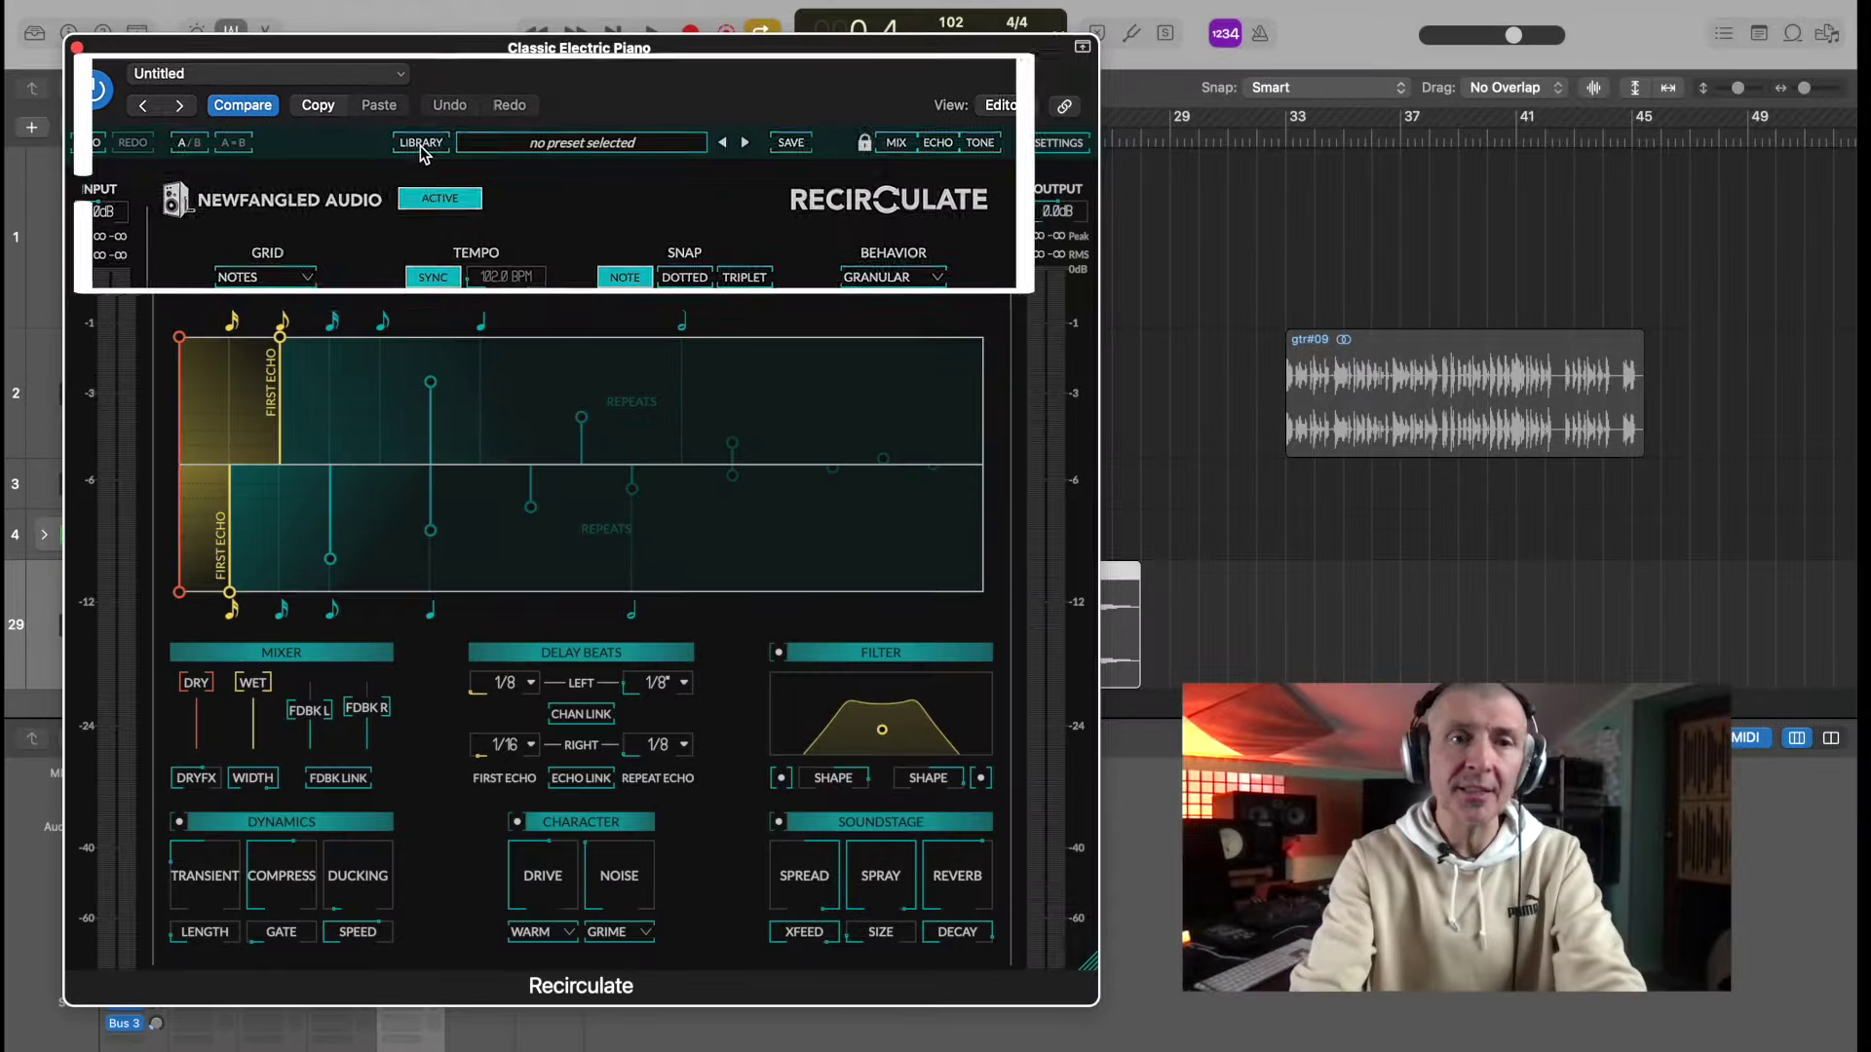
- Browse the preset library and the preset categories, including the User bank's Generic presets, and return to the main plug-in view
left_click(422, 144)
scroll(393, 835, "down", 5)
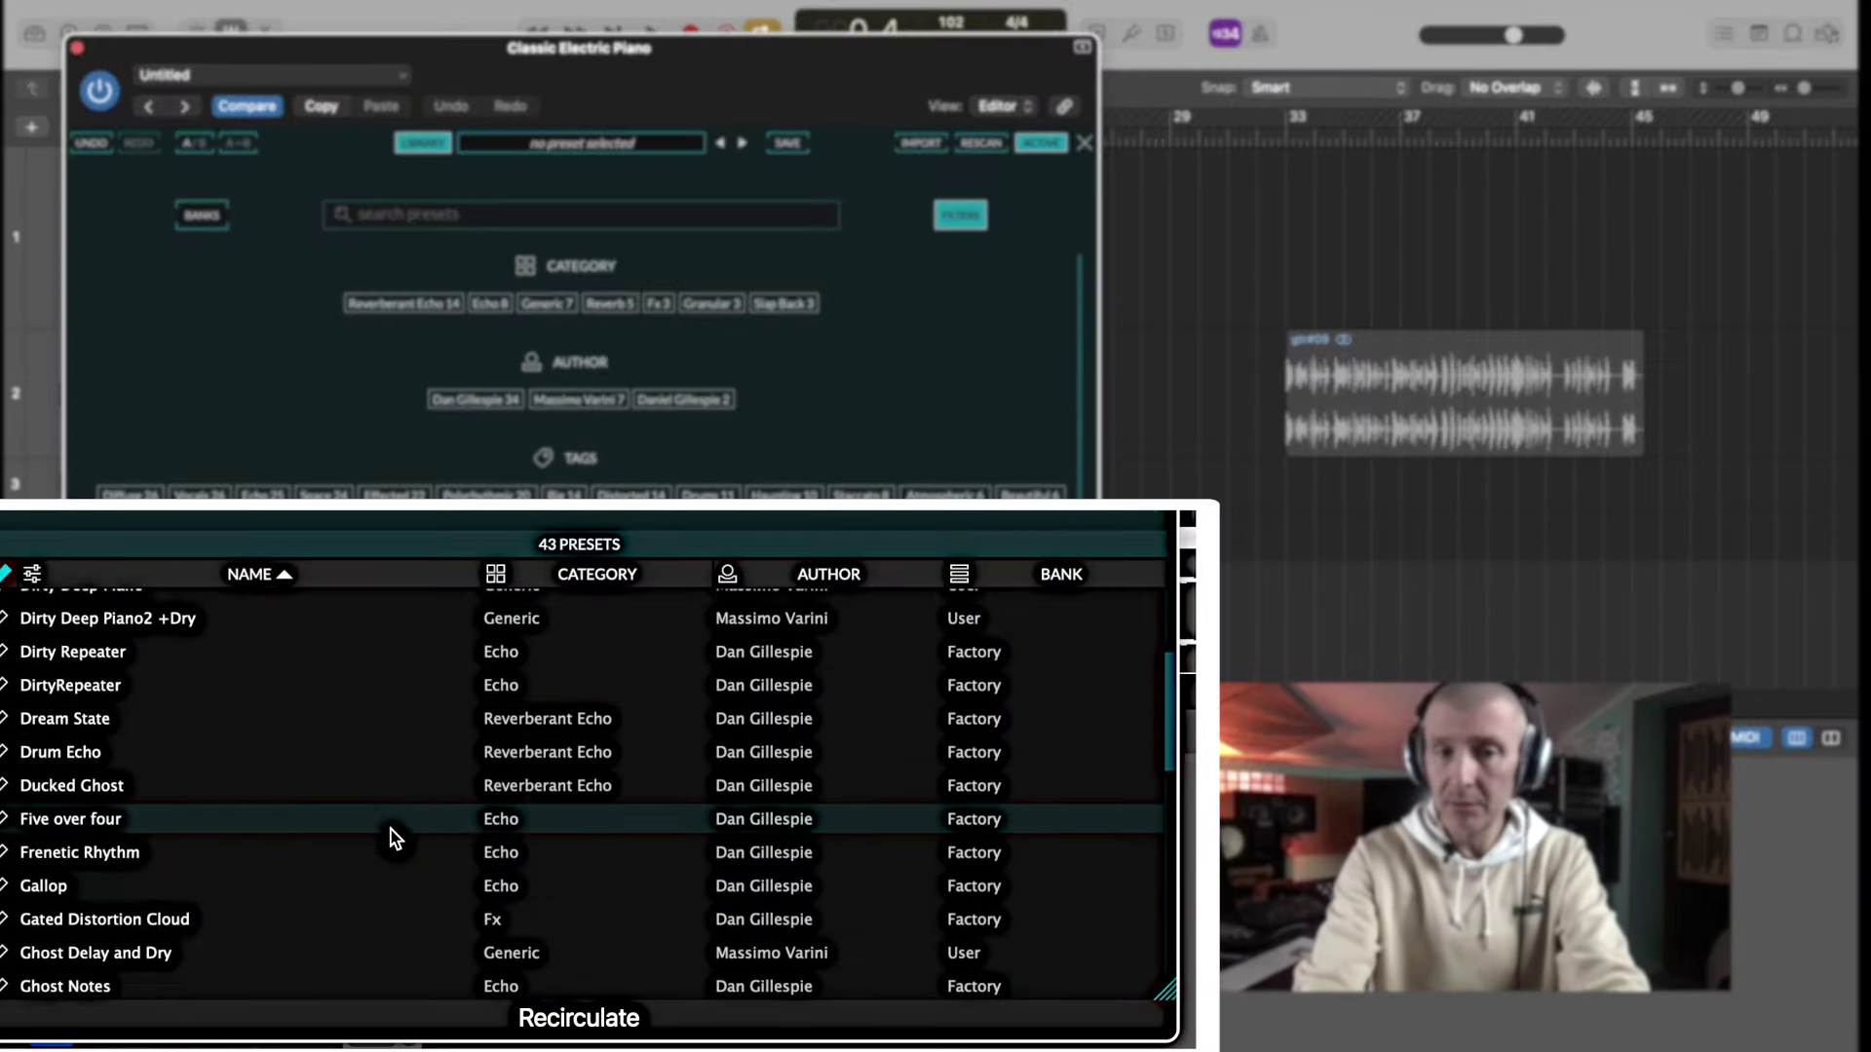
scroll(392, 838, "down", 8)
scroll(389, 835, "up", 15)
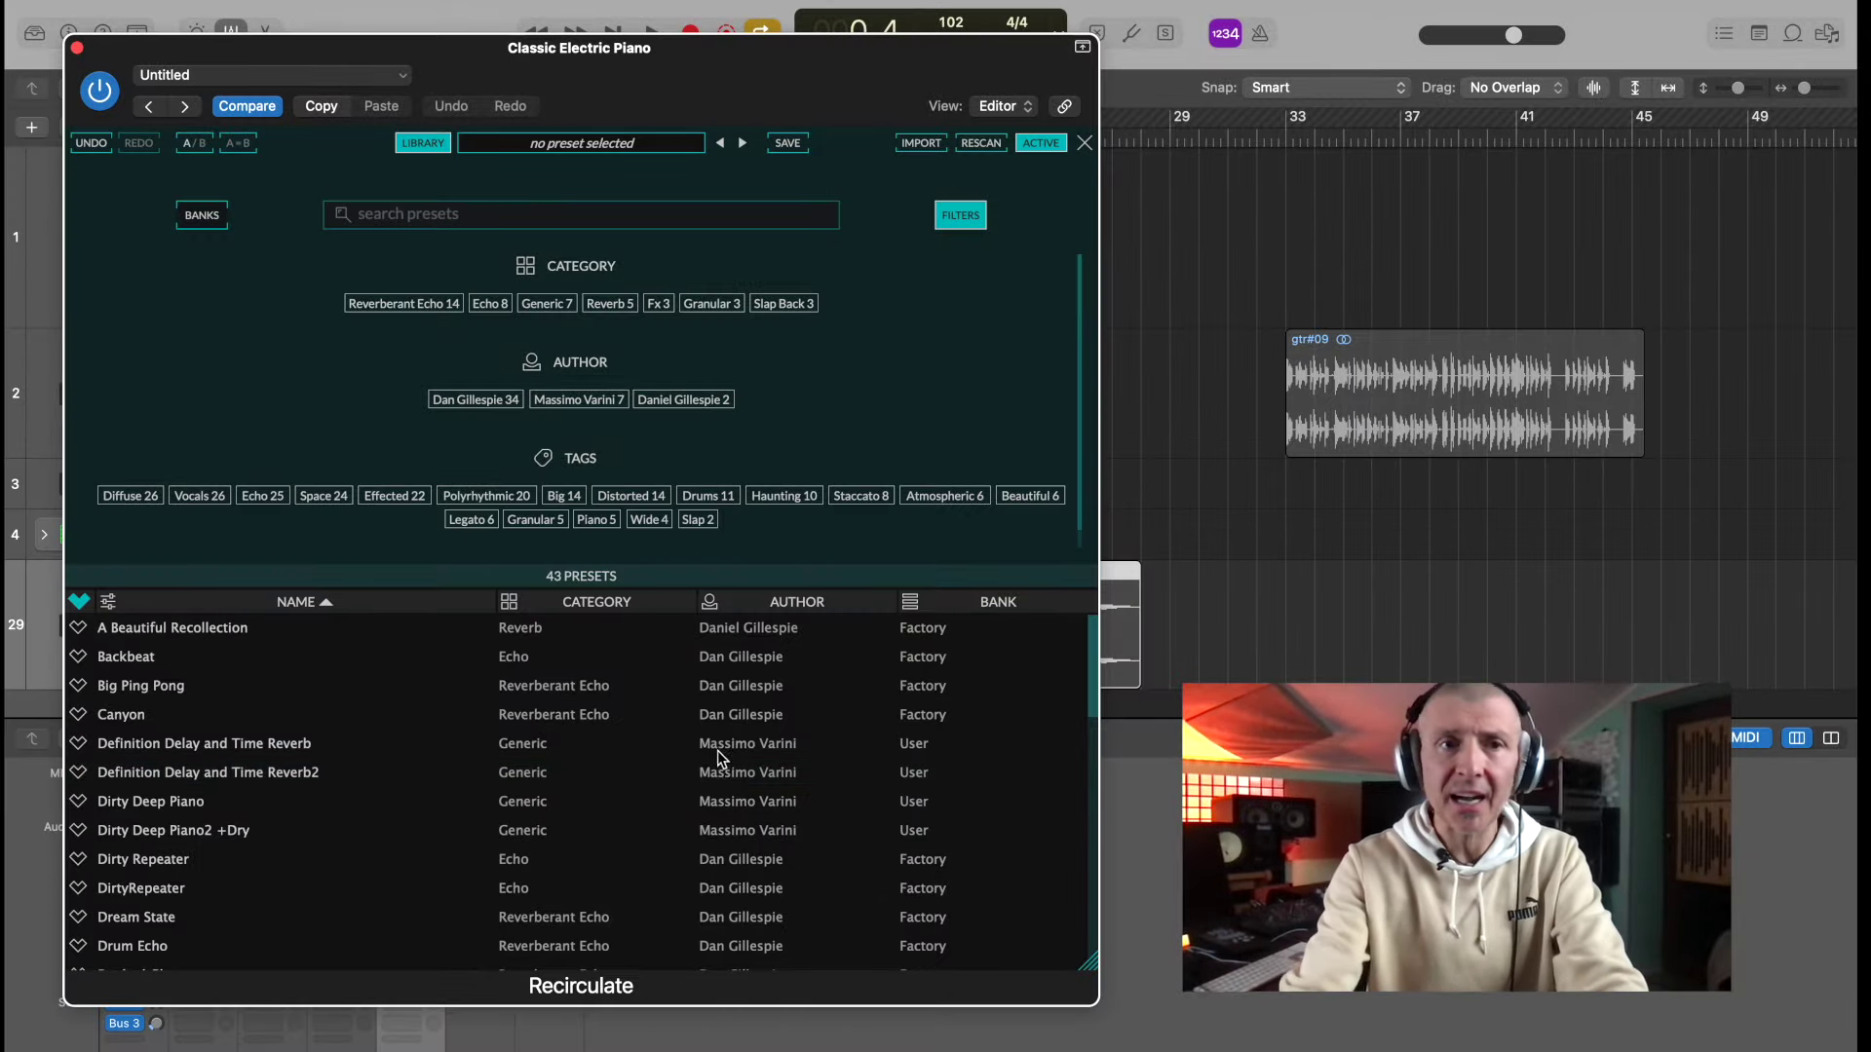
left_click(574, 143)
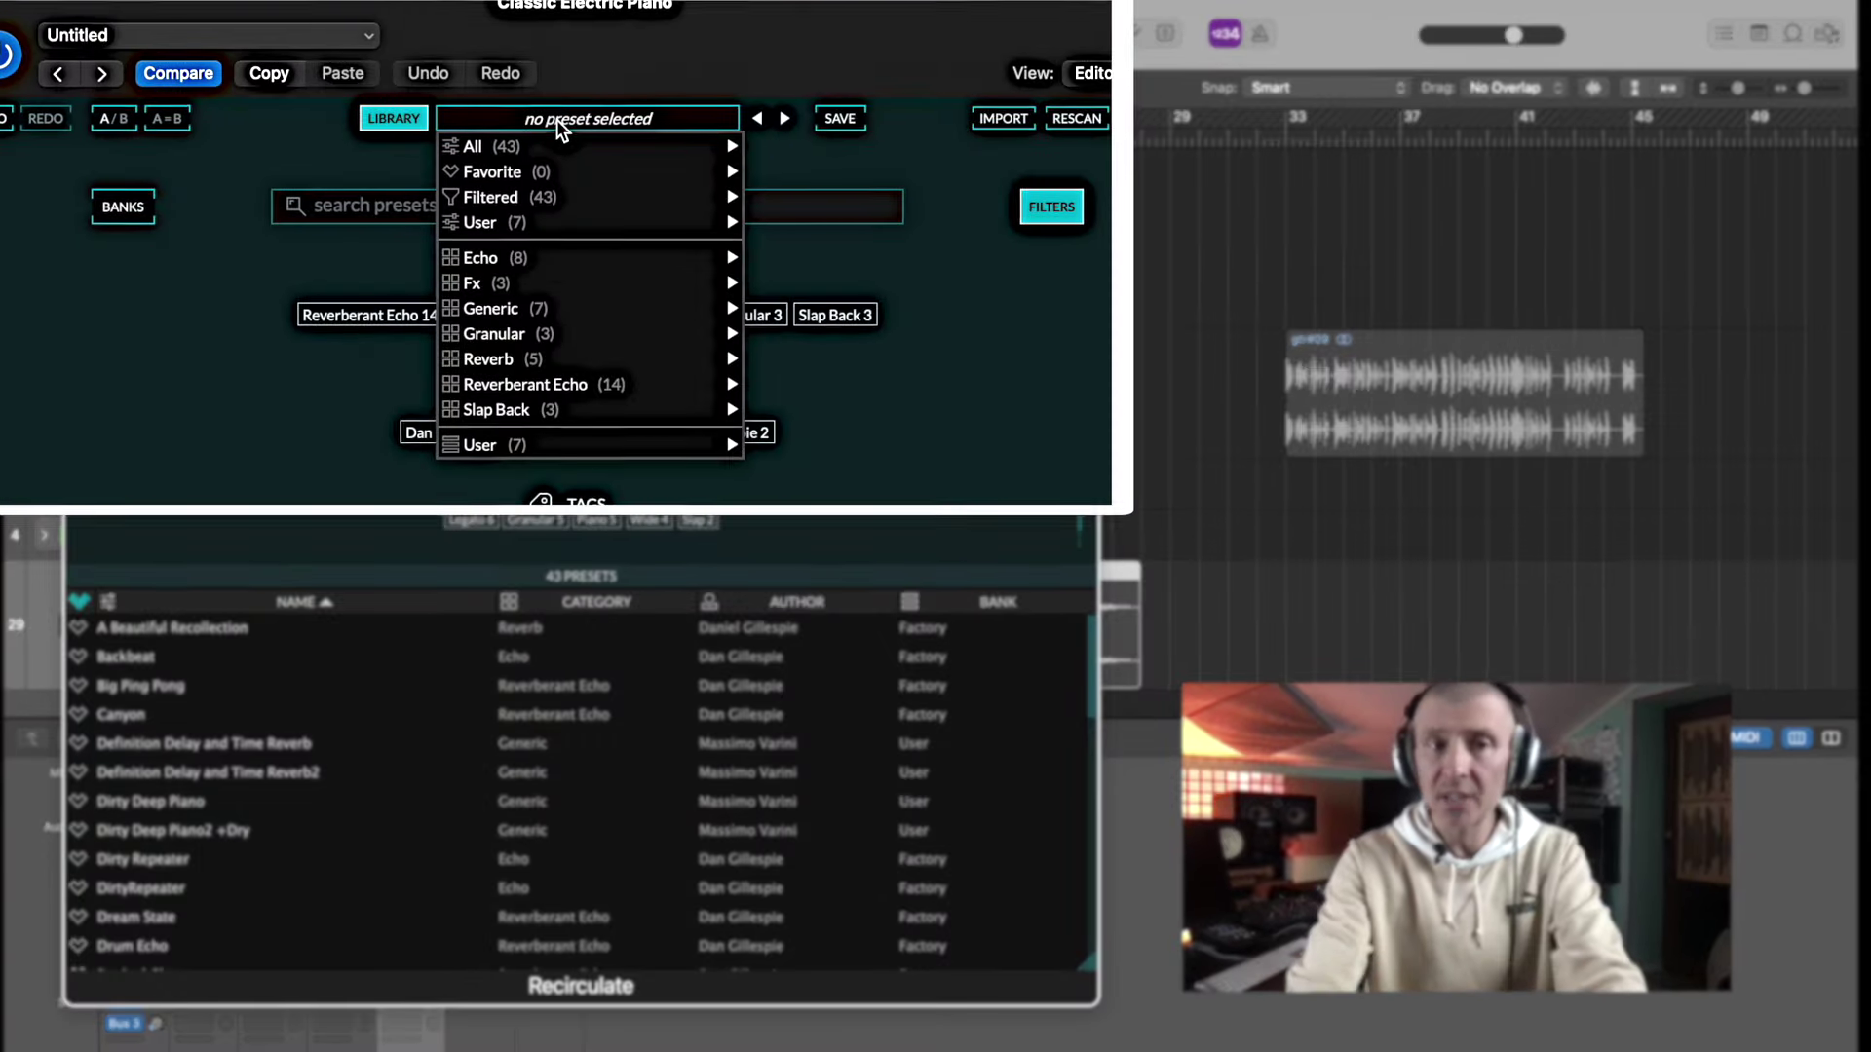
mouse_move(561, 412)
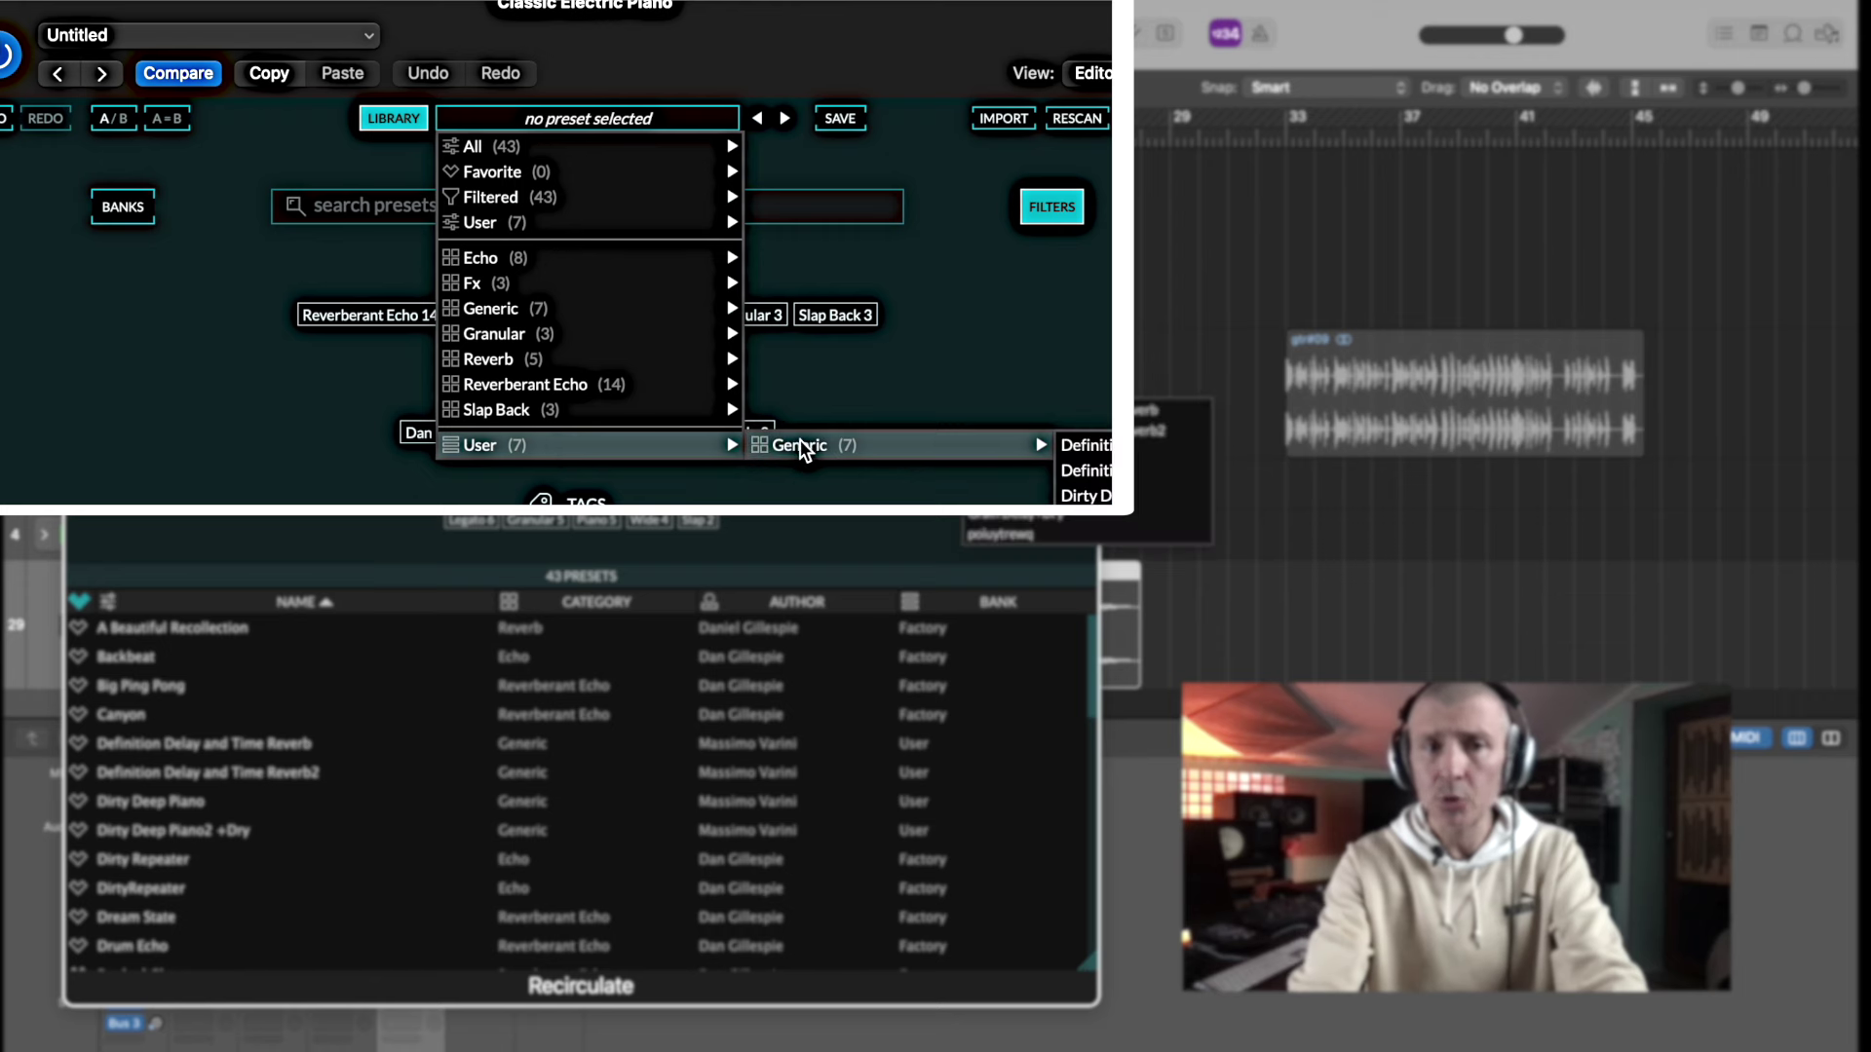
left_click(716, 81)
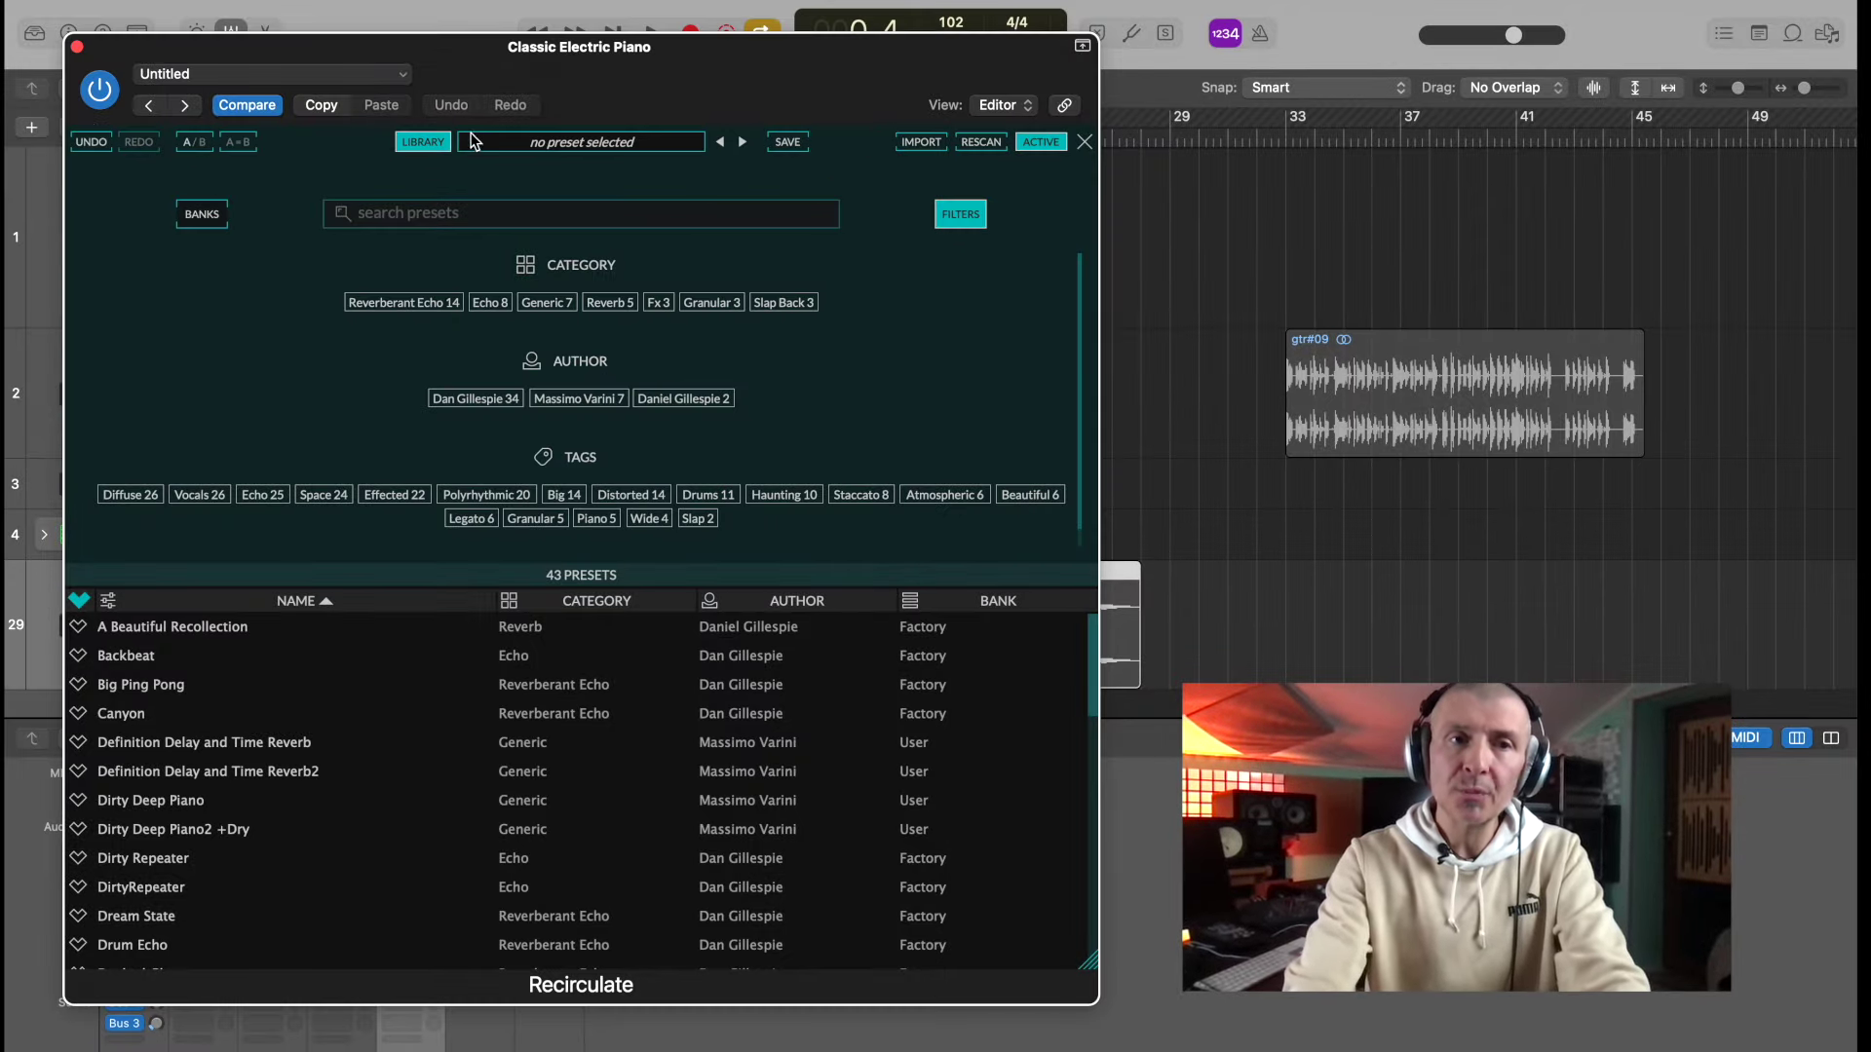
left_click(425, 142)
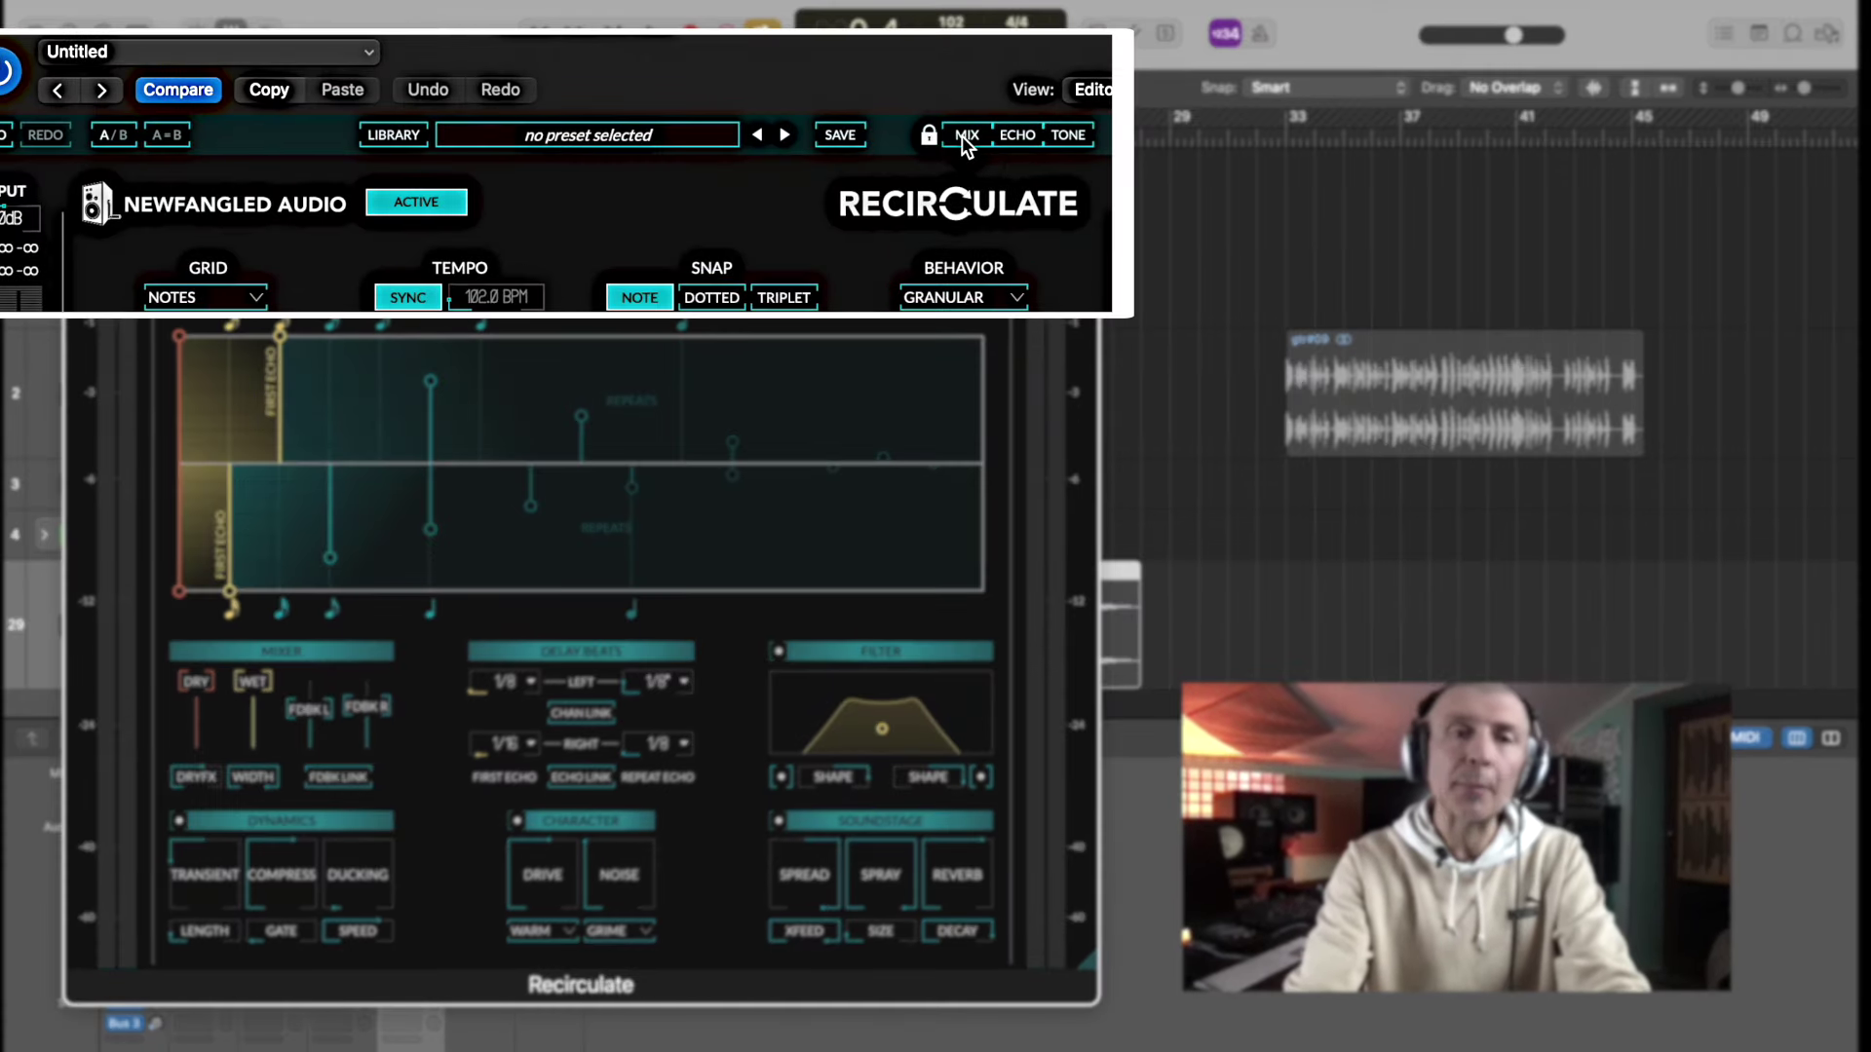
- Try locking the Mix, Echo and Tone sections, and release all three locks
left_click(975, 136)
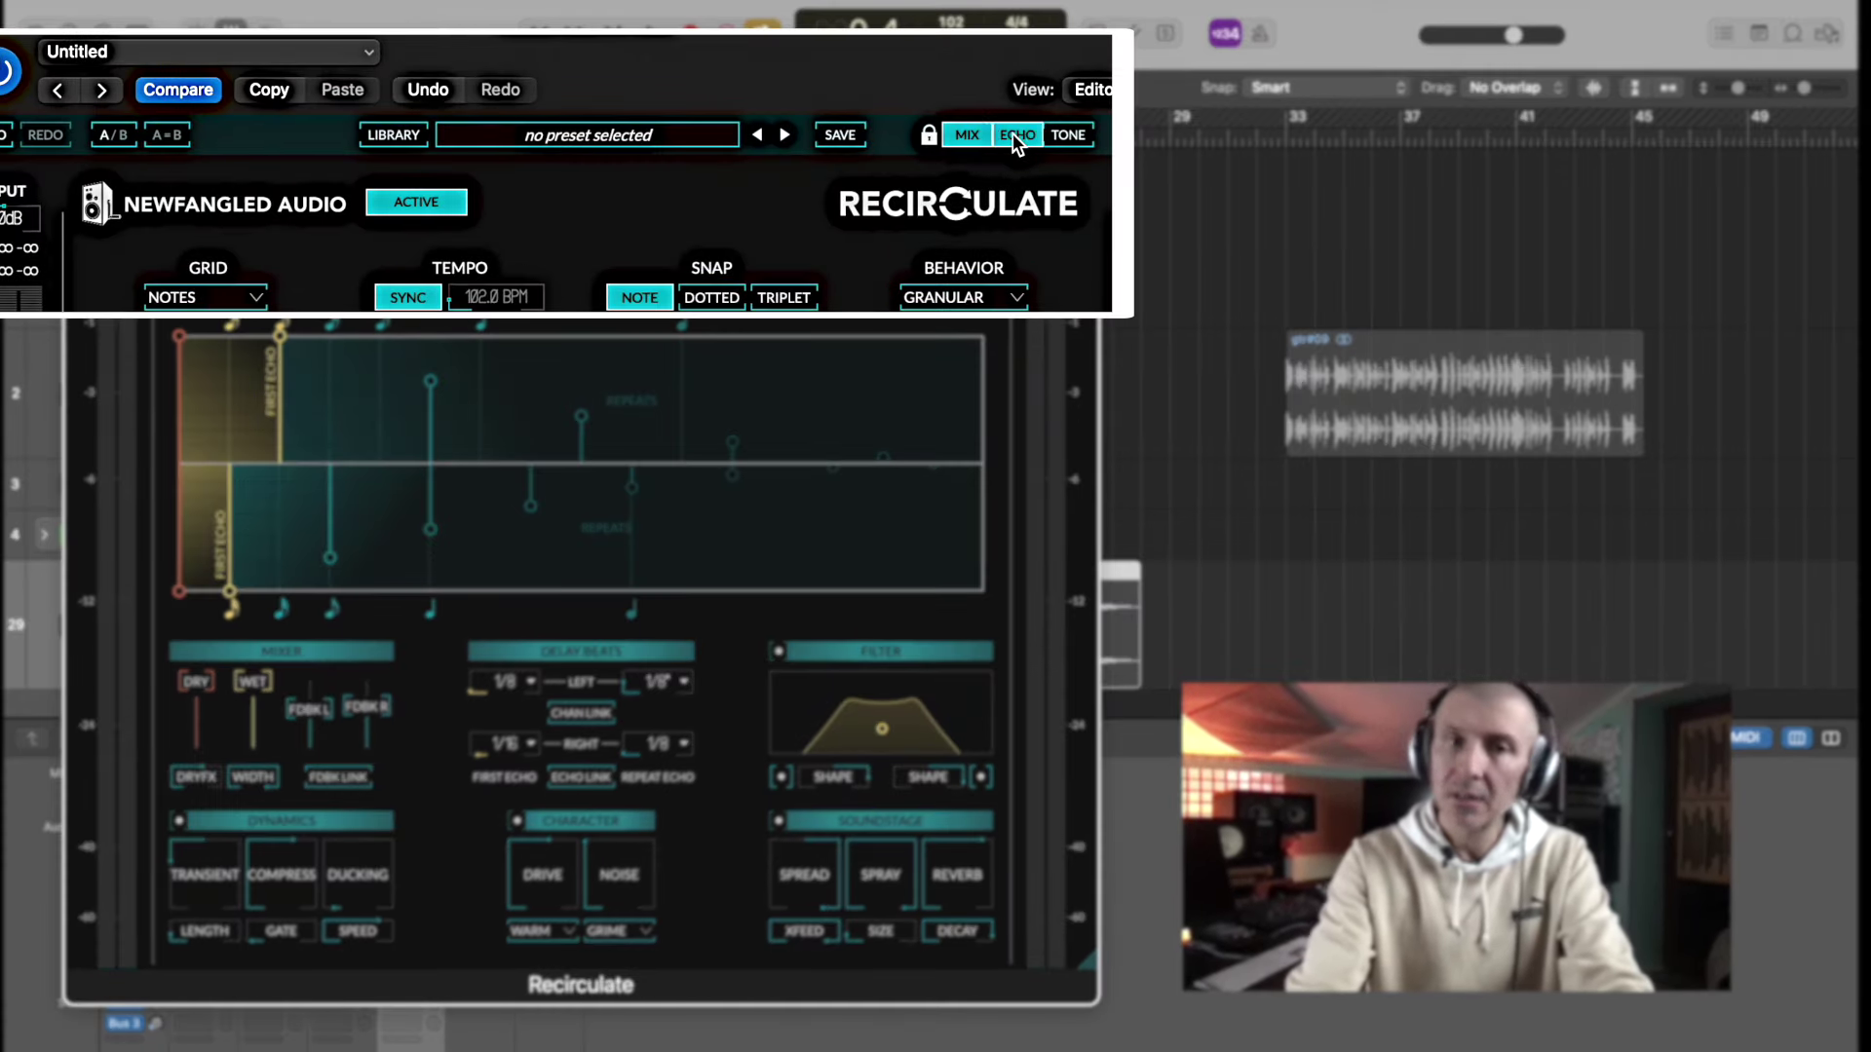
left_click(1014, 135)
left_click(1067, 136)
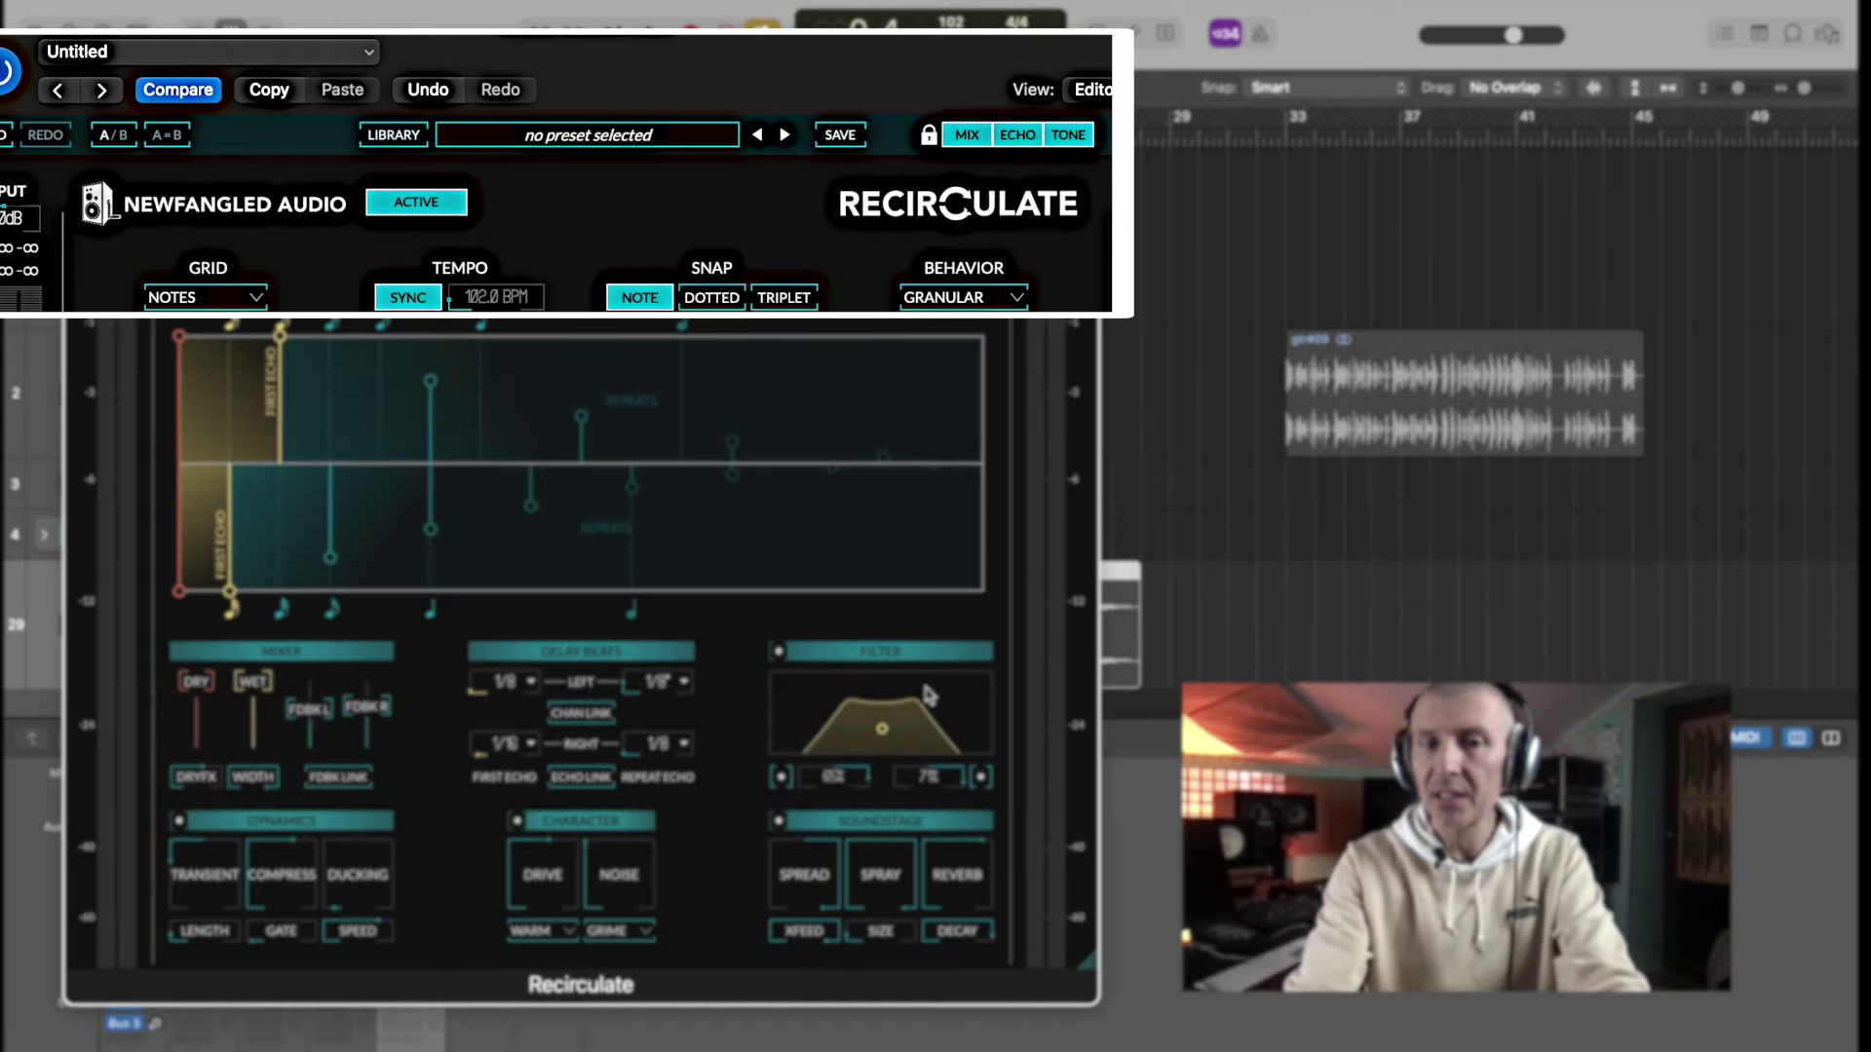
left_click(892, 143)
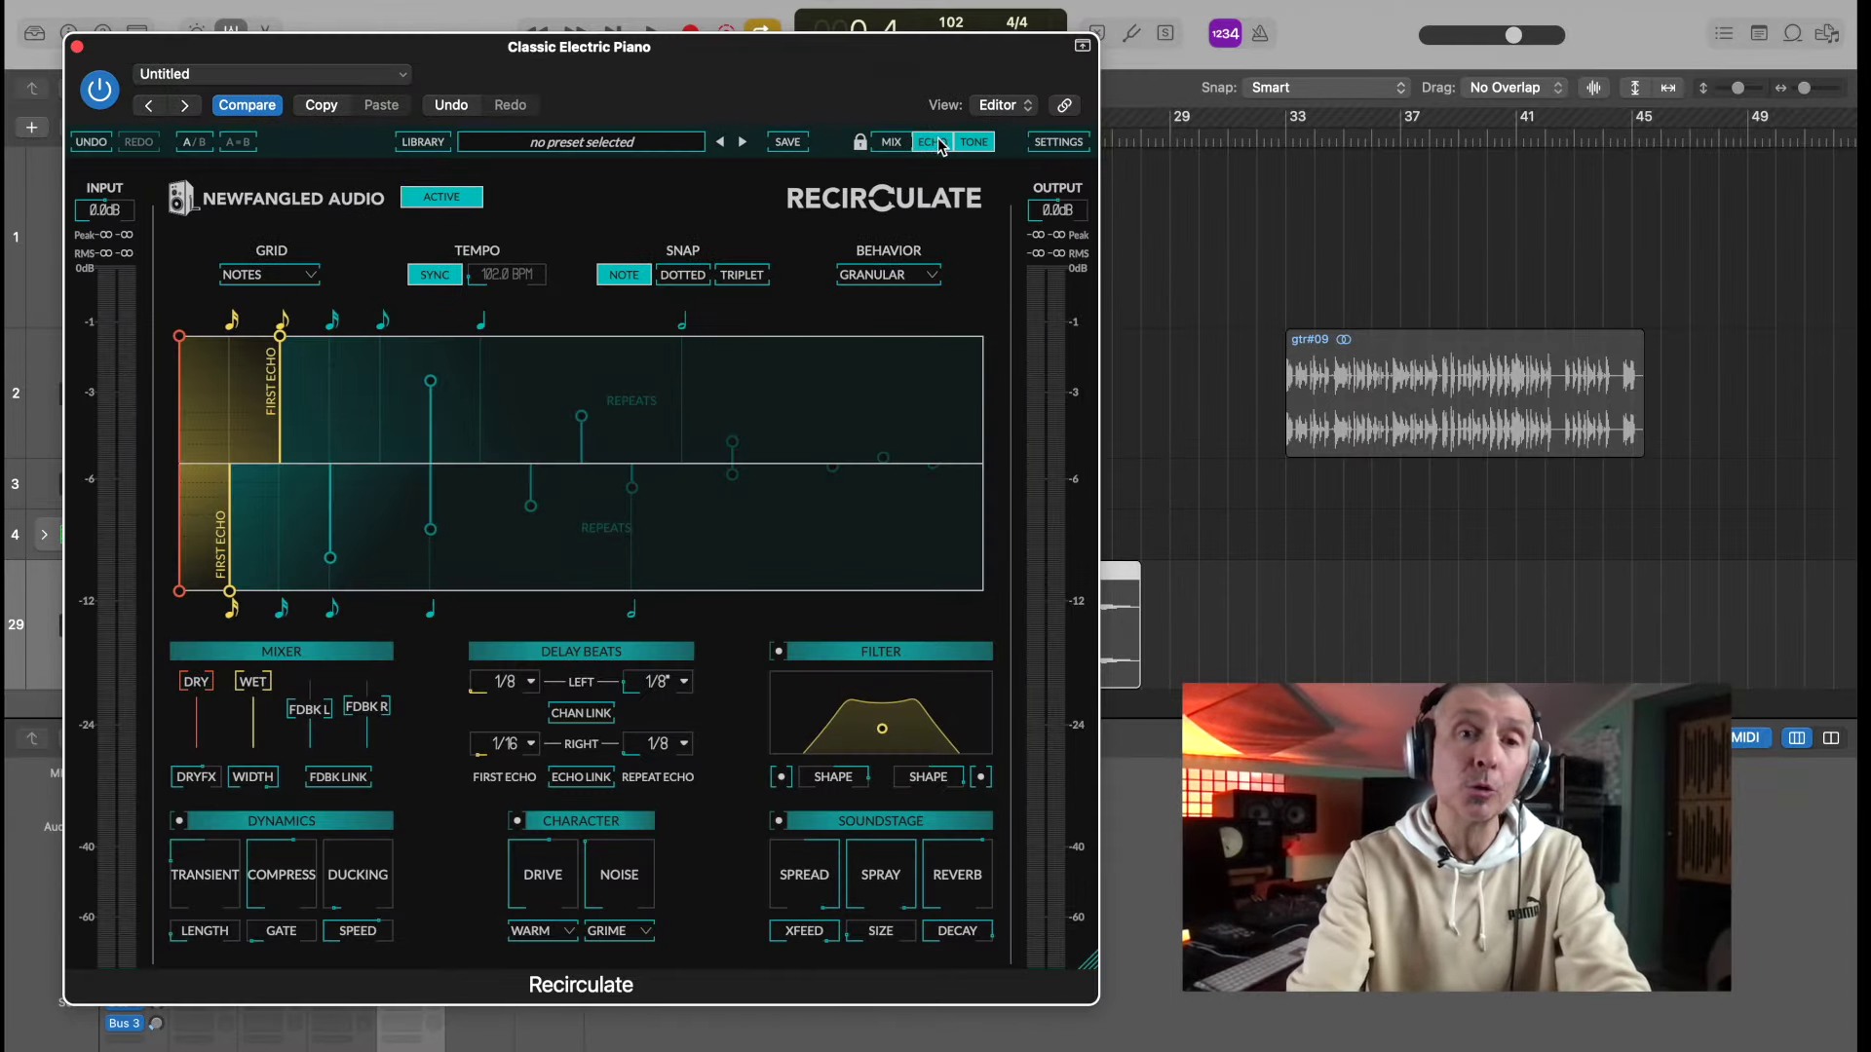
left_click(938, 145)
left_click(977, 144)
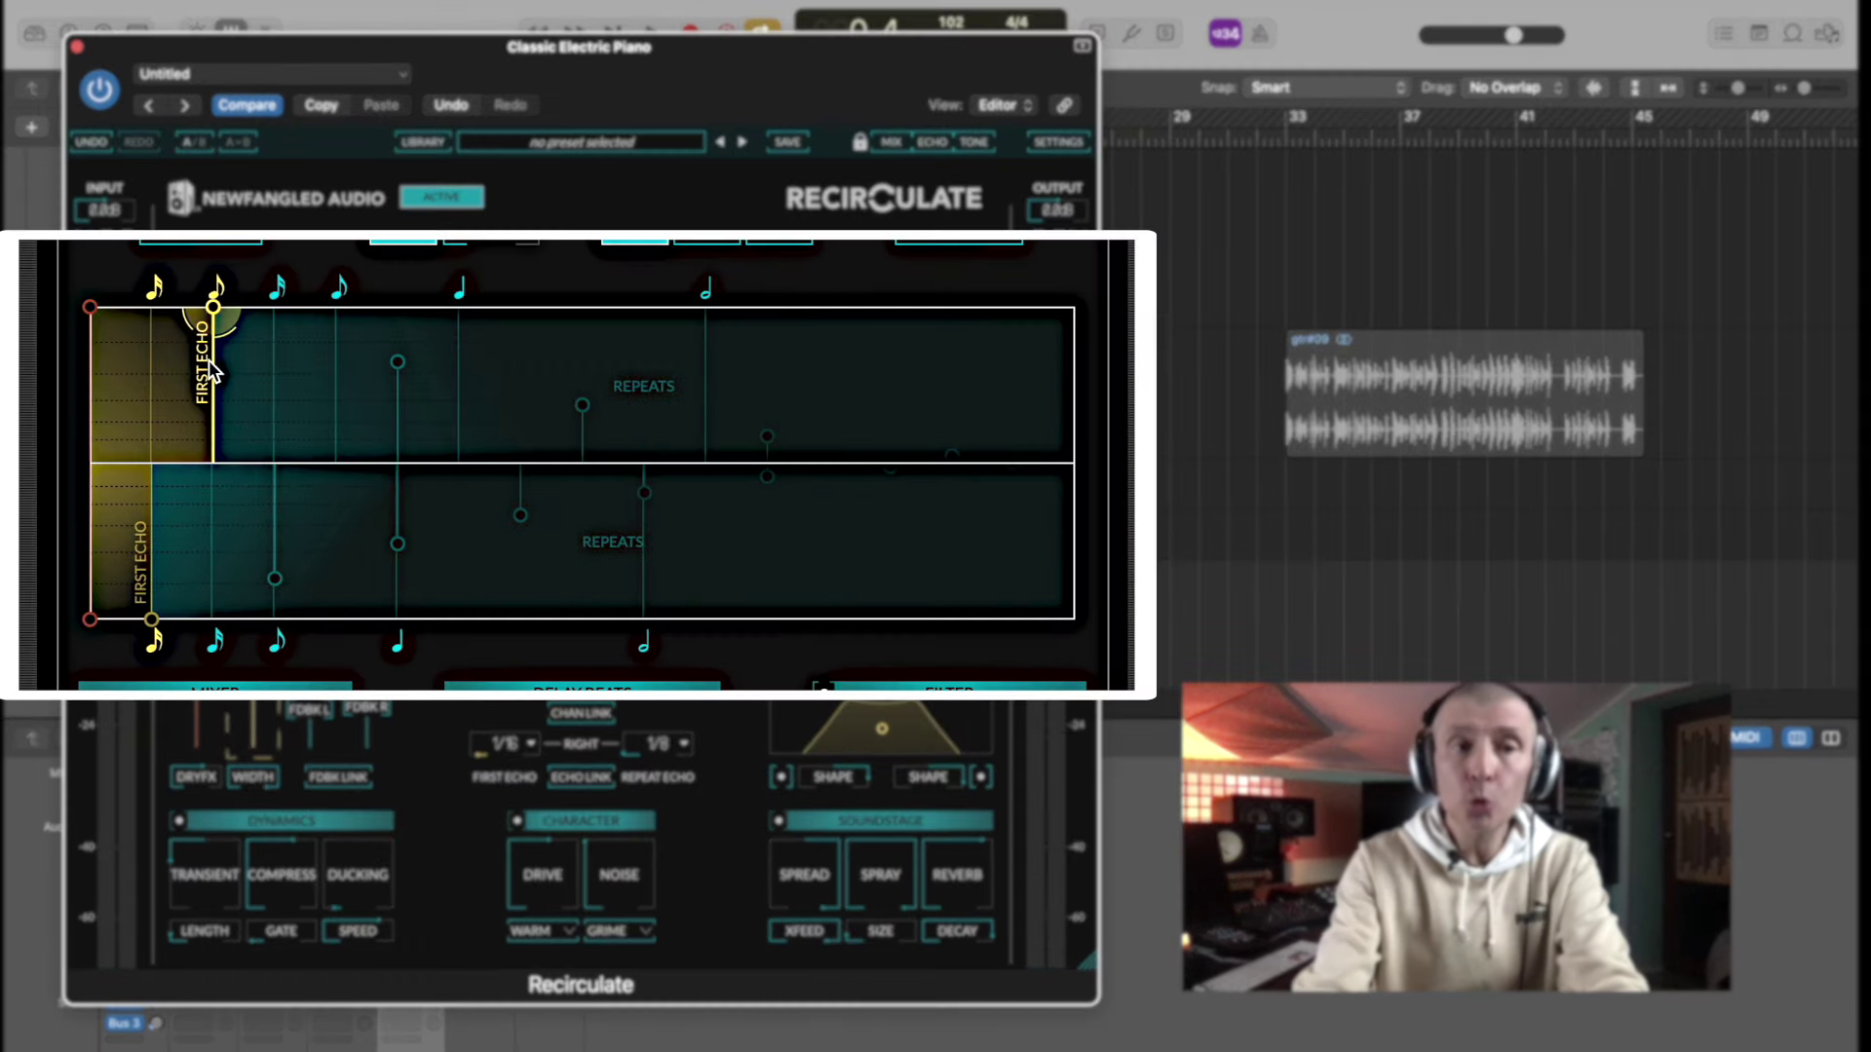
- Move the right channel's first echo to about 0.59 beats, keeping the left channel's first echo at 1/8
mouse_move(214, 306)
left_mouse_down()
mouse_move(246, 320)
mouse_move(209, 304)
left_mouse_up()
left_click_drag(151, 618, 243, 610)
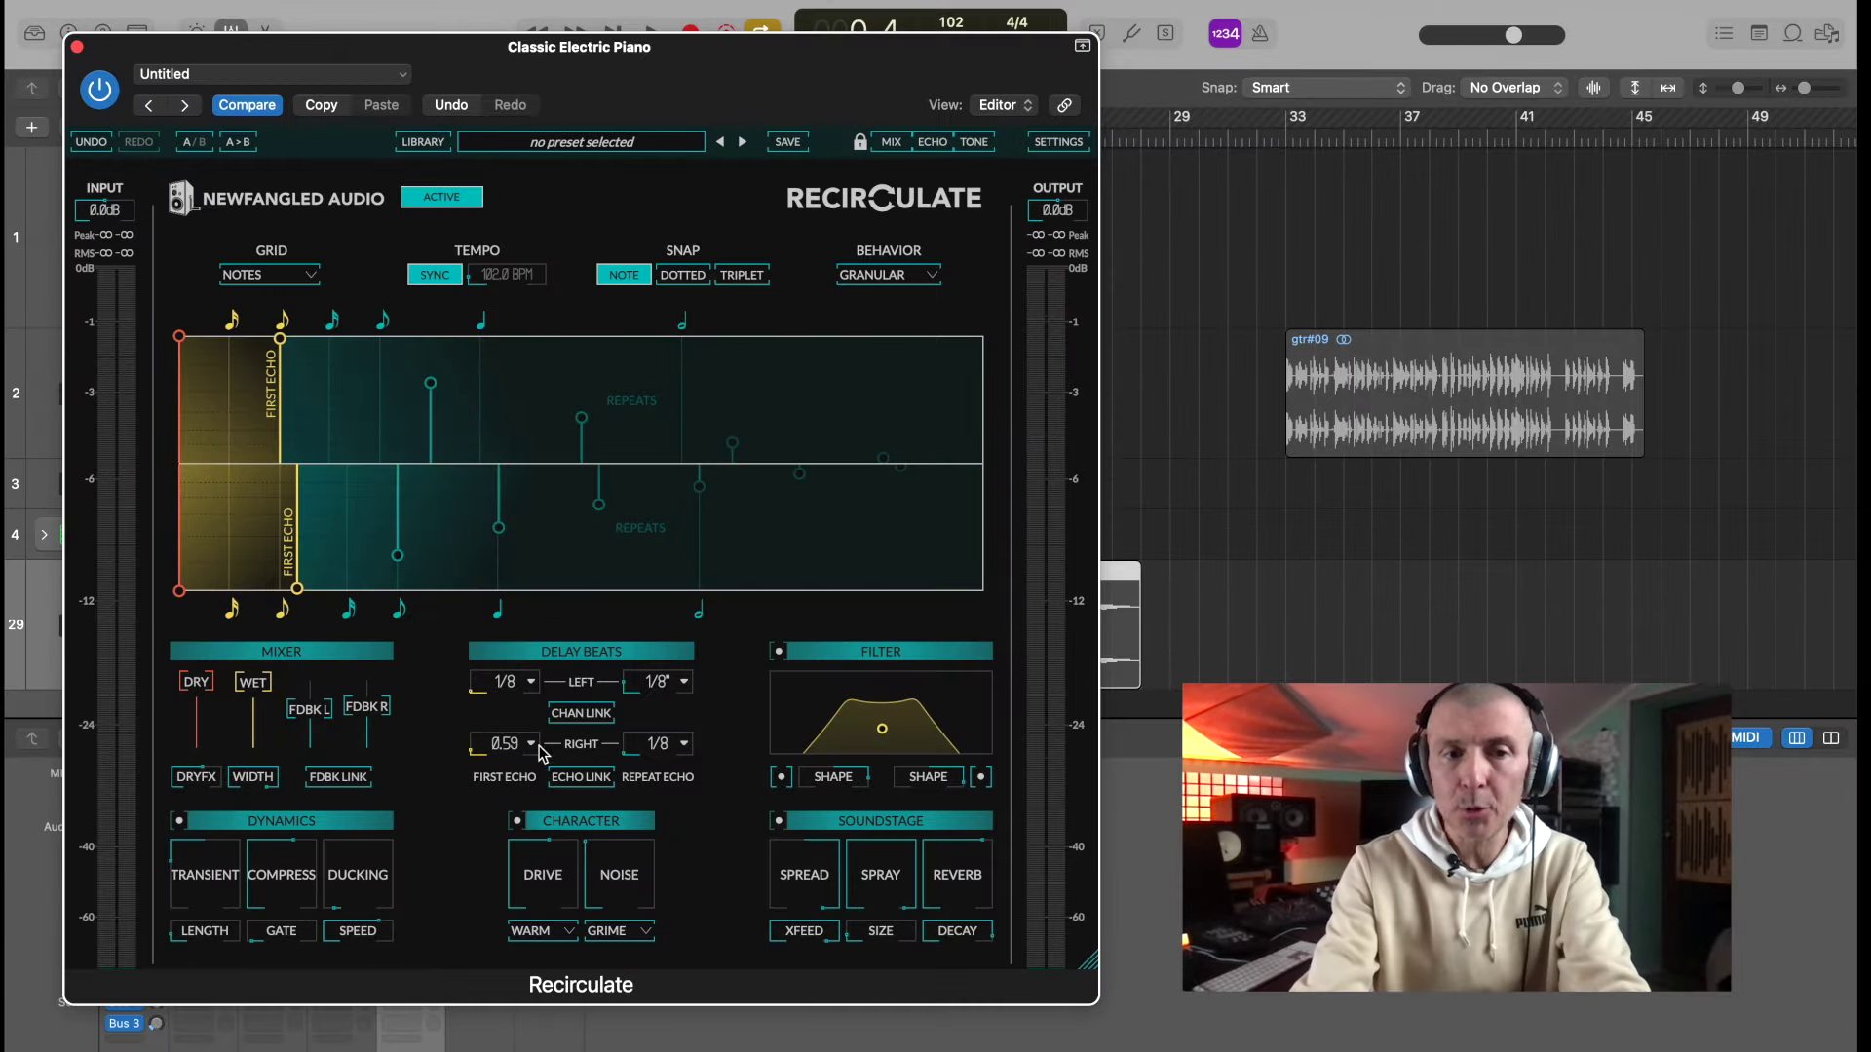
- Try linking the delay channels and the first and repeat echoes, and switch both links off again
left_click(582, 716)
left_click(583, 779)
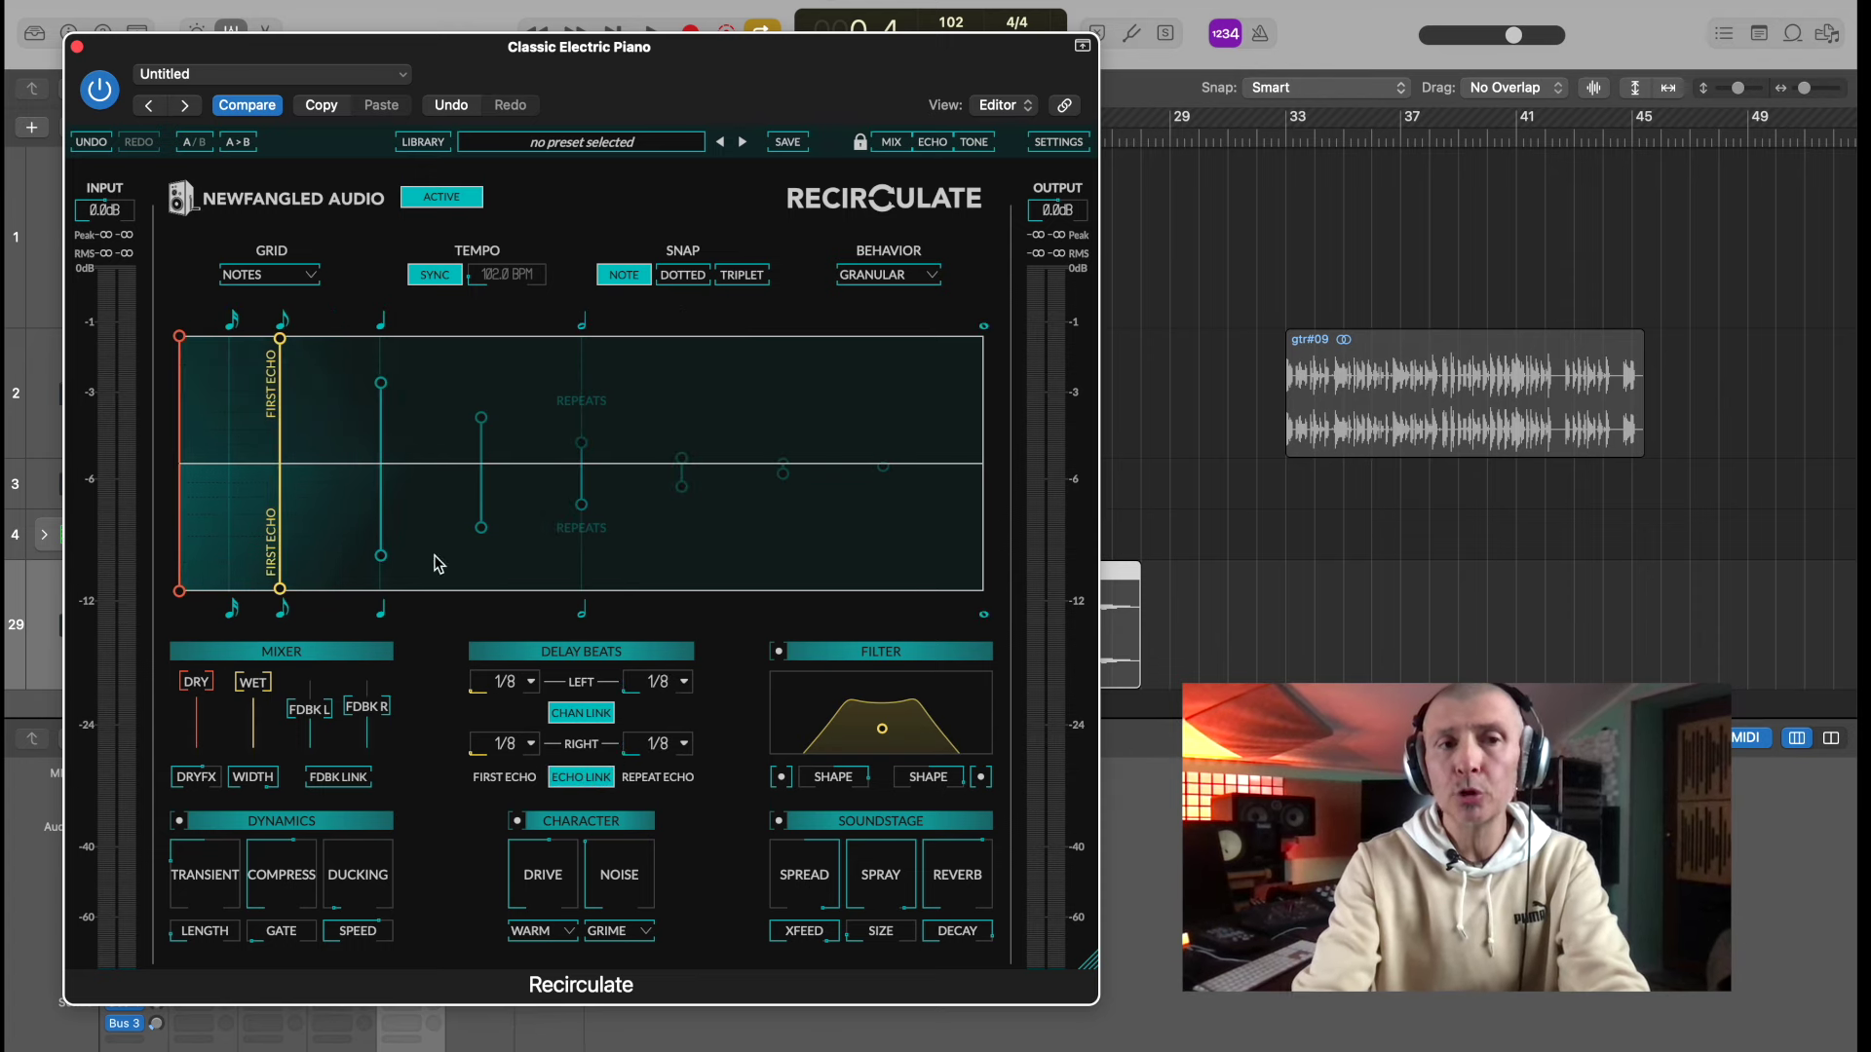
left_click(584, 717)
left_click(587, 774)
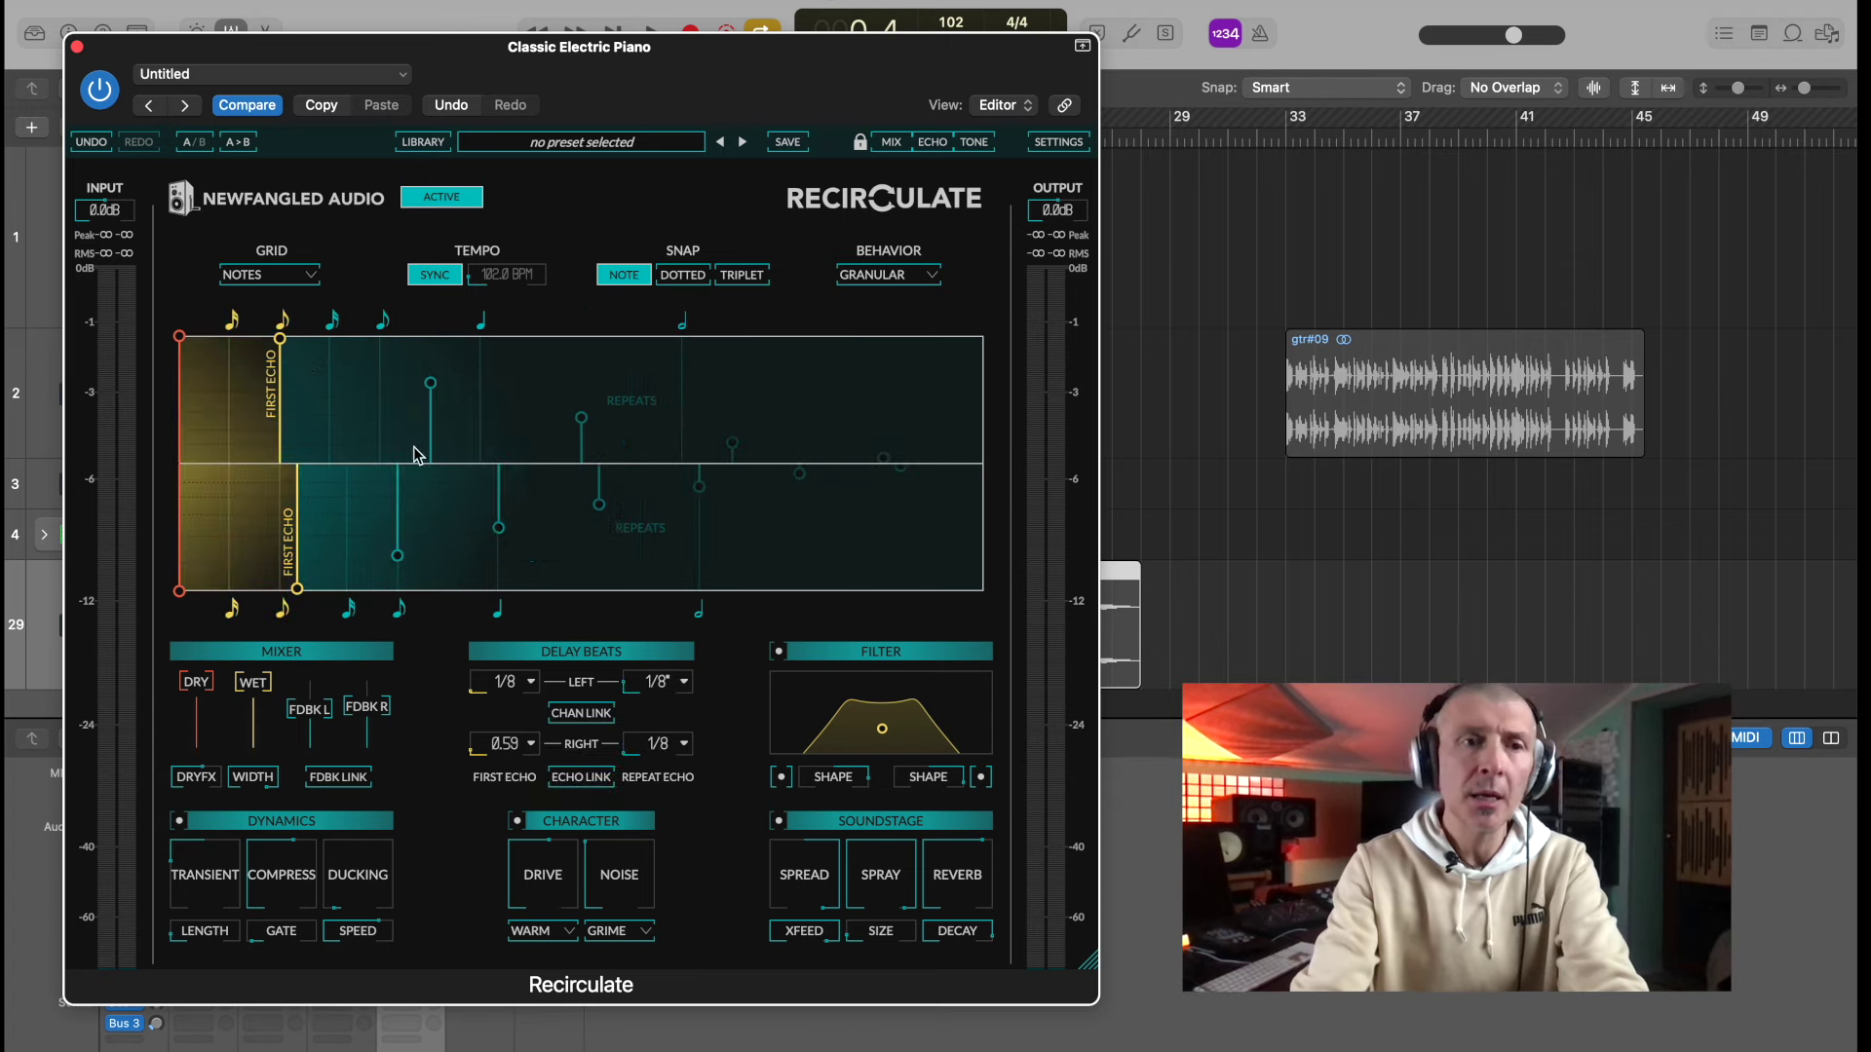
- Switch the delay grid to Steps and check the available step counts, keeping 16
left_click(269, 274)
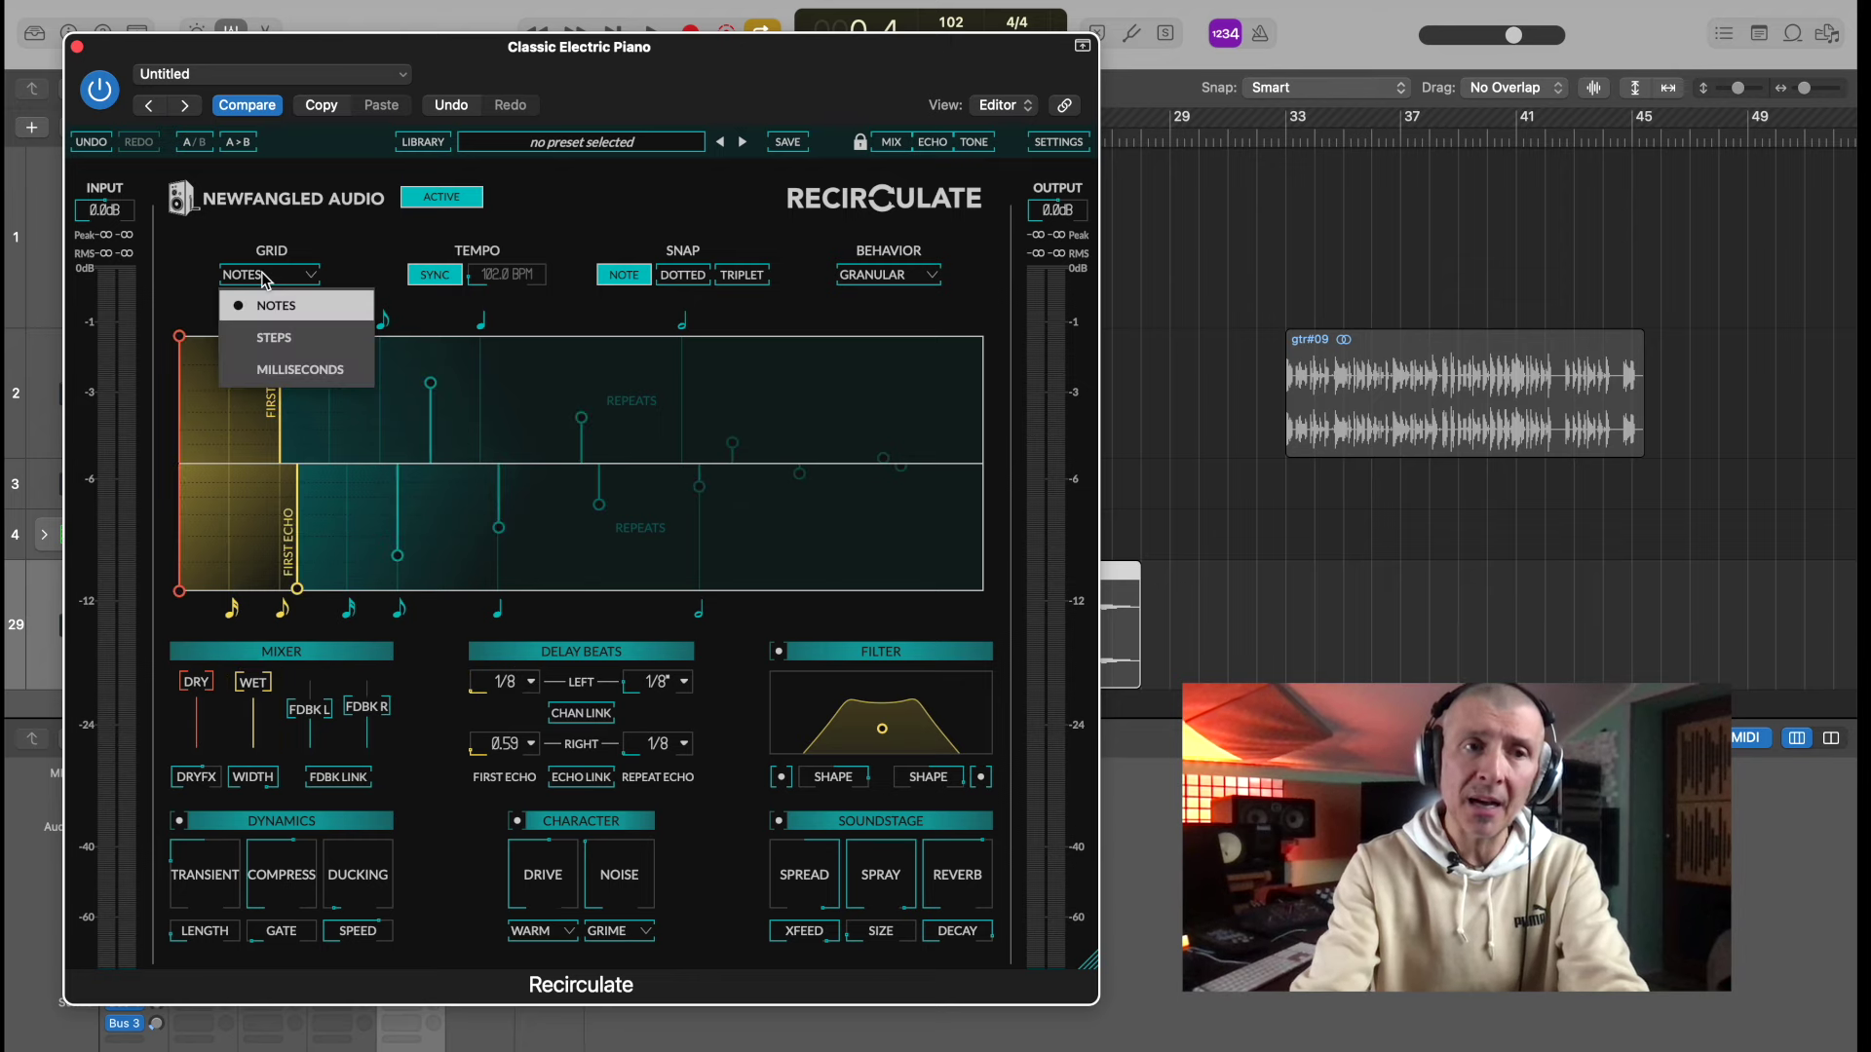
left_click(280, 336)
mouse_move(282, 338)
left_mouse_down()
mouse_move(341, 345)
mouse_move(282, 338)
left_mouse_up()
left_click(343, 276)
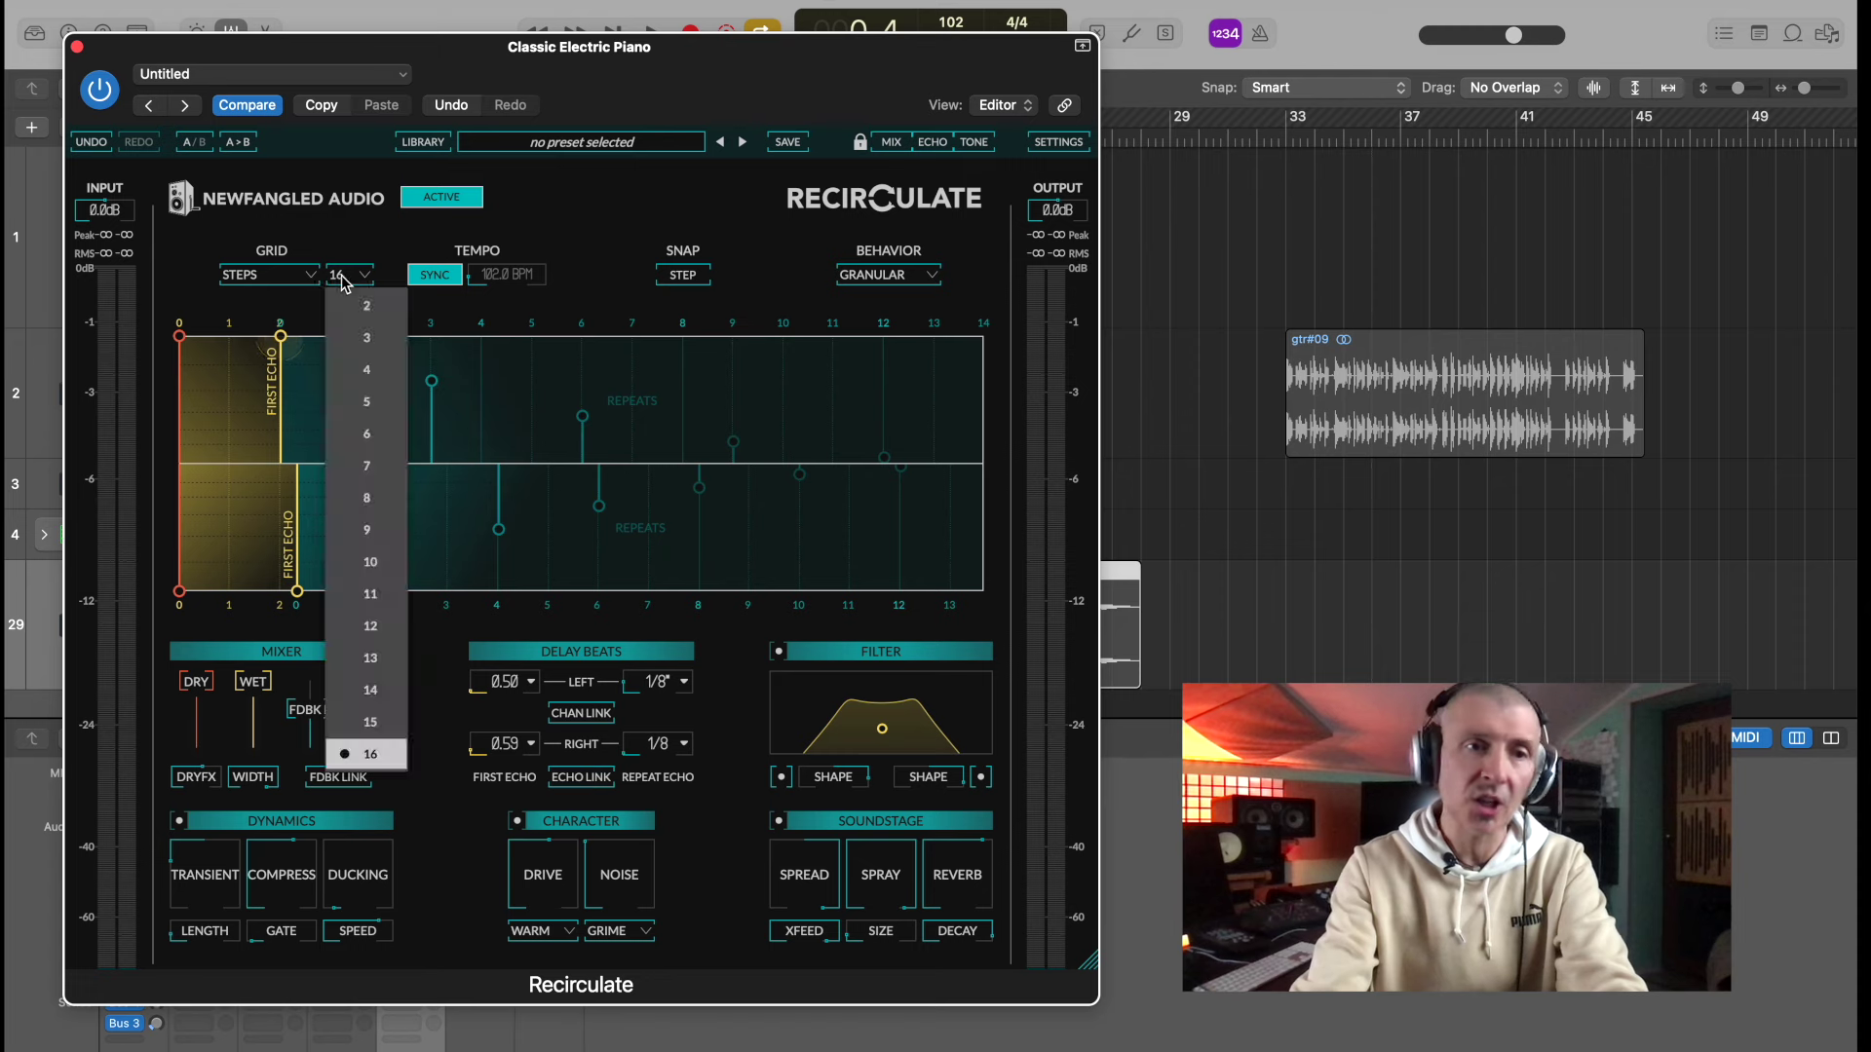
left_click(334, 270)
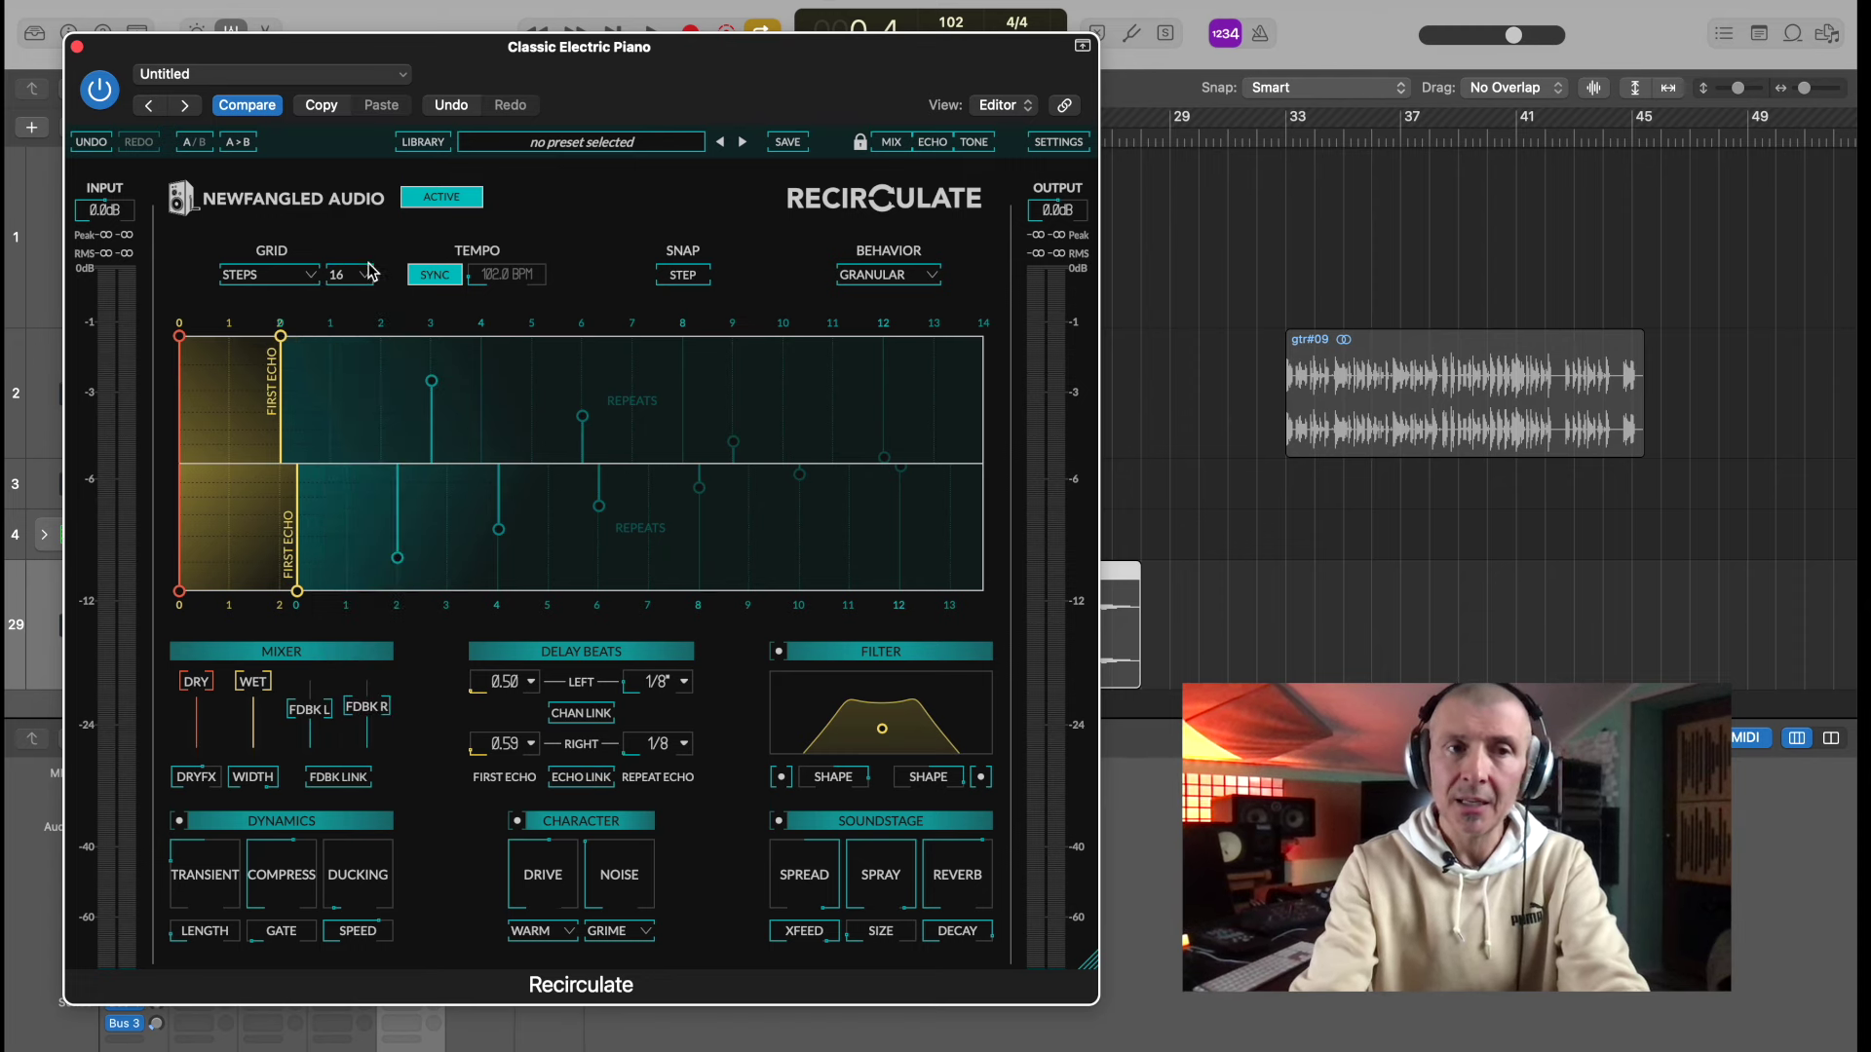
left_click(367, 272)
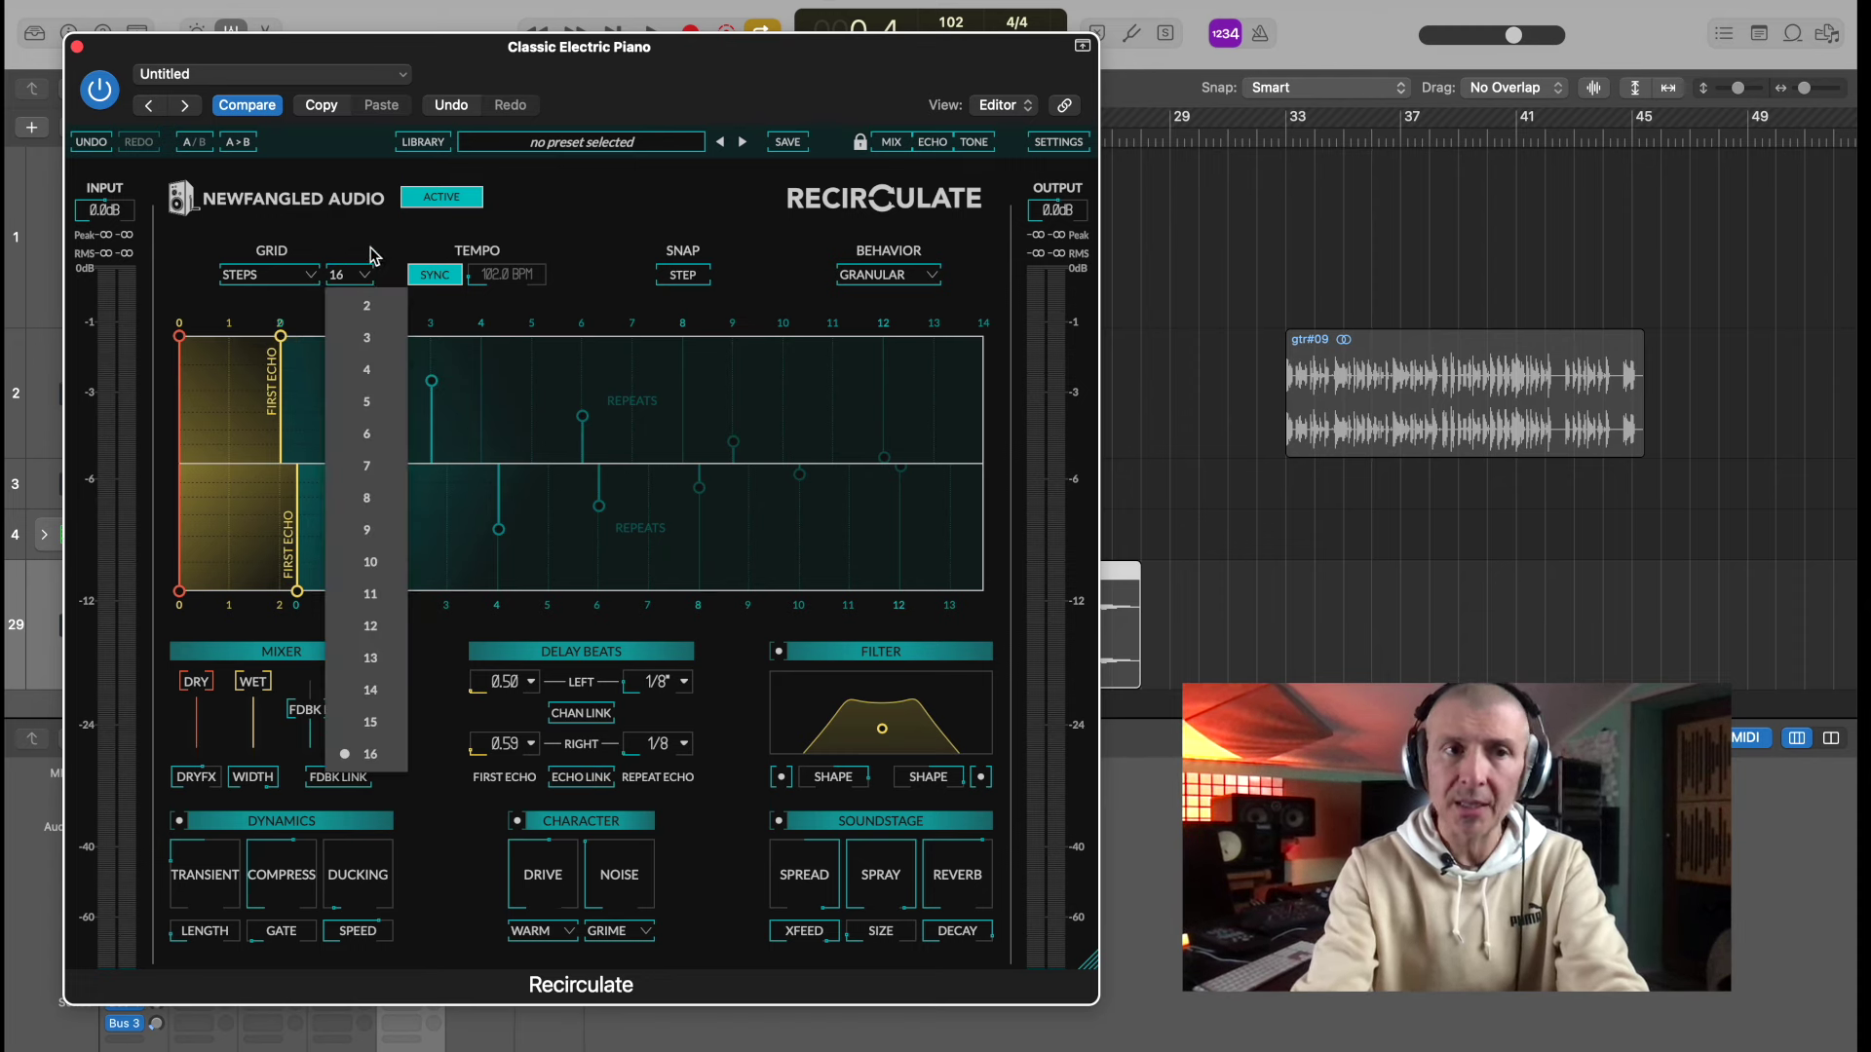
left_click(371, 255)
- Switch the grid to Milliseconds, move the first echoes to about 162 ms left and 201 ms right, and lower the wet level
left_click(307, 278)
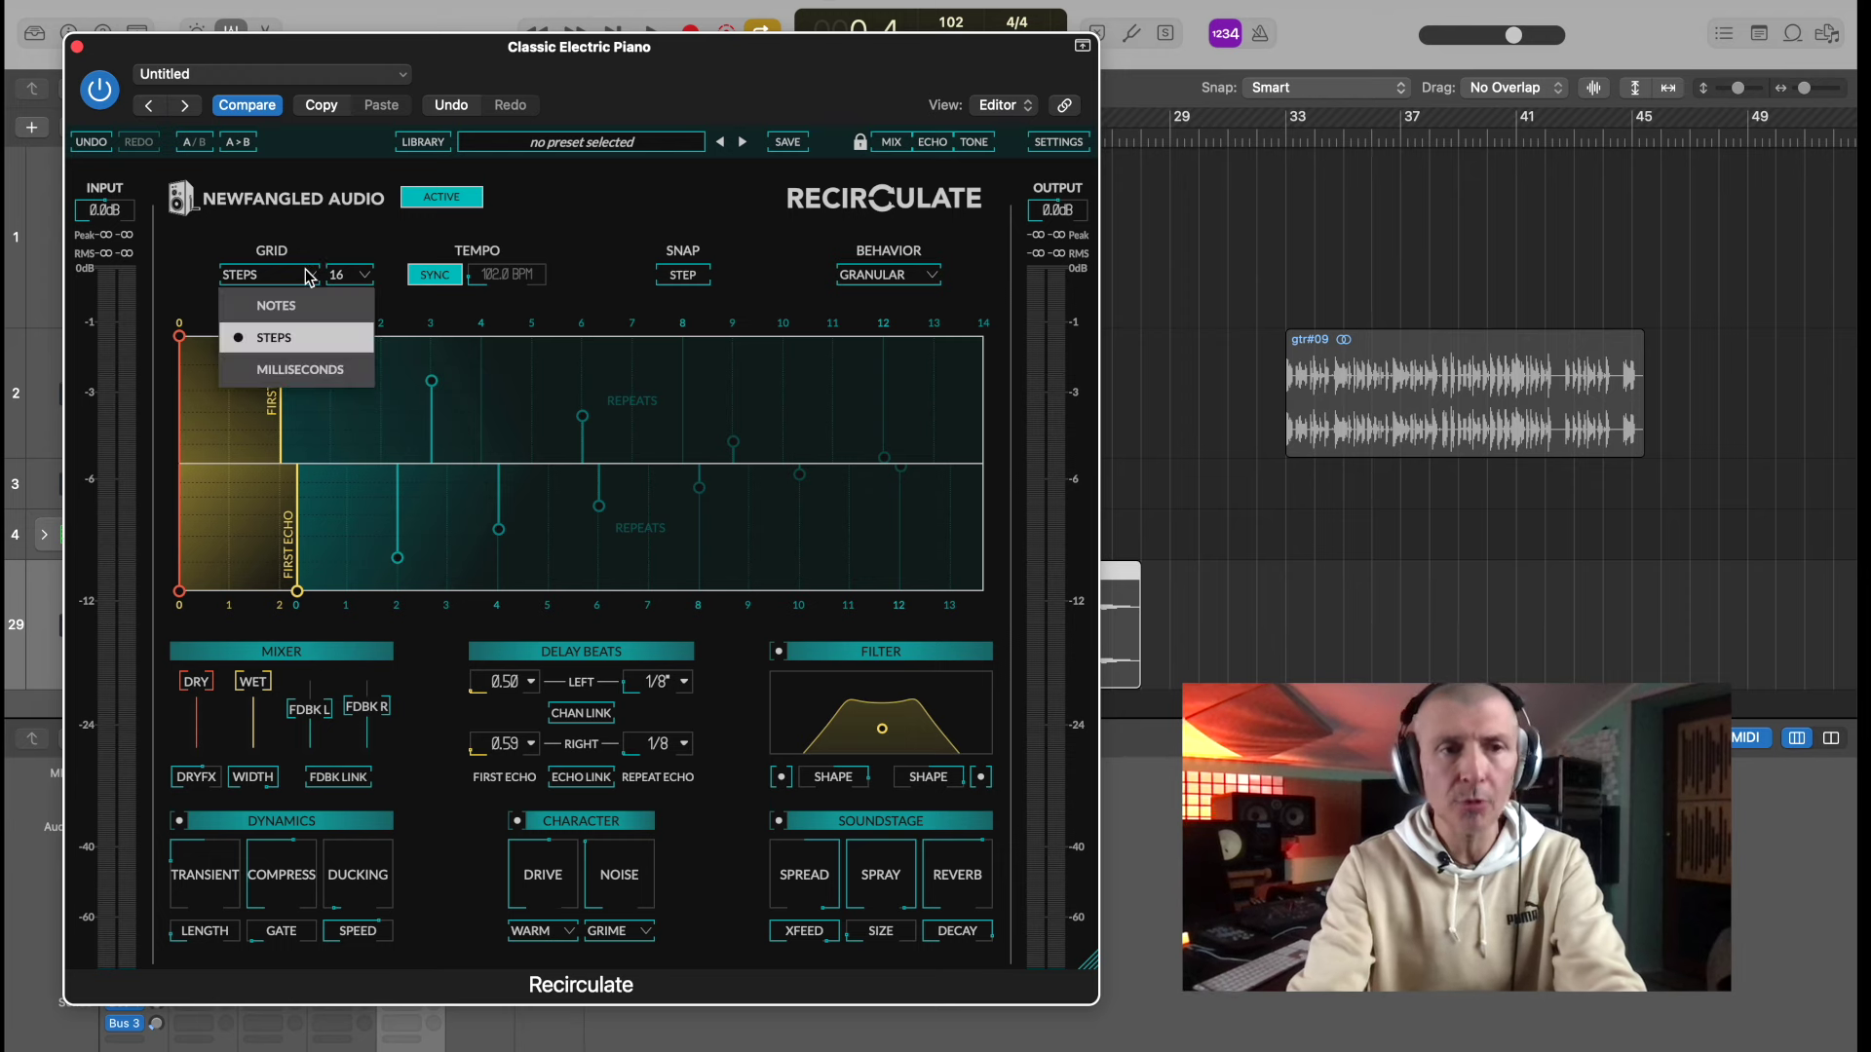
left_click(292, 367)
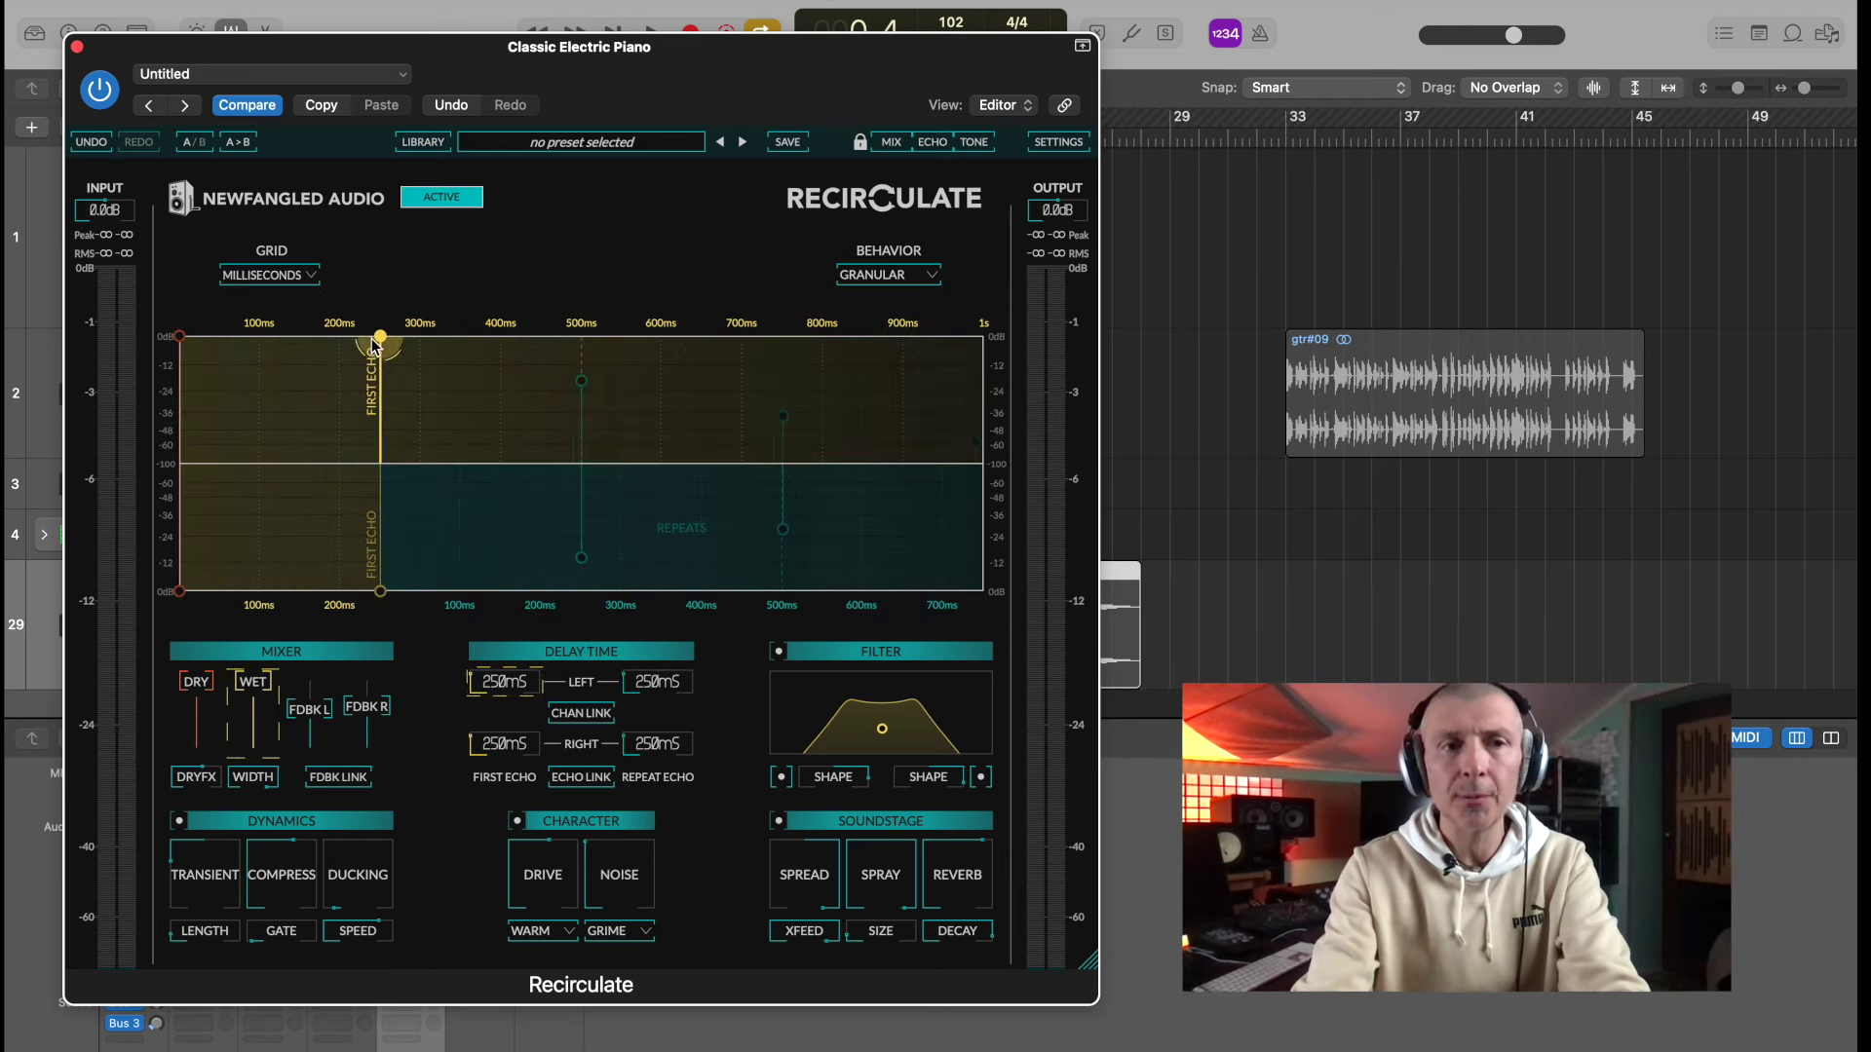
left_click_drag(380, 336, 309, 338)
left_click_drag(380, 585, 340, 568)
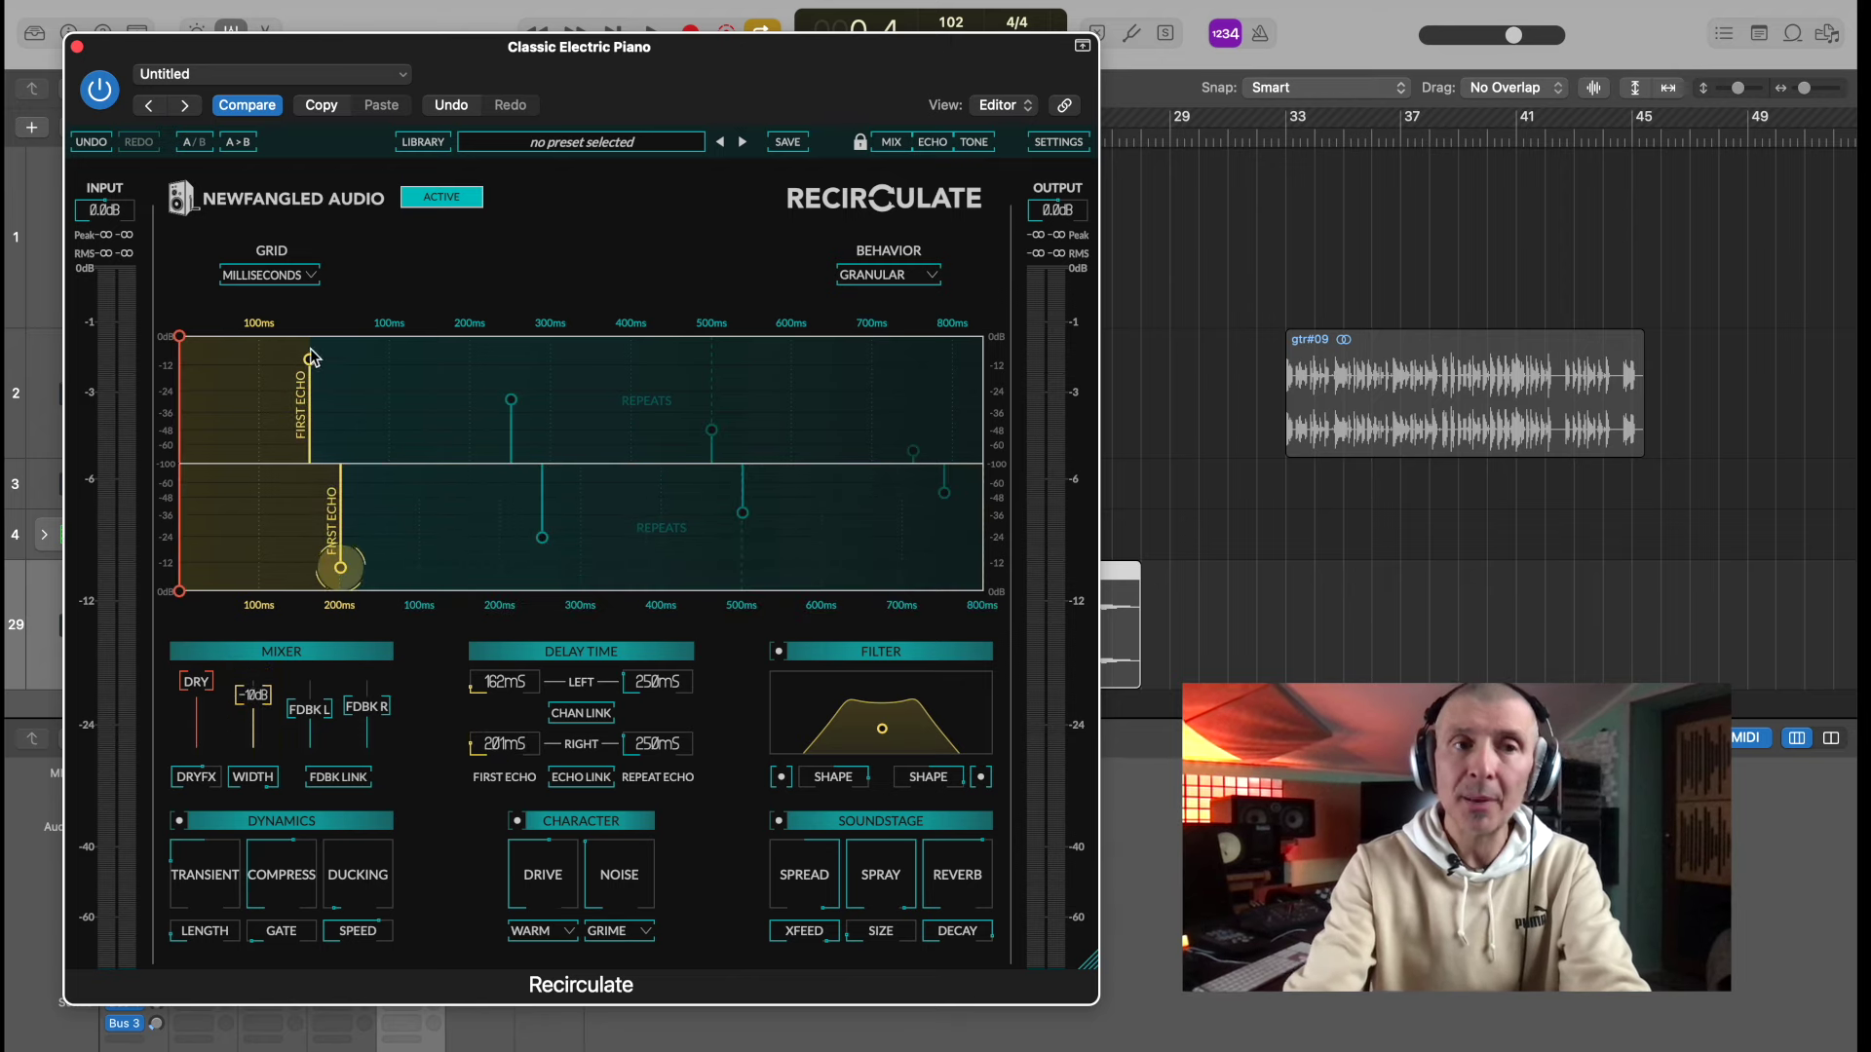
- Return the delay grid to Notes and toggle tempo sync off and back on
left_click(268, 275)
left_click(275, 306)
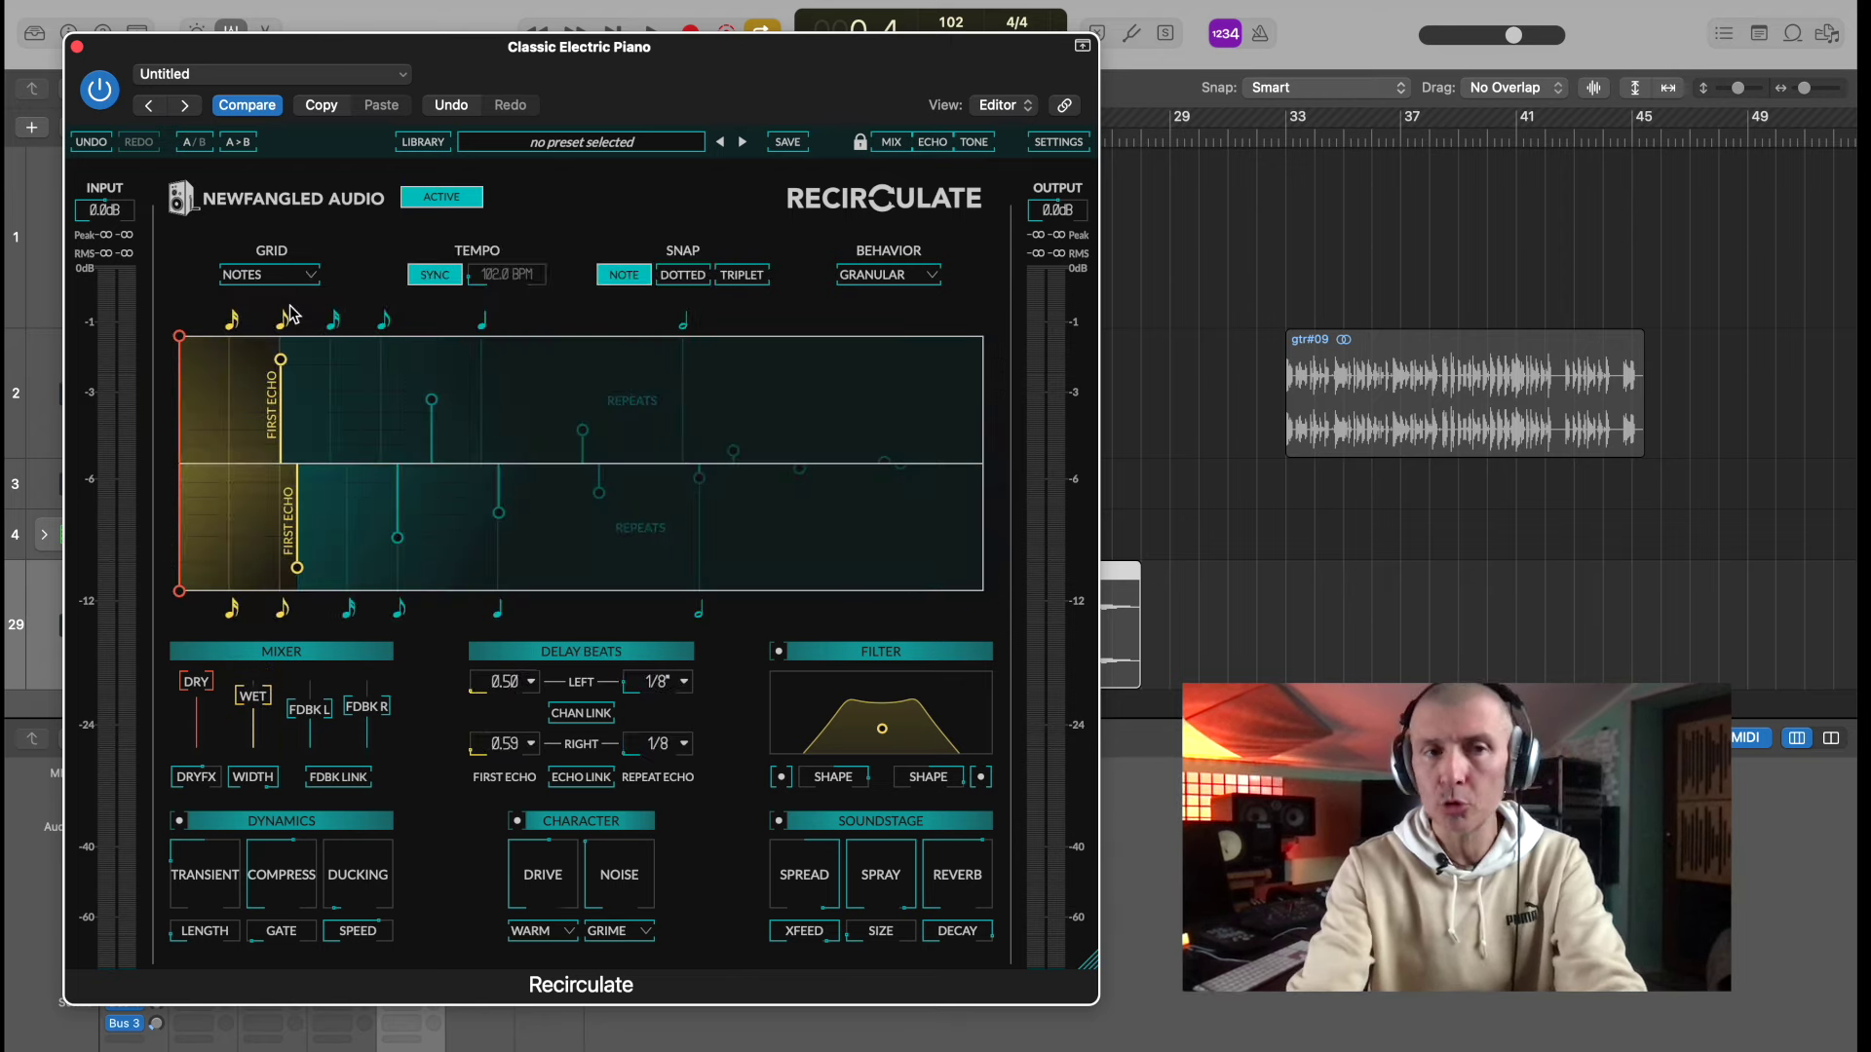
left_click(446, 277)
left_click(438, 277)
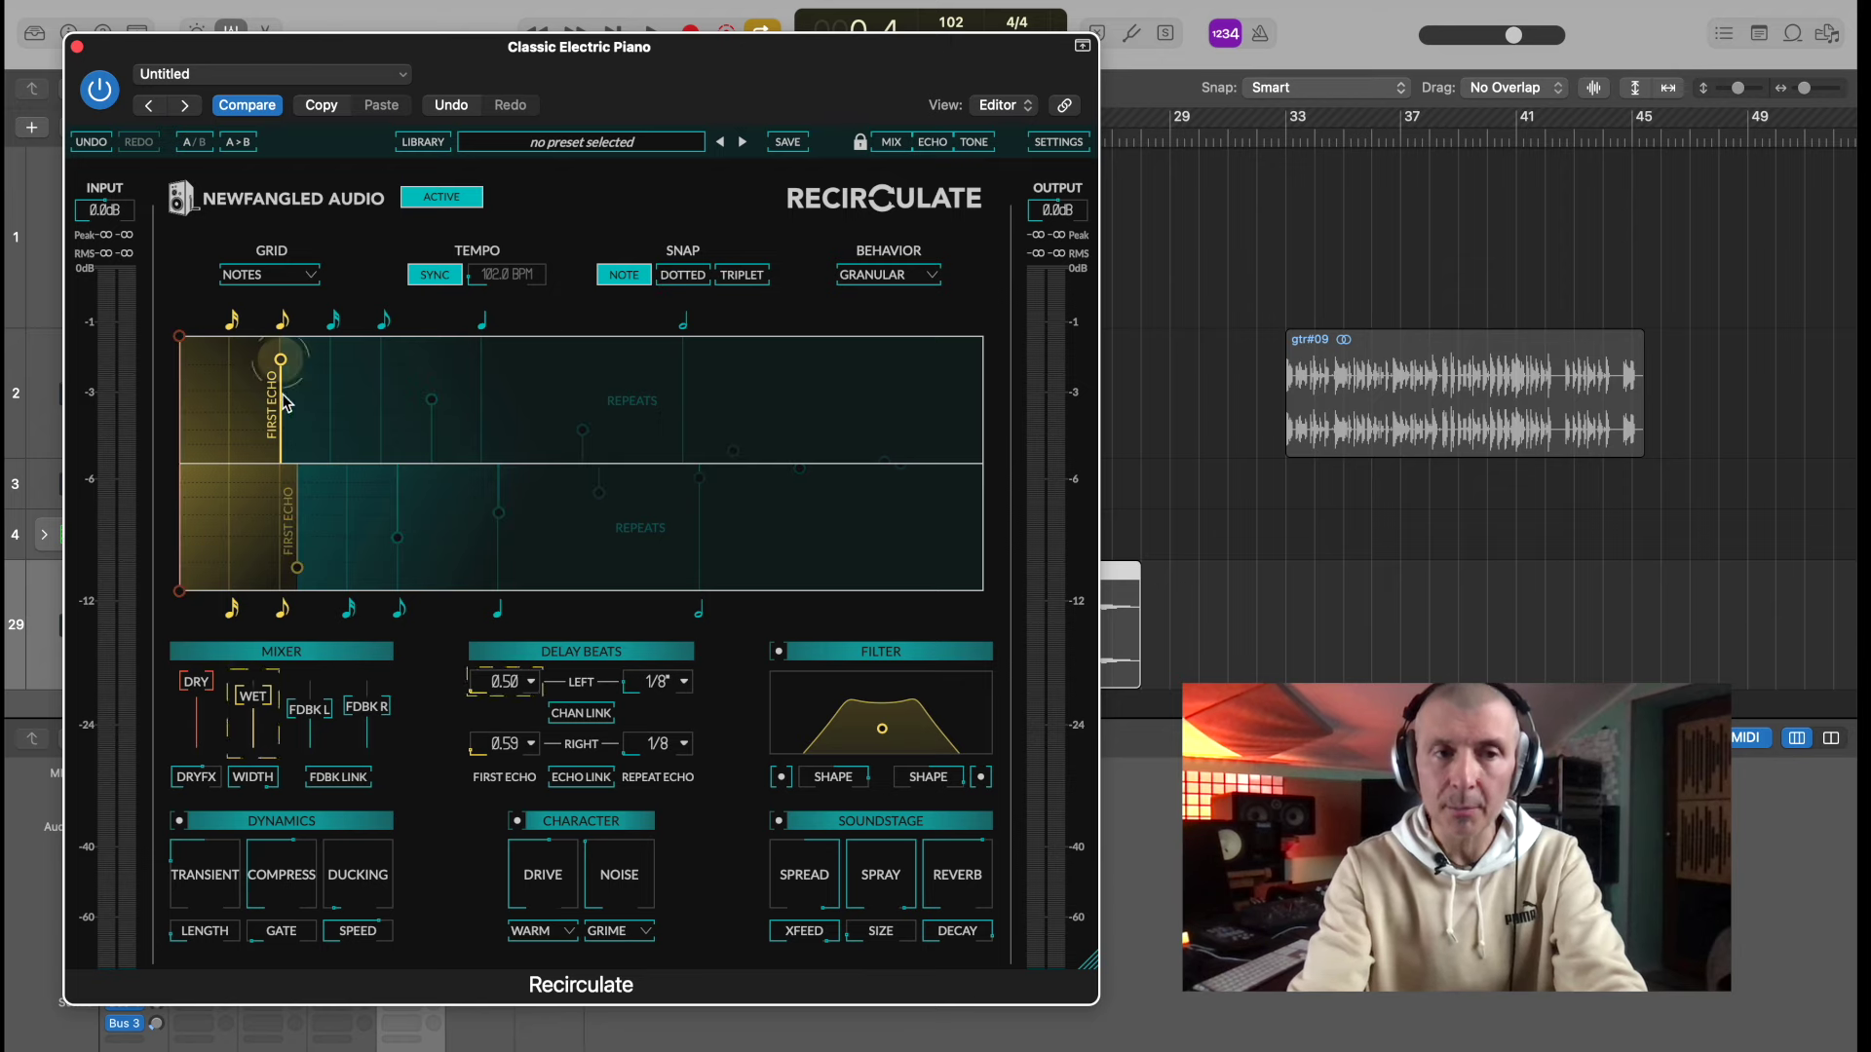
- Set the left first echo to 1/8 at full wet level, trying Dotted snap and leaving only Note snap on
mouse_move(281, 360)
left_mouse_down()
mouse_move(358, 358)
mouse_move(281, 358)
left_mouse_up()
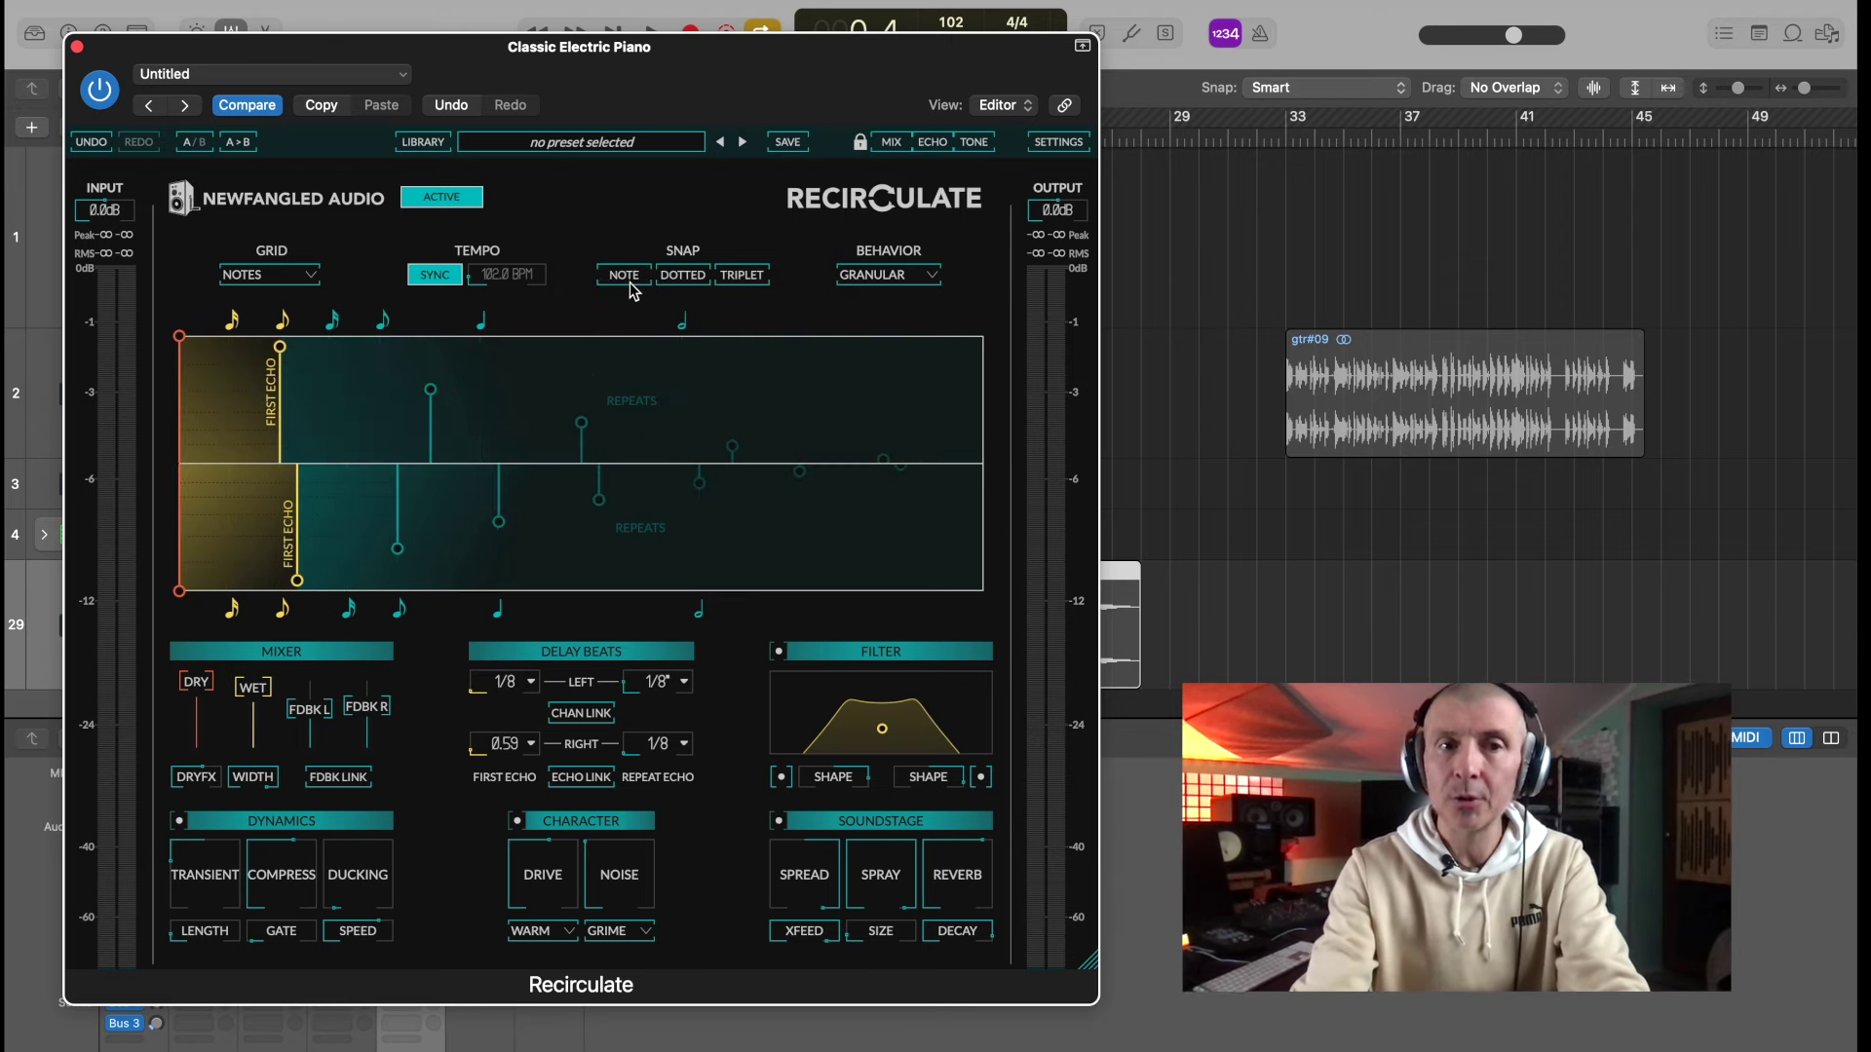
left_click(686, 277)
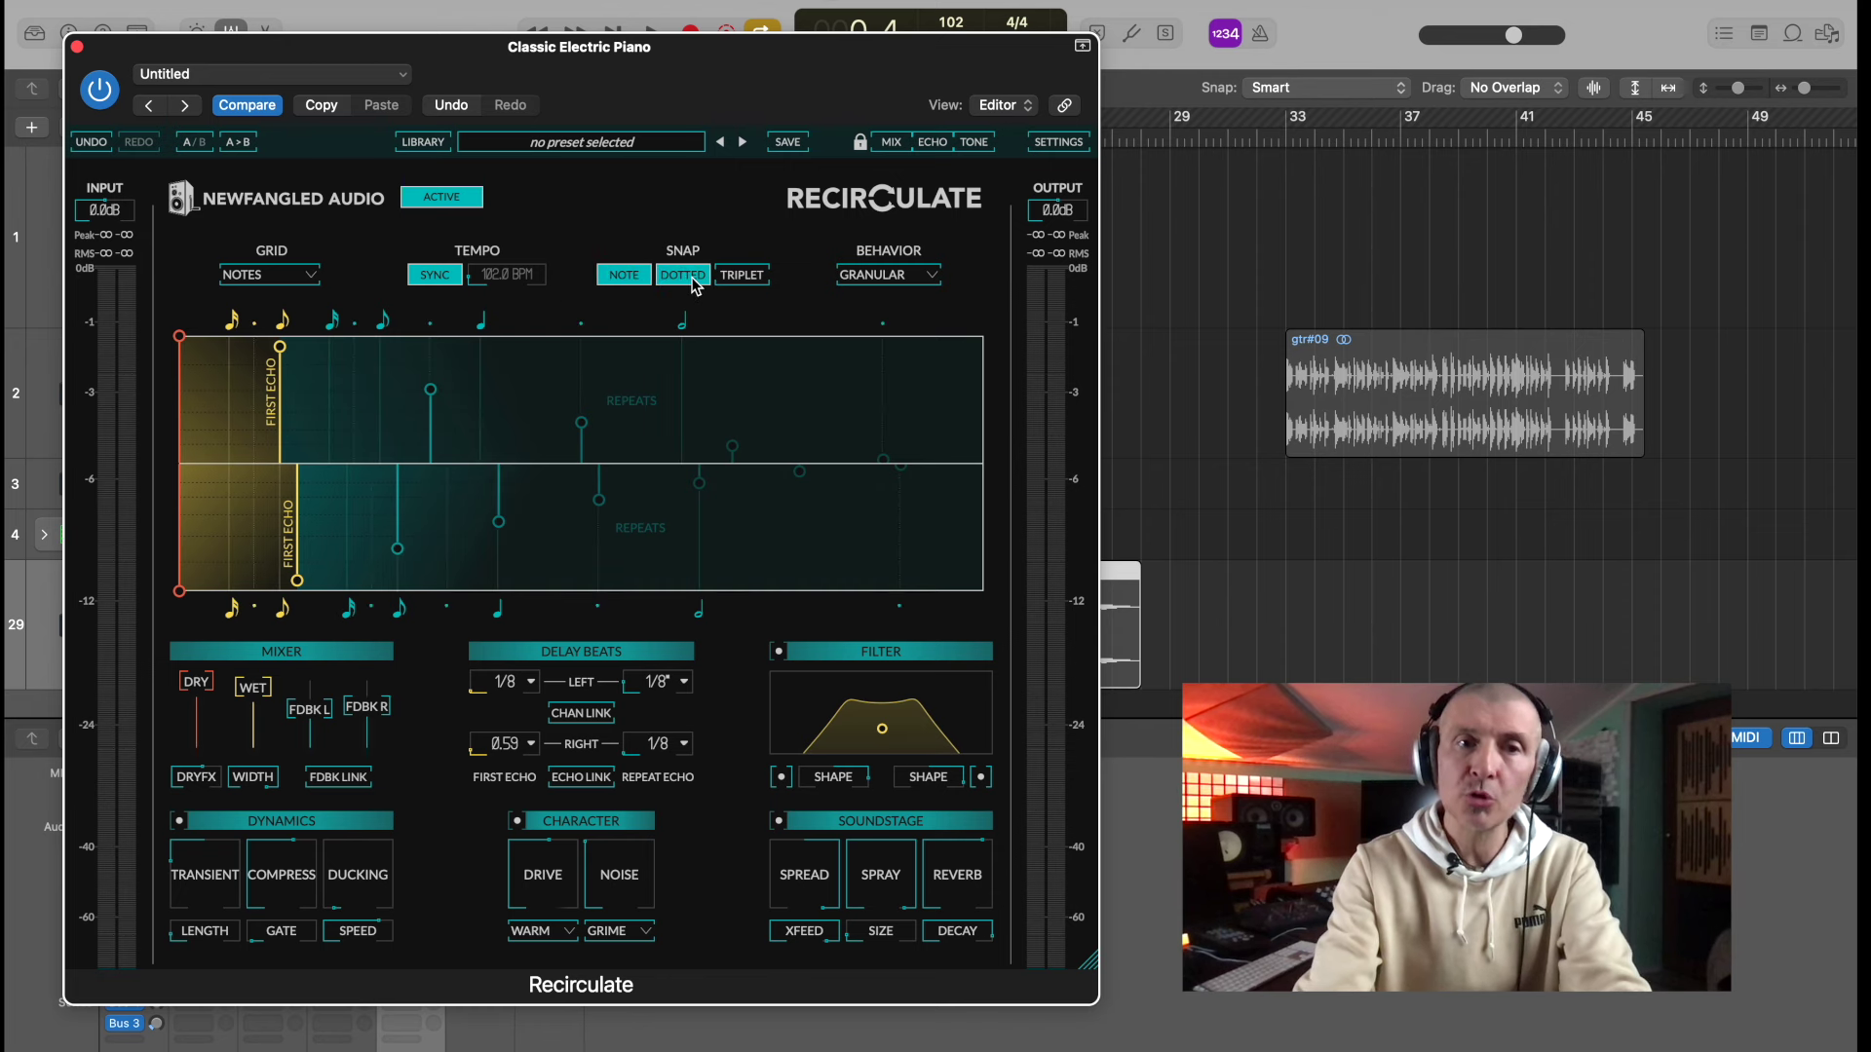
mouse_move(281, 348)
left_mouse_down()
mouse_move(476, 353)
mouse_move(246, 336)
mouse_move(279, 337)
left_mouse_up()
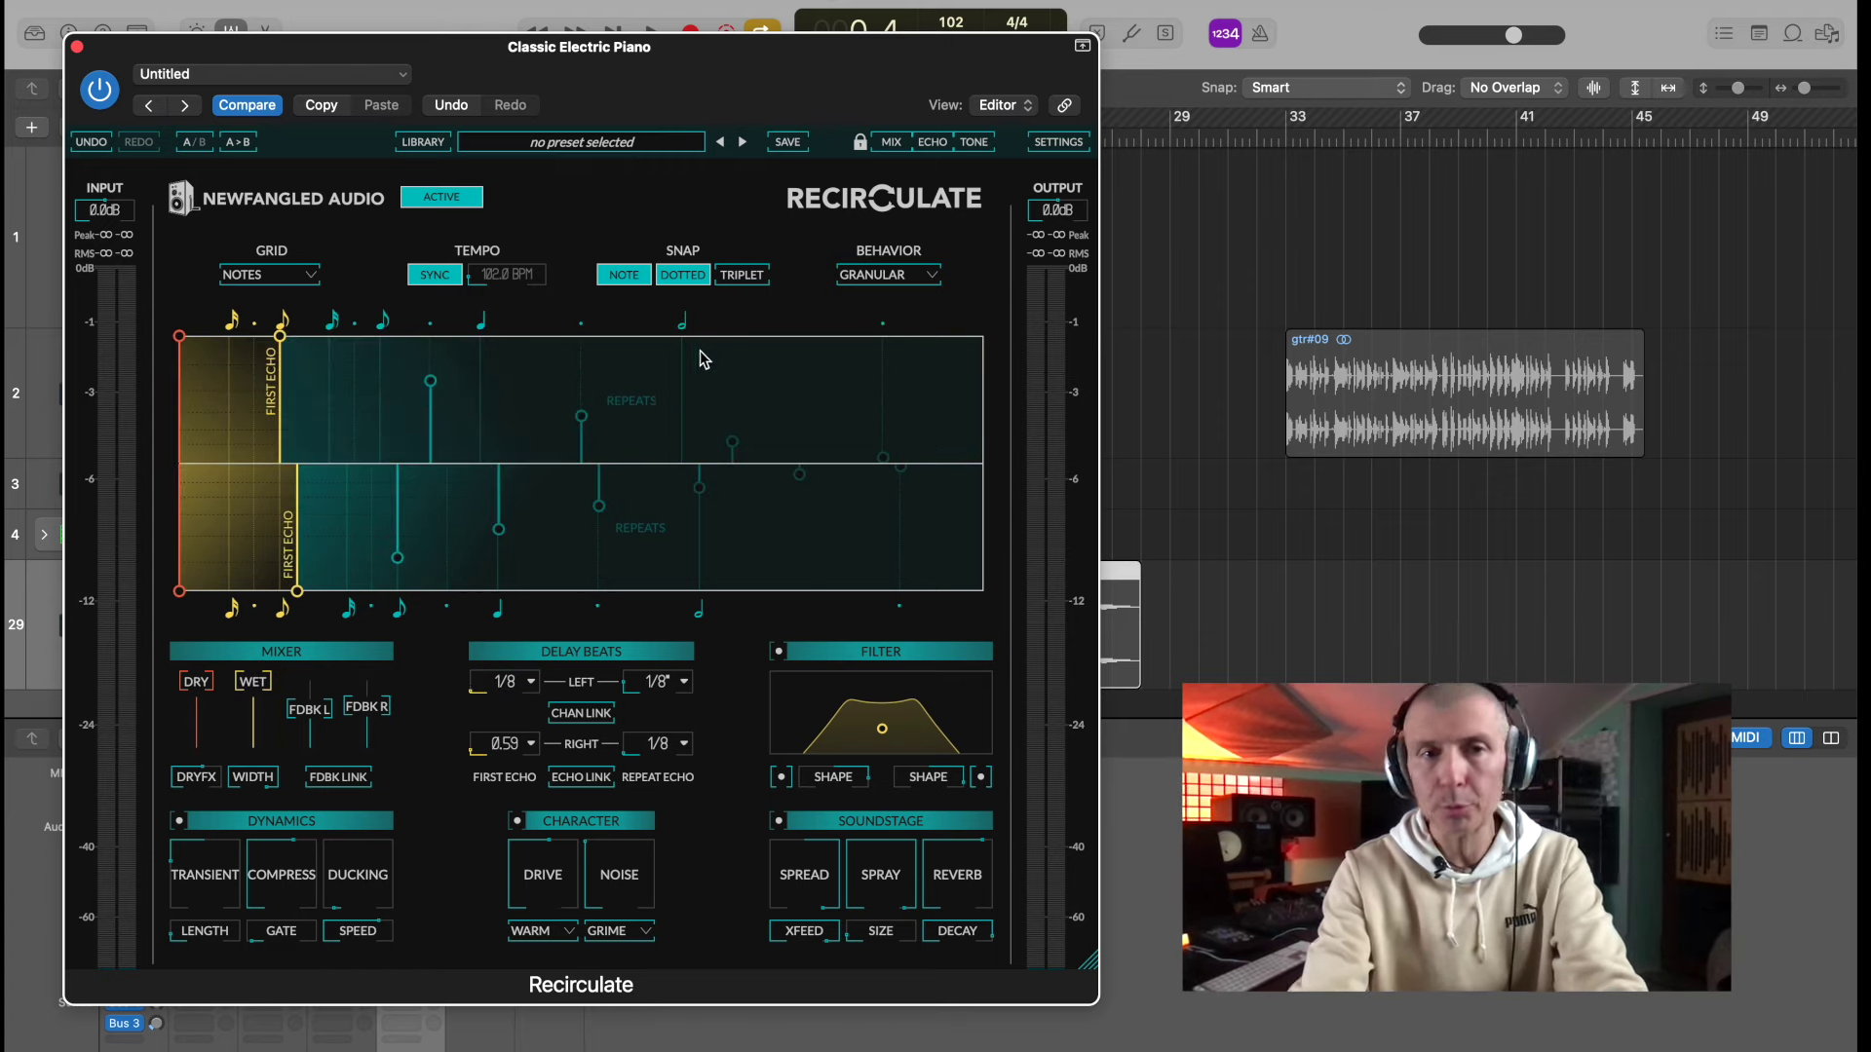
left_click(684, 276)
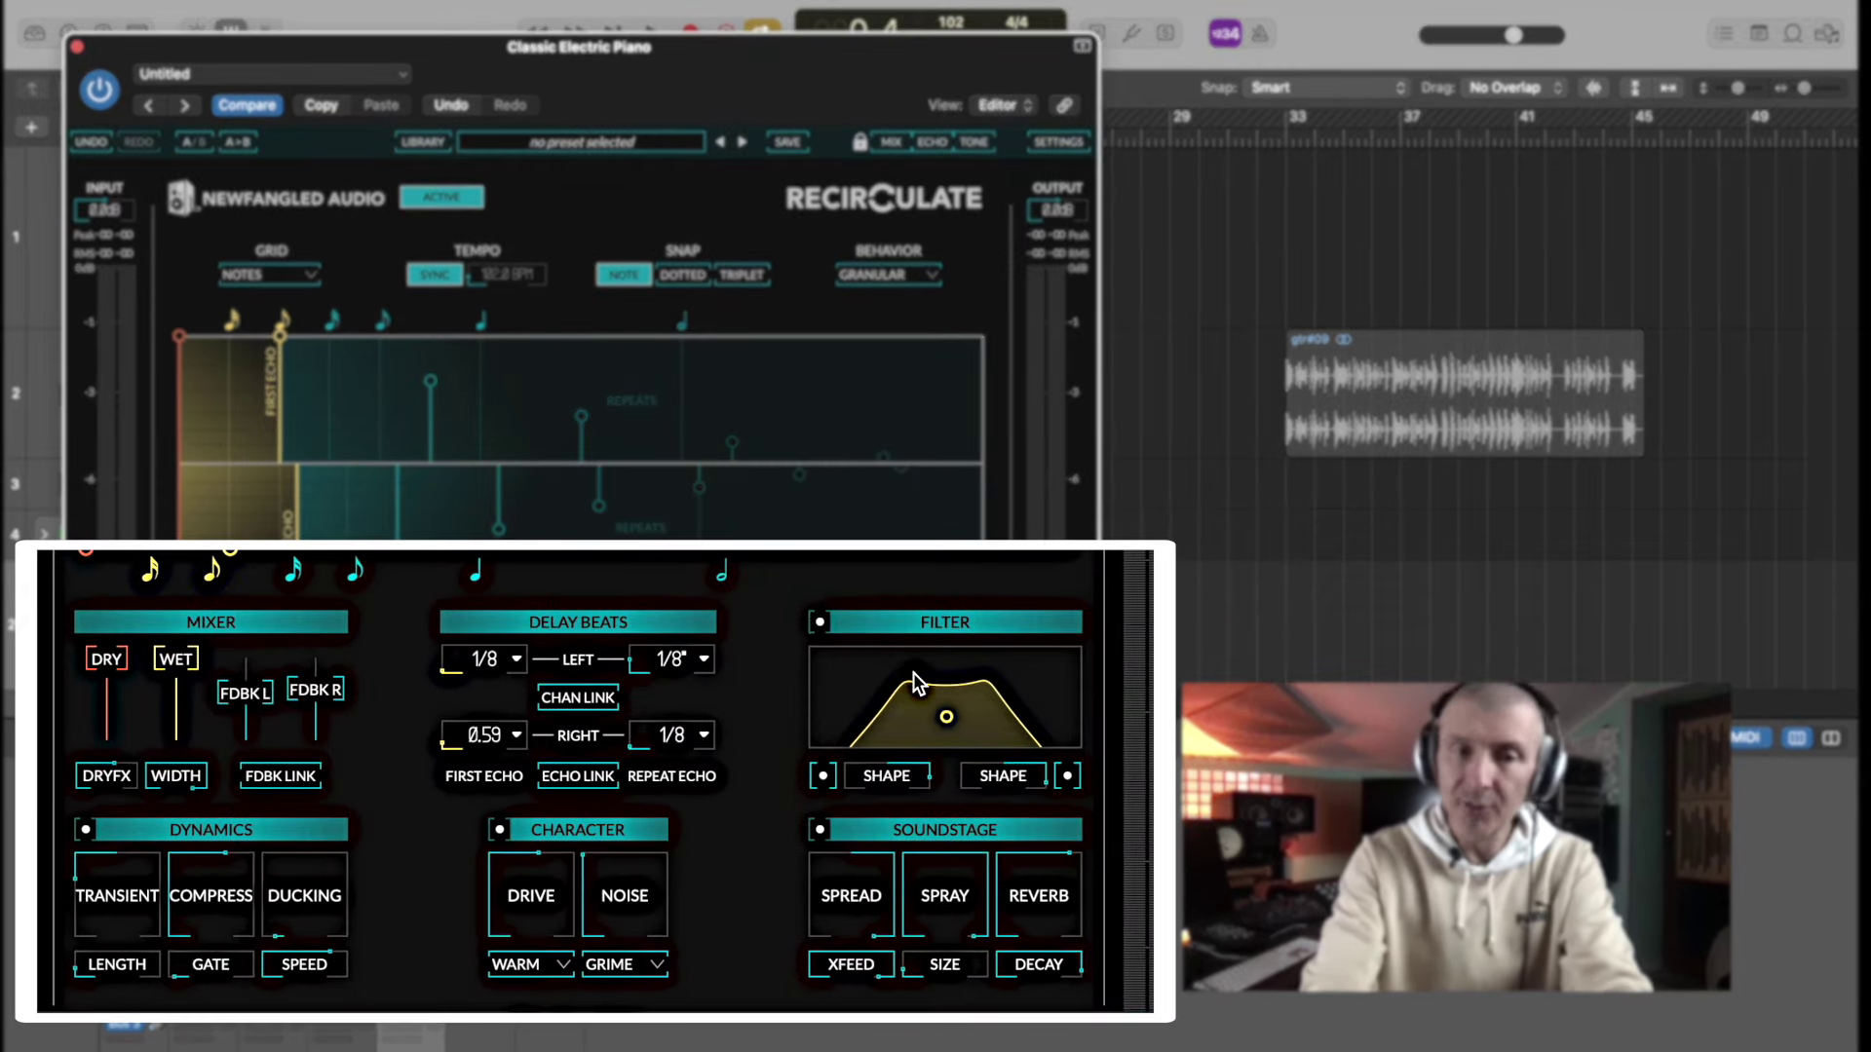
- Set the delay behavior to Standard
mouse_move(888, 853)
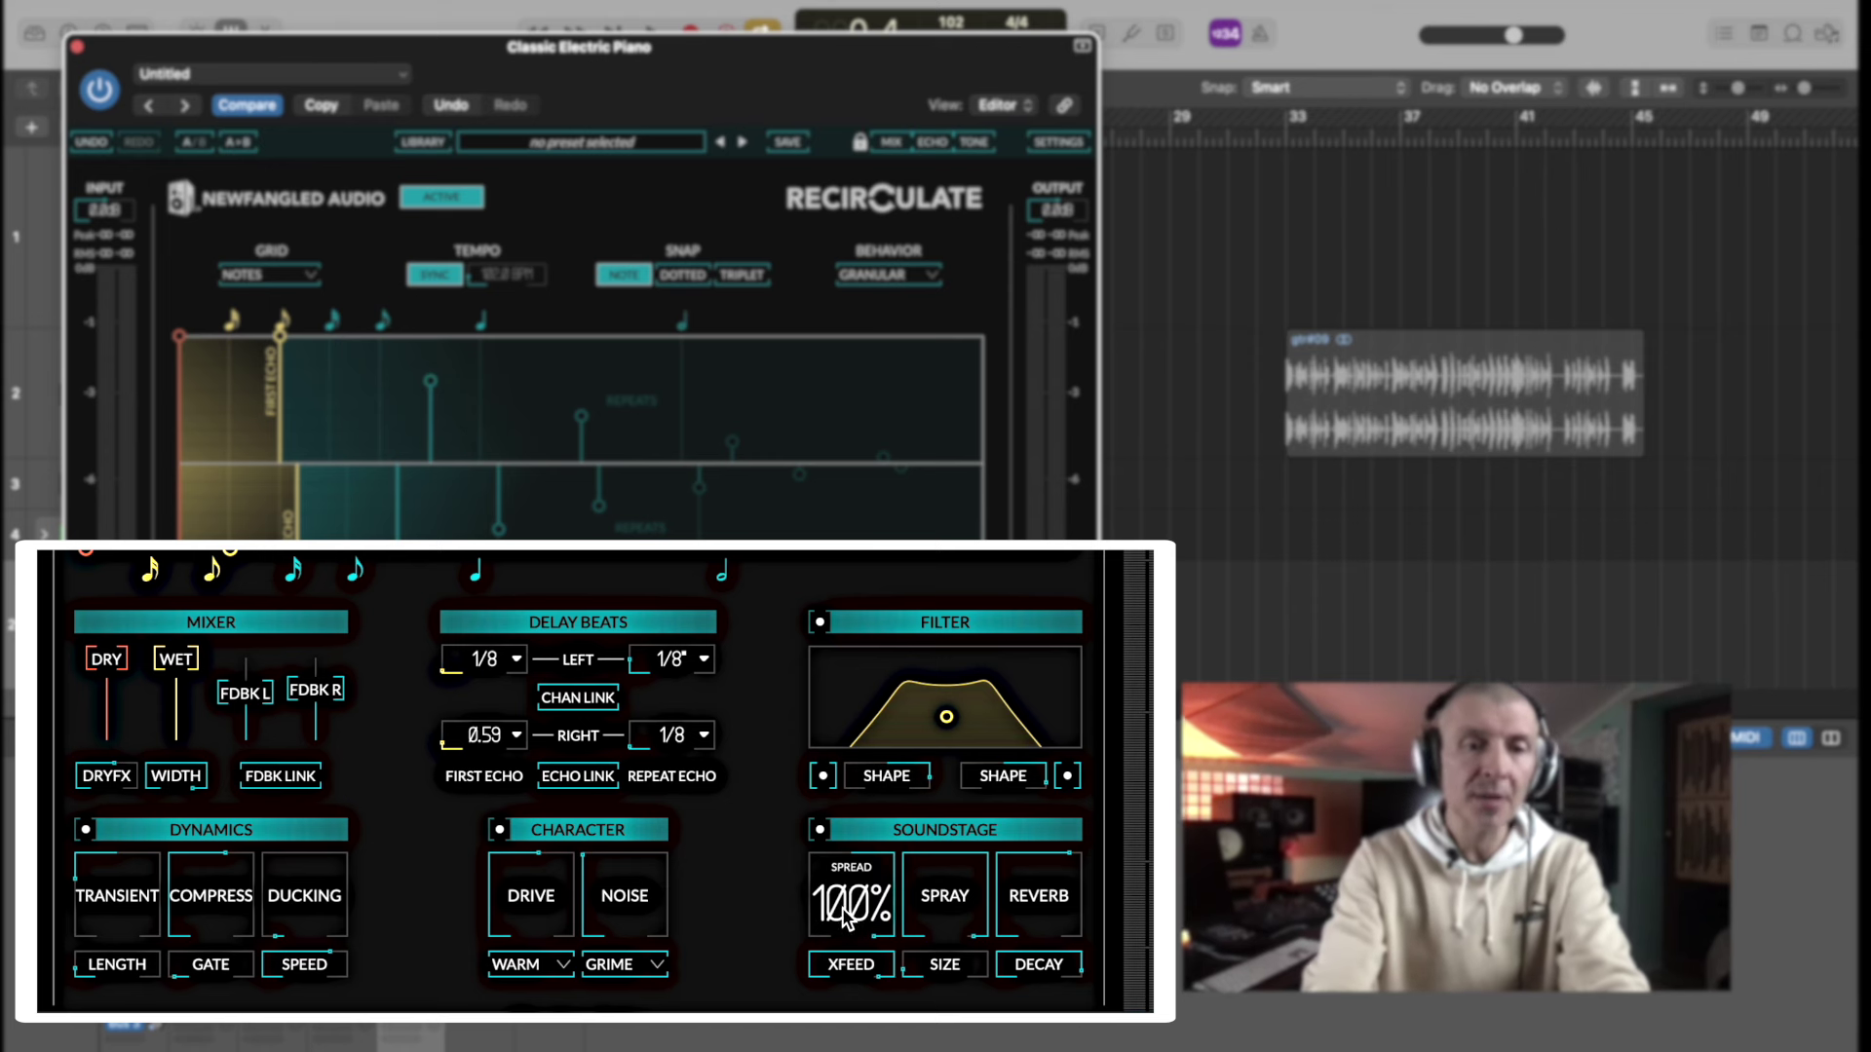
mouse_move(943, 925)
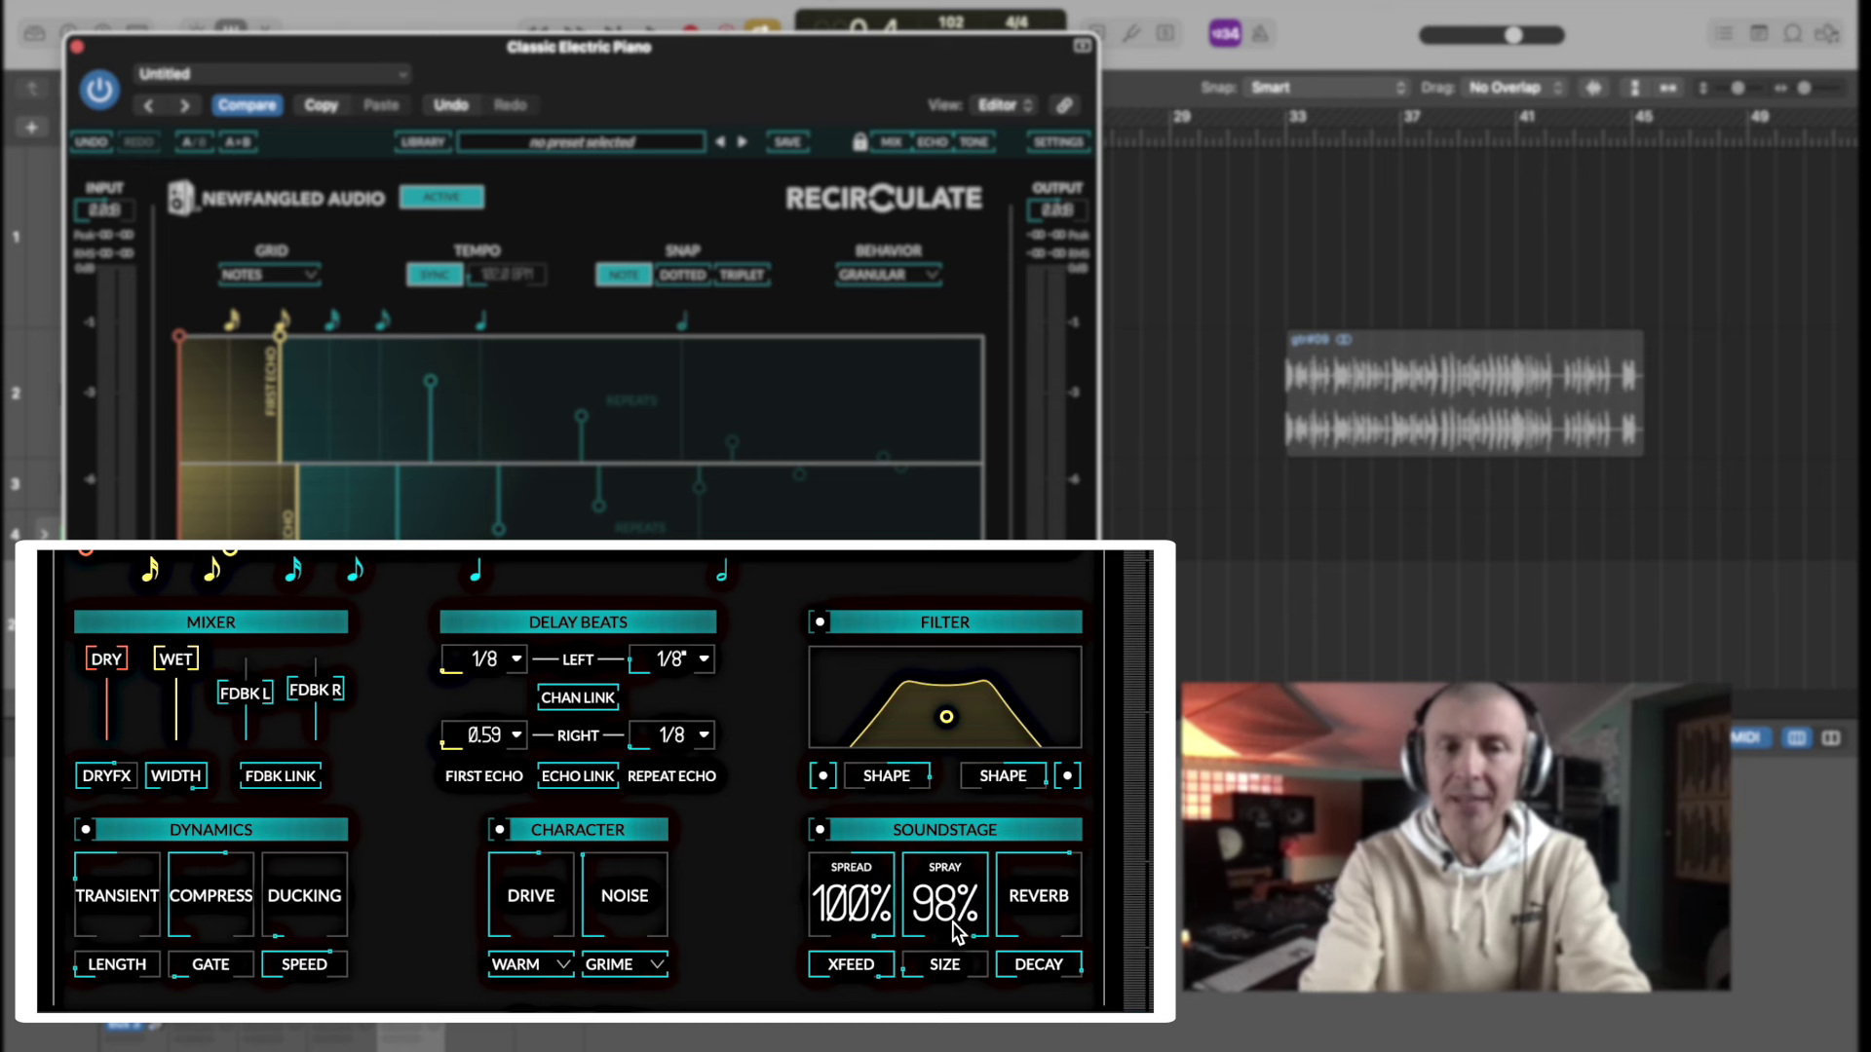
left_click(888, 275)
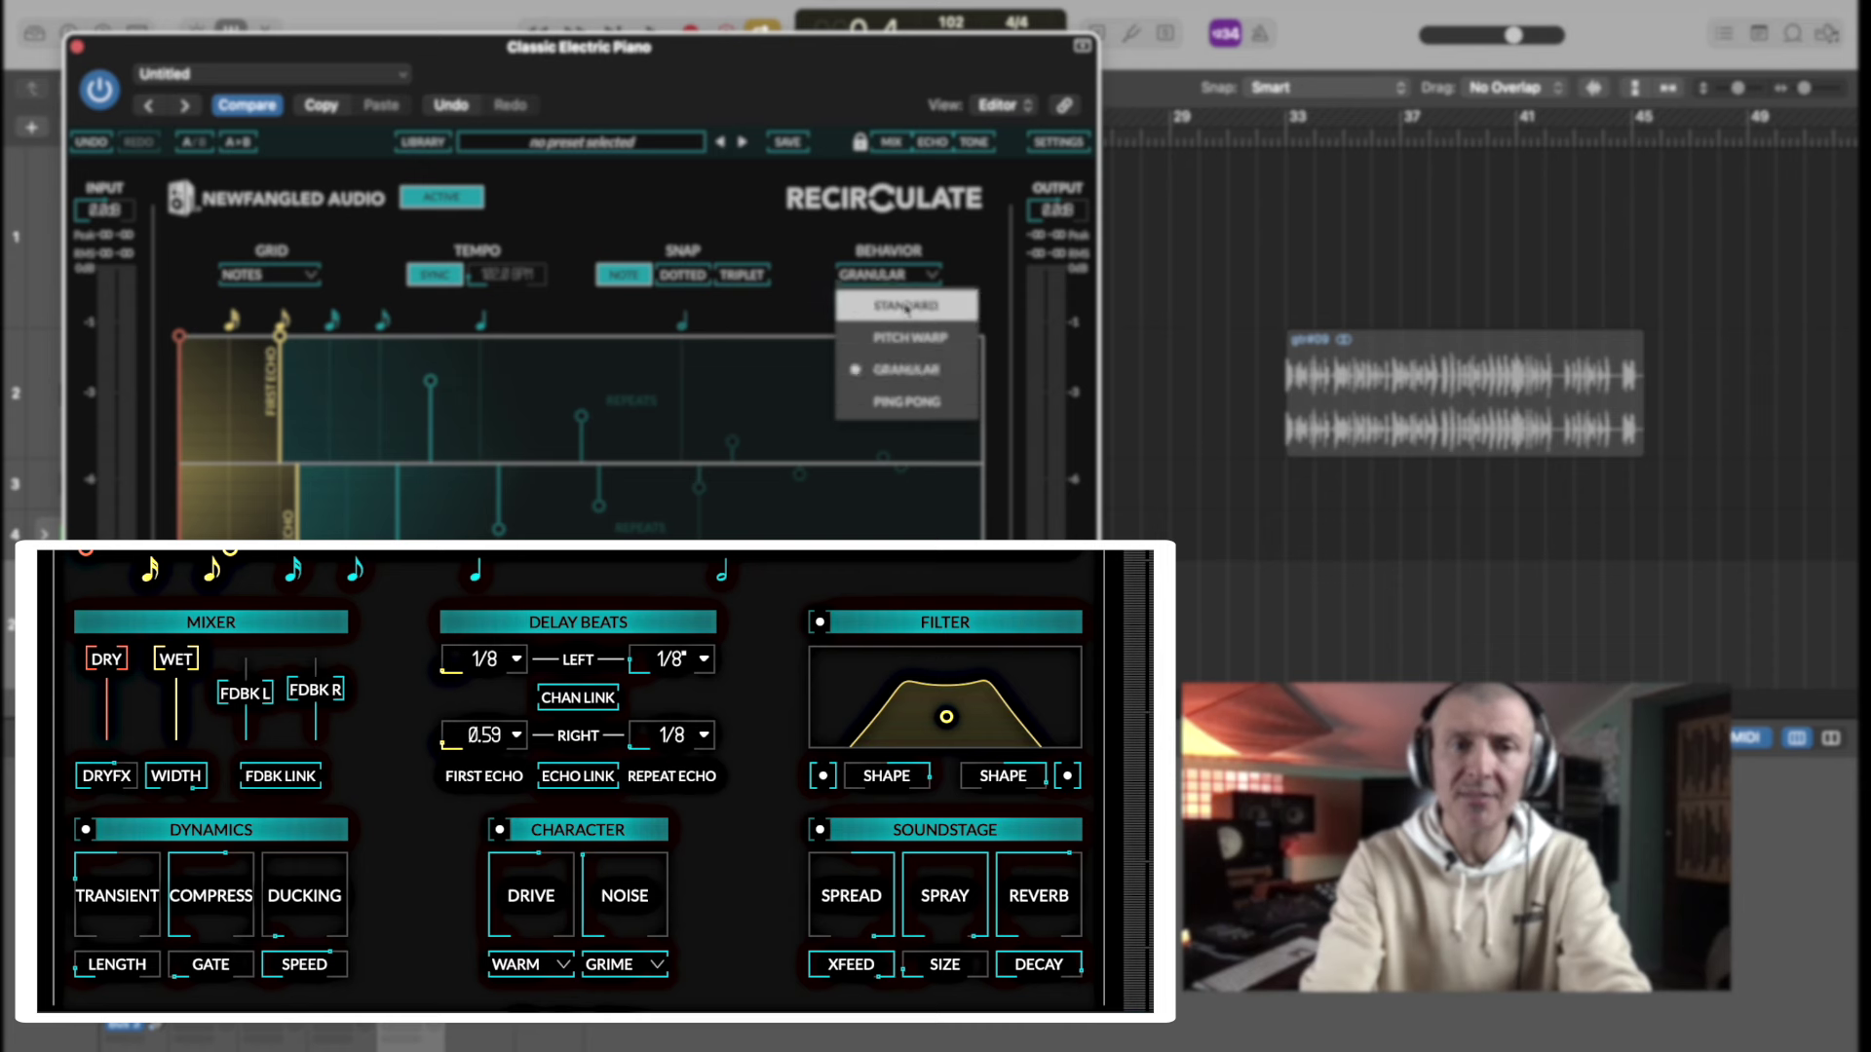
left_click(906, 305)
- Examine the values of the Soundstage, Character and Dynamics controls
mouse_move(958, 934)
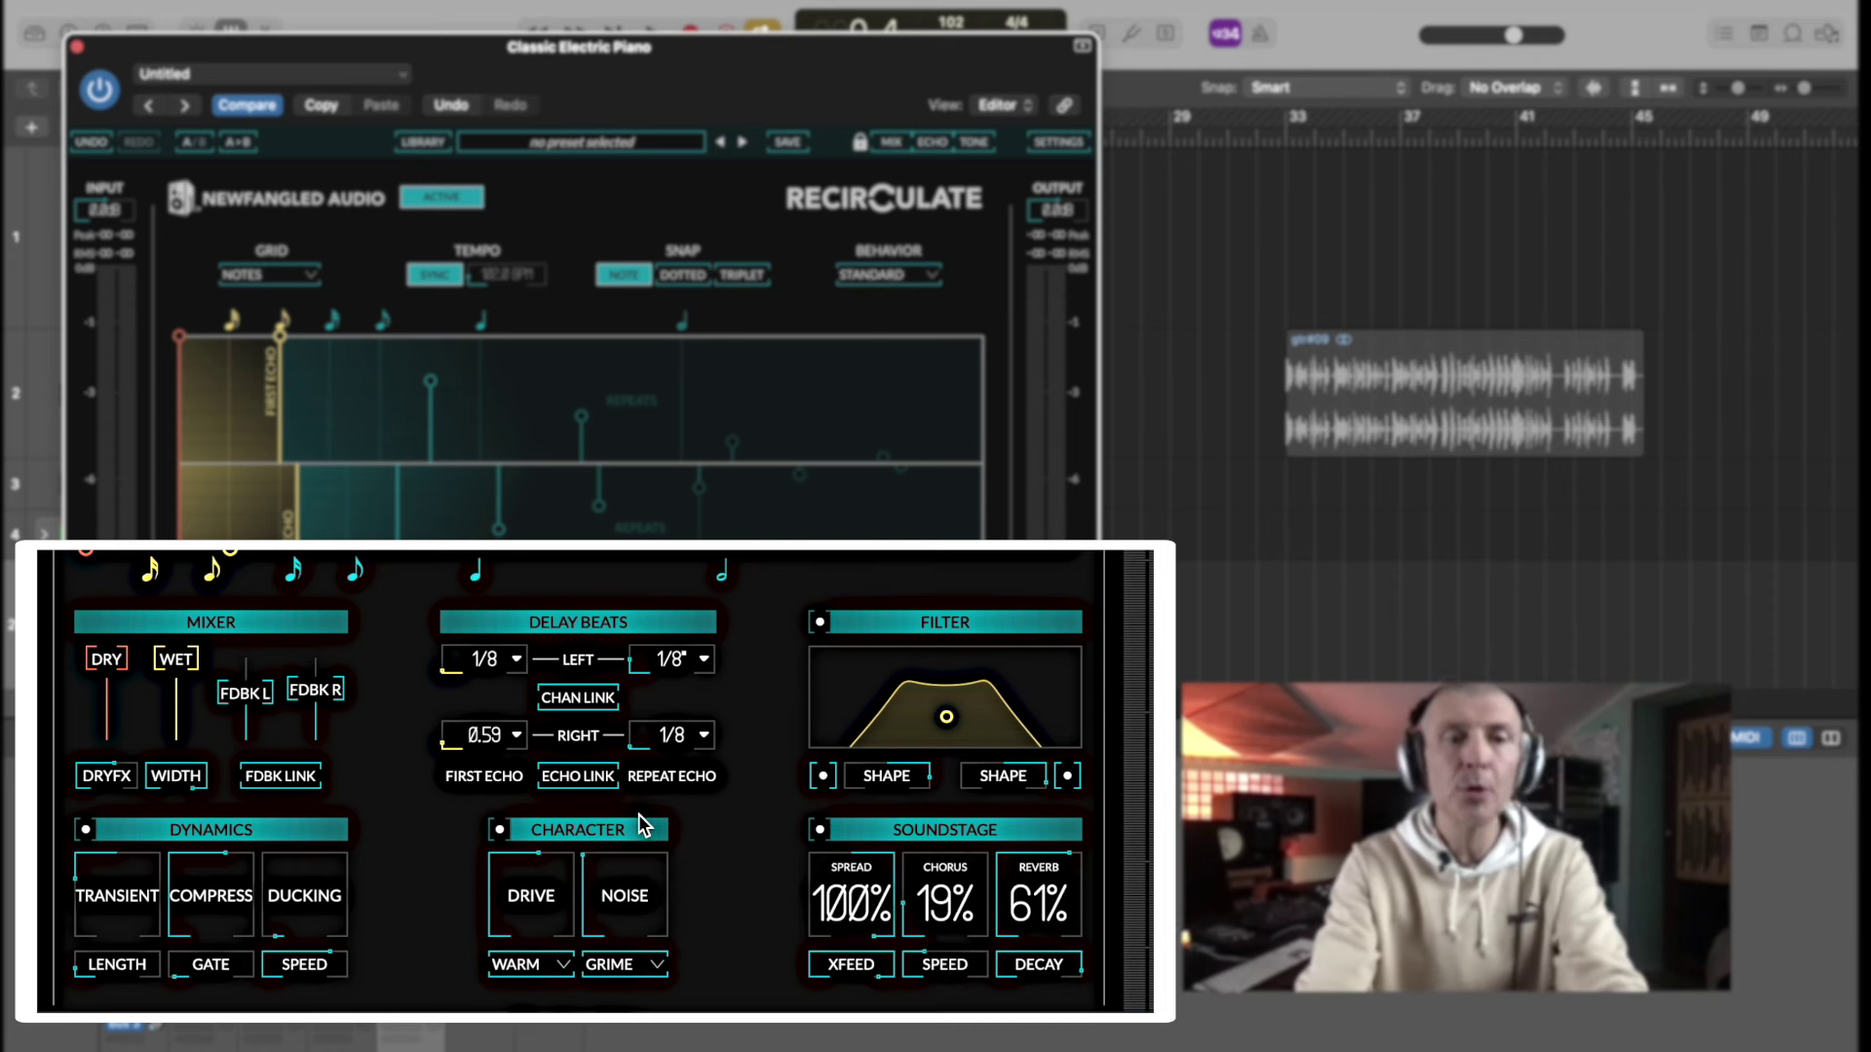
mouse_move(574, 895)
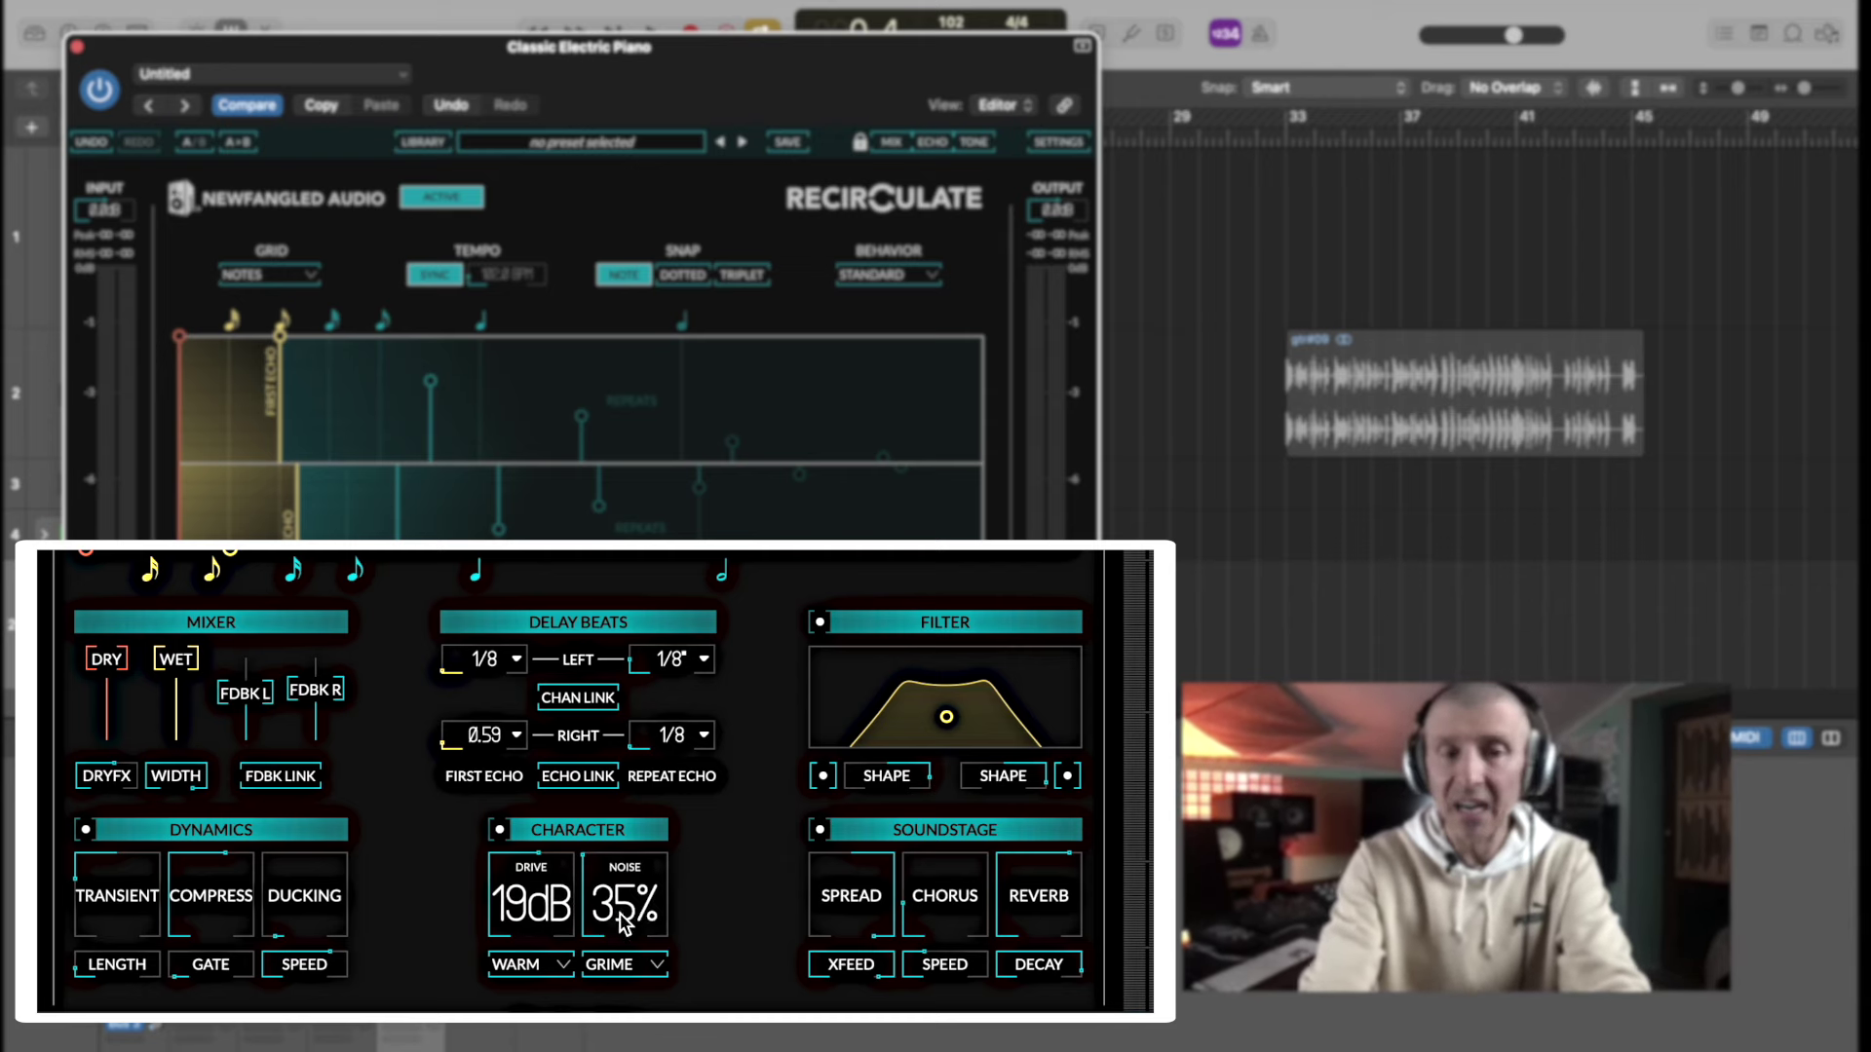
mouse_move(185, 869)
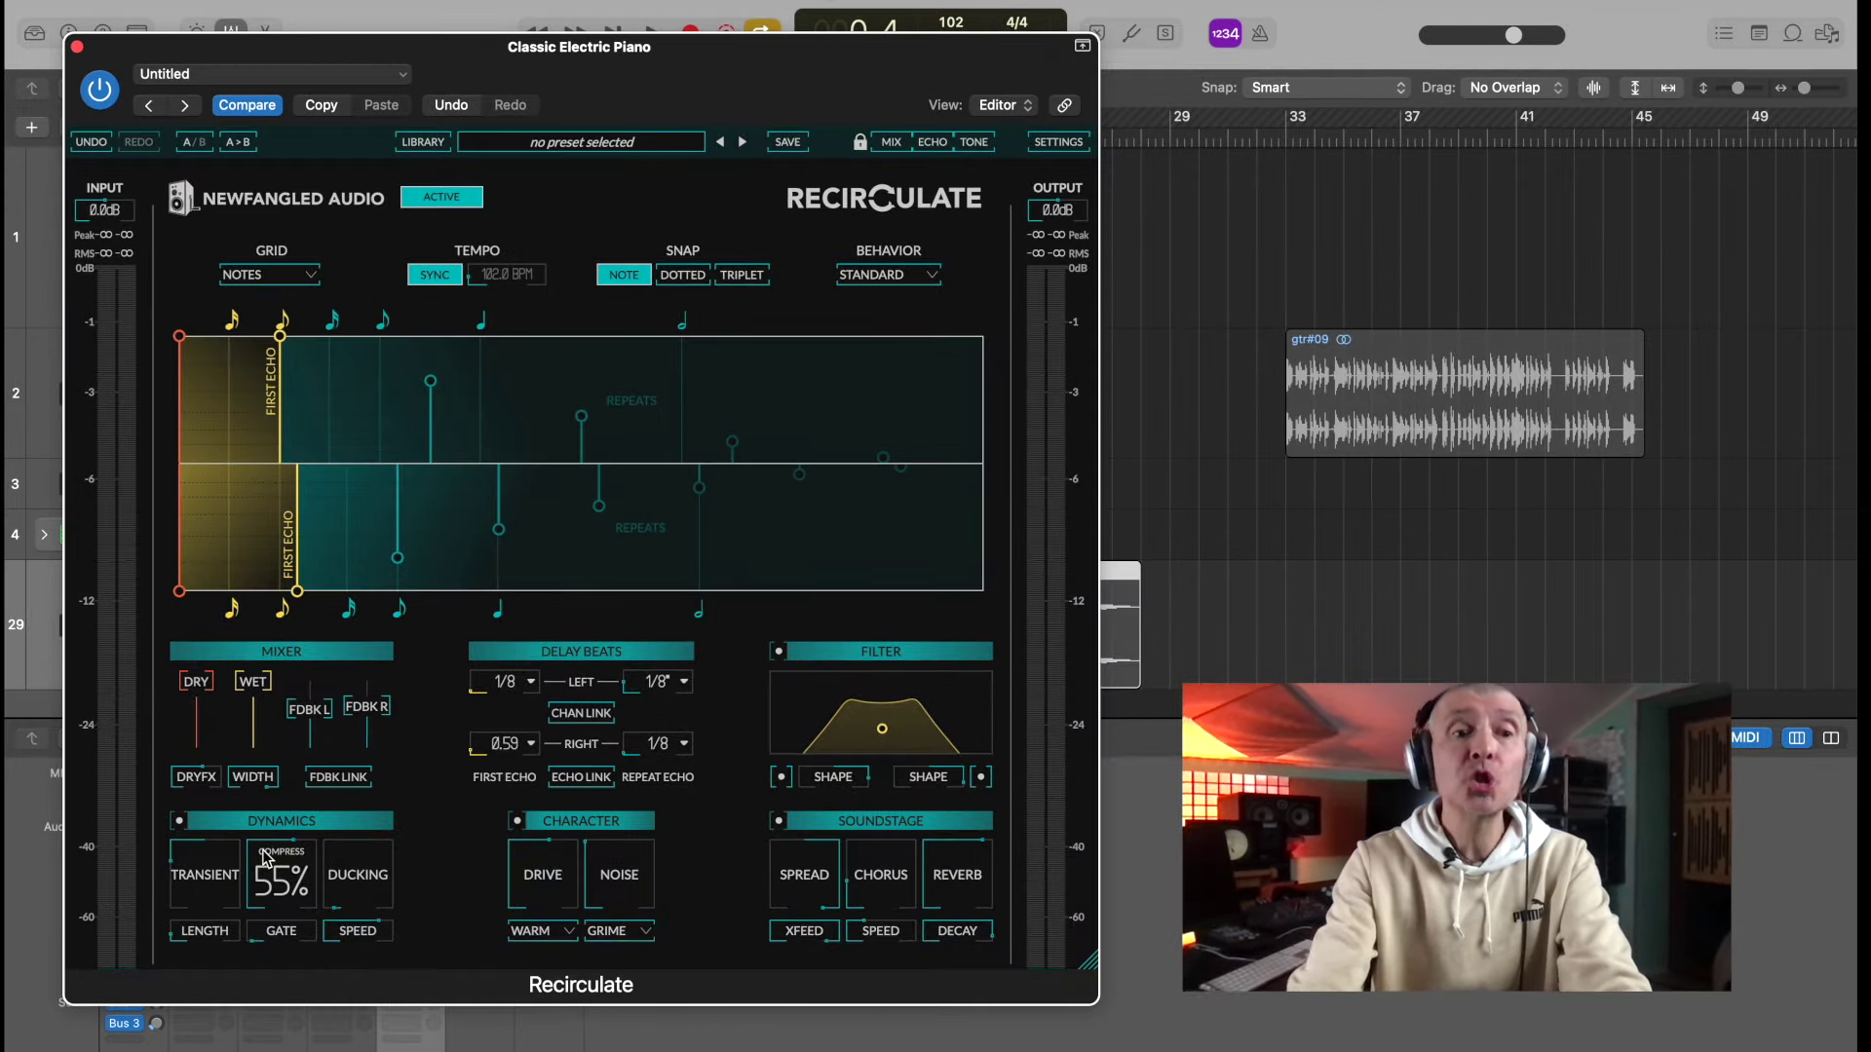
mouse_move(193, 782)
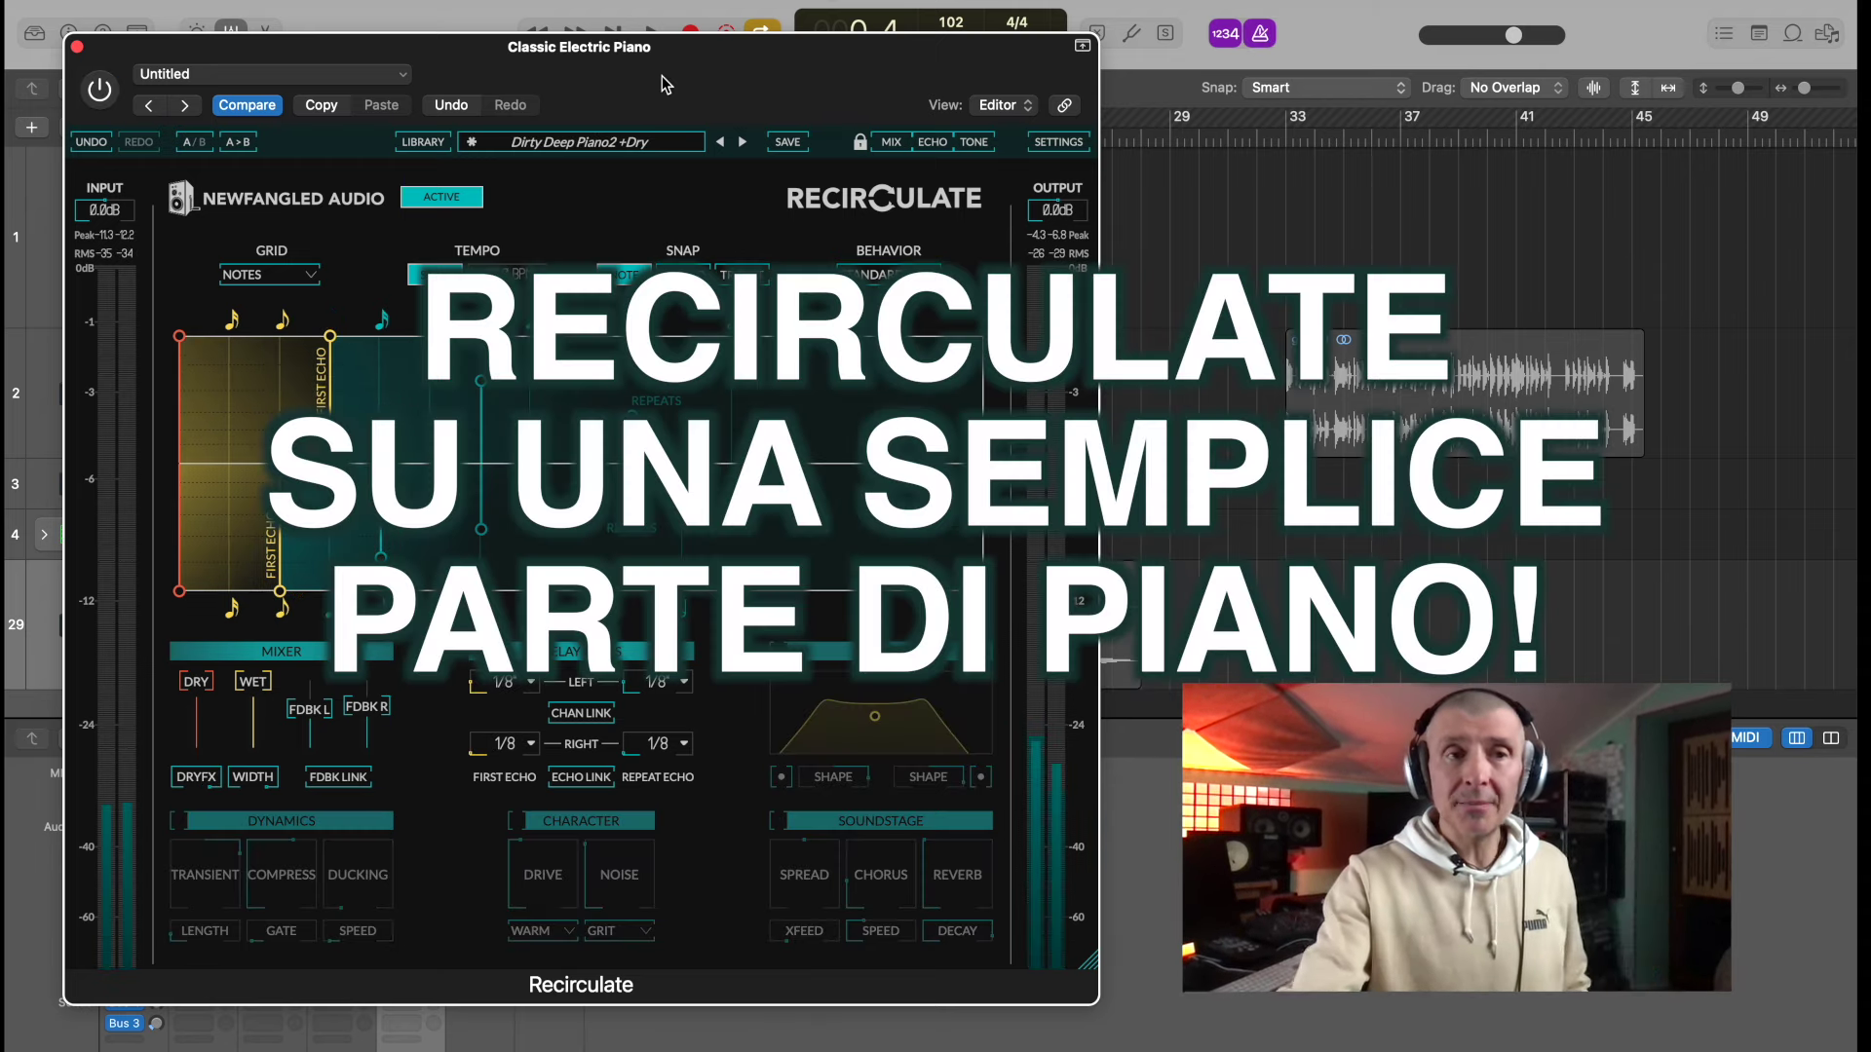
- Play the piano part and link the left and right feedback levels
key("space")
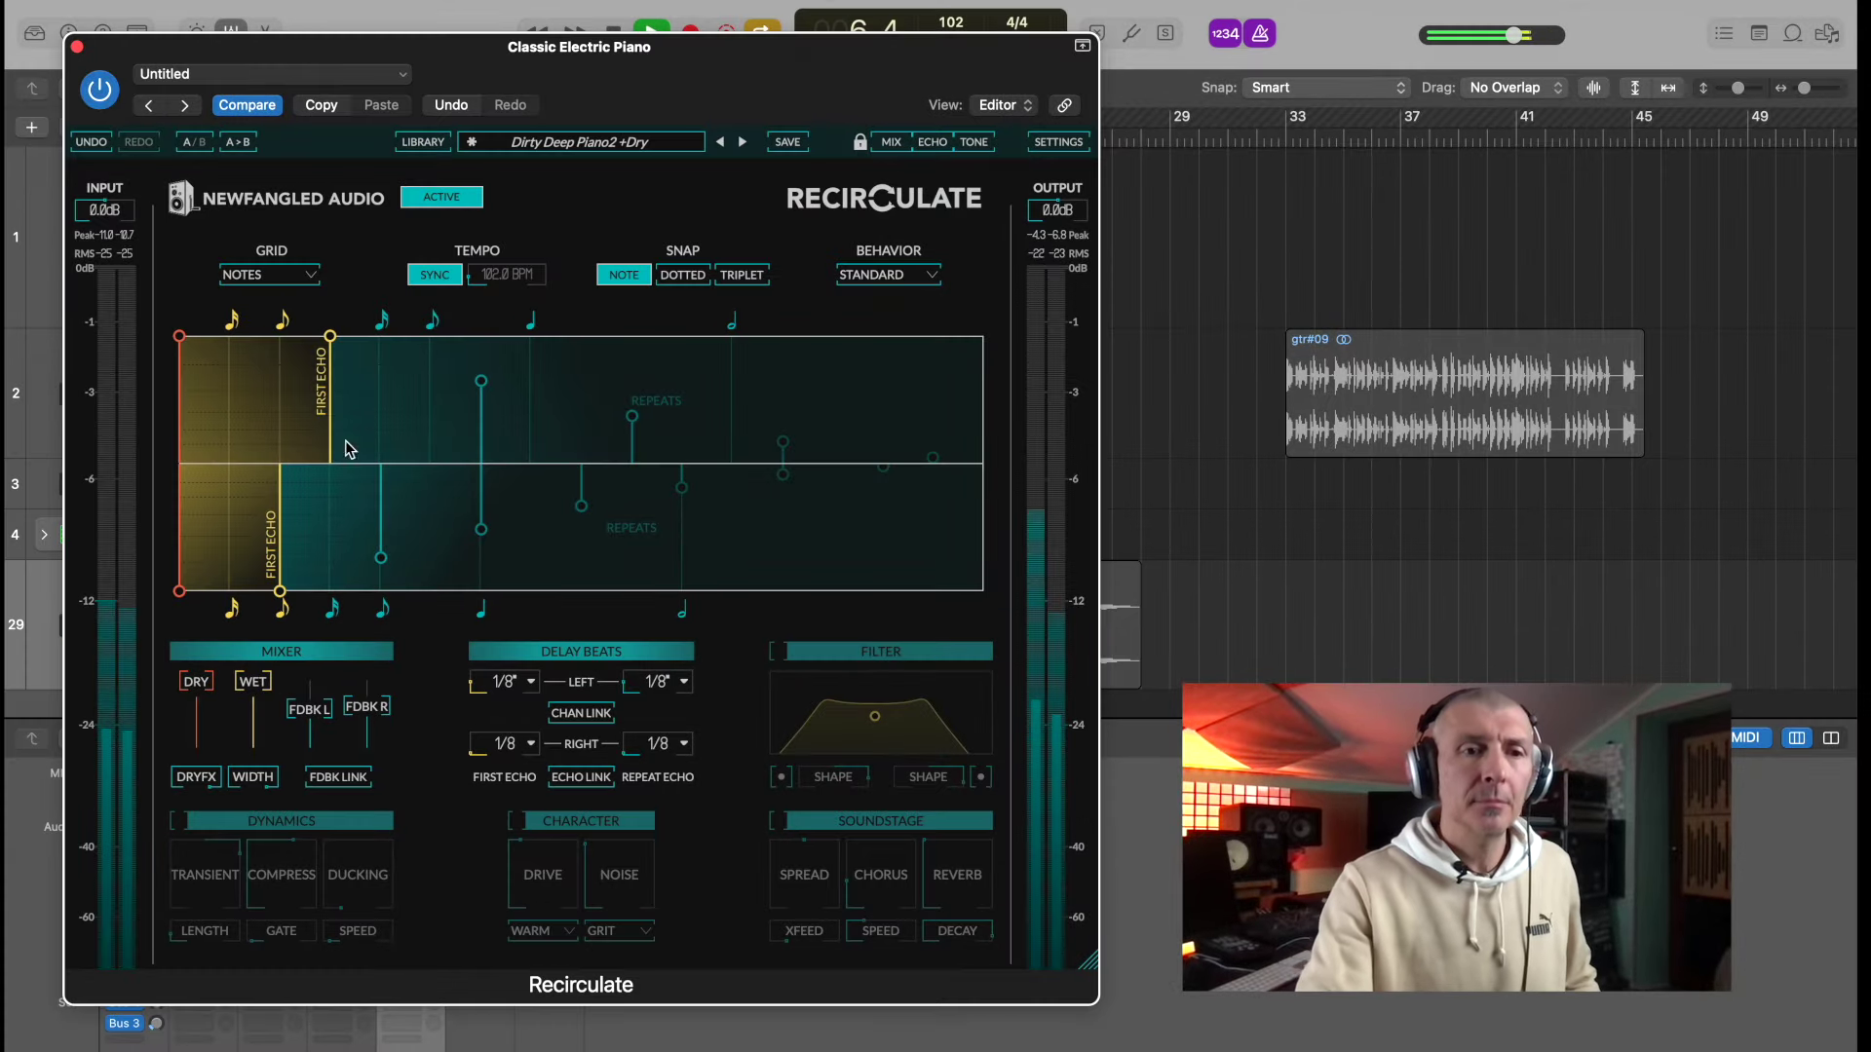
left_click(341, 777)
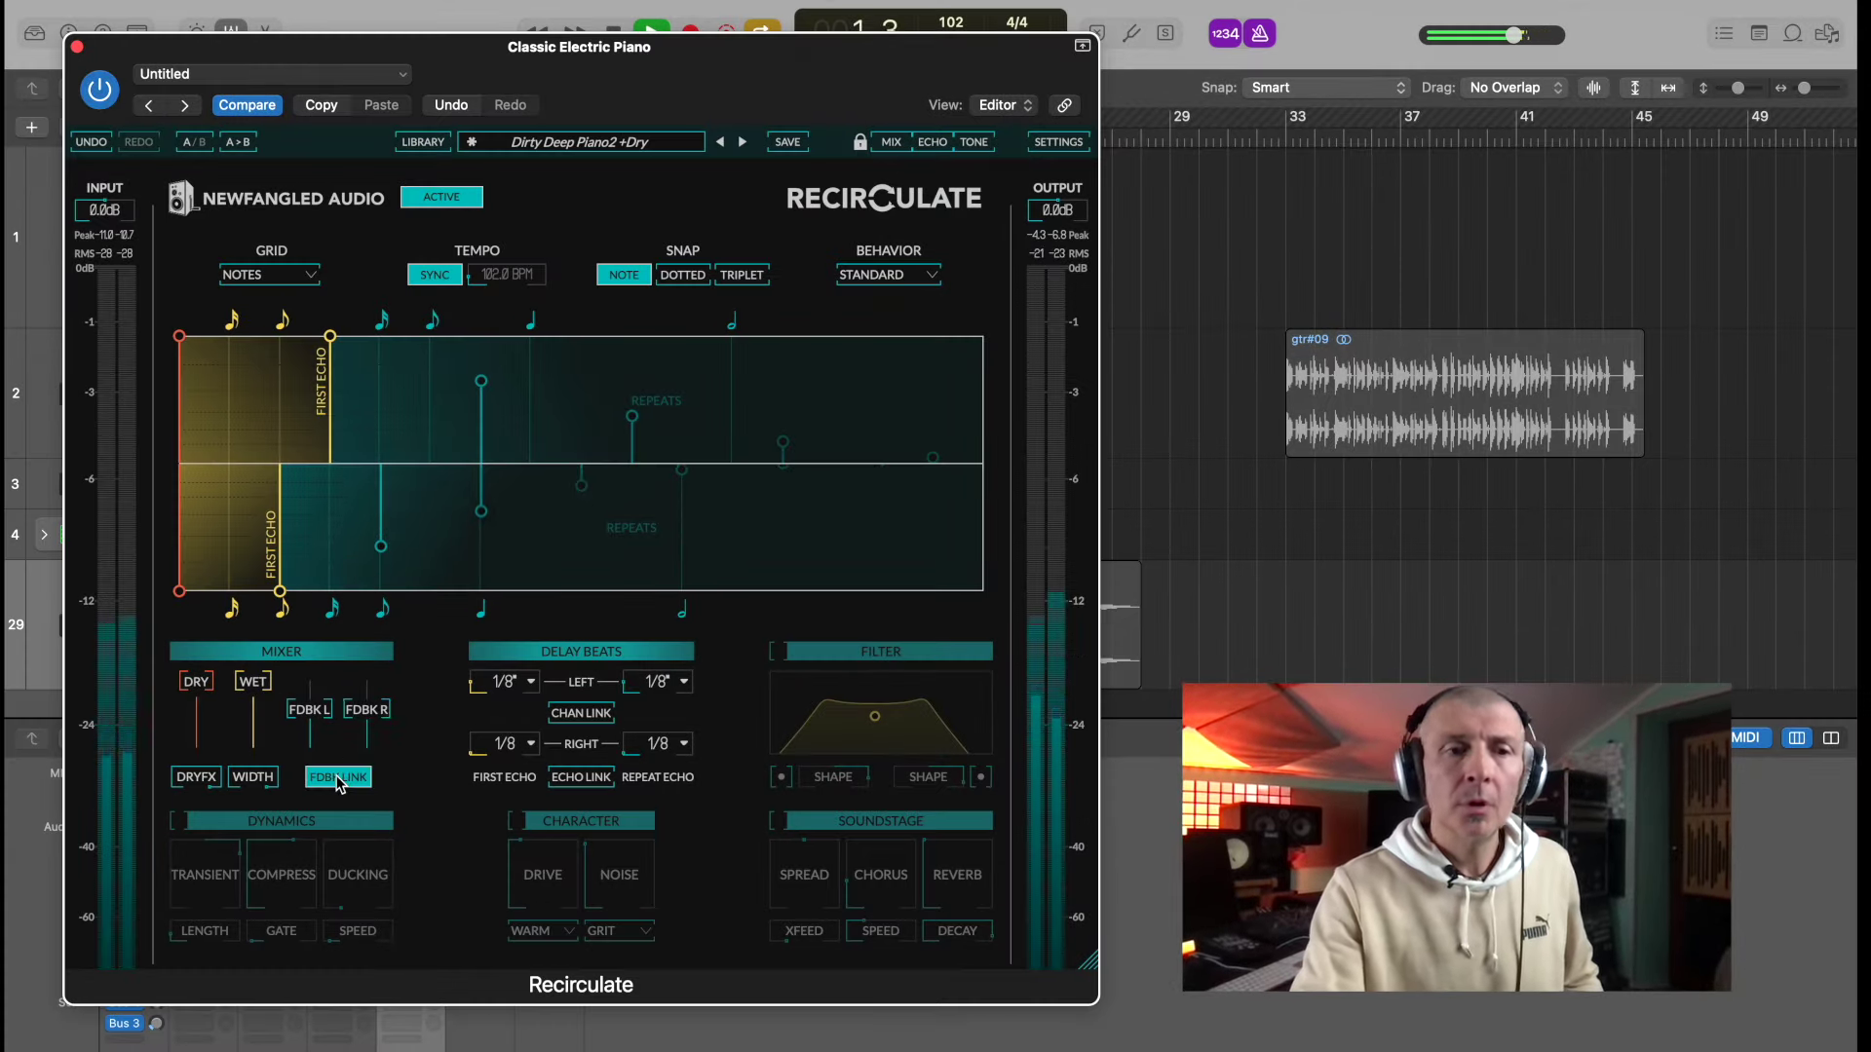
- Lower the linked feedback levels, leaving the left at 39%, and unlink them with the right at 77%
left_click_drag(370, 717, 368, 748)
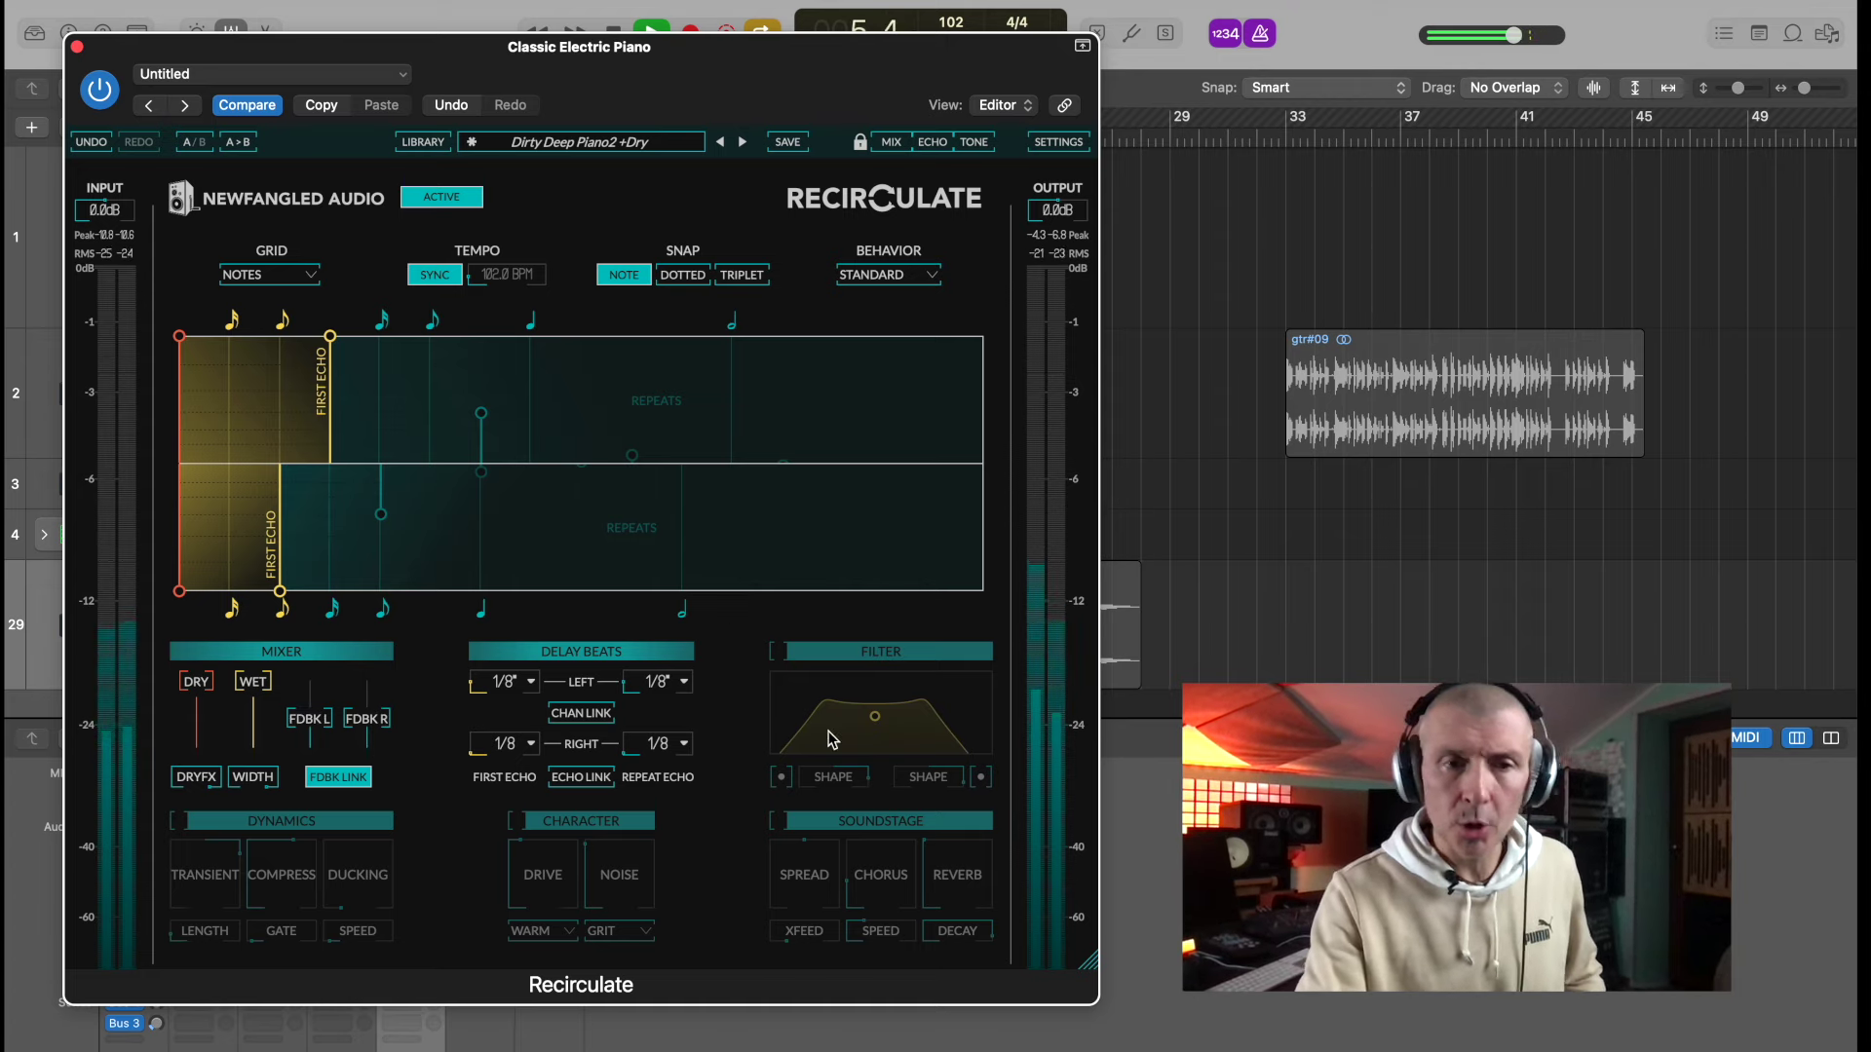
left_click(336, 779)
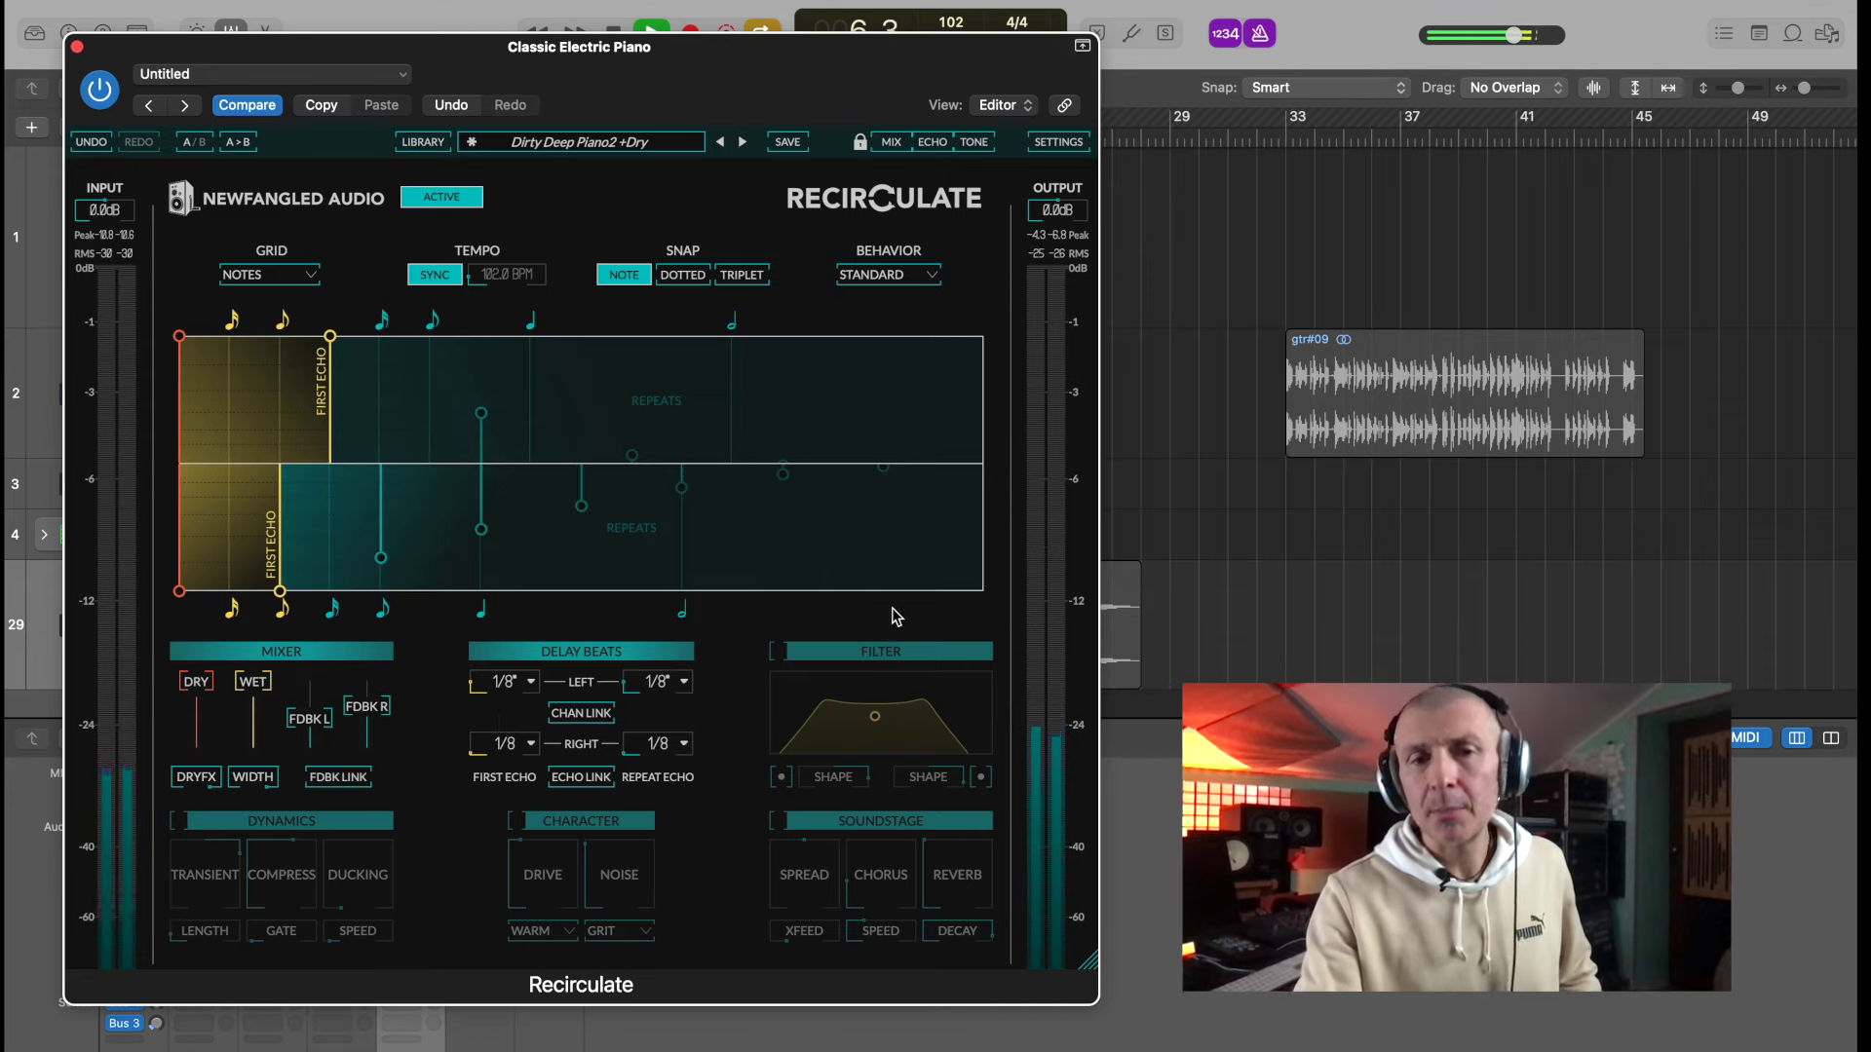
- Enable the filter, shift its curve and adjust the shape of its upper cutoff
left_click(782, 652)
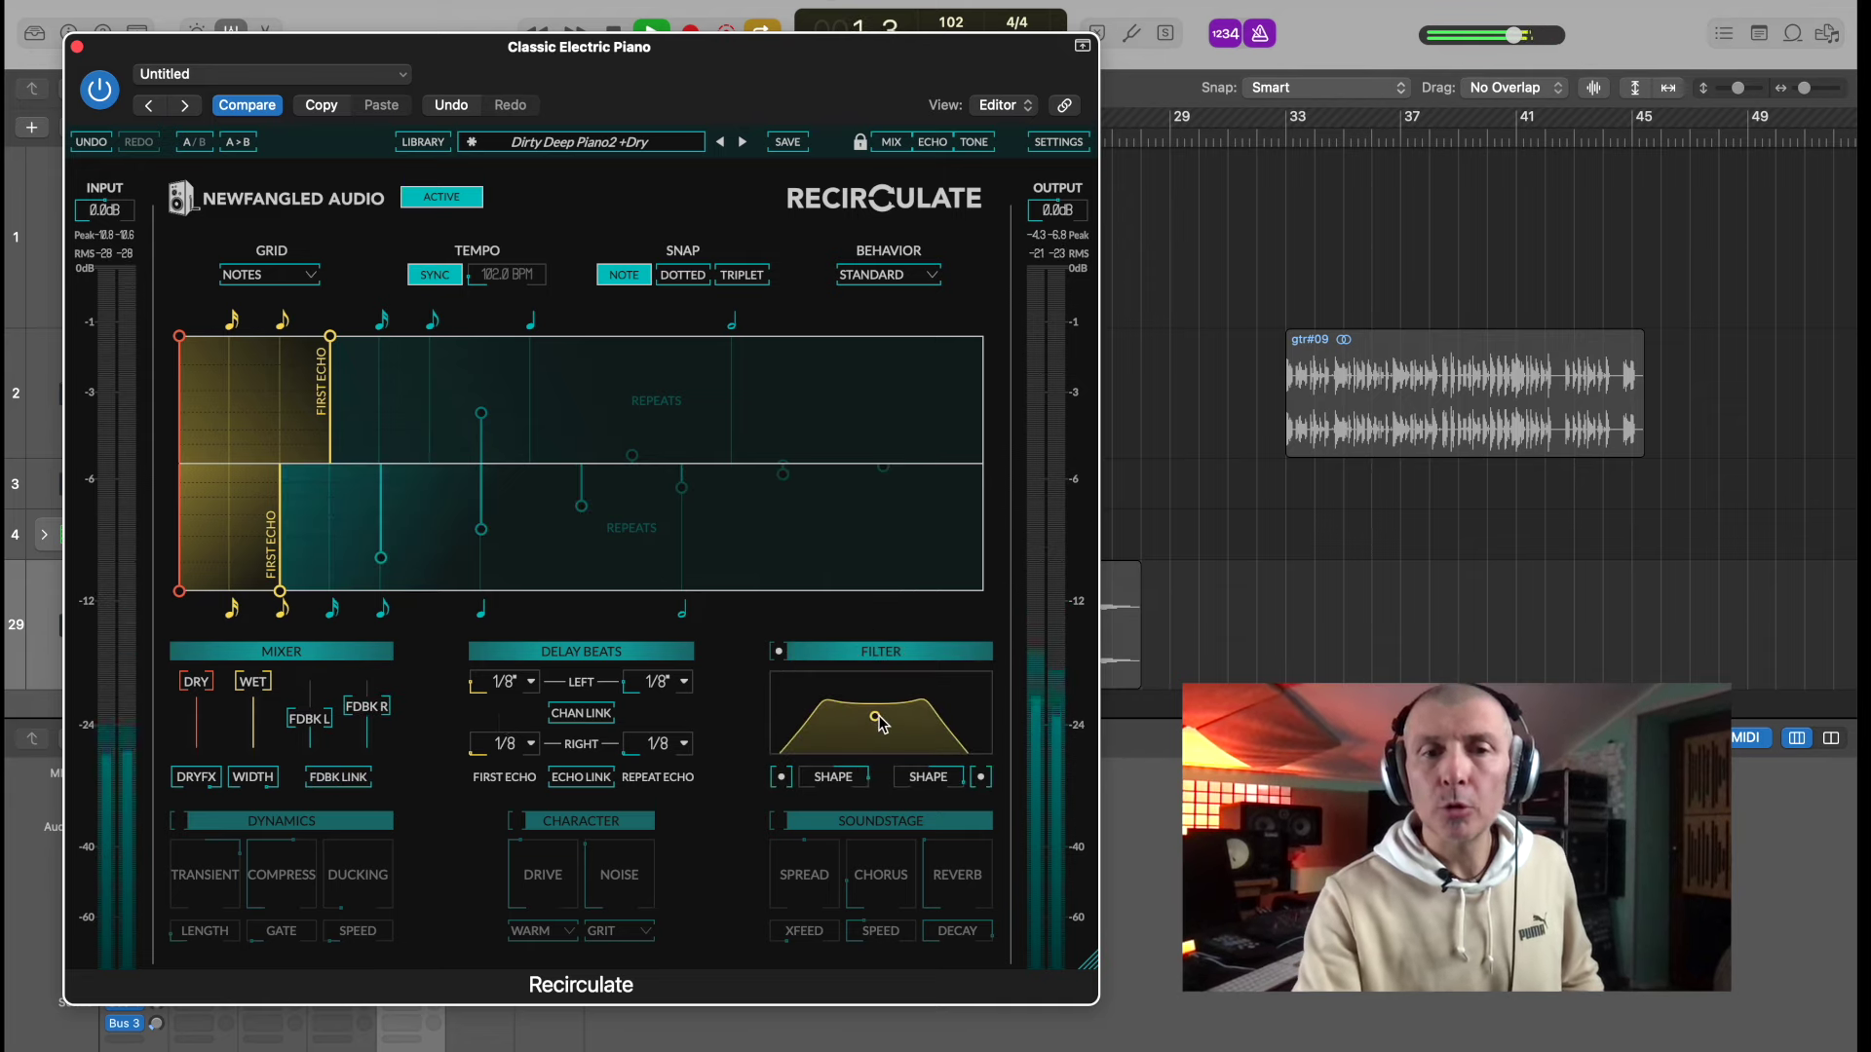
mouse_move(874, 716)
left_mouse_down()
mouse_move(834, 732)
mouse_move(874, 707)
left_mouse_up()
mouse_move(950, 782)
left_mouse_down()
mouse_move(914, 912)
mouse_move(927, 760)
left_mouse_up()
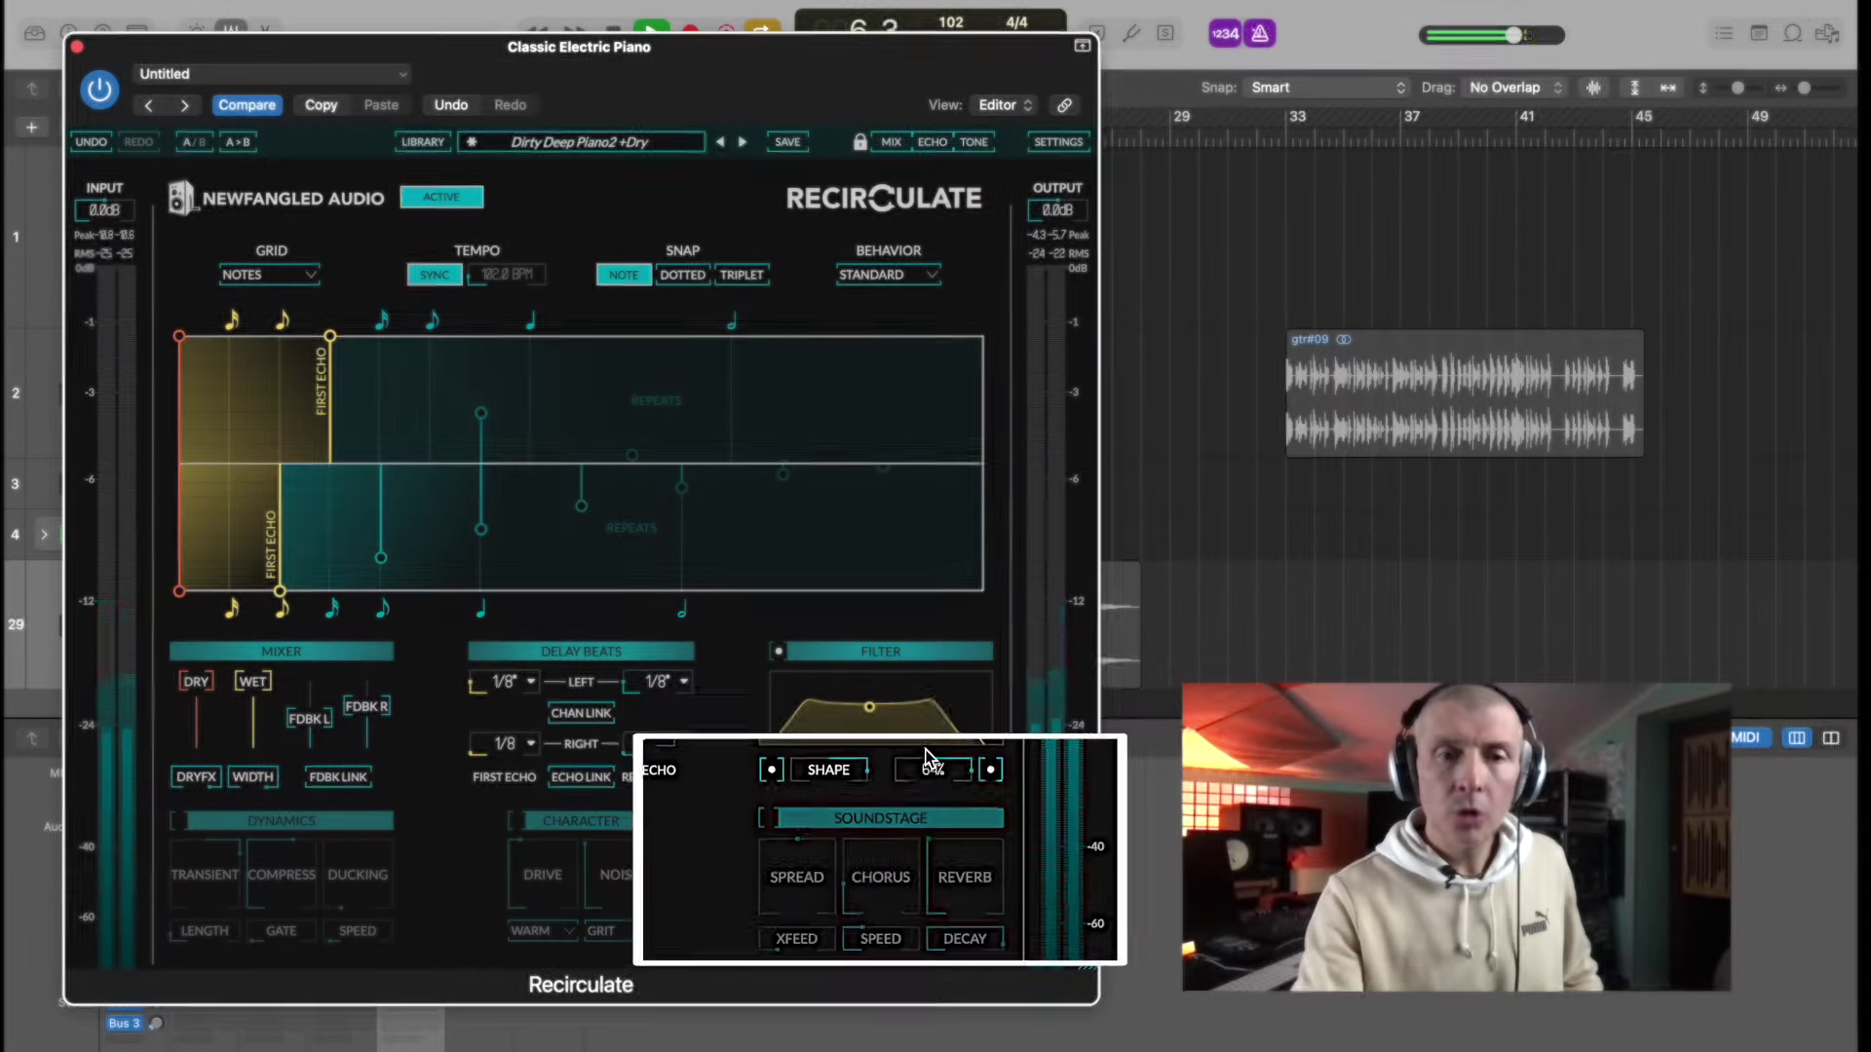
- Compare the filter with its low and high cuts off and on, leave both on and shift the curve lower in frequency
left_click(982, 777)
left_click(984, 778)
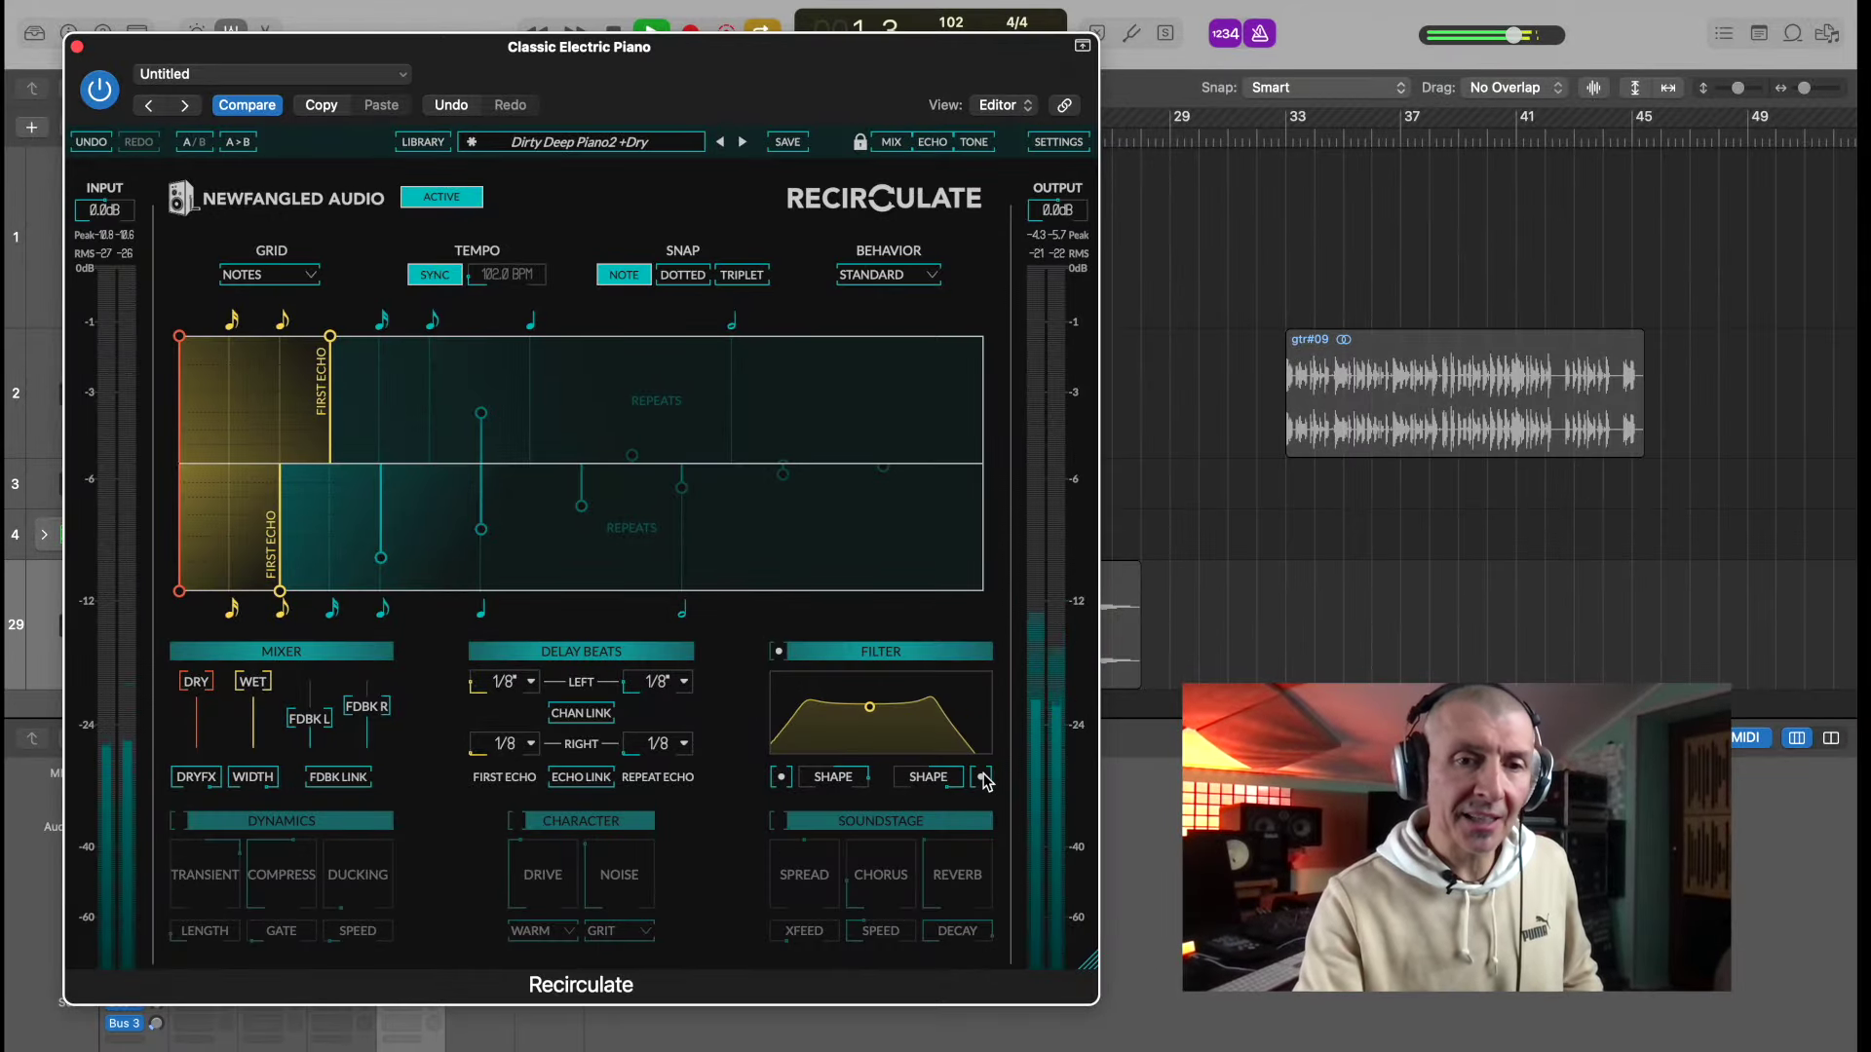
left_click(780, 777)
left_click(980, 777)
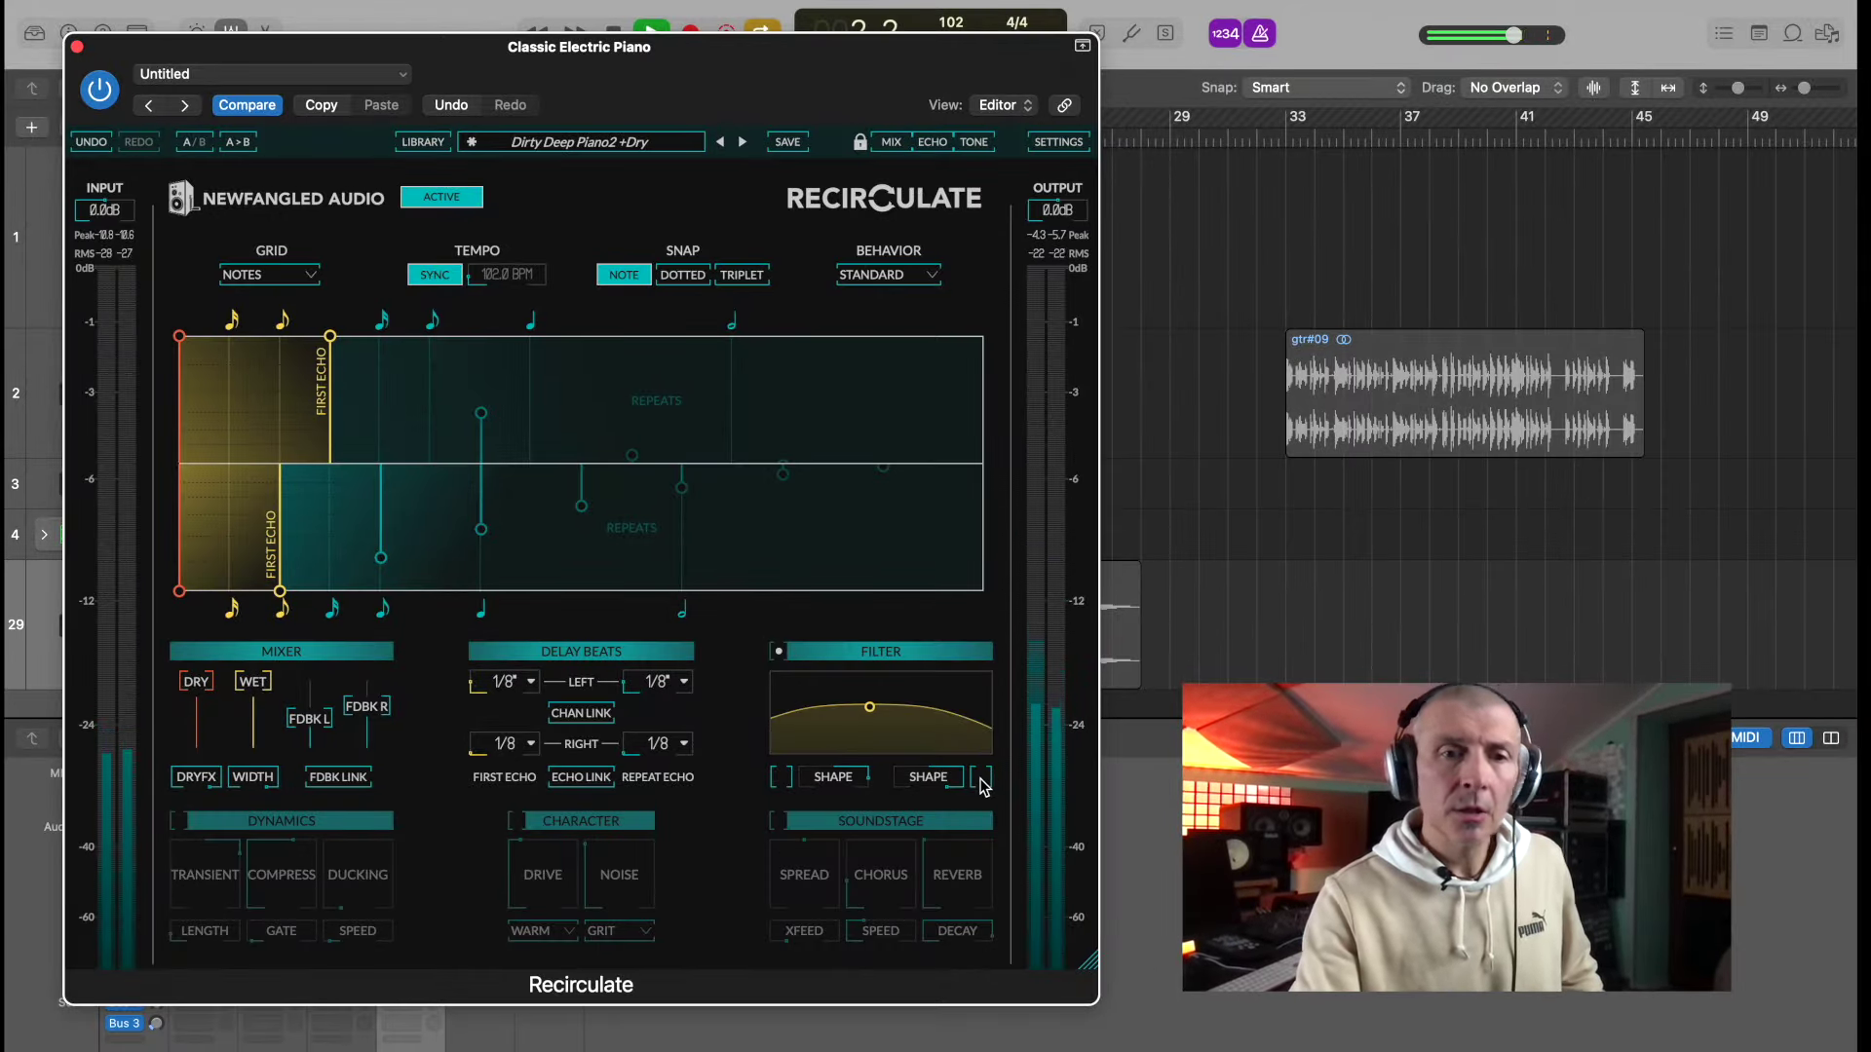
mouse_move(871, 707)
left_mouse_down()
mouse_move(873, 665)
mouse_move(873, 714)
left_mouse_up()
left_click(981, 777)
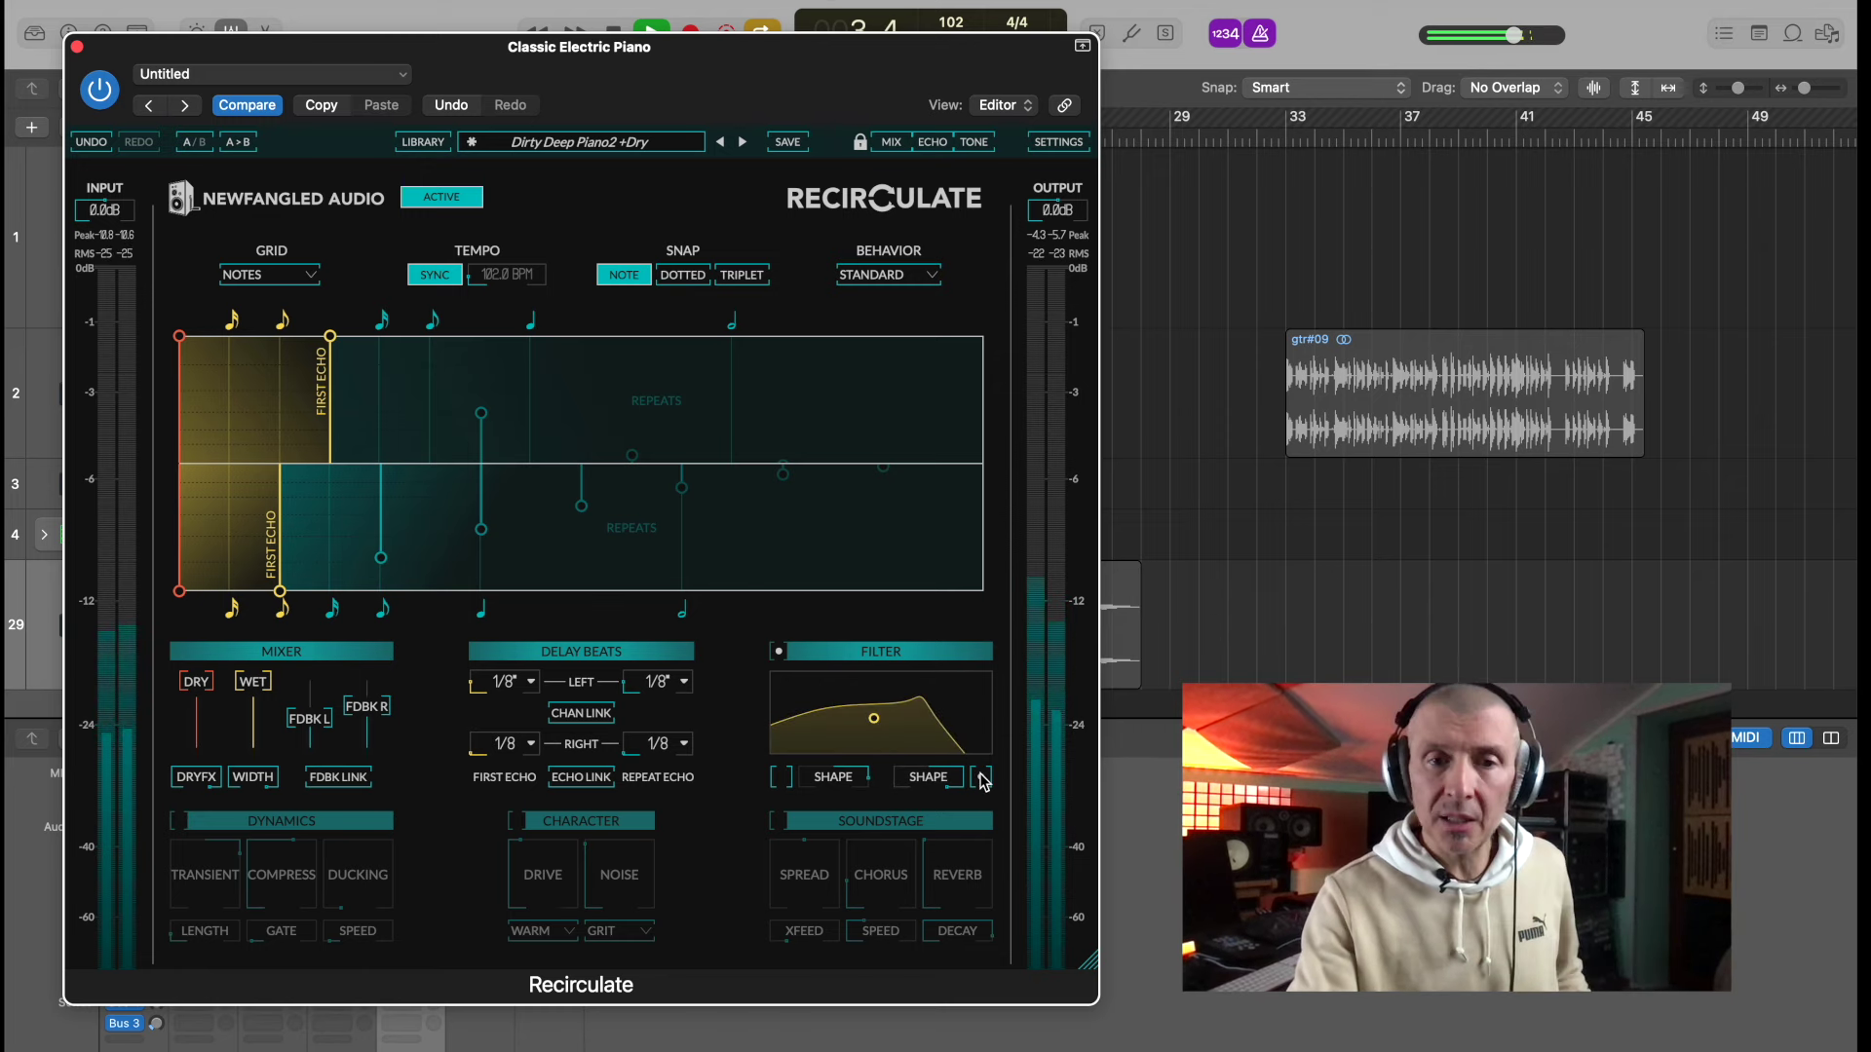
left_click(783, 777)
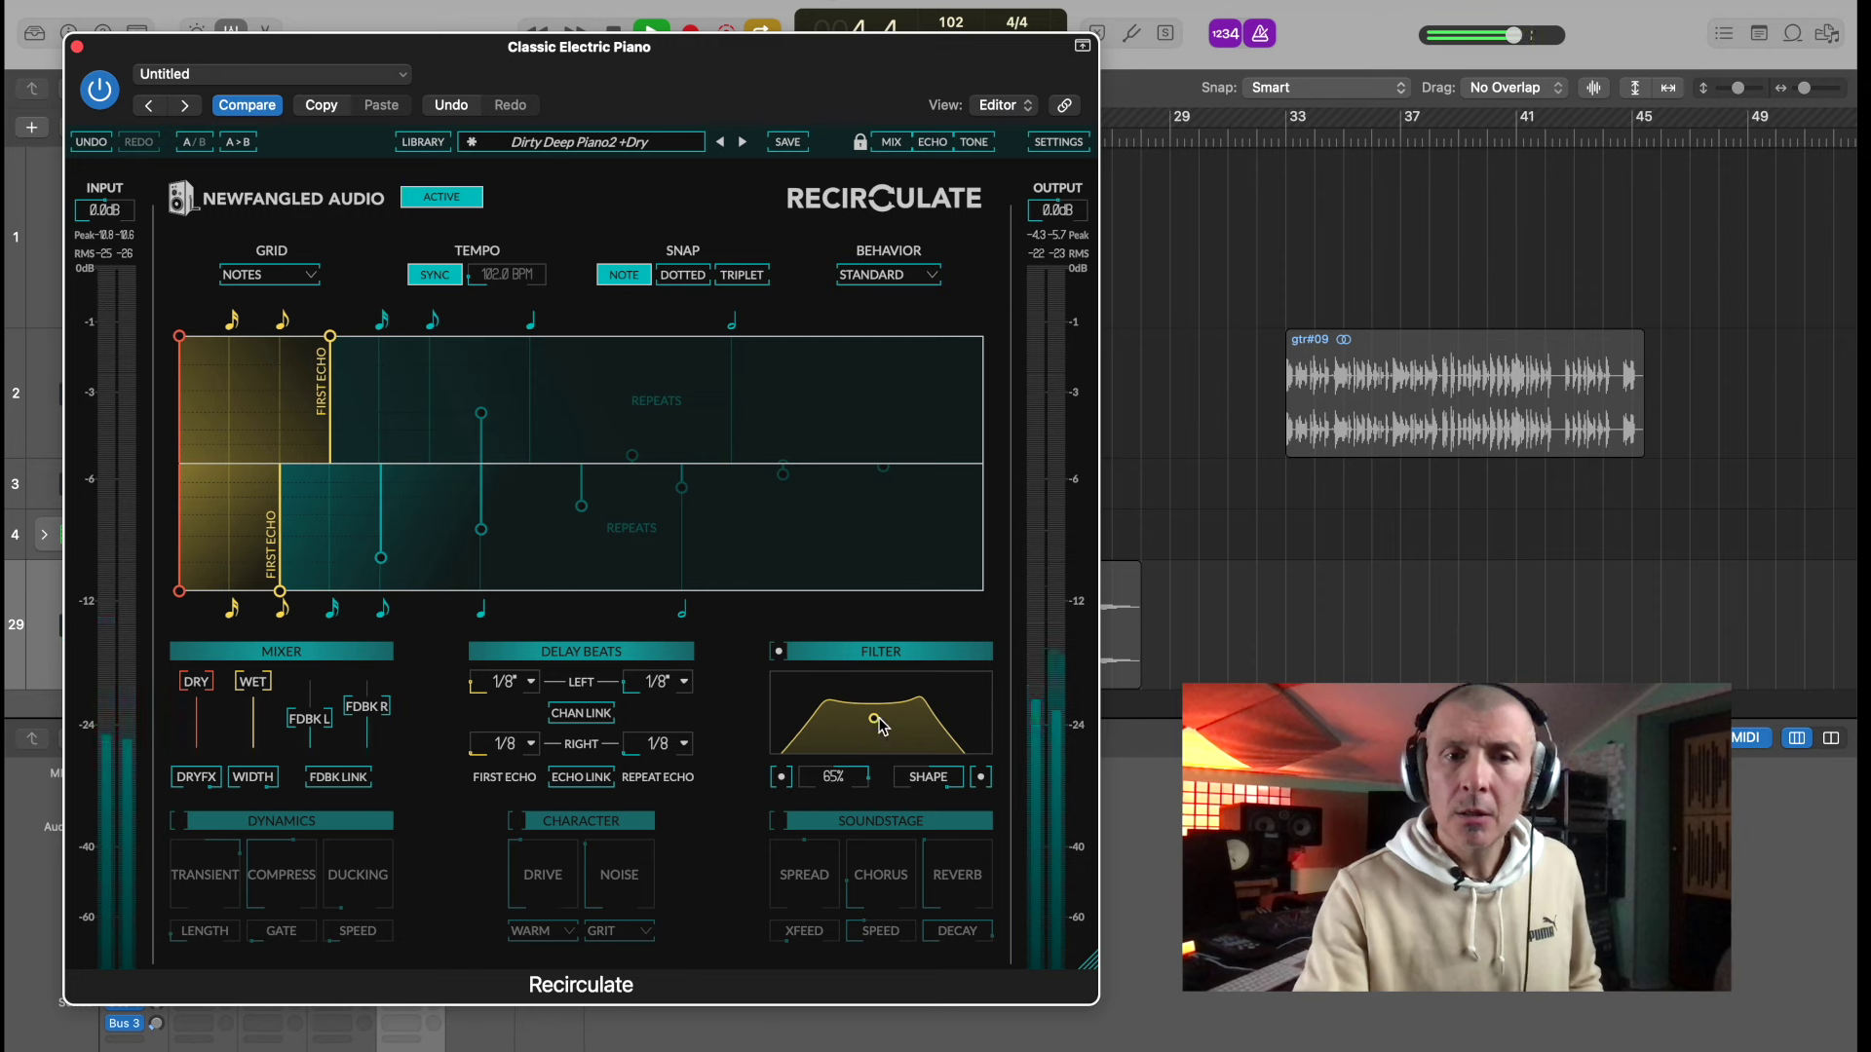
left_click_drag(877, 718, 854, 707)
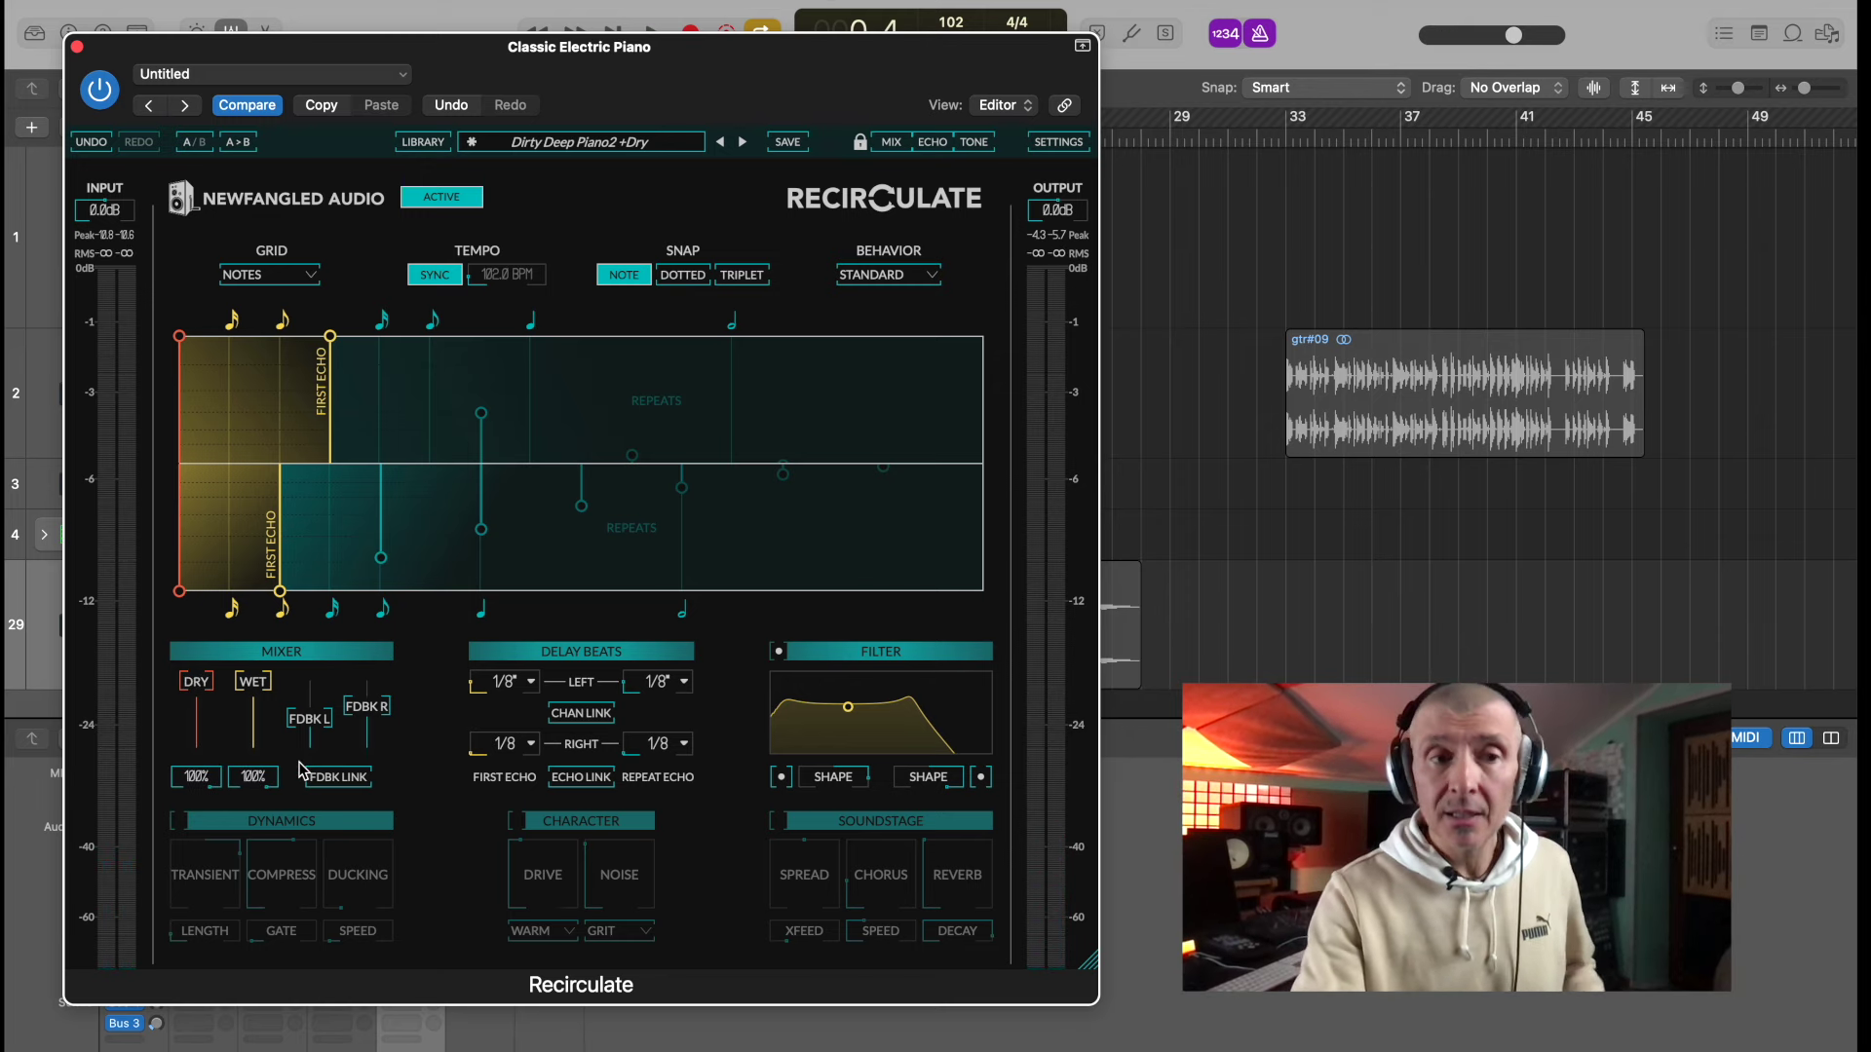
- Play the part with the wet level at -100 dB and shift the filter curve slightly higher in frequency
left_click_drag(259, 689, 253, 747)
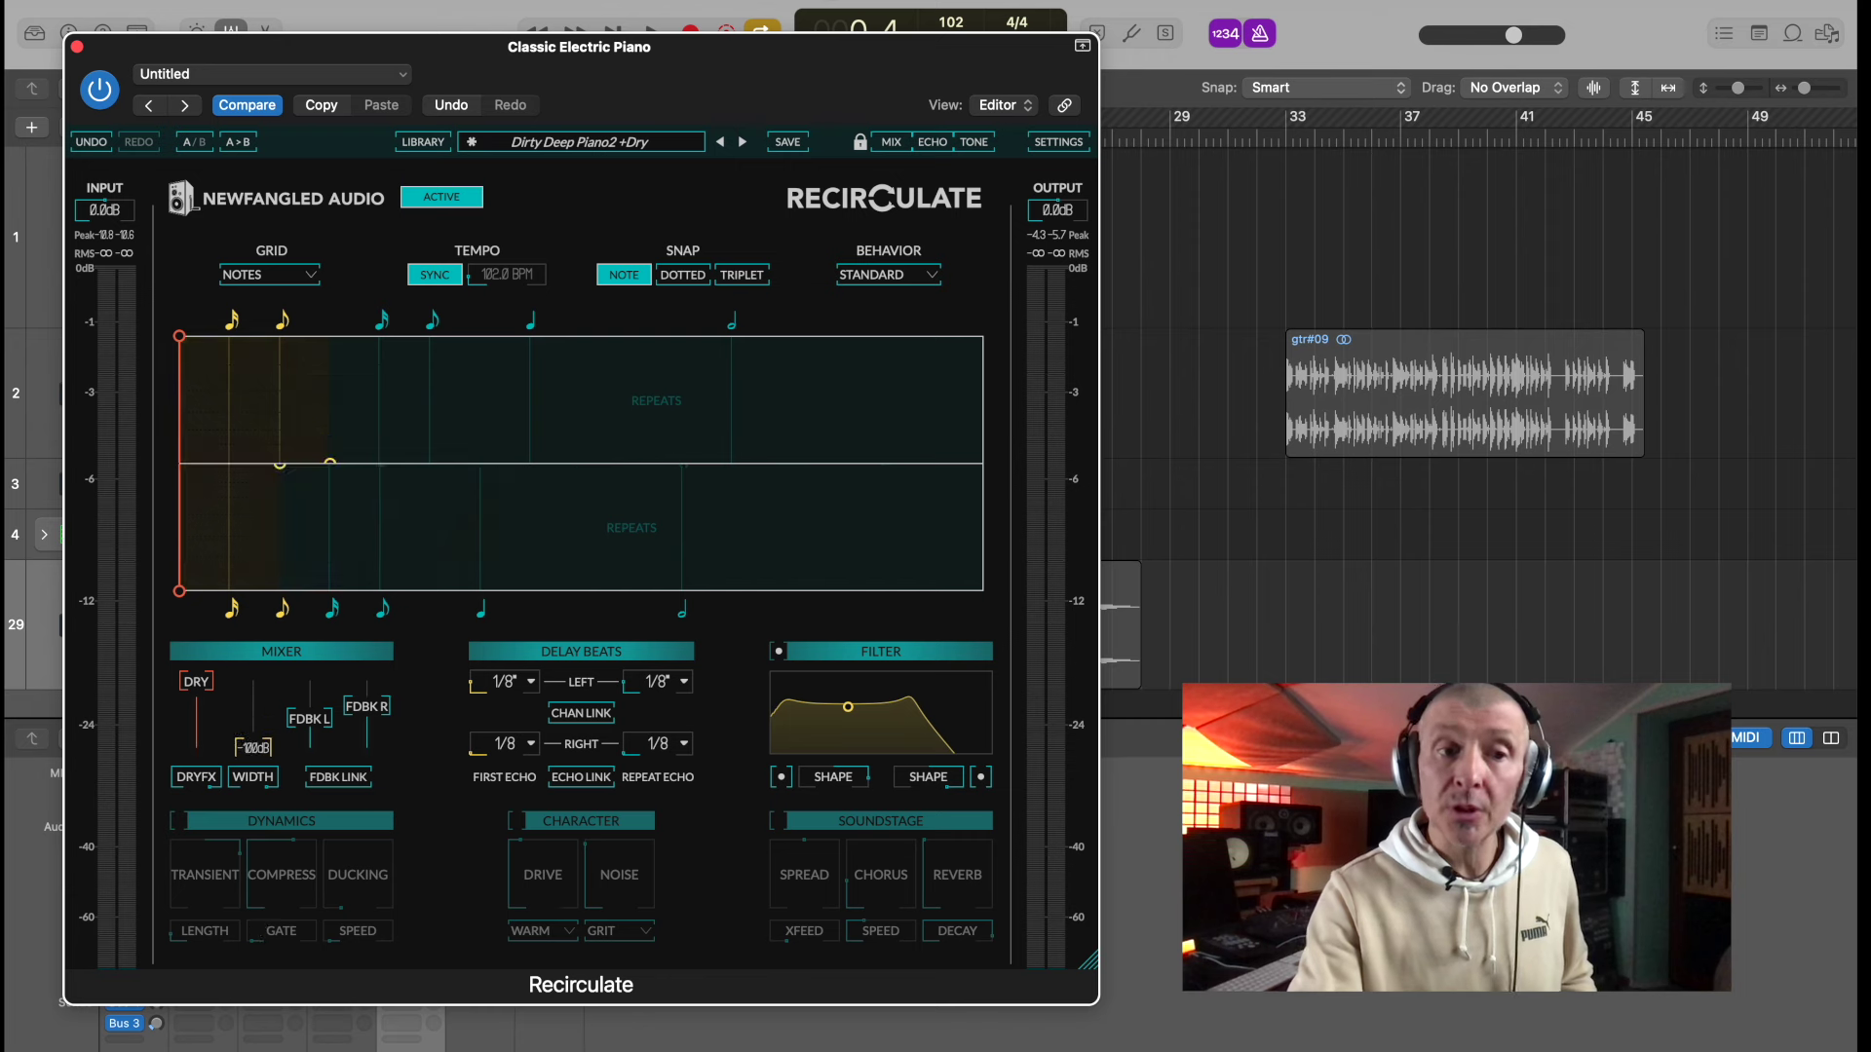
key("space")
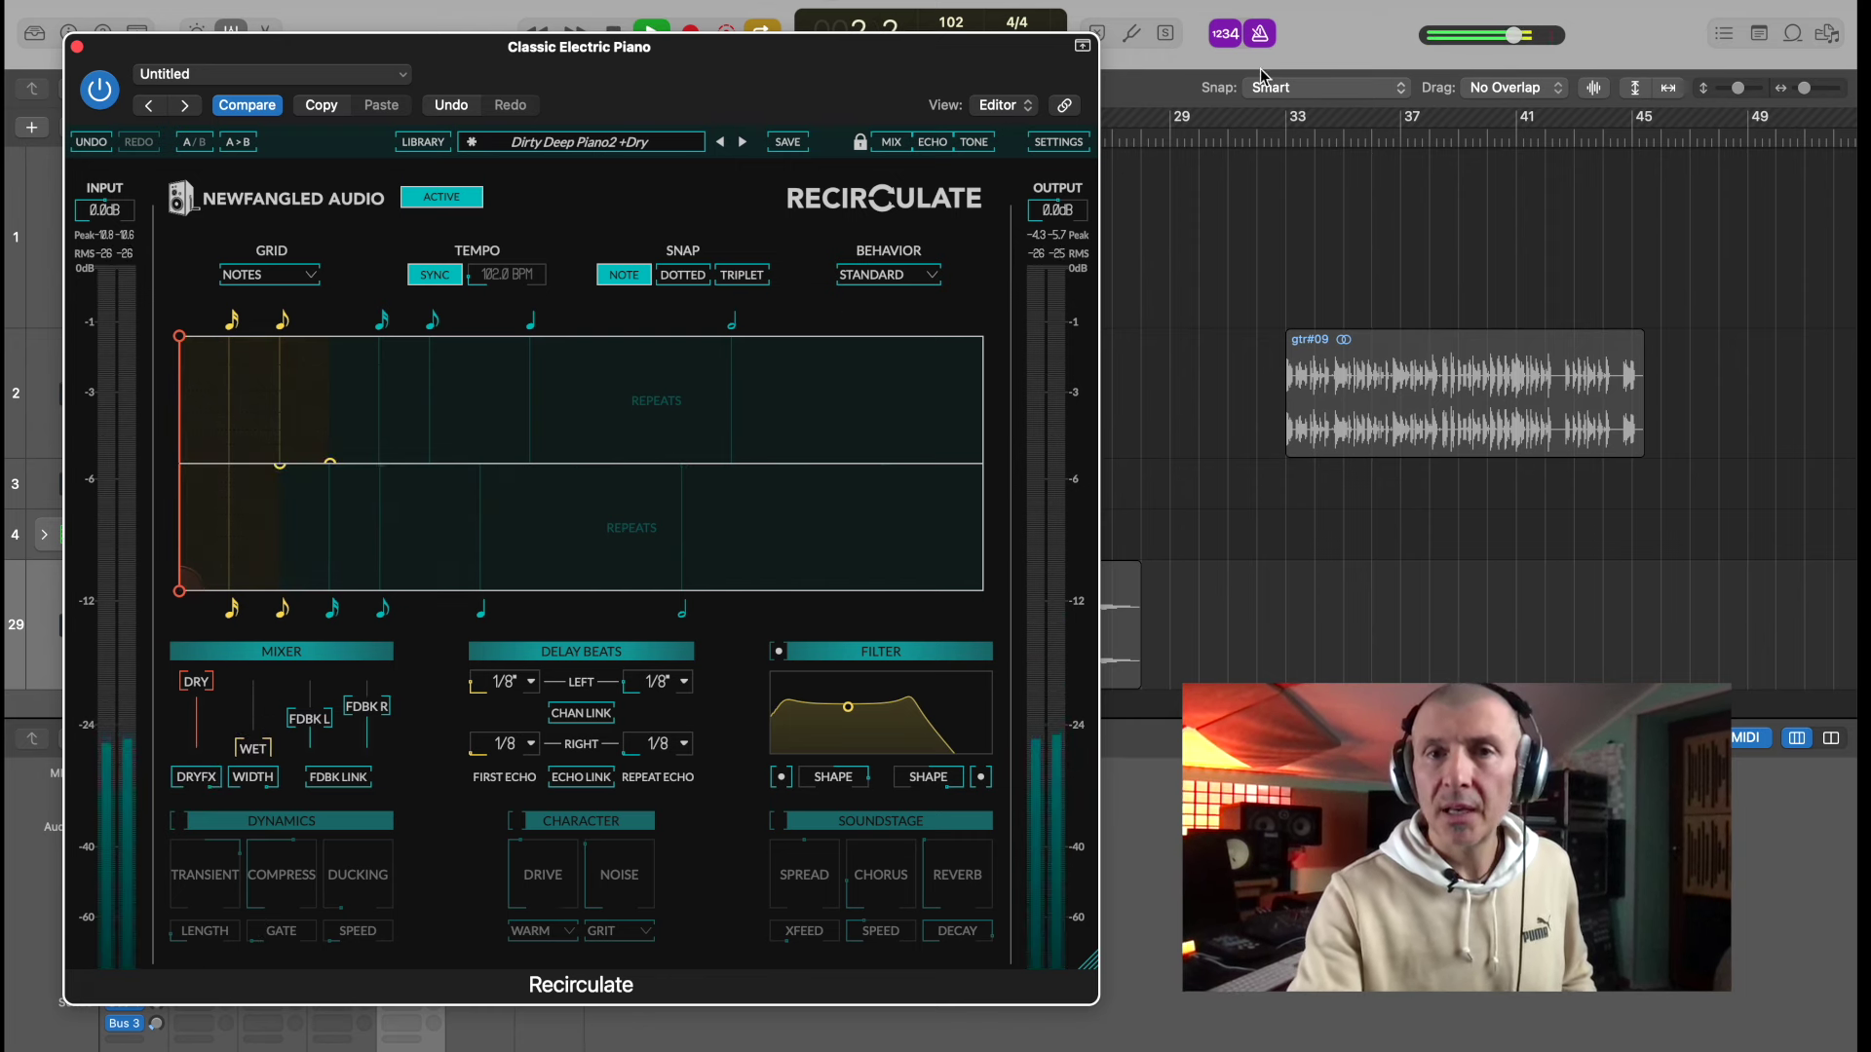
mouse_move(858, 708)
left_mouse_down()
mouse_move(744, 706)
mouse_move(896, 725)
mouse_move(872, 704)
left_mouse_up()
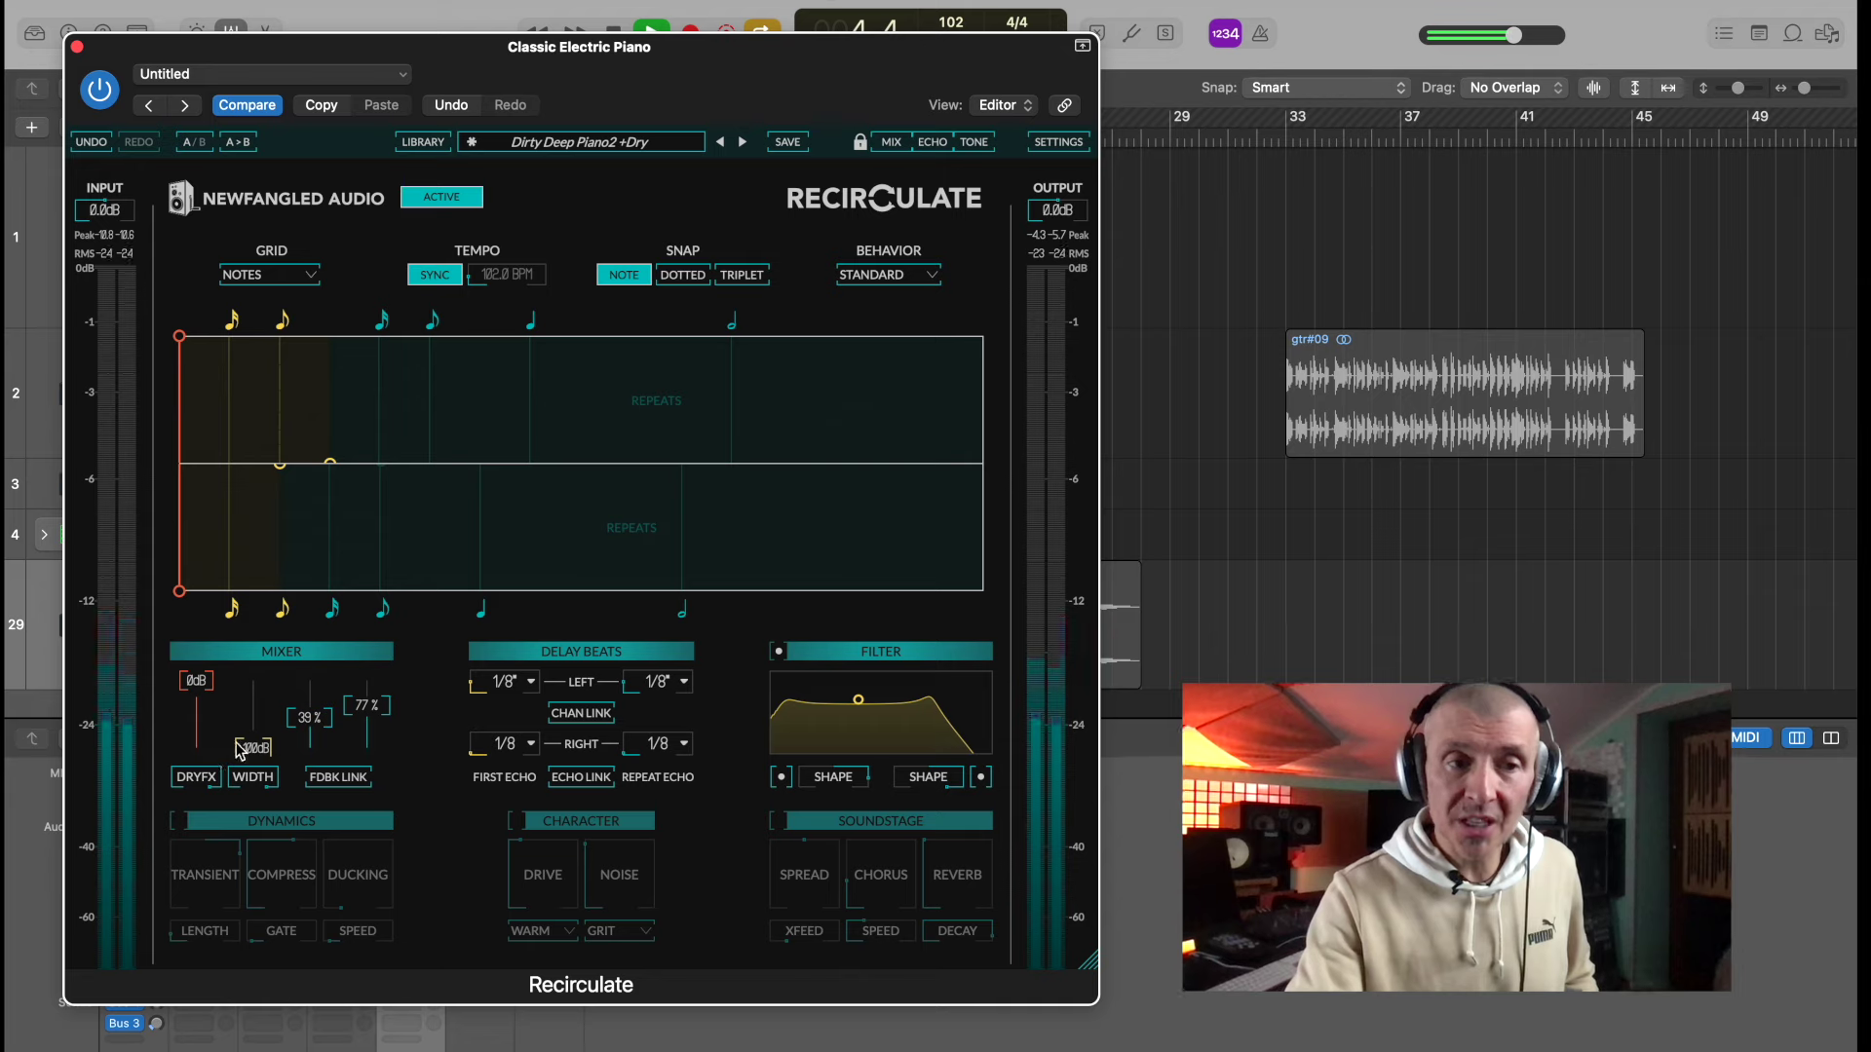
- Bring the wet level back up to -6 dB and lower the right feedback level
left_click_drag(251, 746, 209, 475)
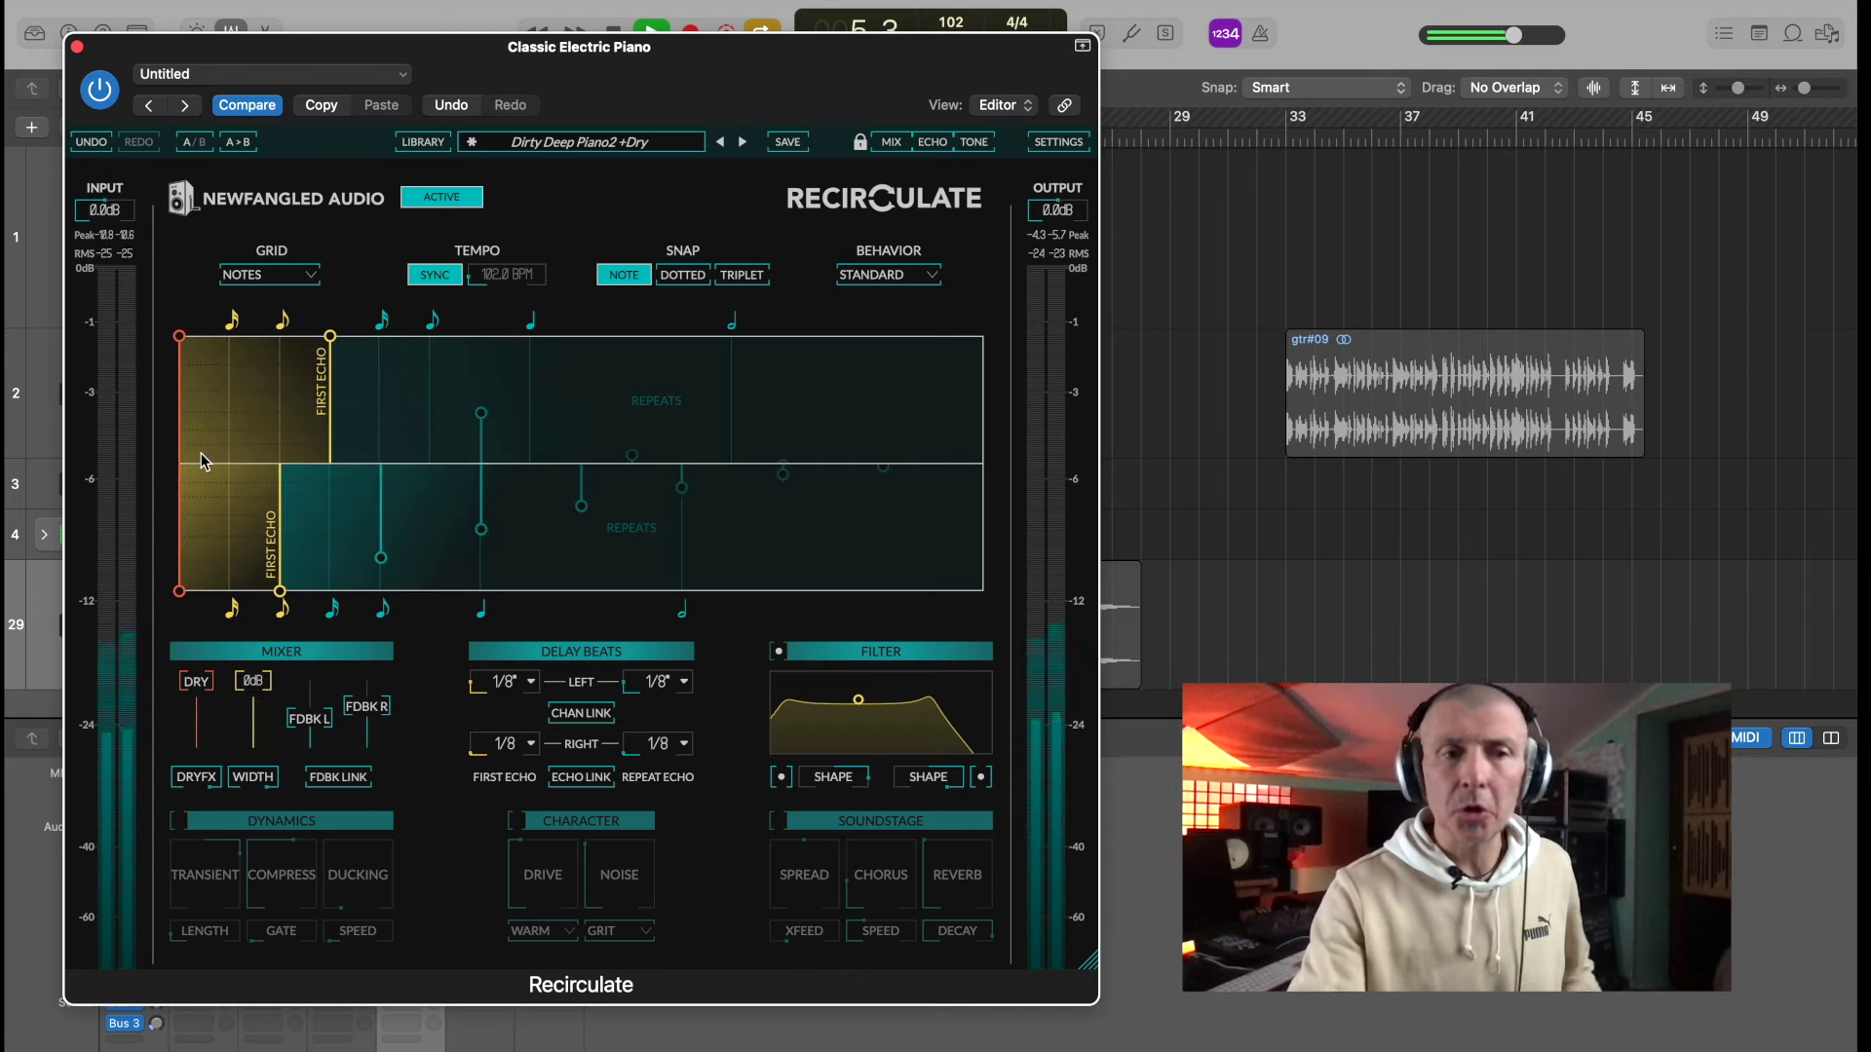
left_click_drag(259, 673, 256, 715)
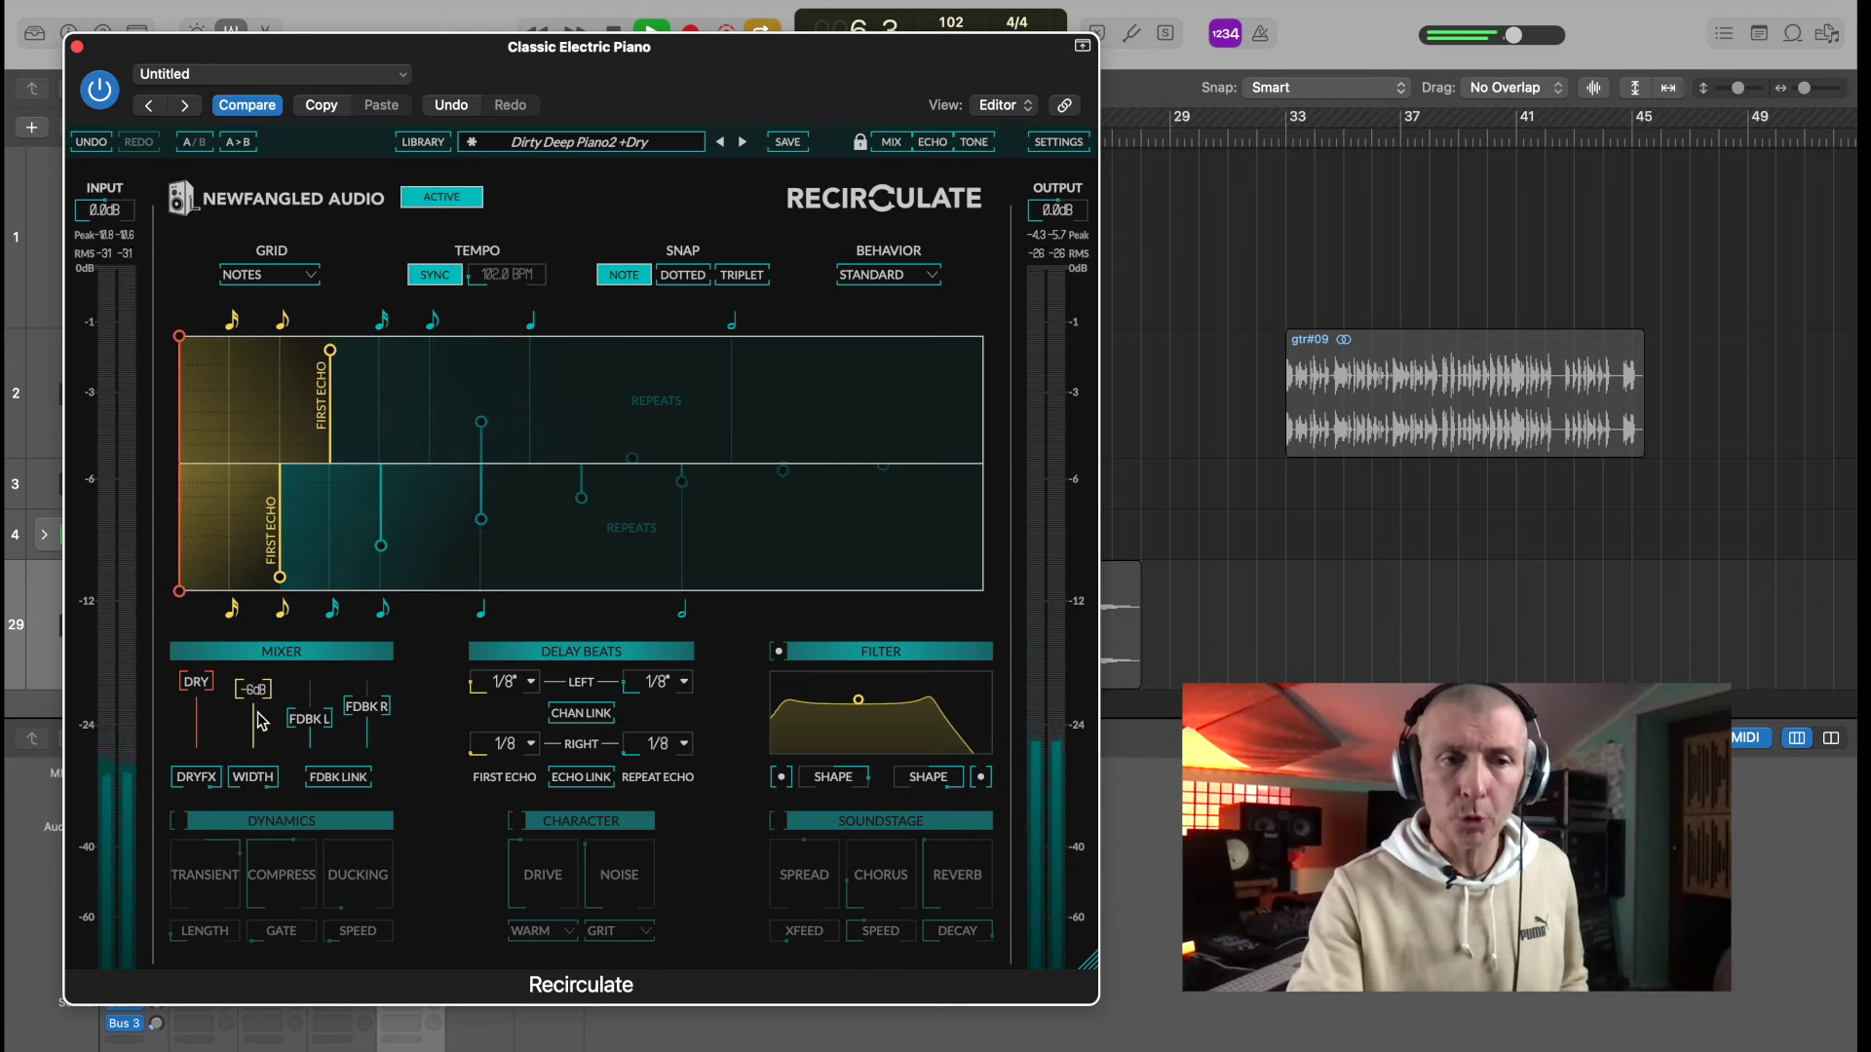
left_click_drag(364, 738, 370, 768)
- Enable the Dynamics section, set Transient to 76% and play the piano part
left_click(179, 820)
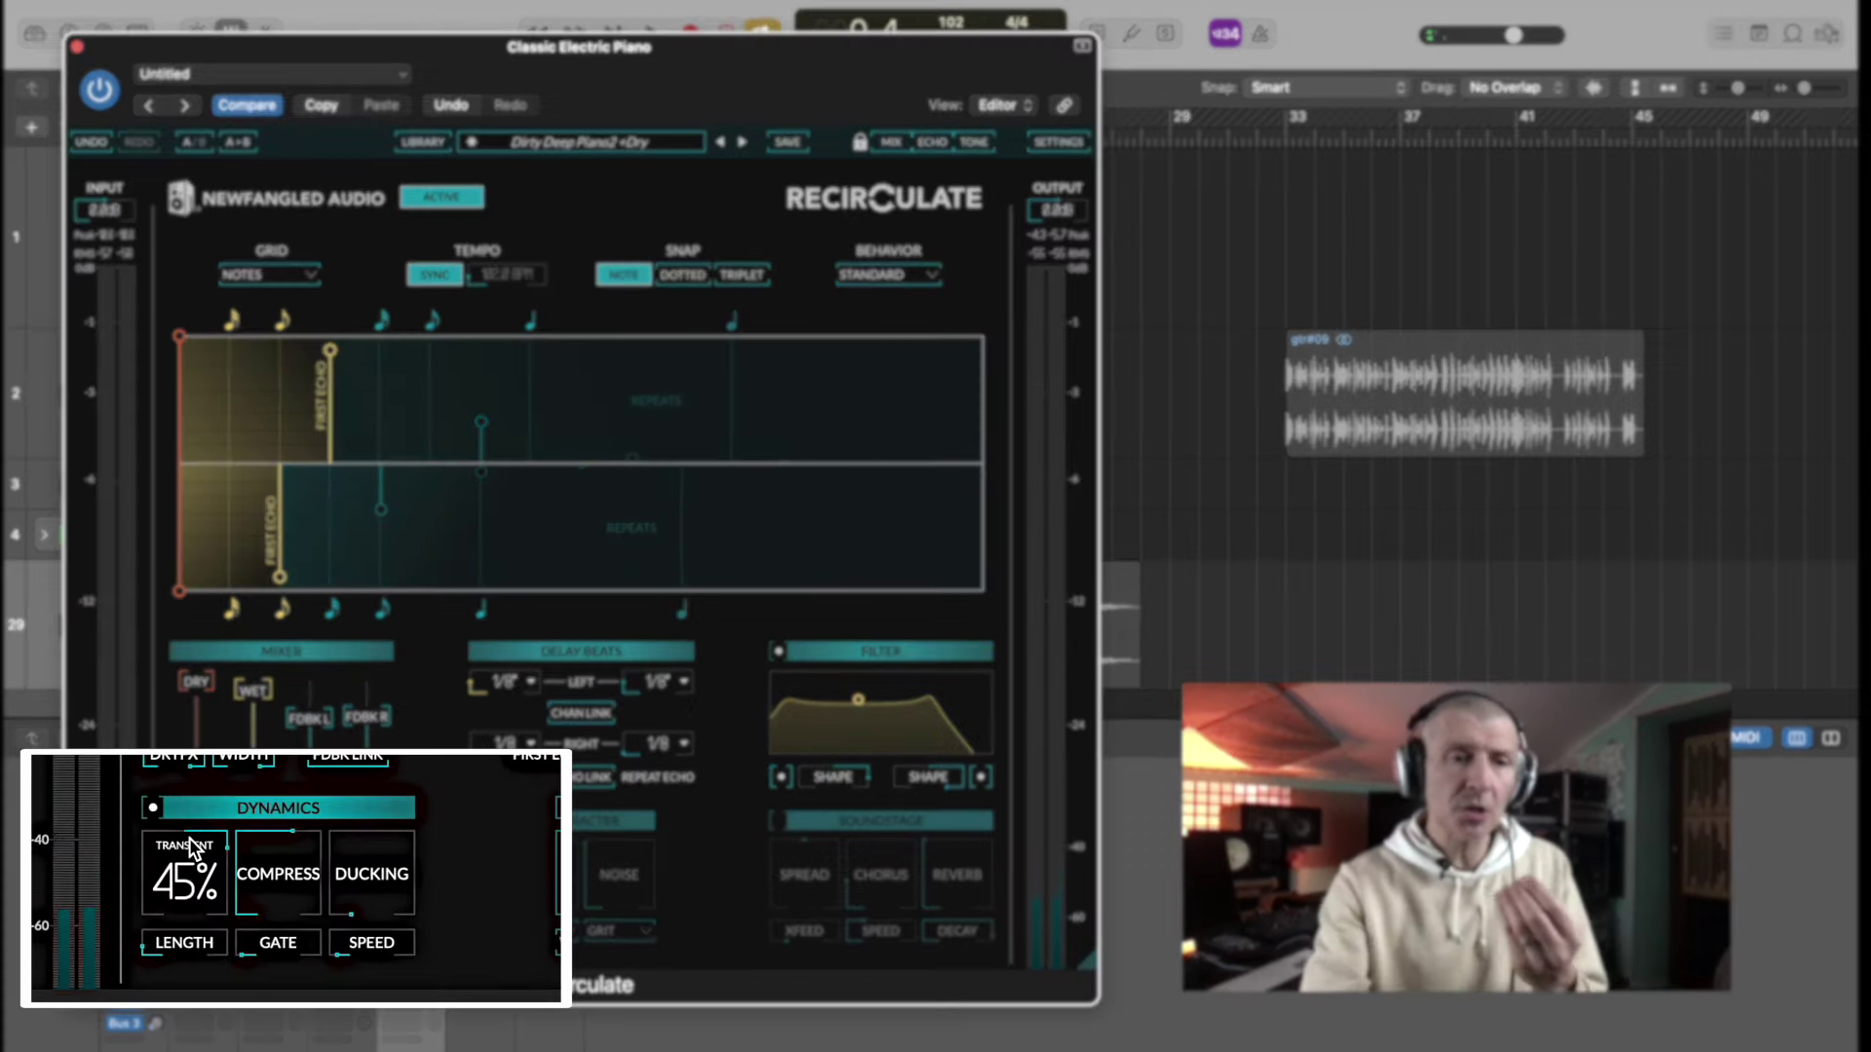
mouse_move(211, 853)
left_mouse_down()
mouse_move(213, 832)
mouse_move(208, 854)
left_mouse_up()
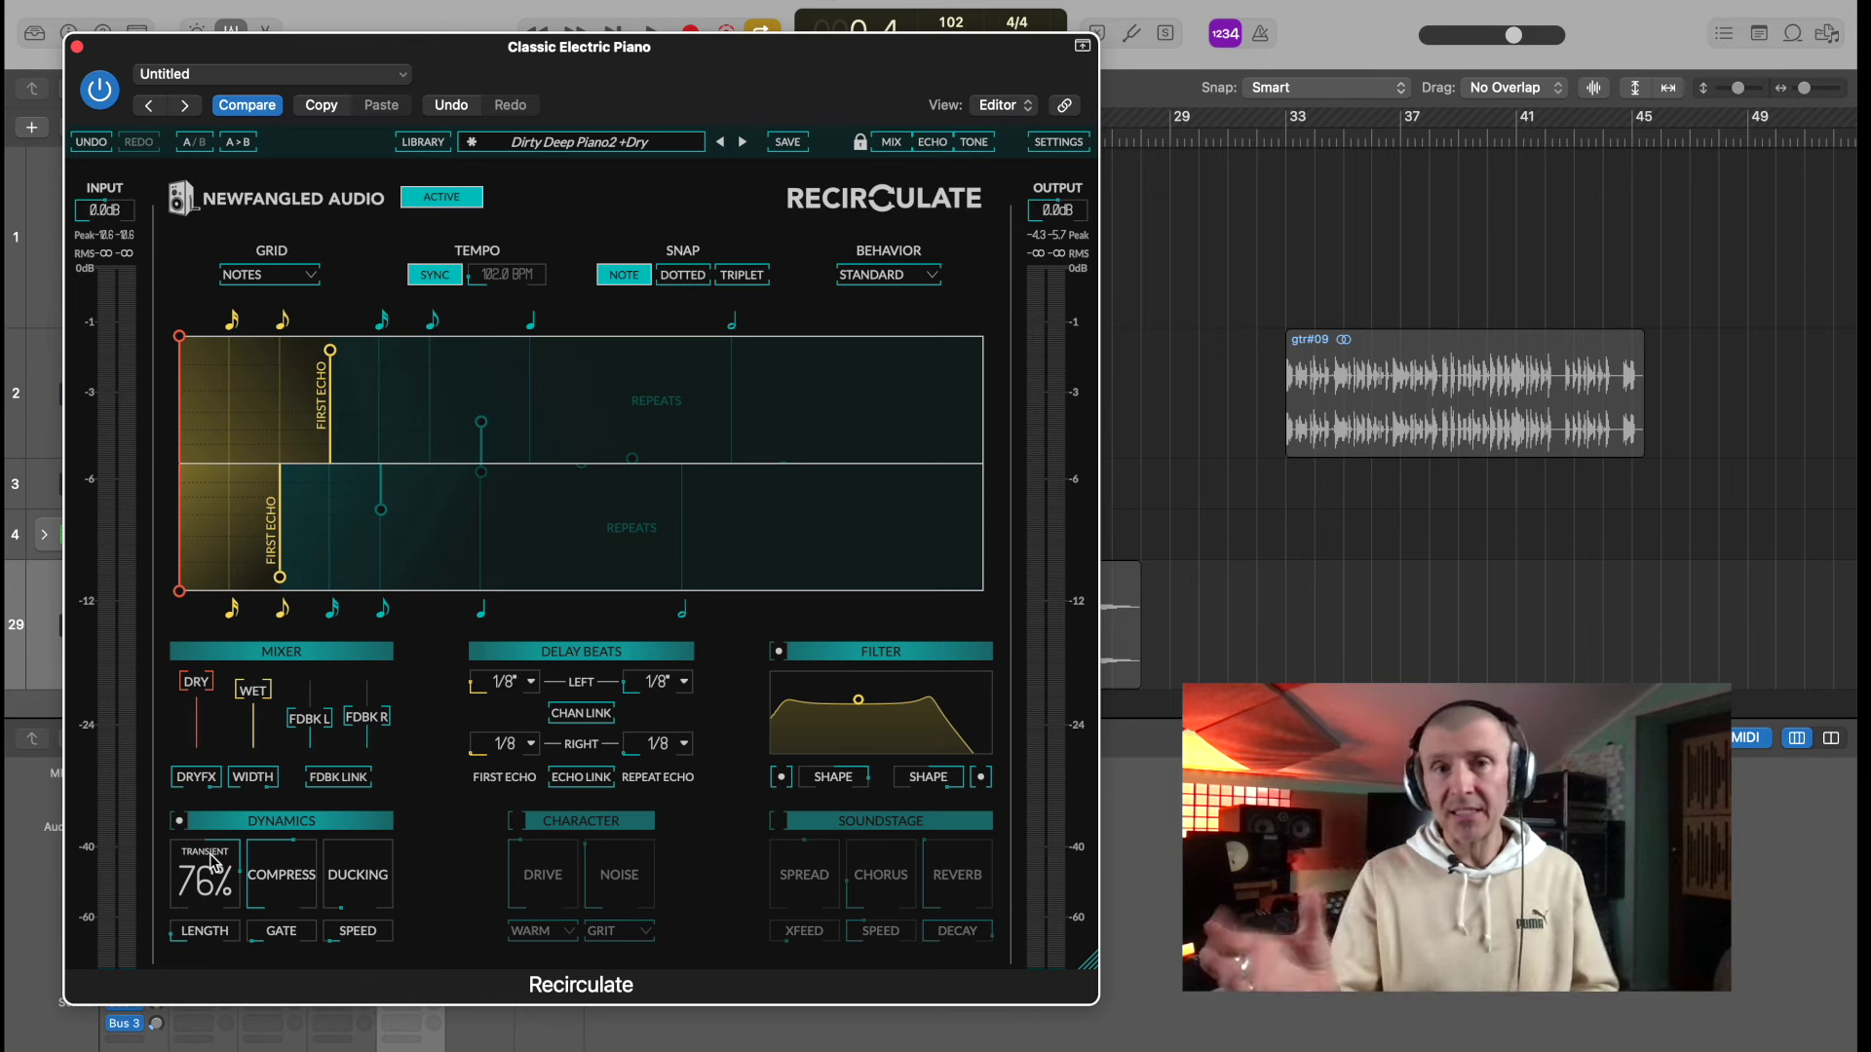
key("space")
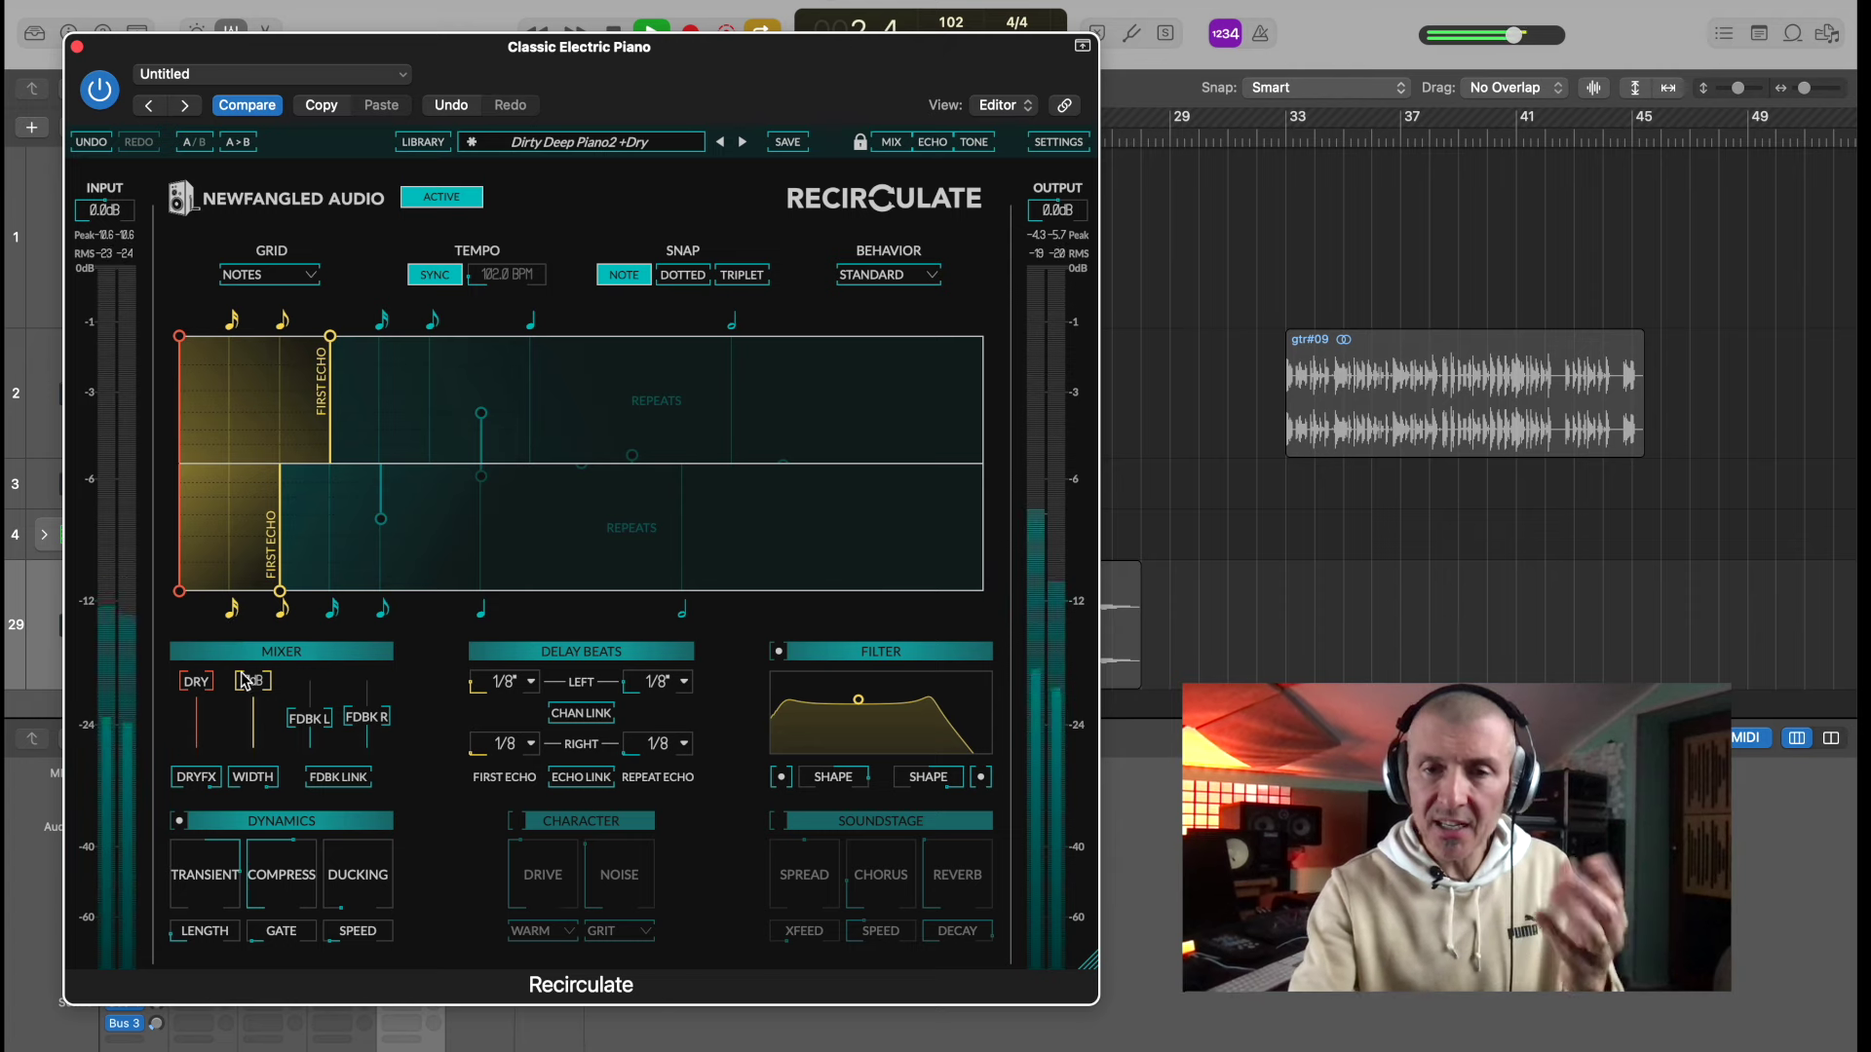
- Compare Transient settings during playback, resetting it to 0% and trying positive and negative amounts such as -91% and -39%
left_click_drag(224, 875, 203, 908)
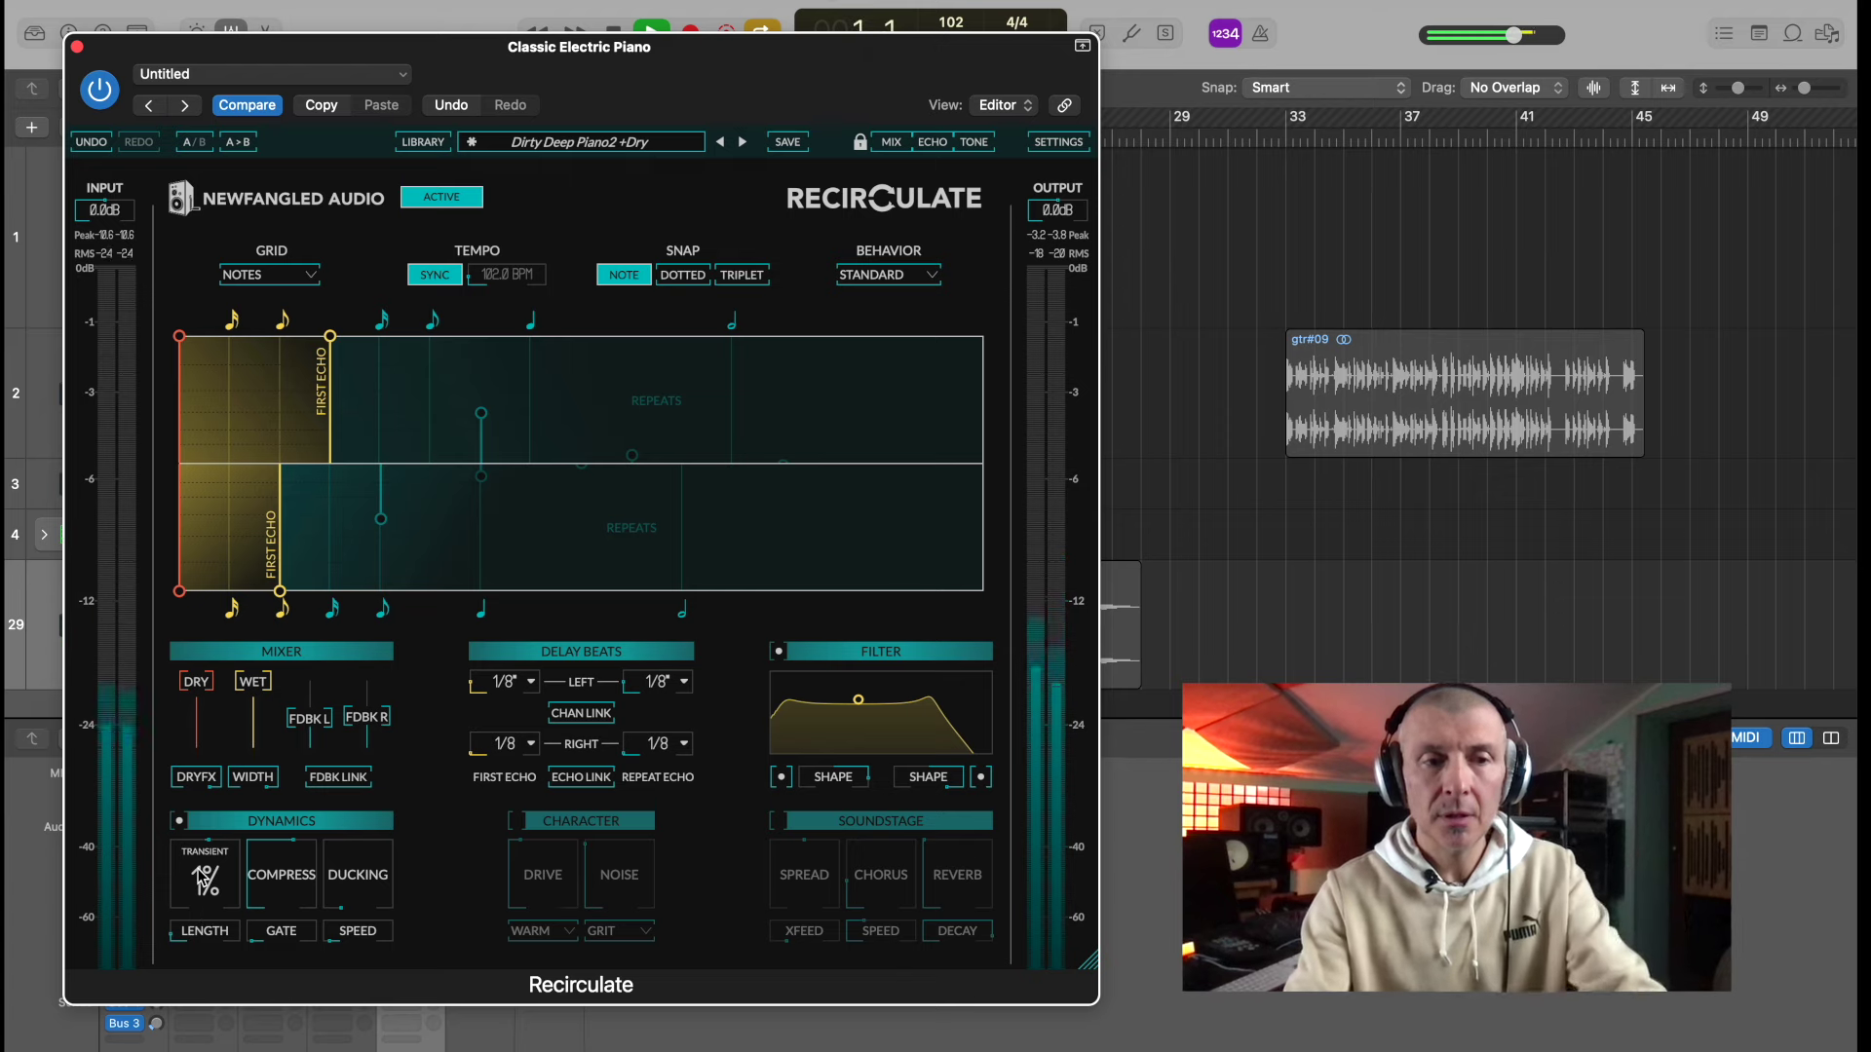
double_click(198, 868)
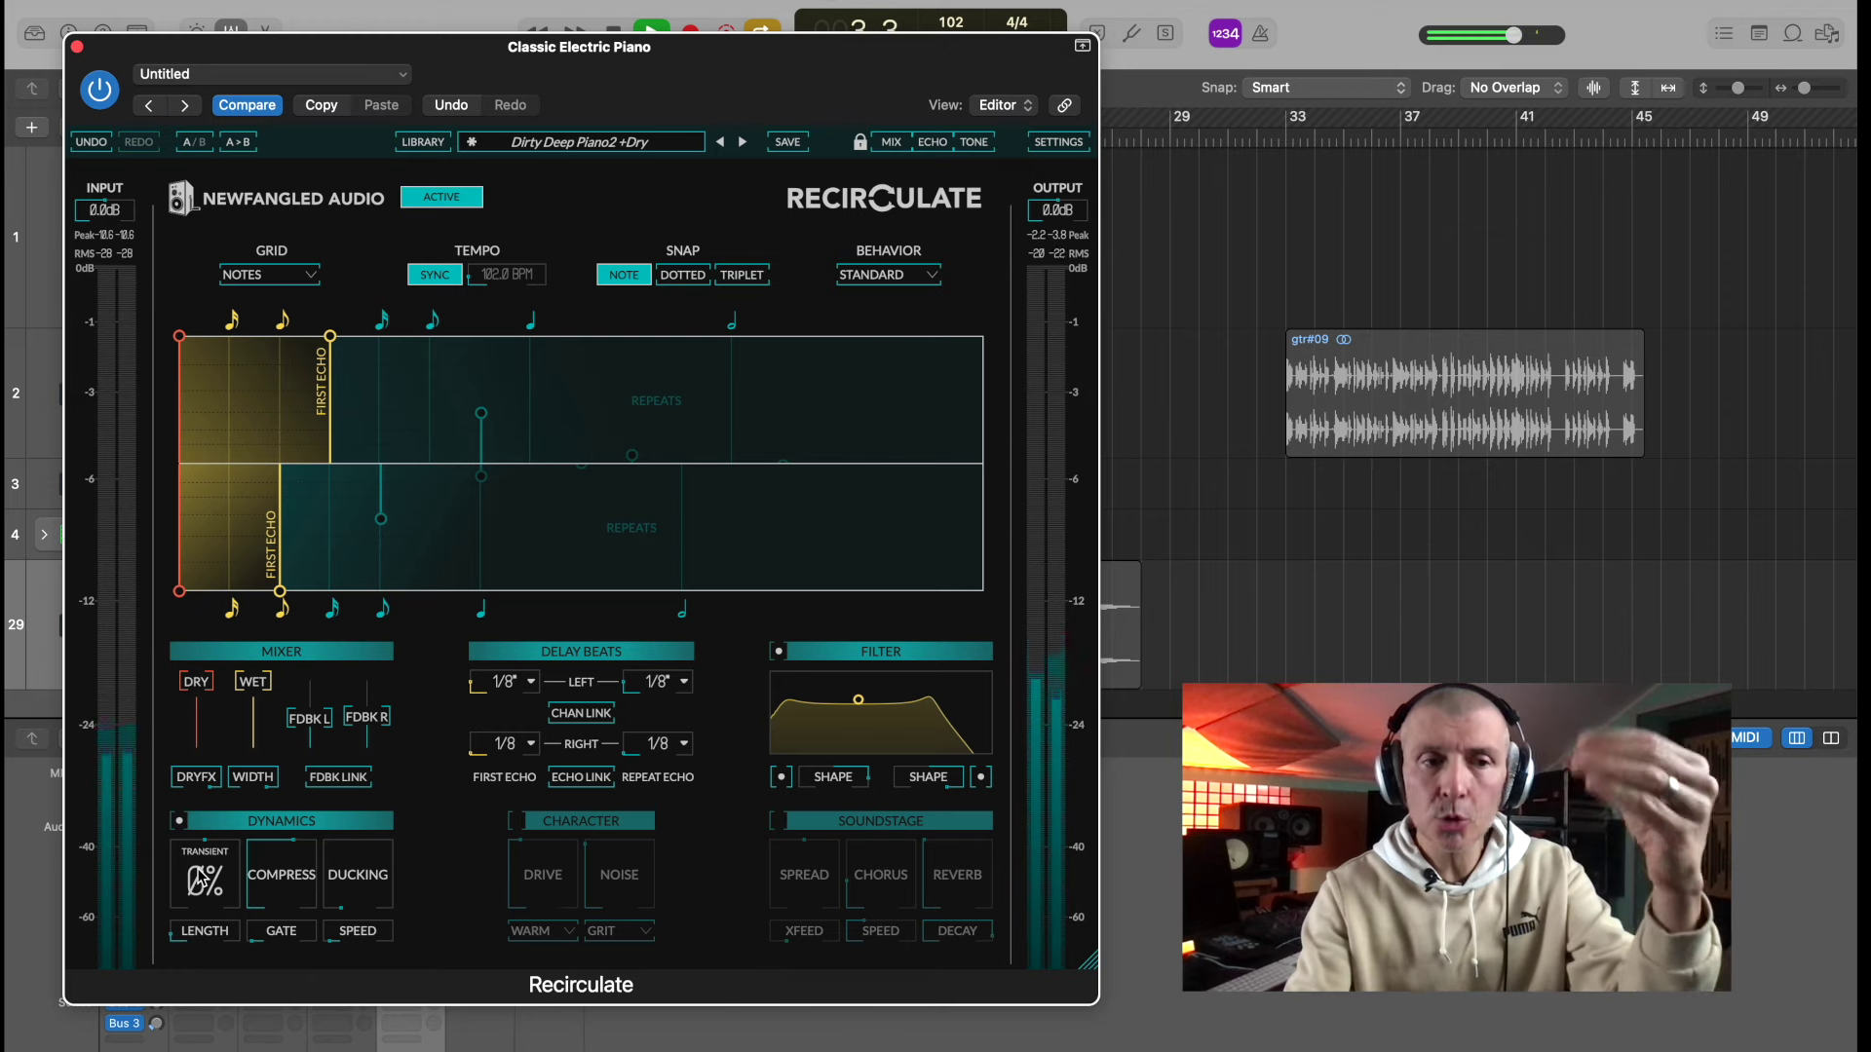
left_click_drag(200, 877, 184, 788)
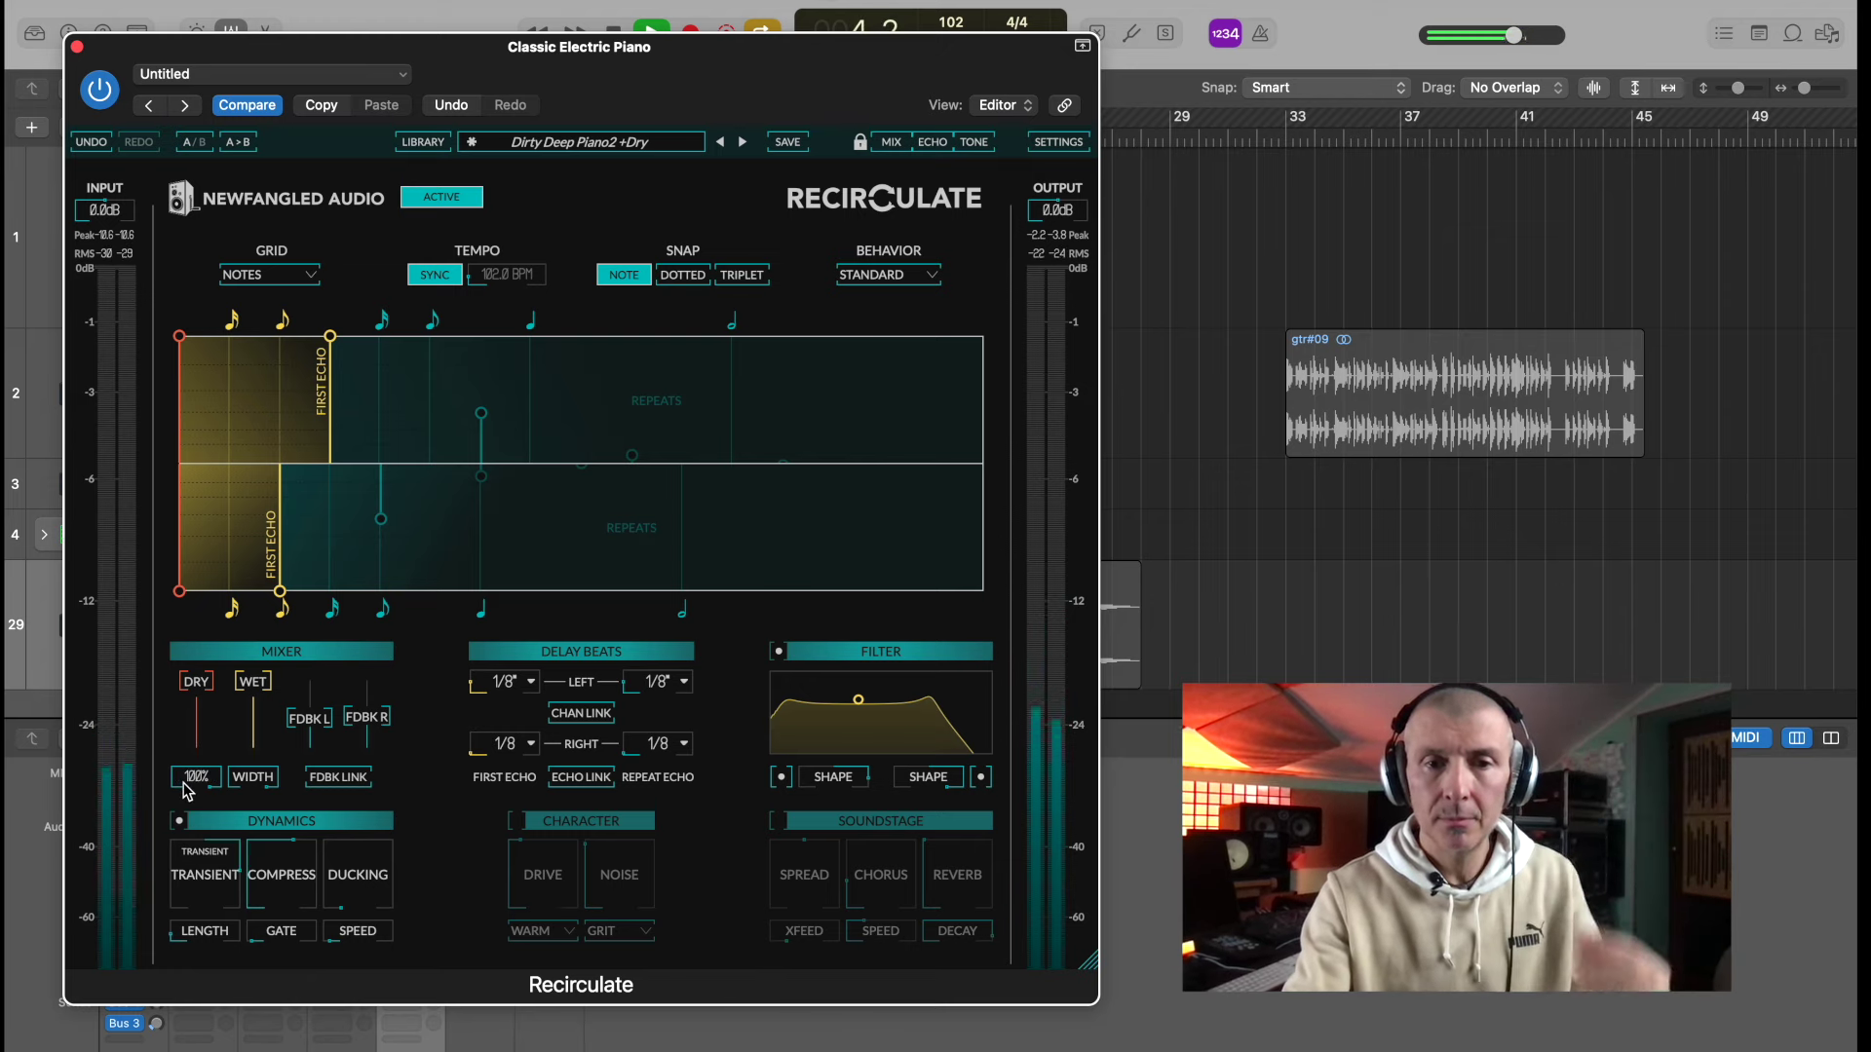
left_click_drag(208, 855, 188, 994)
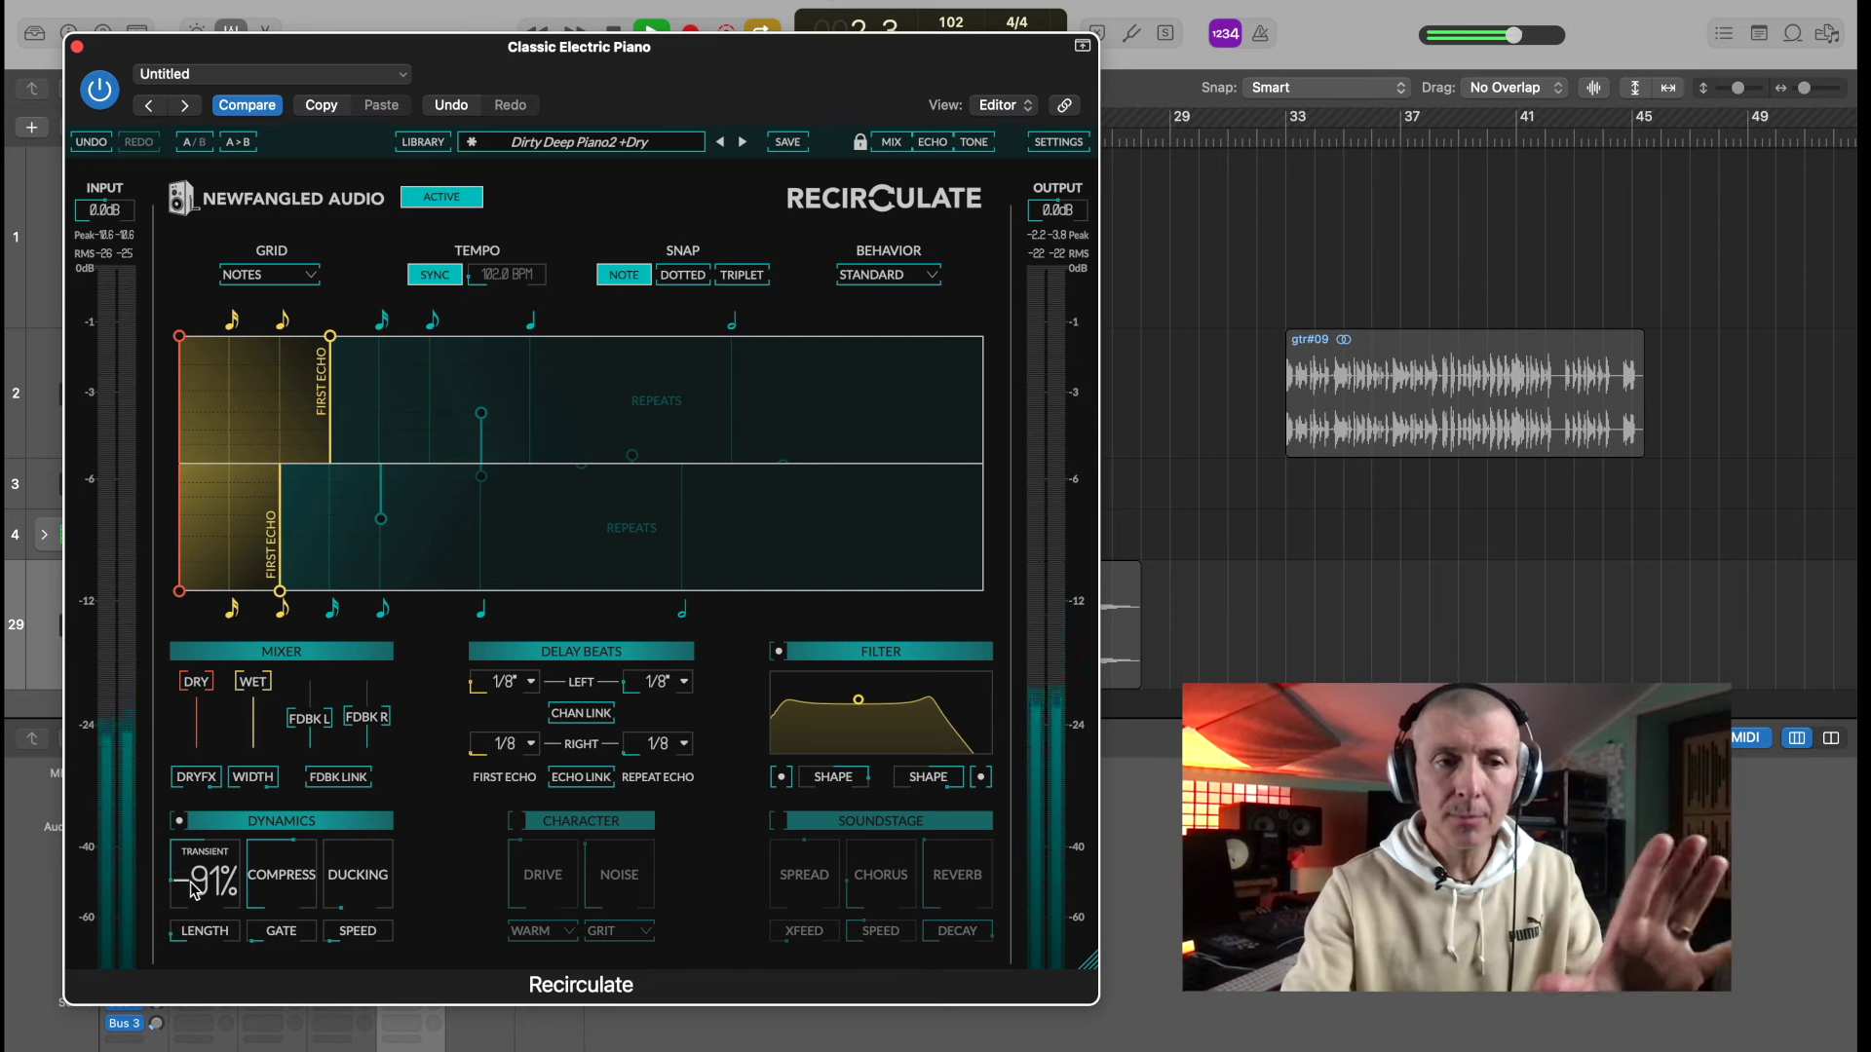
left_click_drag(193, 884, 193, 890)
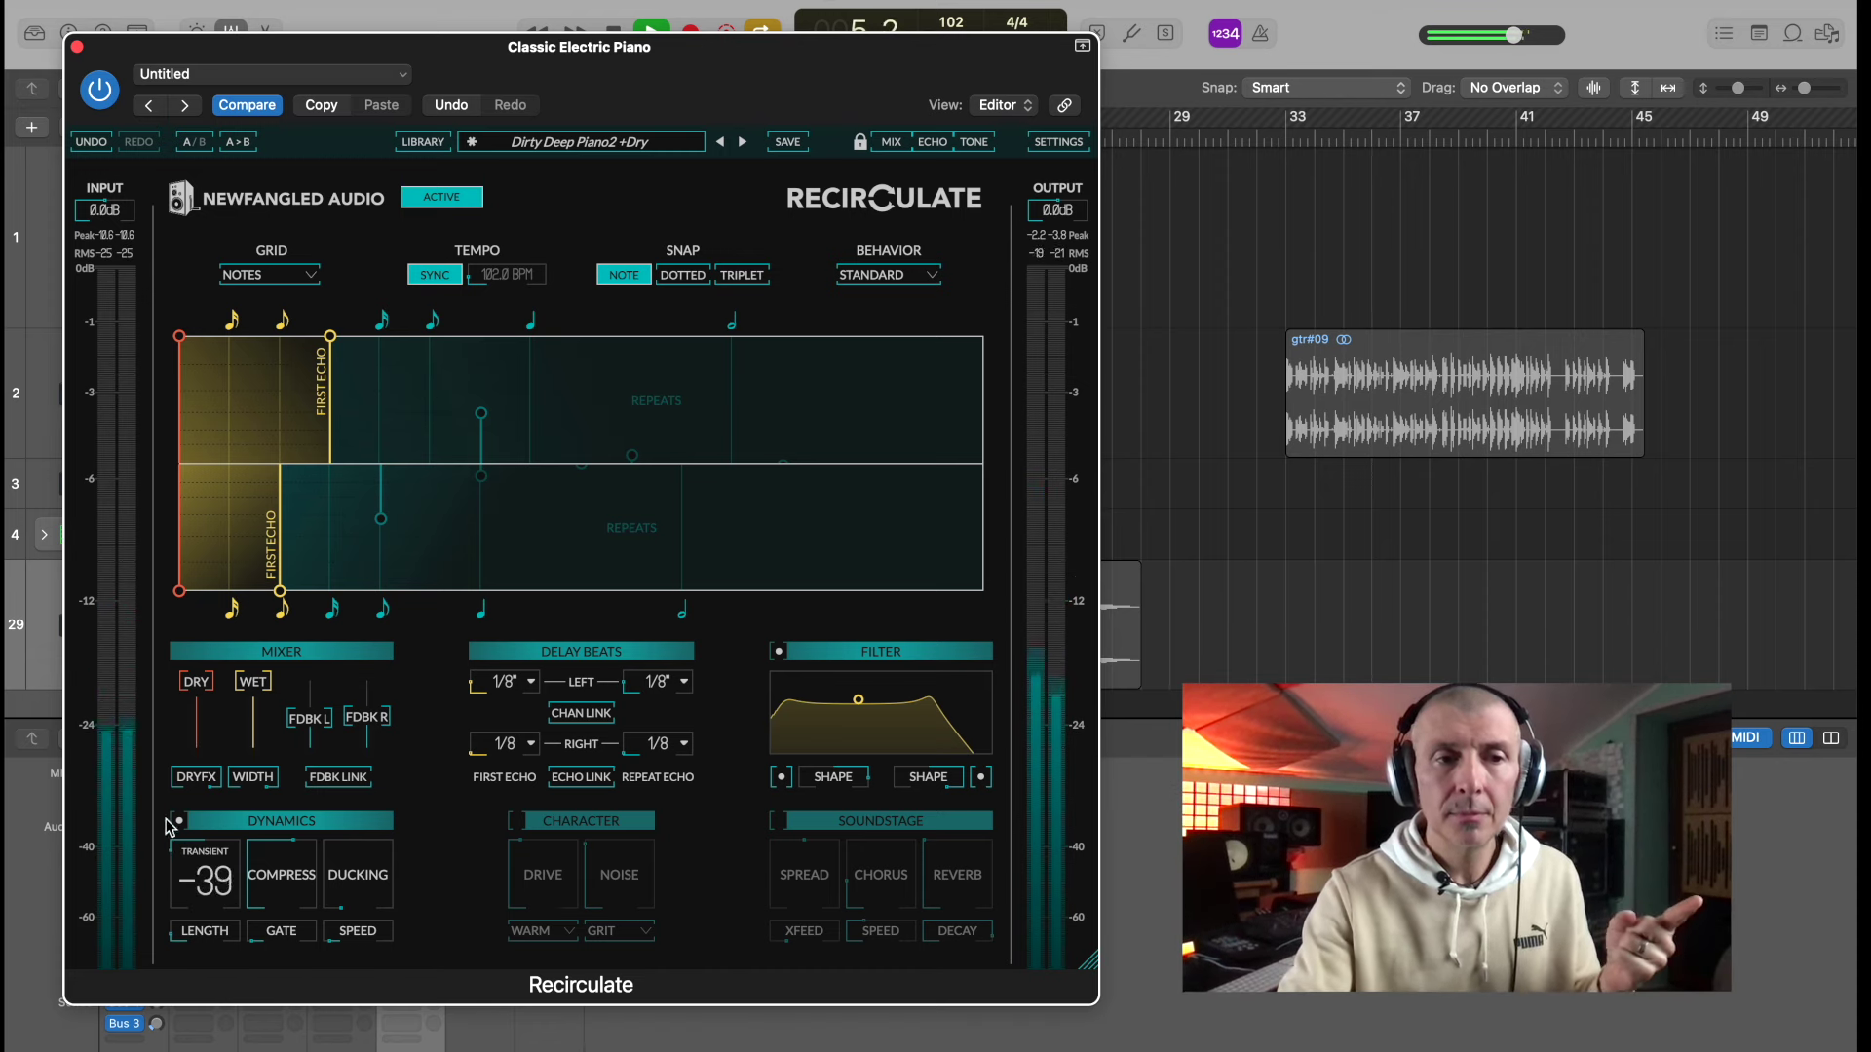
left_click_drag(170, 826, 145, 686)
- Set Compress to 82% and play the piano part
mouse_move(272, 908)
left_mouse_down()
mouse_move(255, 846)
mouse_move(305, 894)
left_mouse_up()
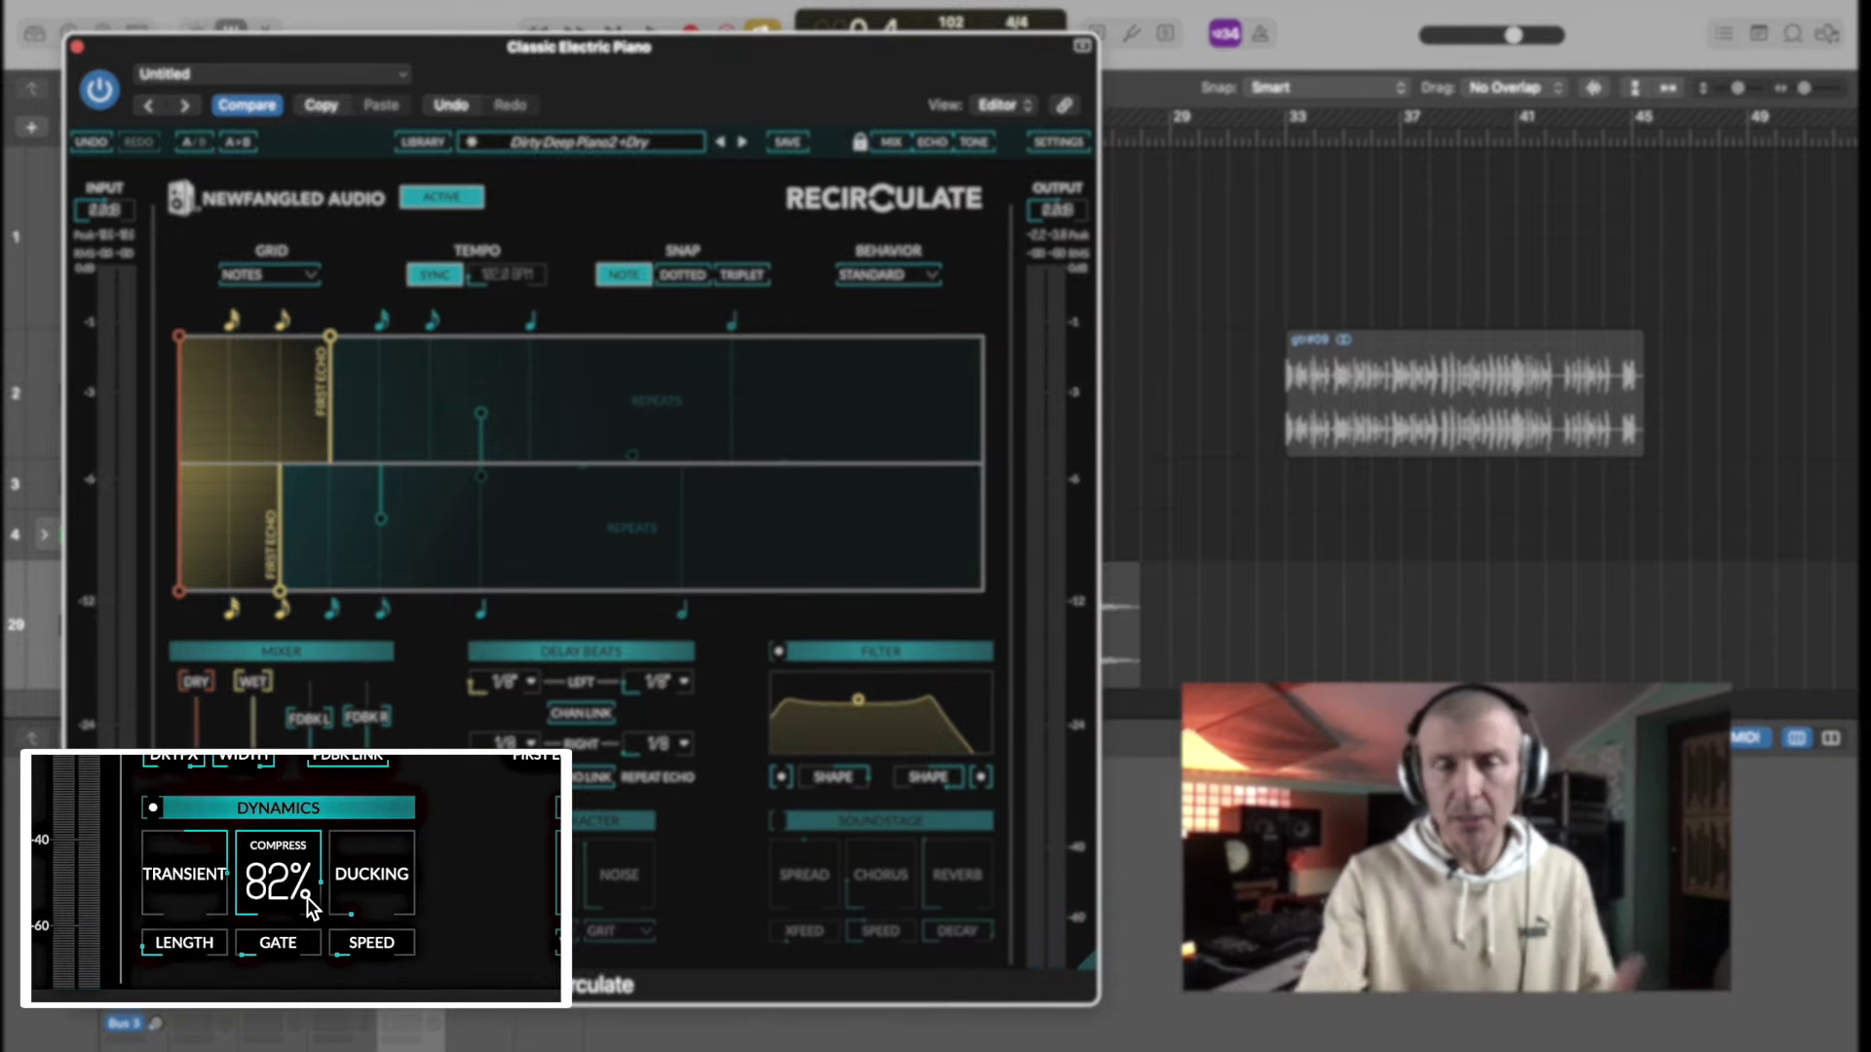
mouse_move(279, 938)
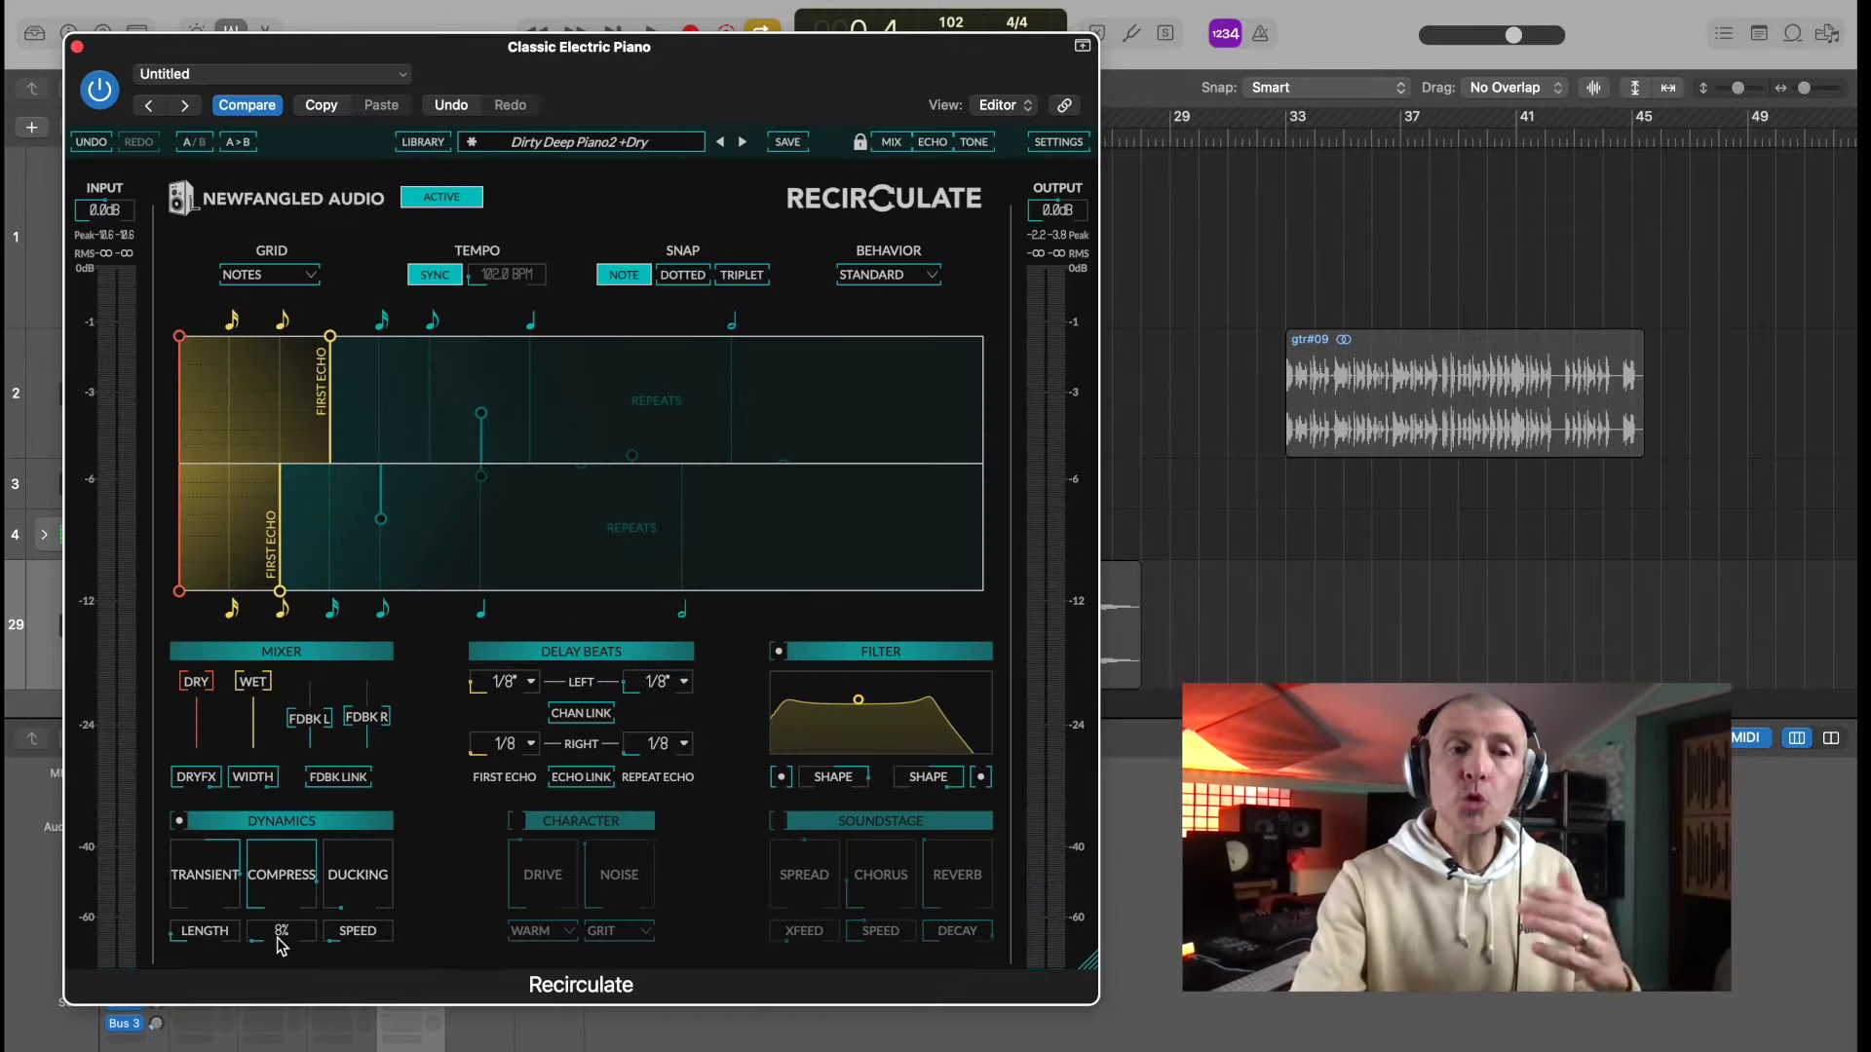
key("space")
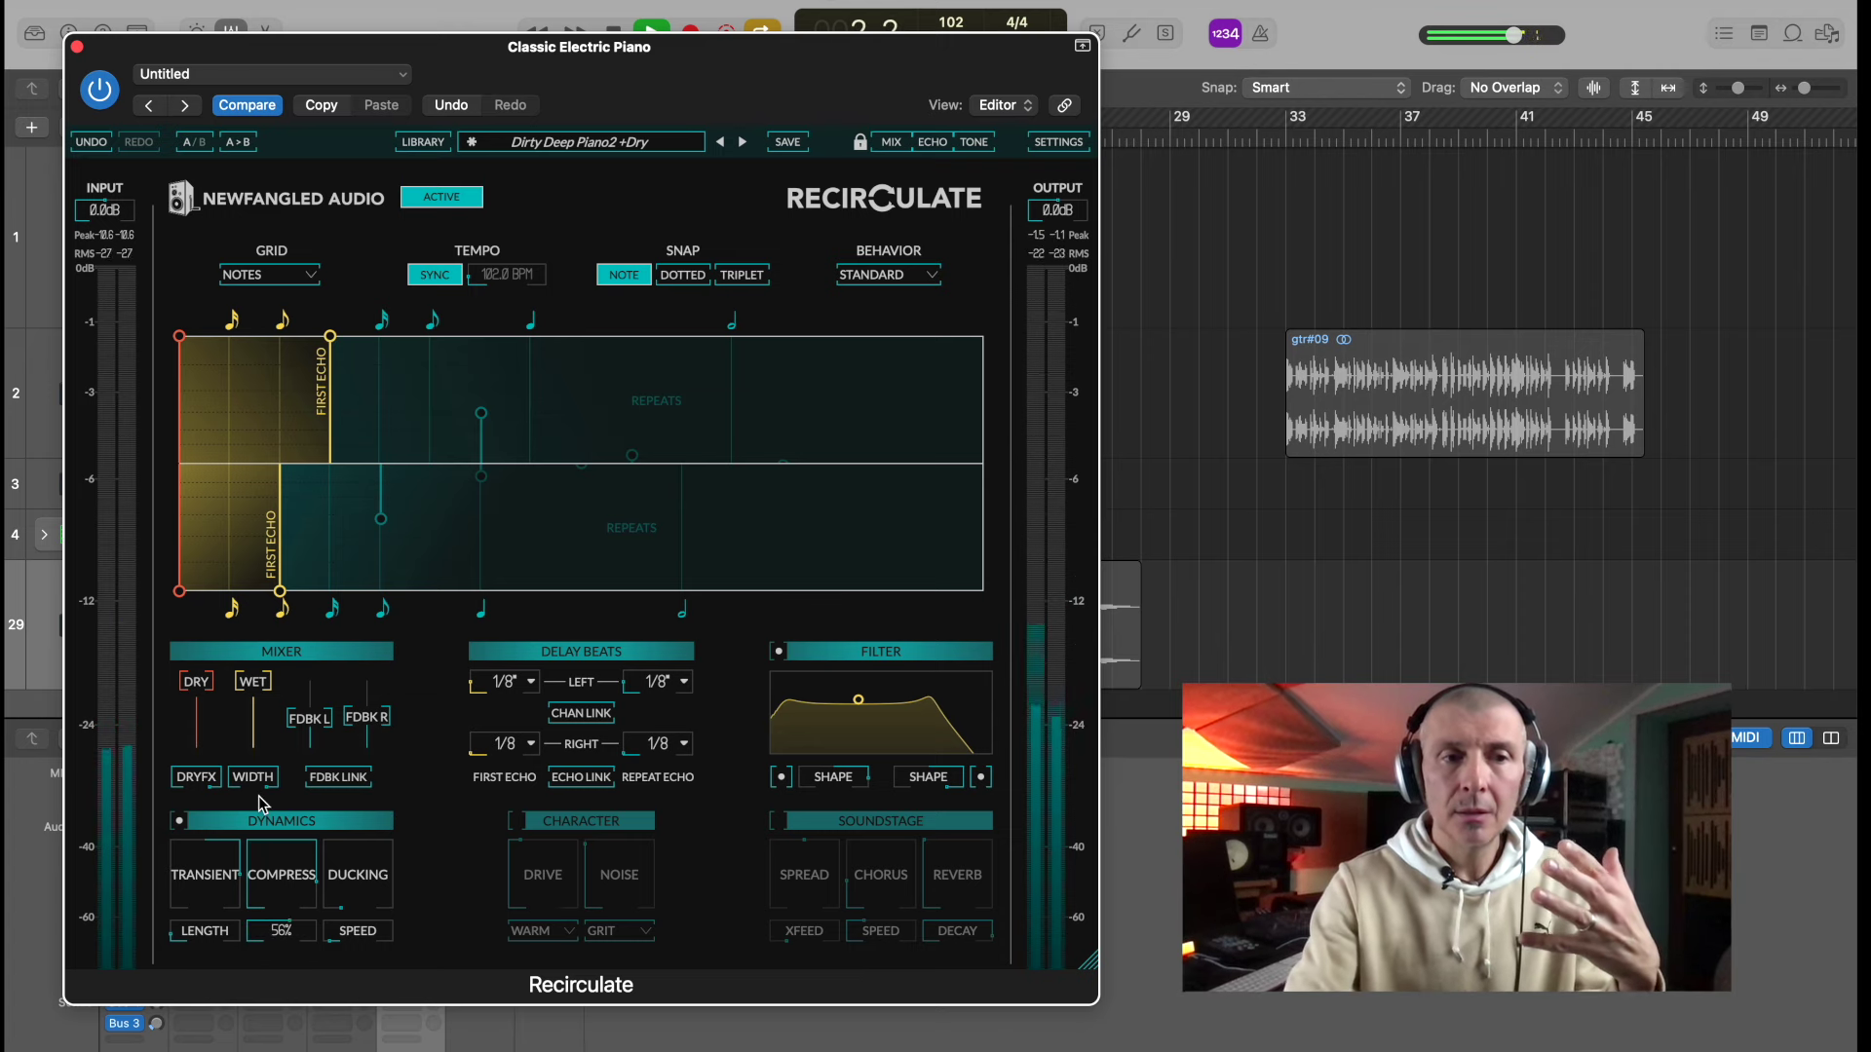
- Link the left and right feedback, raise it to 79%, and set Ducking to 51% during playback
left_click(336, 776)
left_click_drag(328, 728, 319, 676)
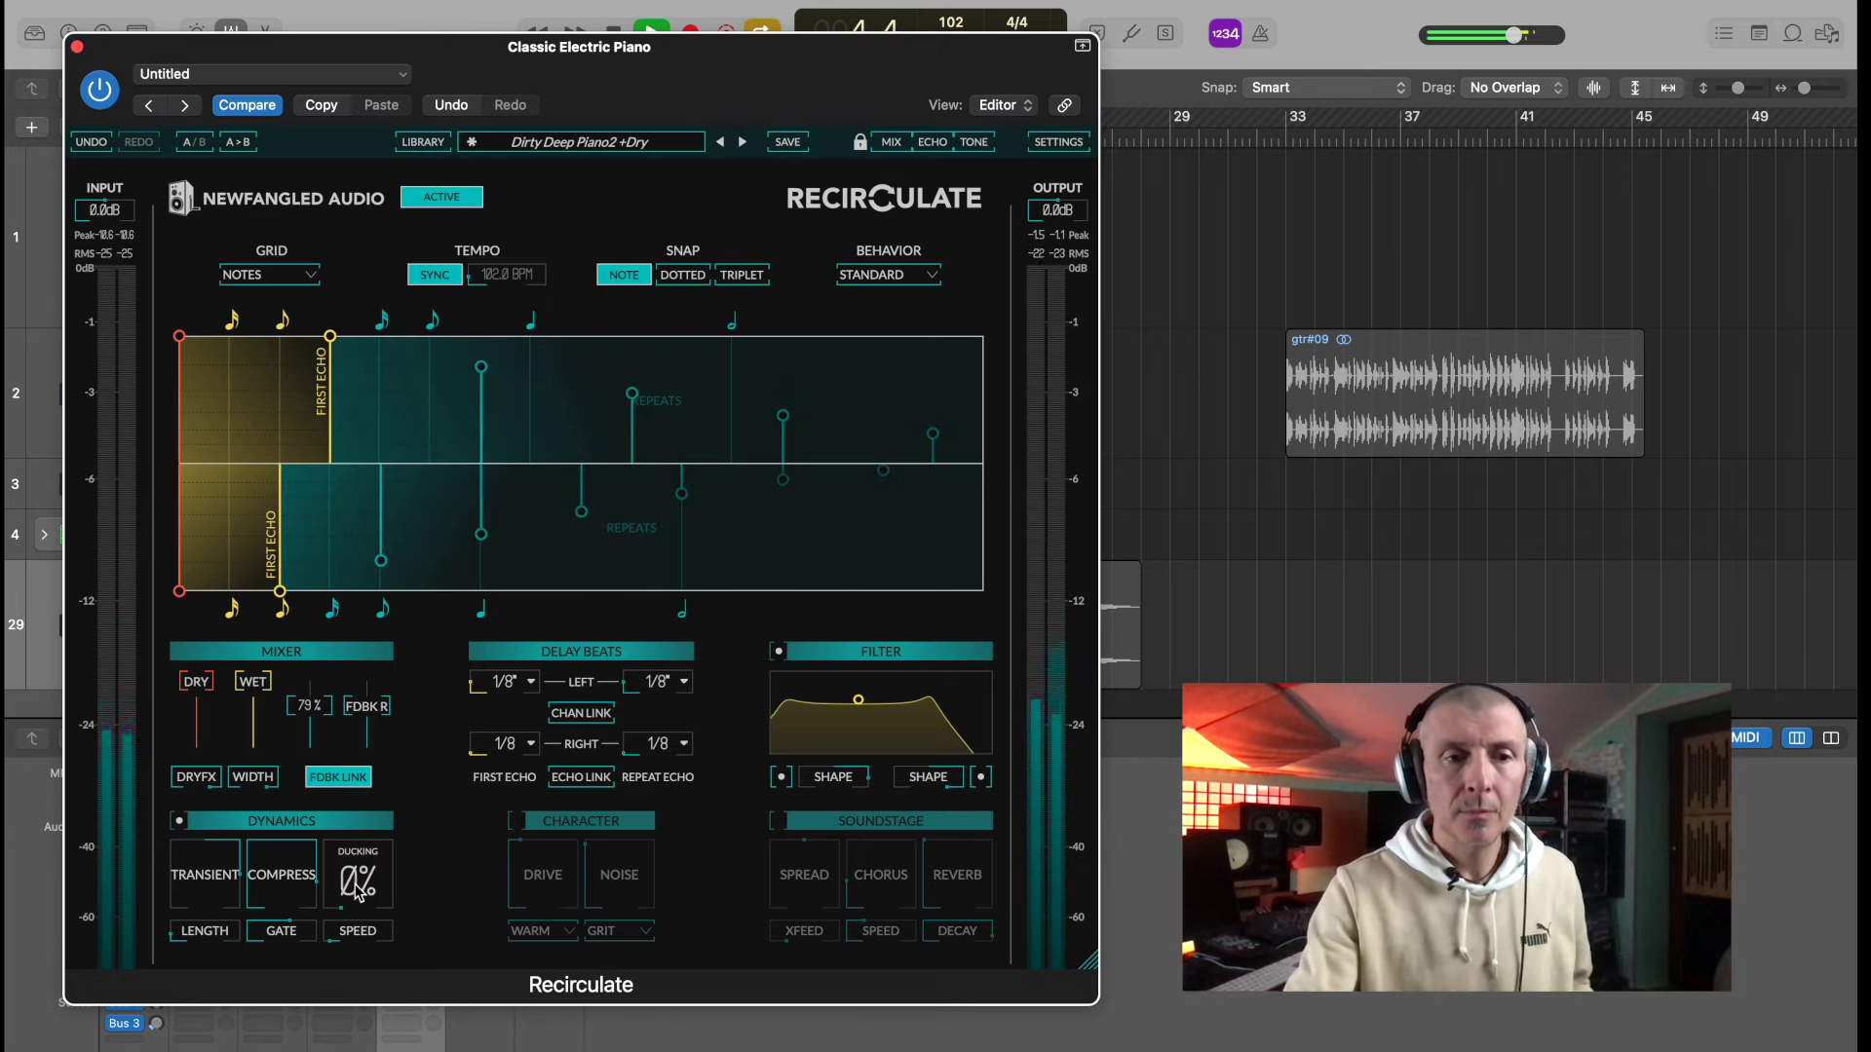
left_click_drag(356, 872, 345, 768)
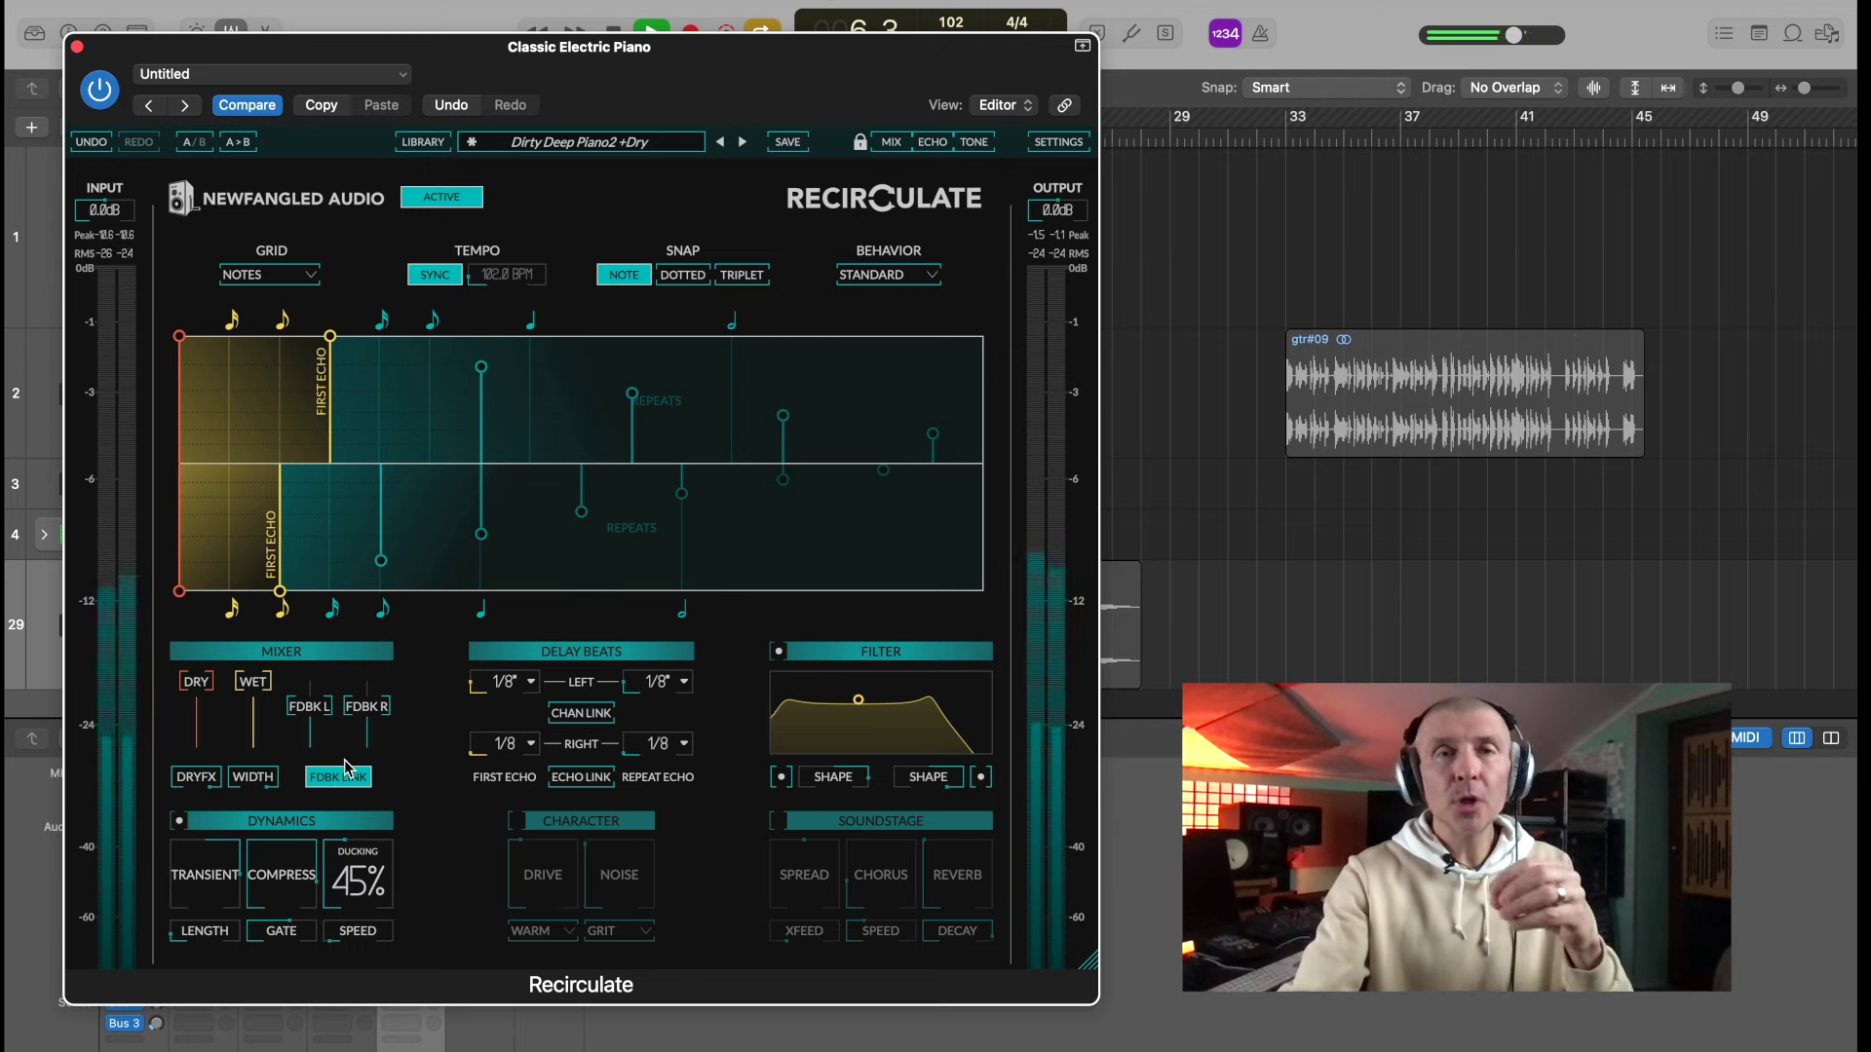
left_click_drag(345, 763, 345, 763)
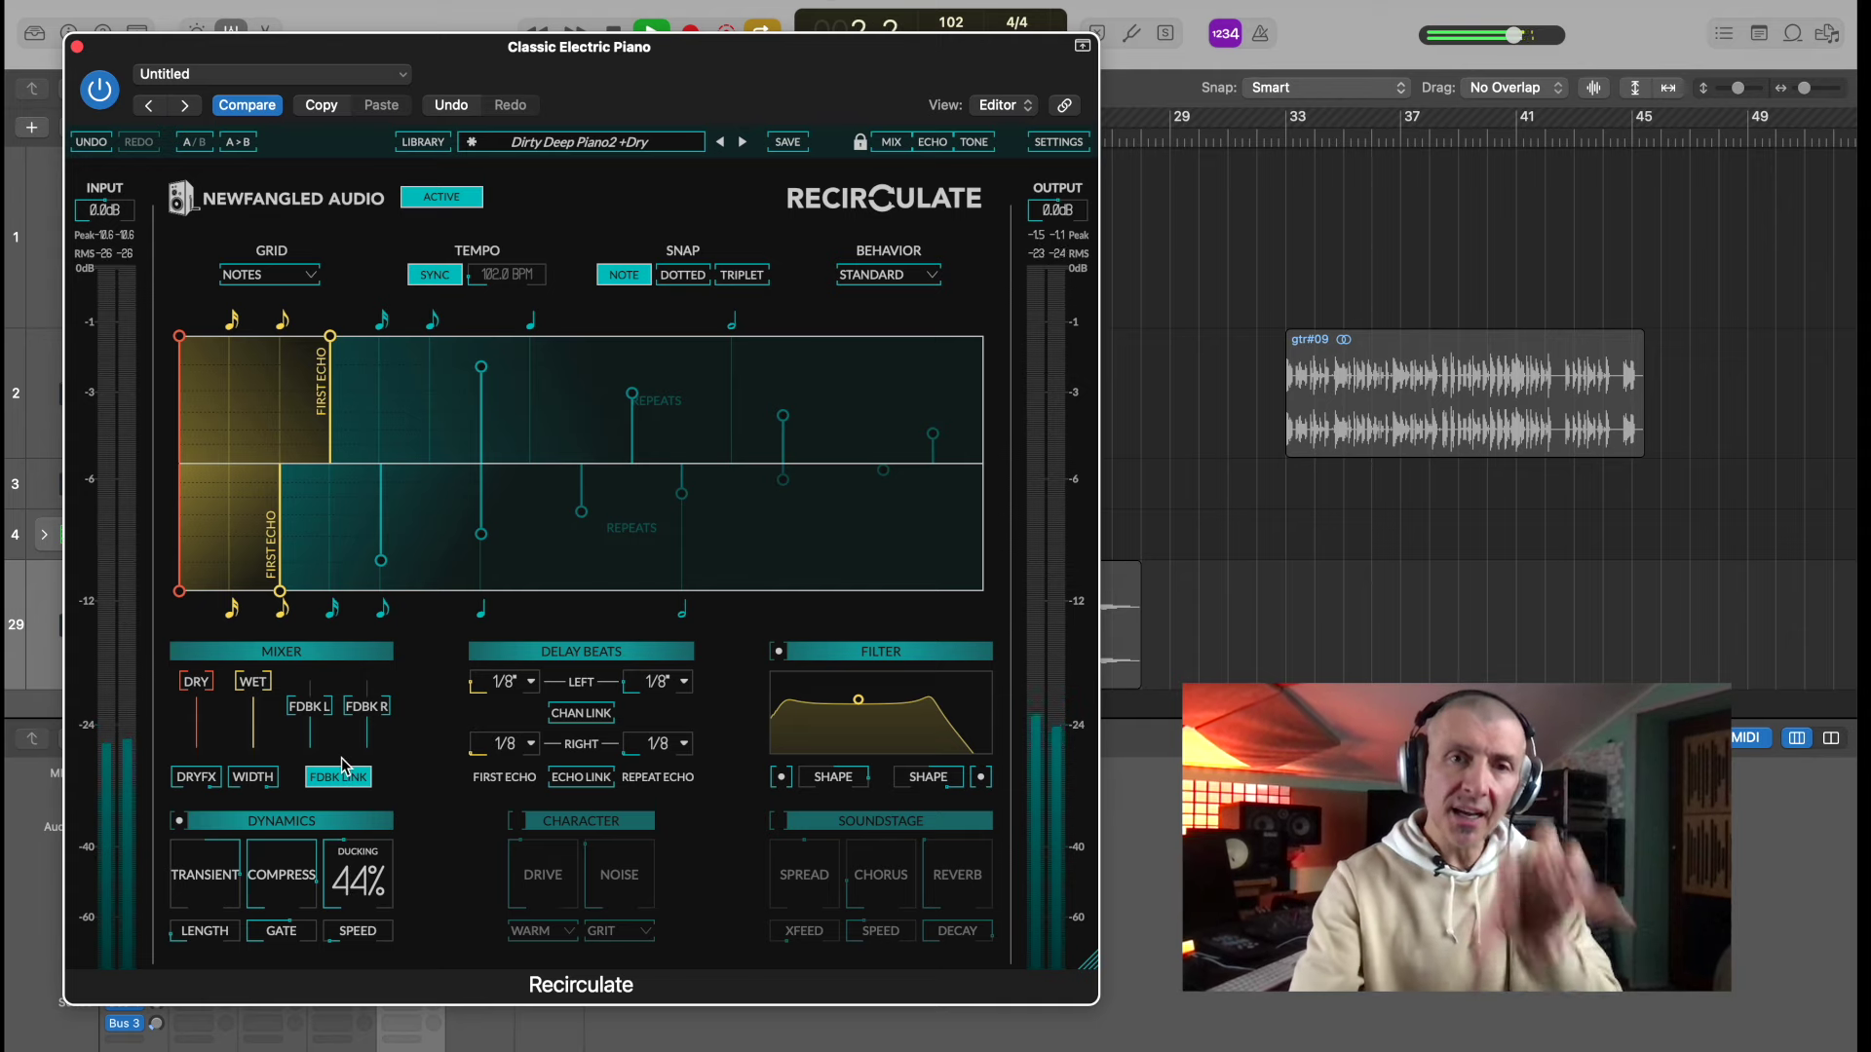
left_click_drag(338, 742, 339, 745)
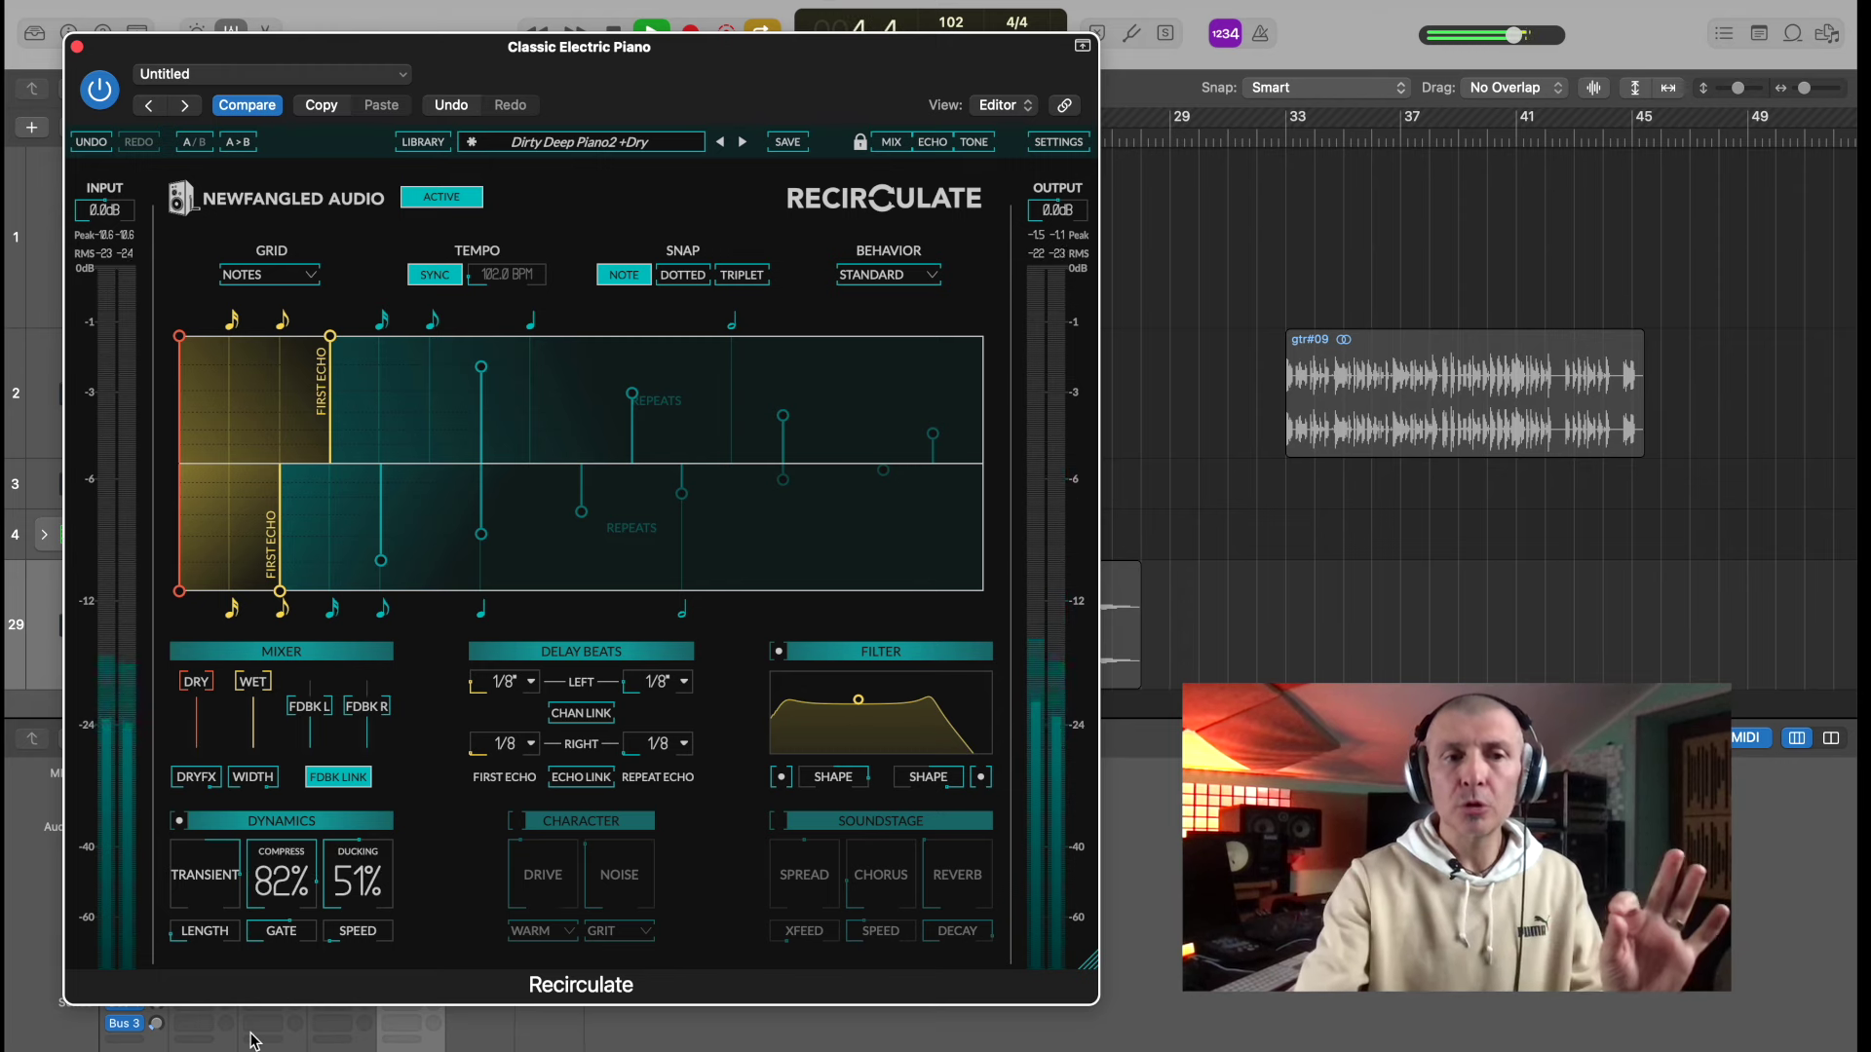
- Lower the Compress amount and set the linked feedback level to 58%
left_click_drag(286, 879, 269, 1033)
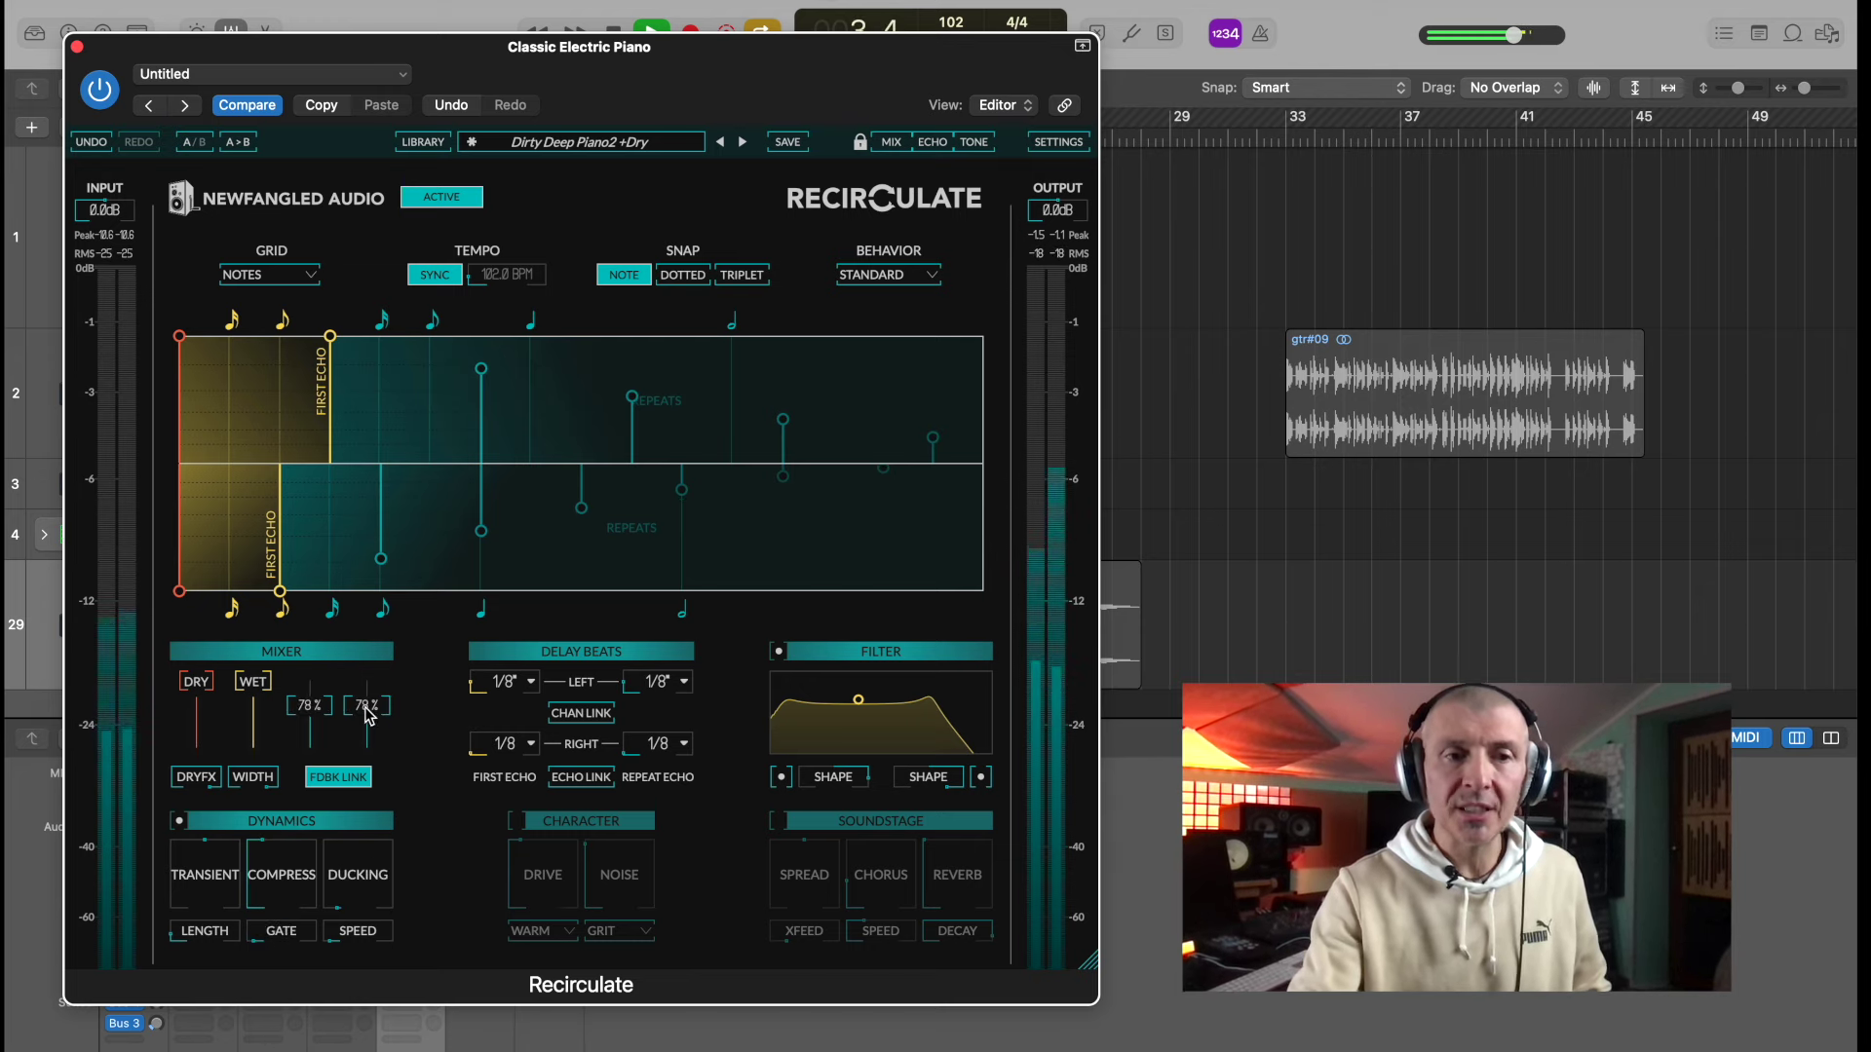
left_click_drag(371, 703, 368, 735)
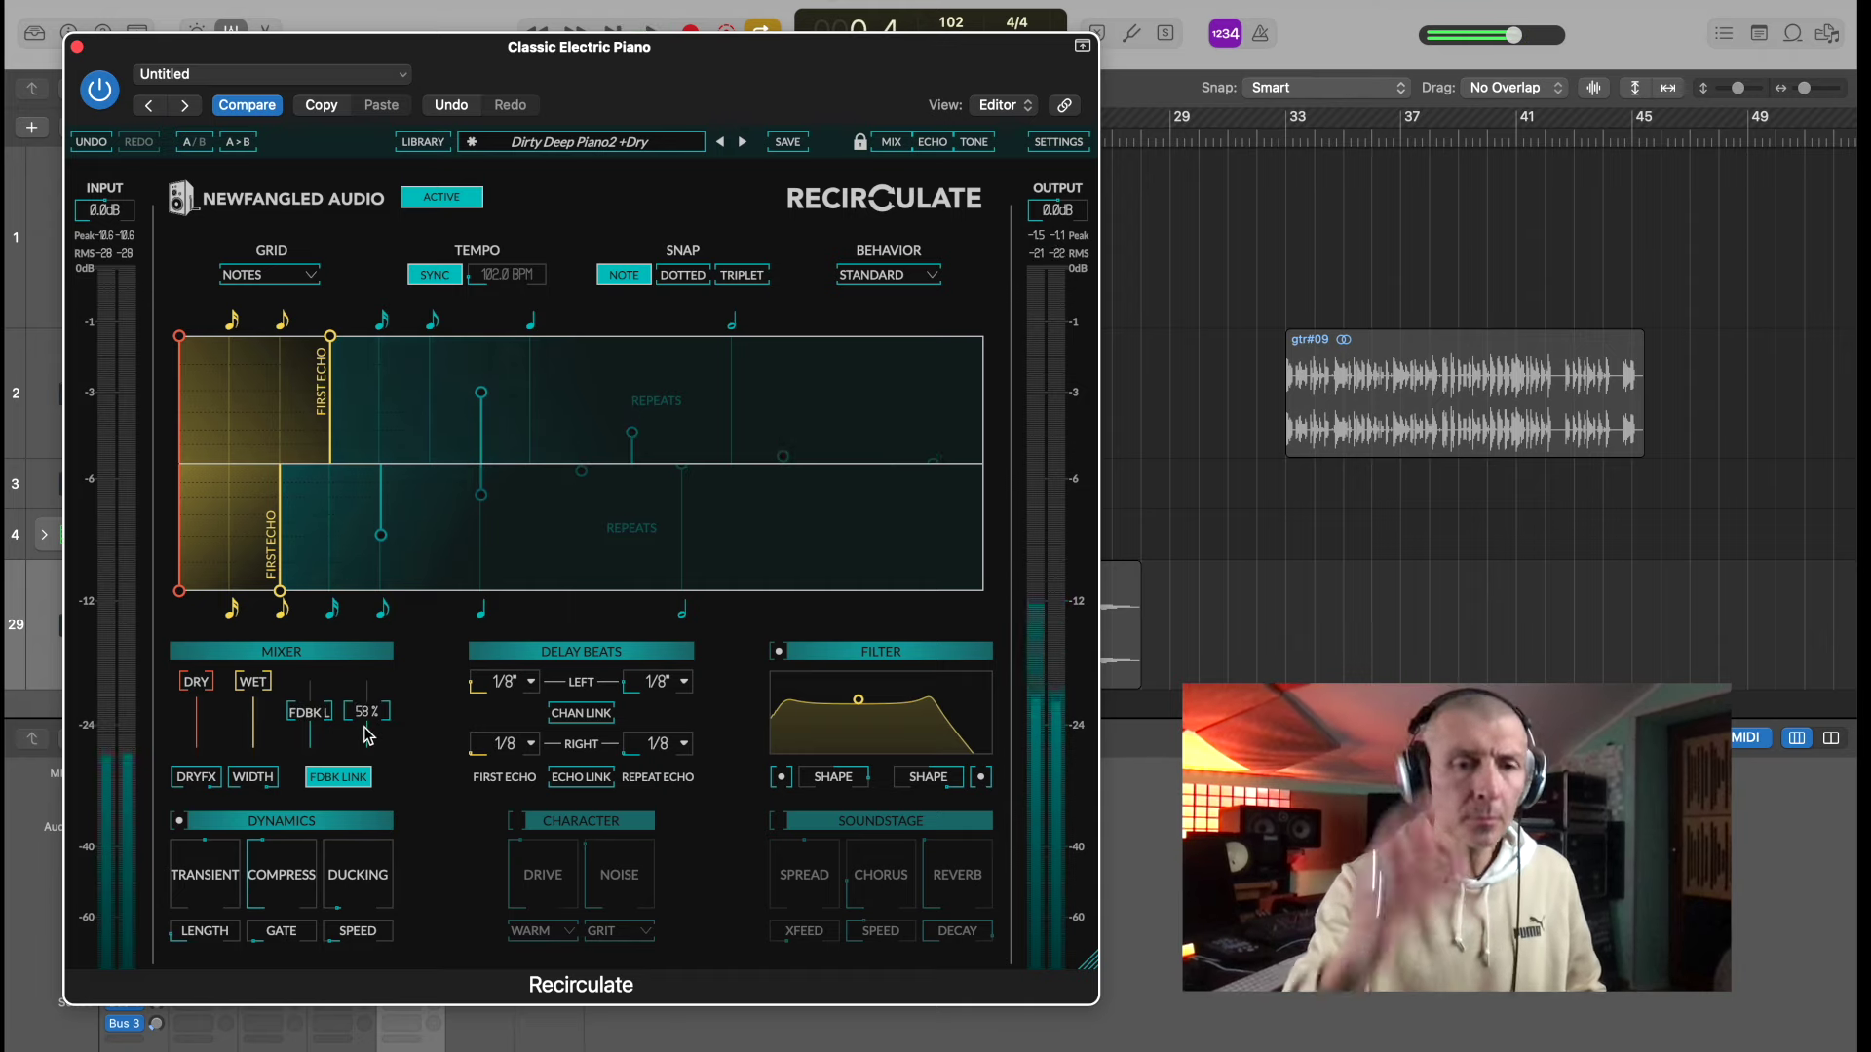
- Enable the Character section and show the available types for Drive and Noise
left_click(517, 822)
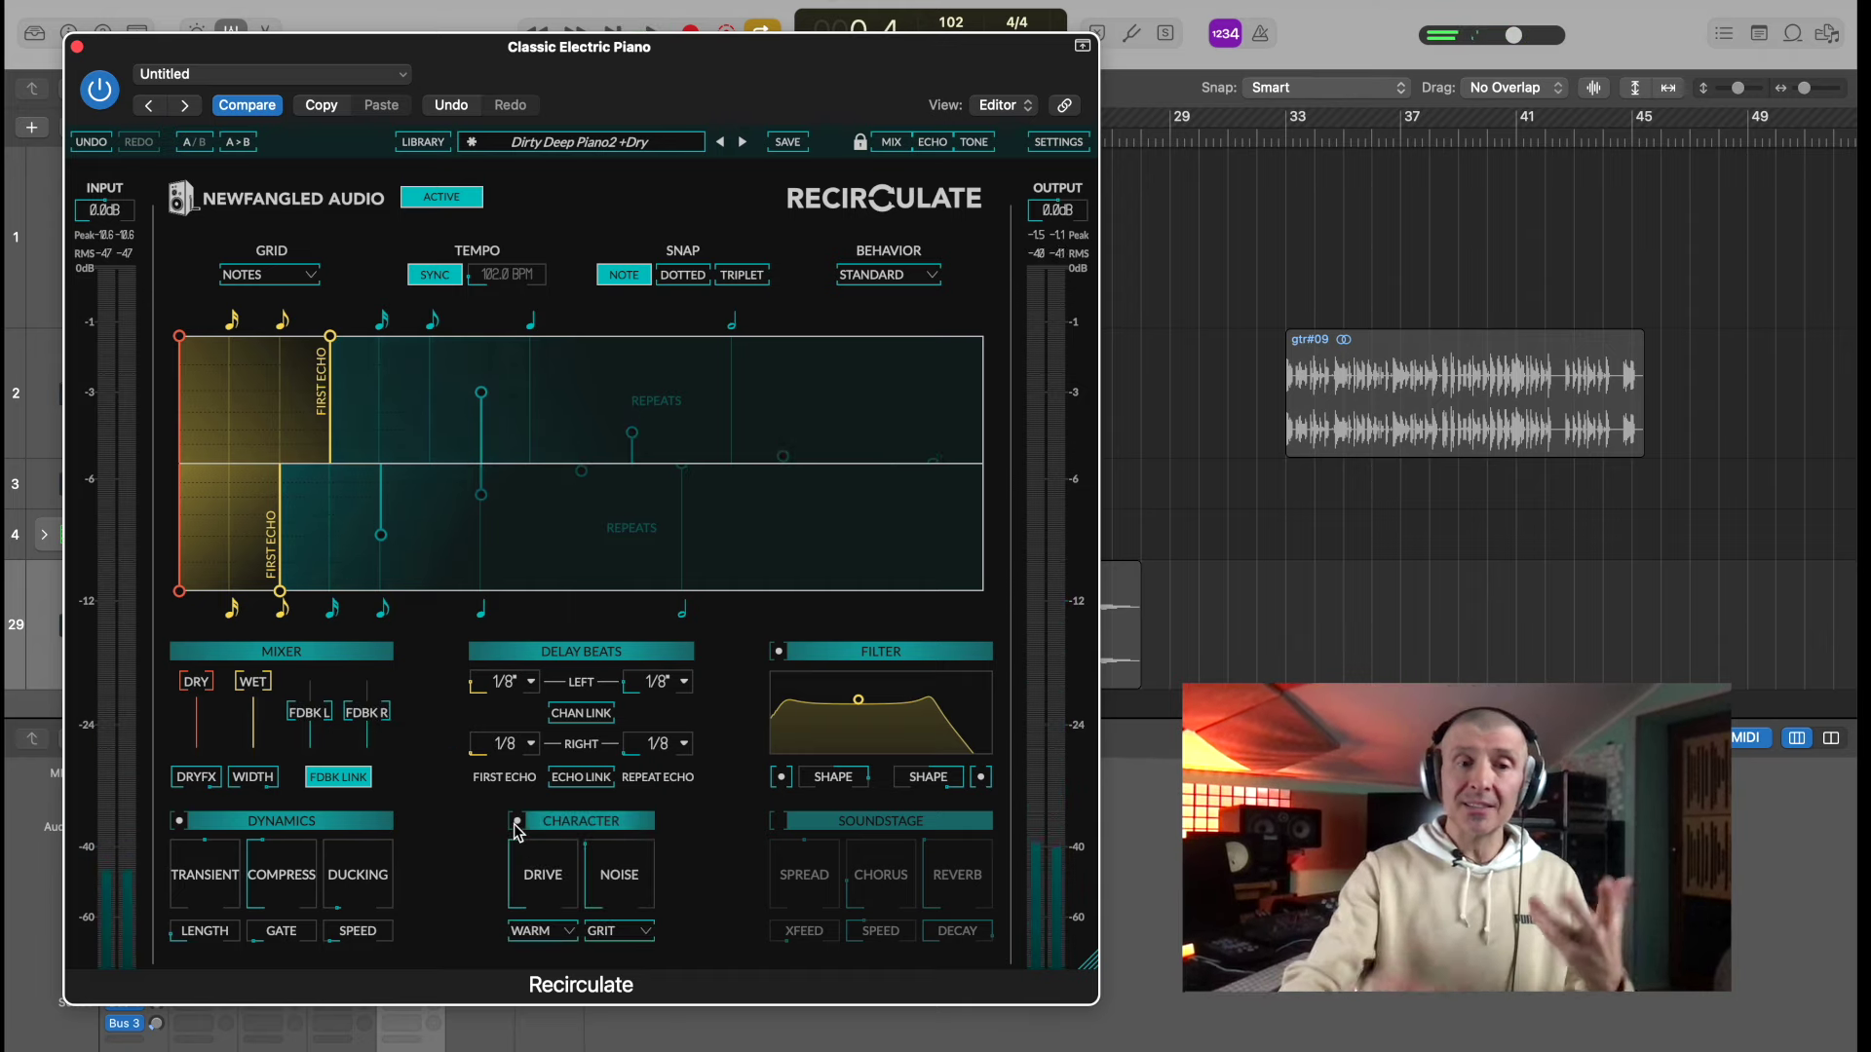
mouse_move(579, 887)
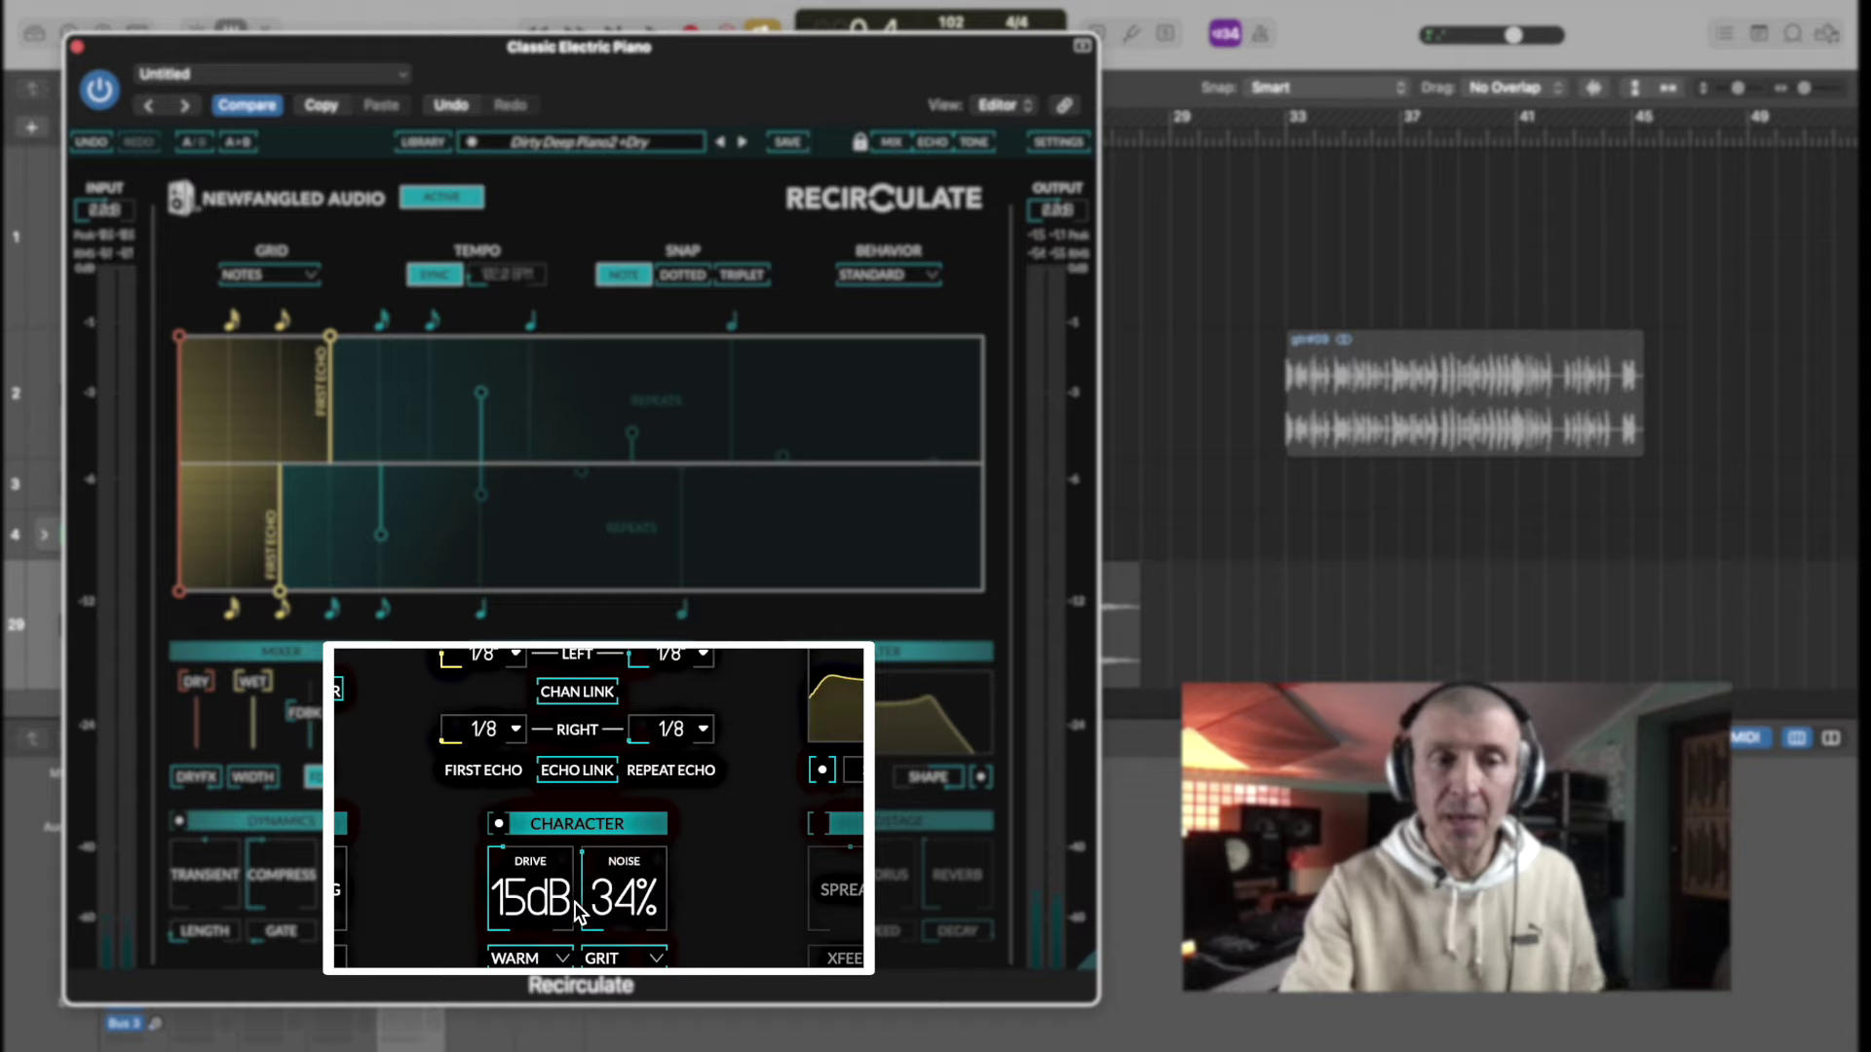
left_click(525, 957)
left_click(409, 925)
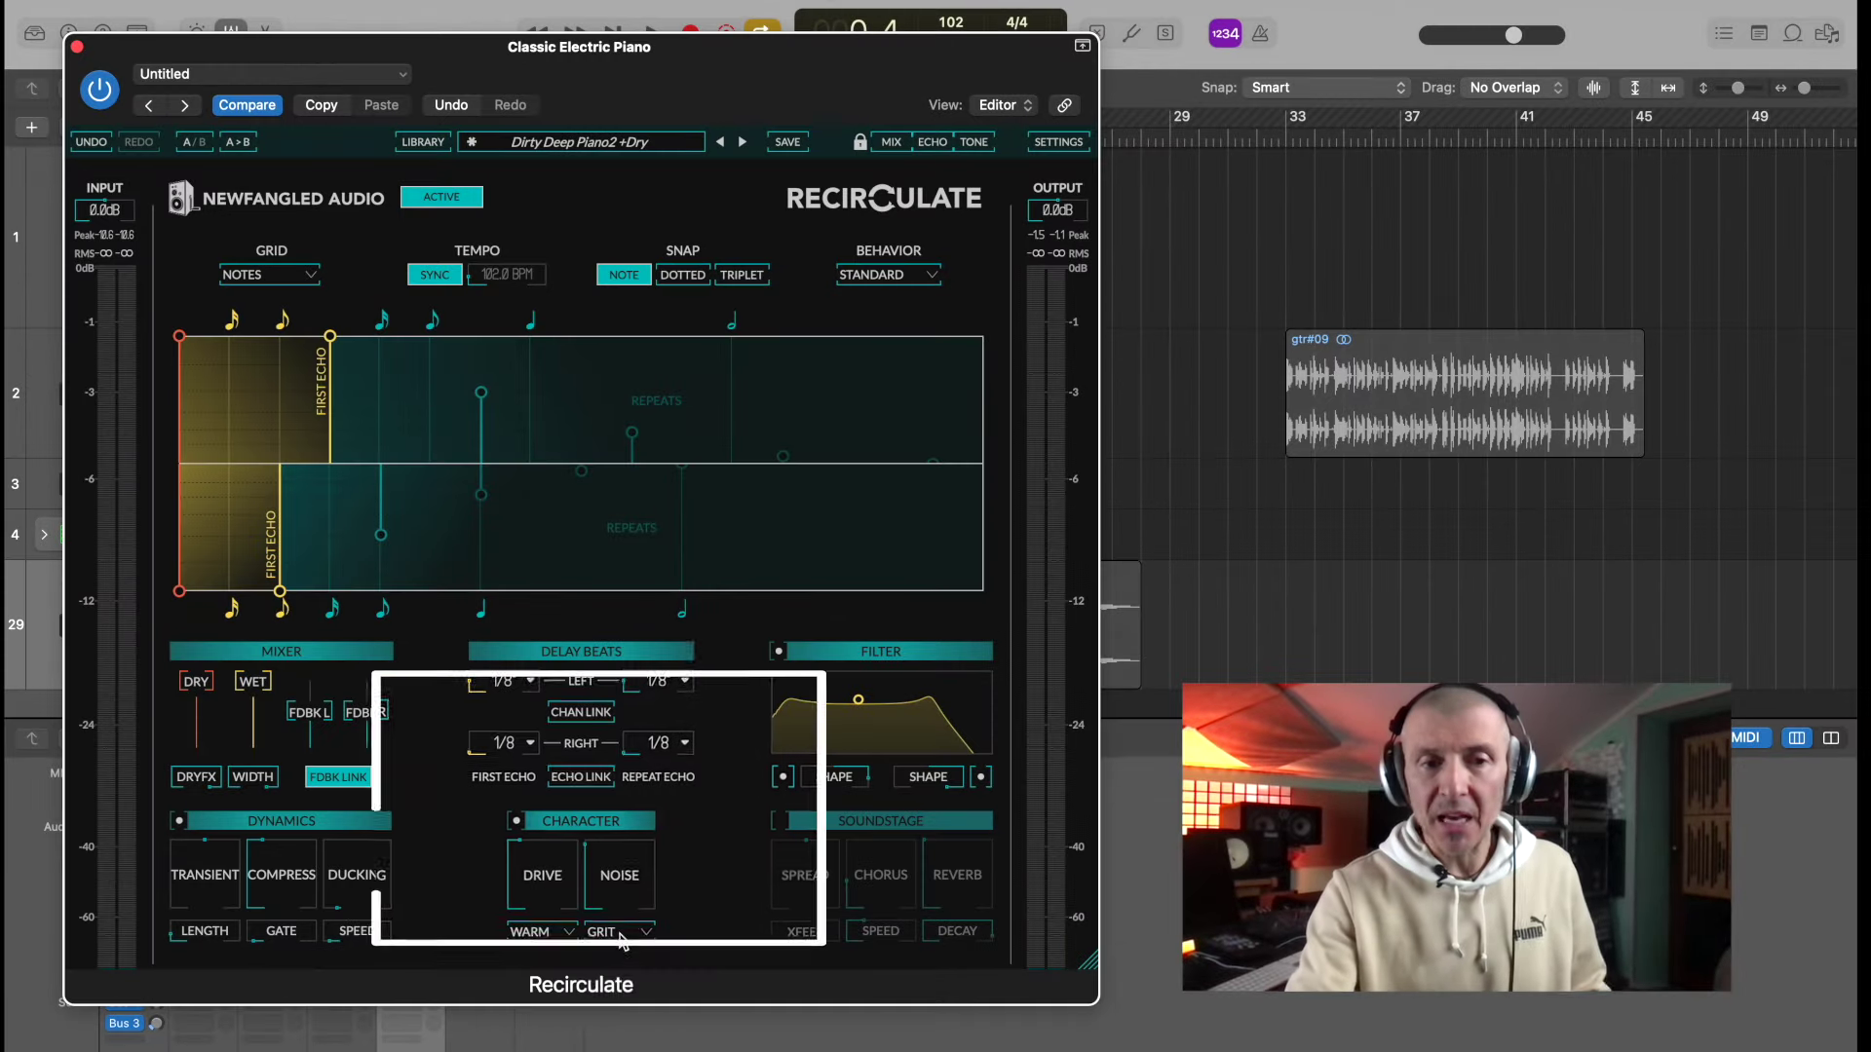
left_click(619, 933)
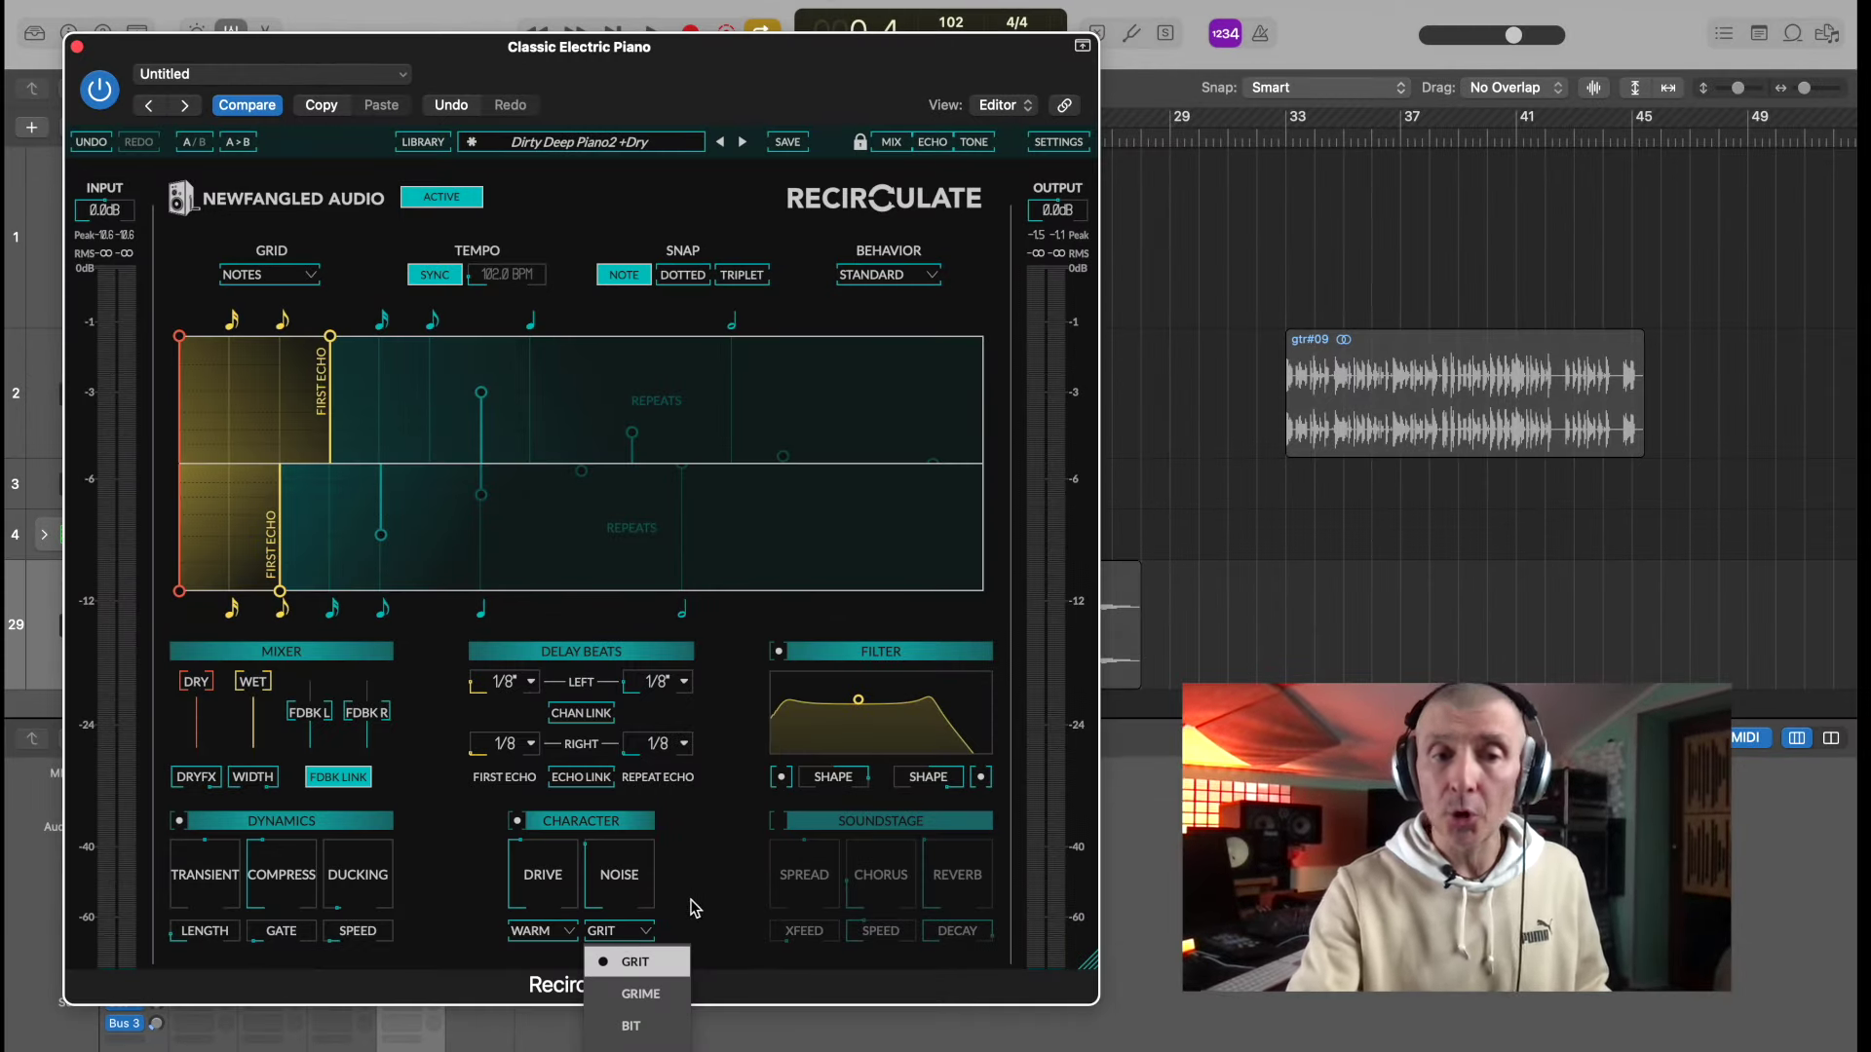
- Set the Noise type to Grime and raise the Noise and Drive amounts while the piano part plays
left_click(643, 994)
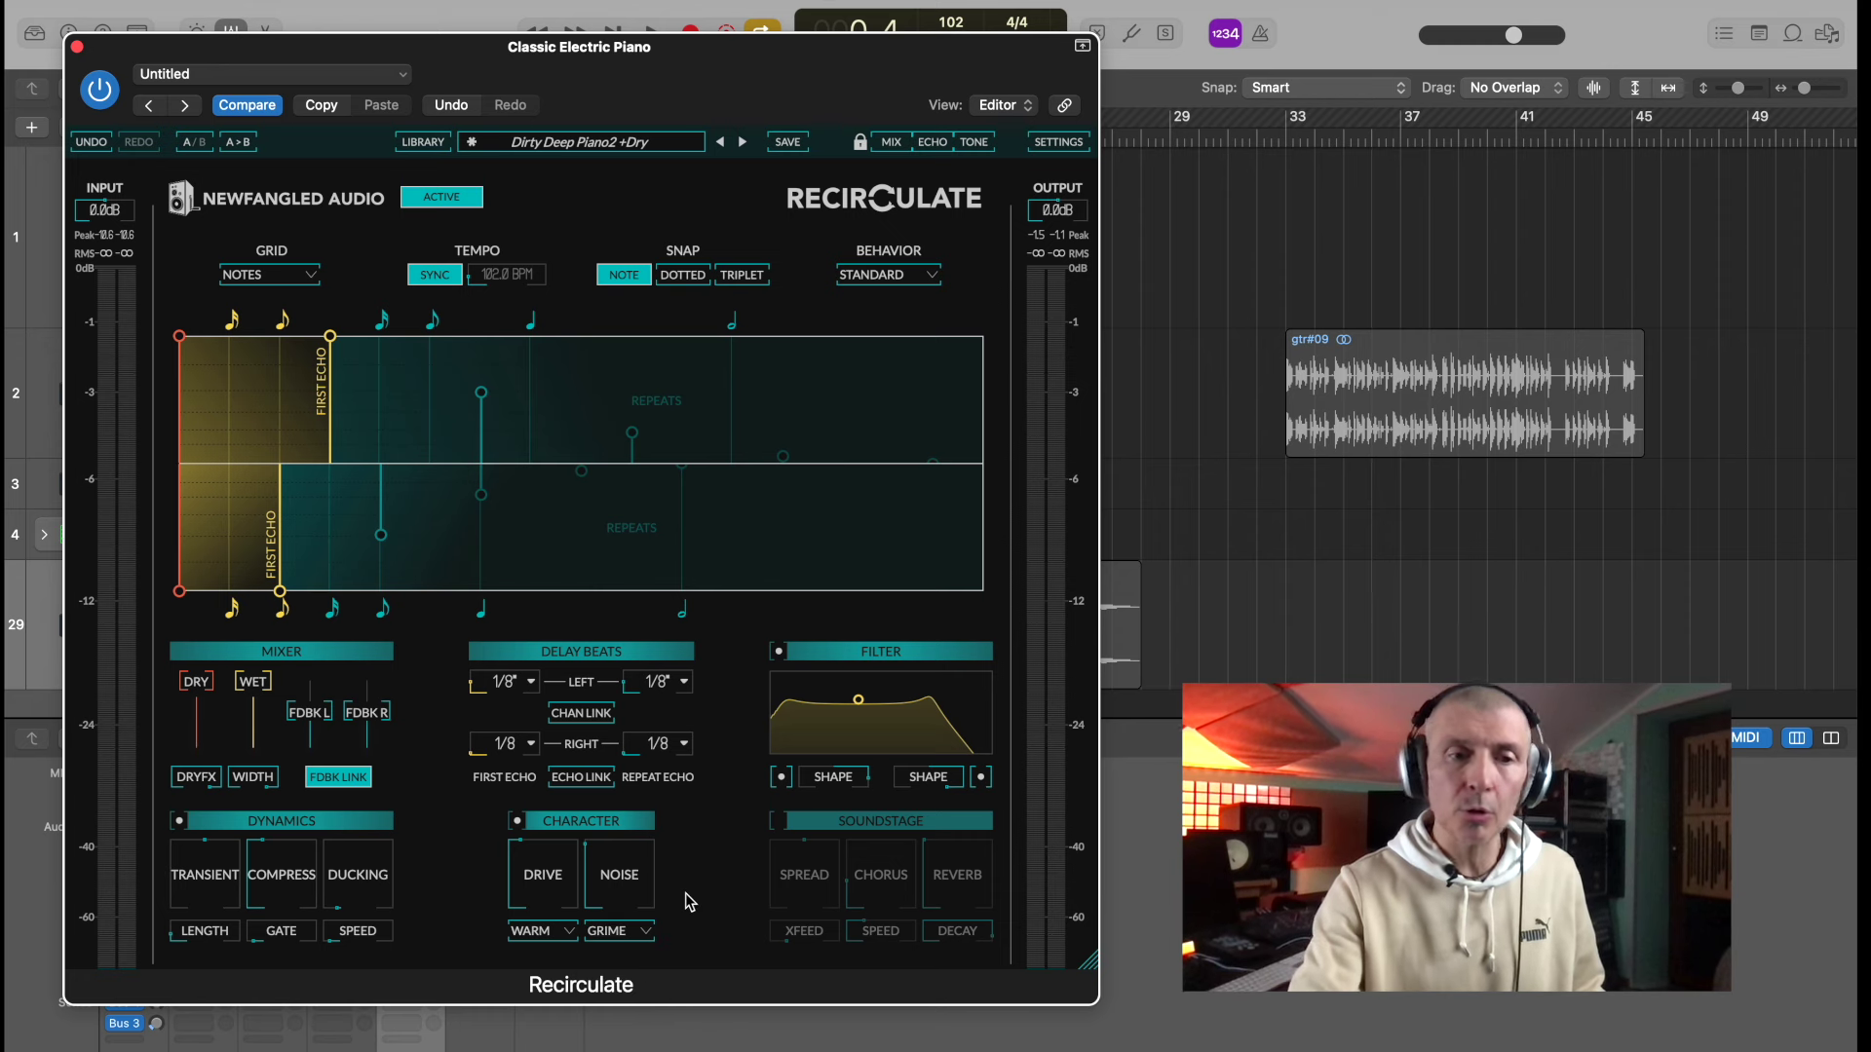
key("space")
left_click_drag(618, 874, 604, 805)
left_click_drag(537, 872, 518, 806)
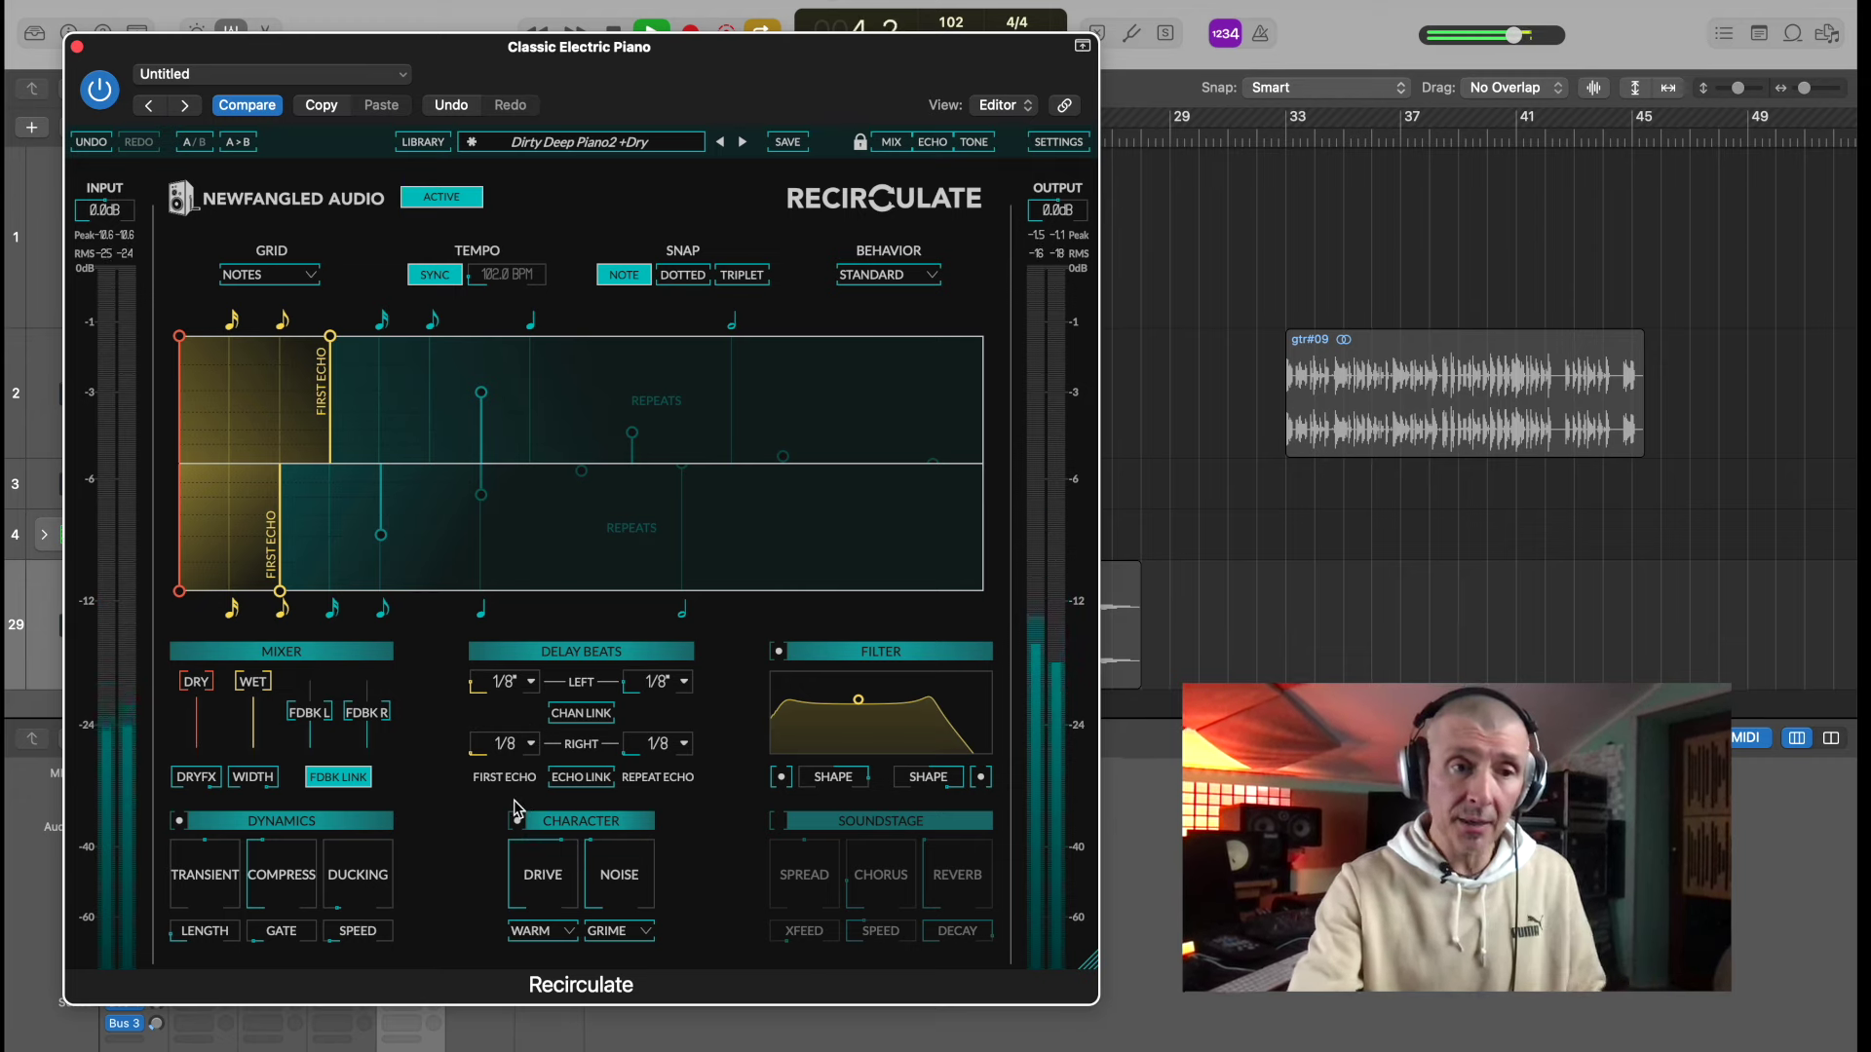
mouse_move(210, 777)
left_click_drag(191, 960, 191, 984)
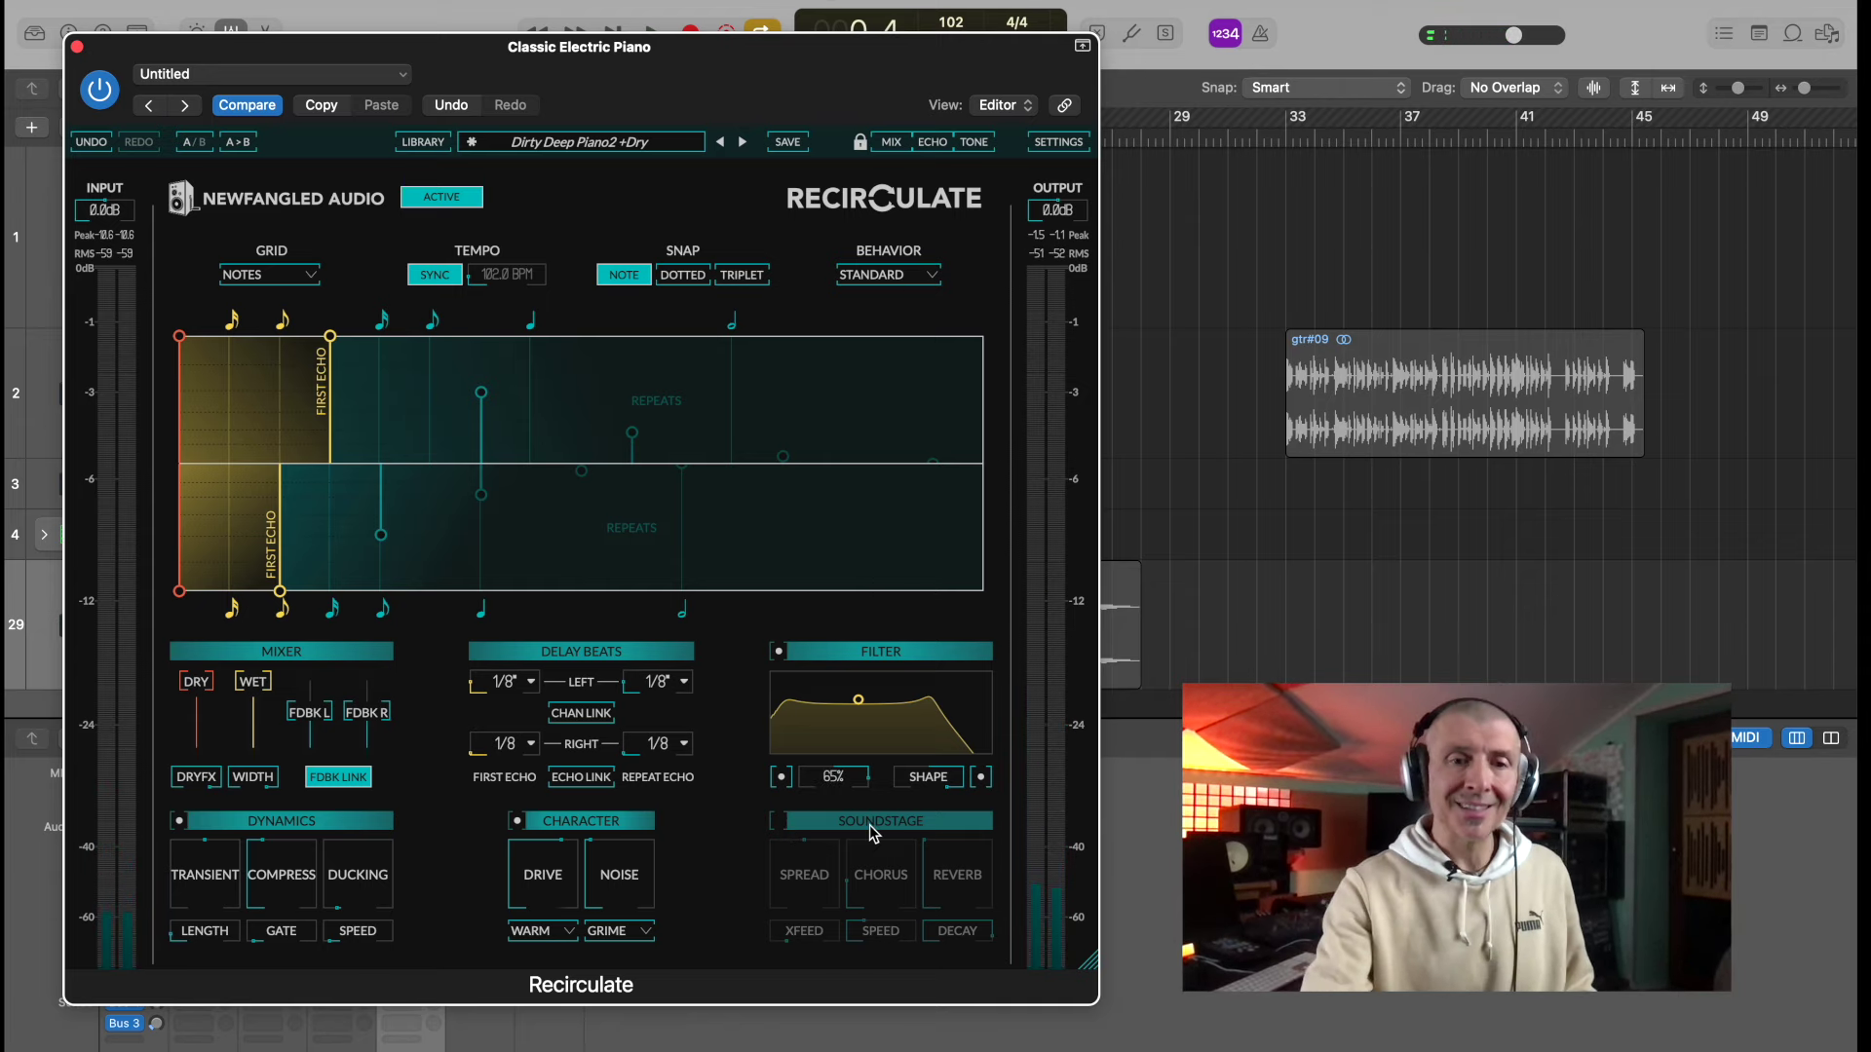
- Enable the Soundstage section, set Chorus to 34%, and play the piano part
left_click(780, 822)
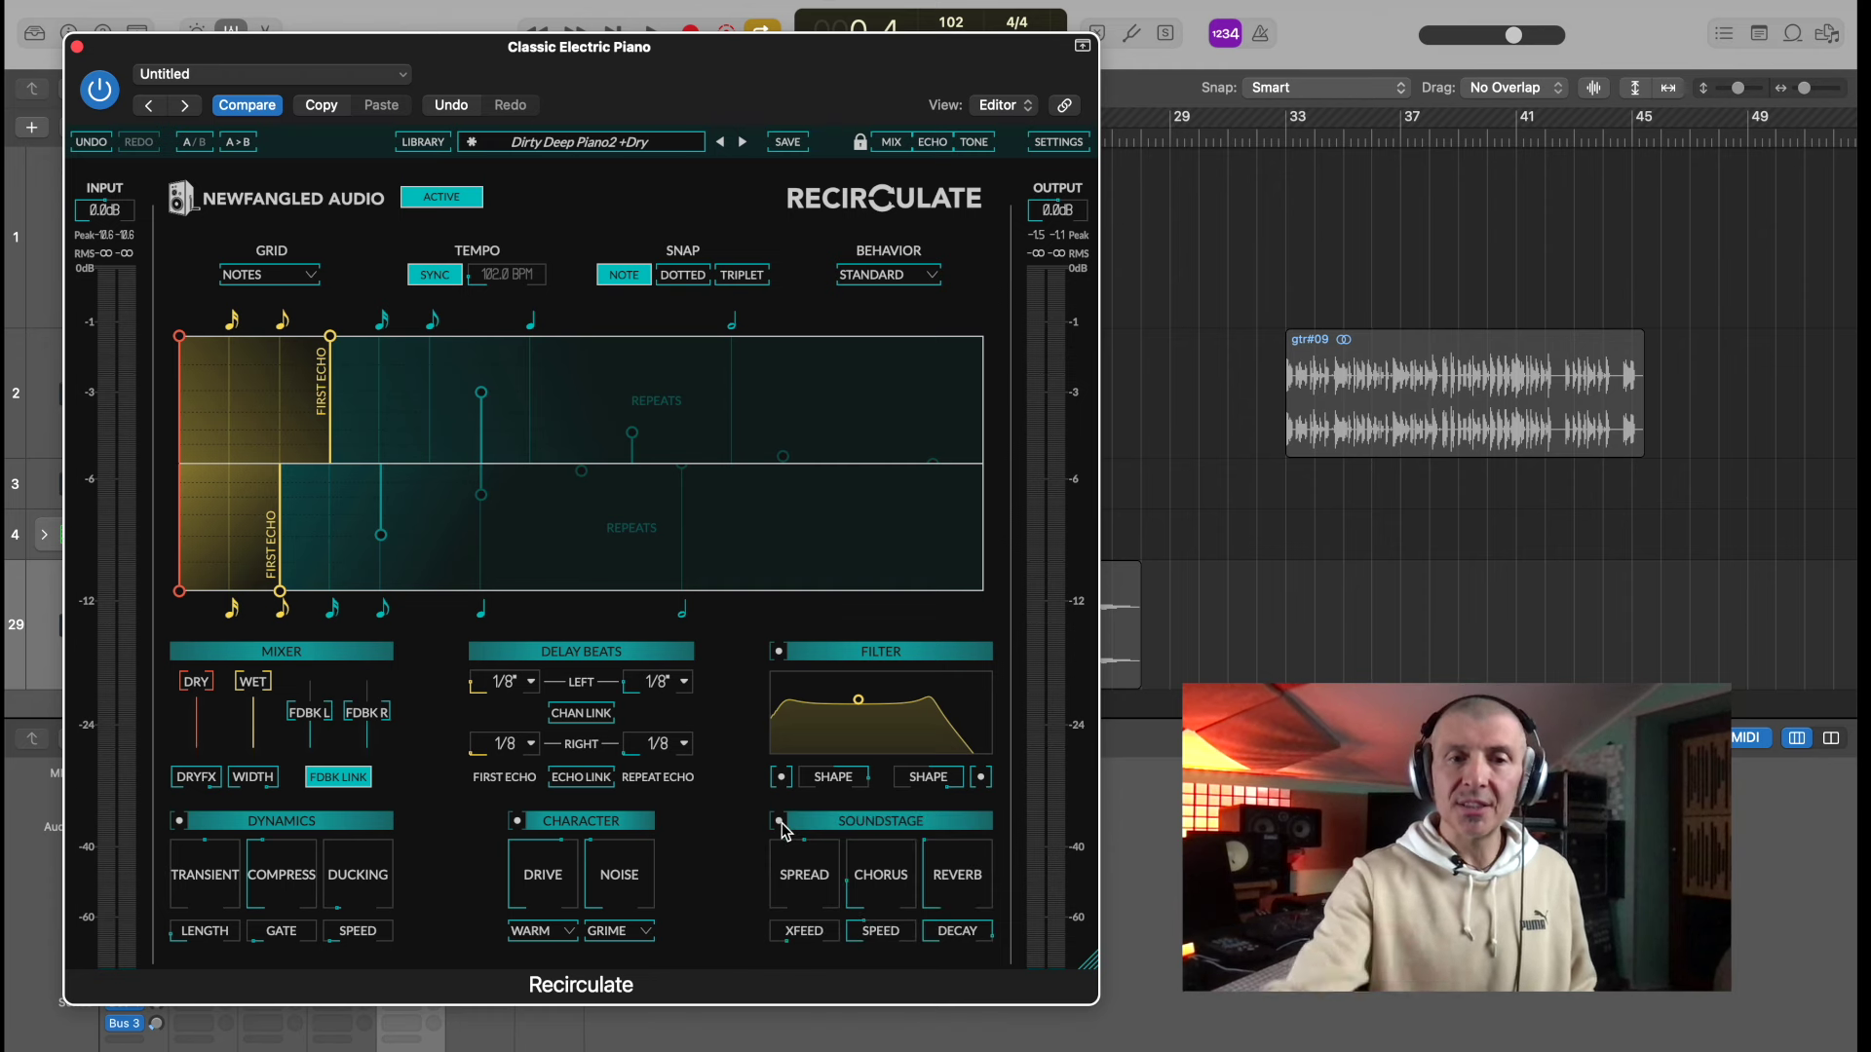
left_click_drag(865, 872, 865, 836)
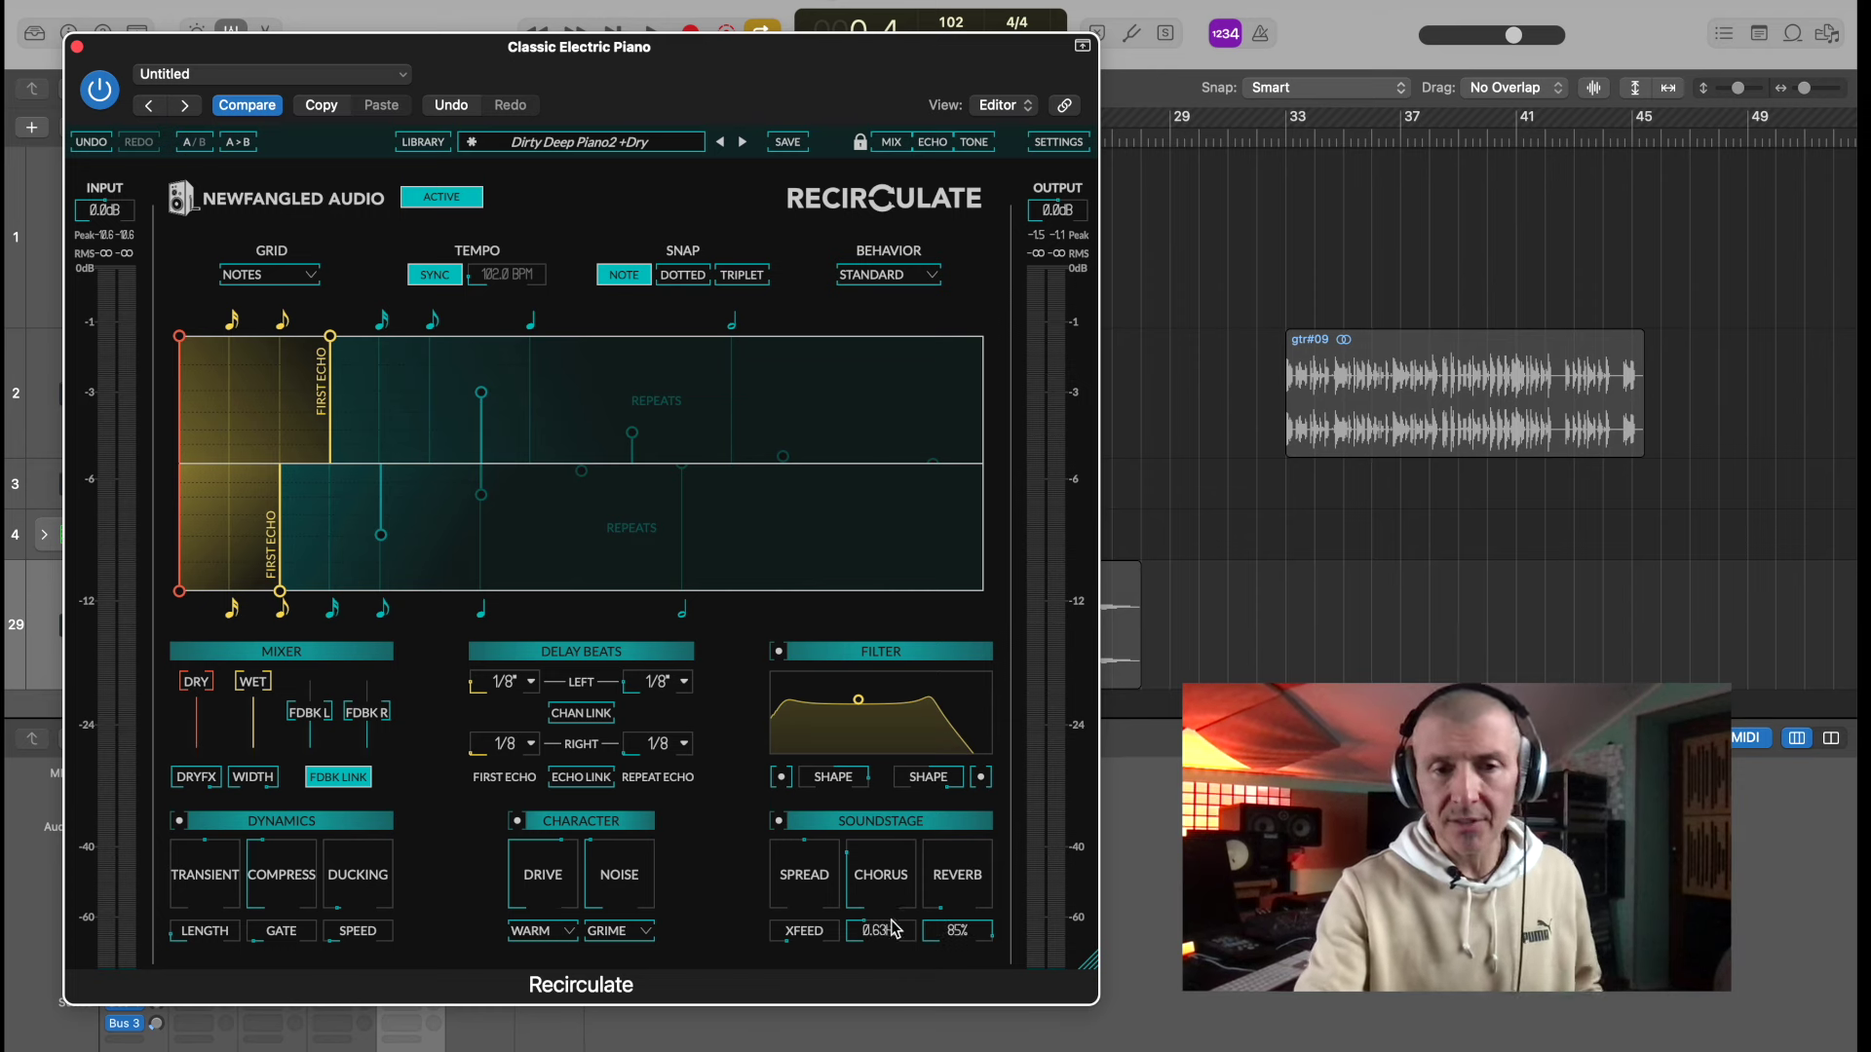
key("space")
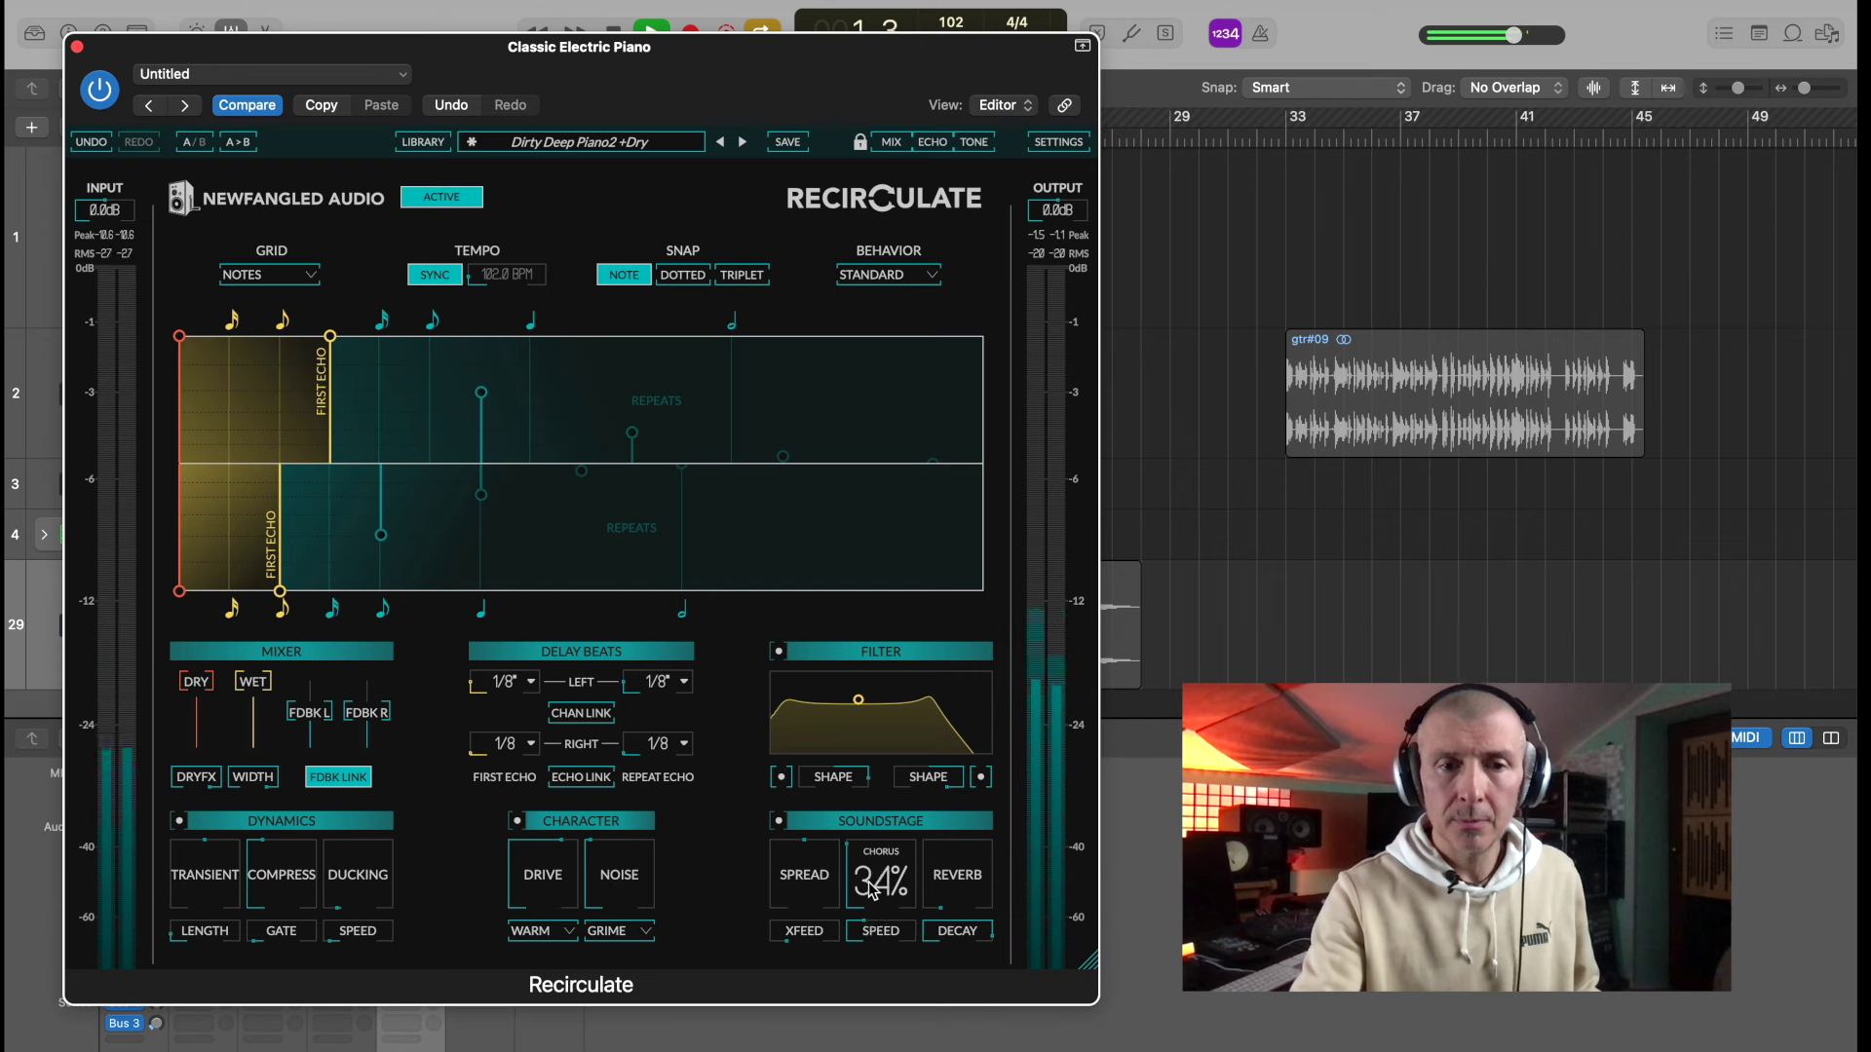
- Raise Soundstage Spread and Reverb and try a narrower mixer Width during playback
left_click_drag(804, 874, 804, 808)
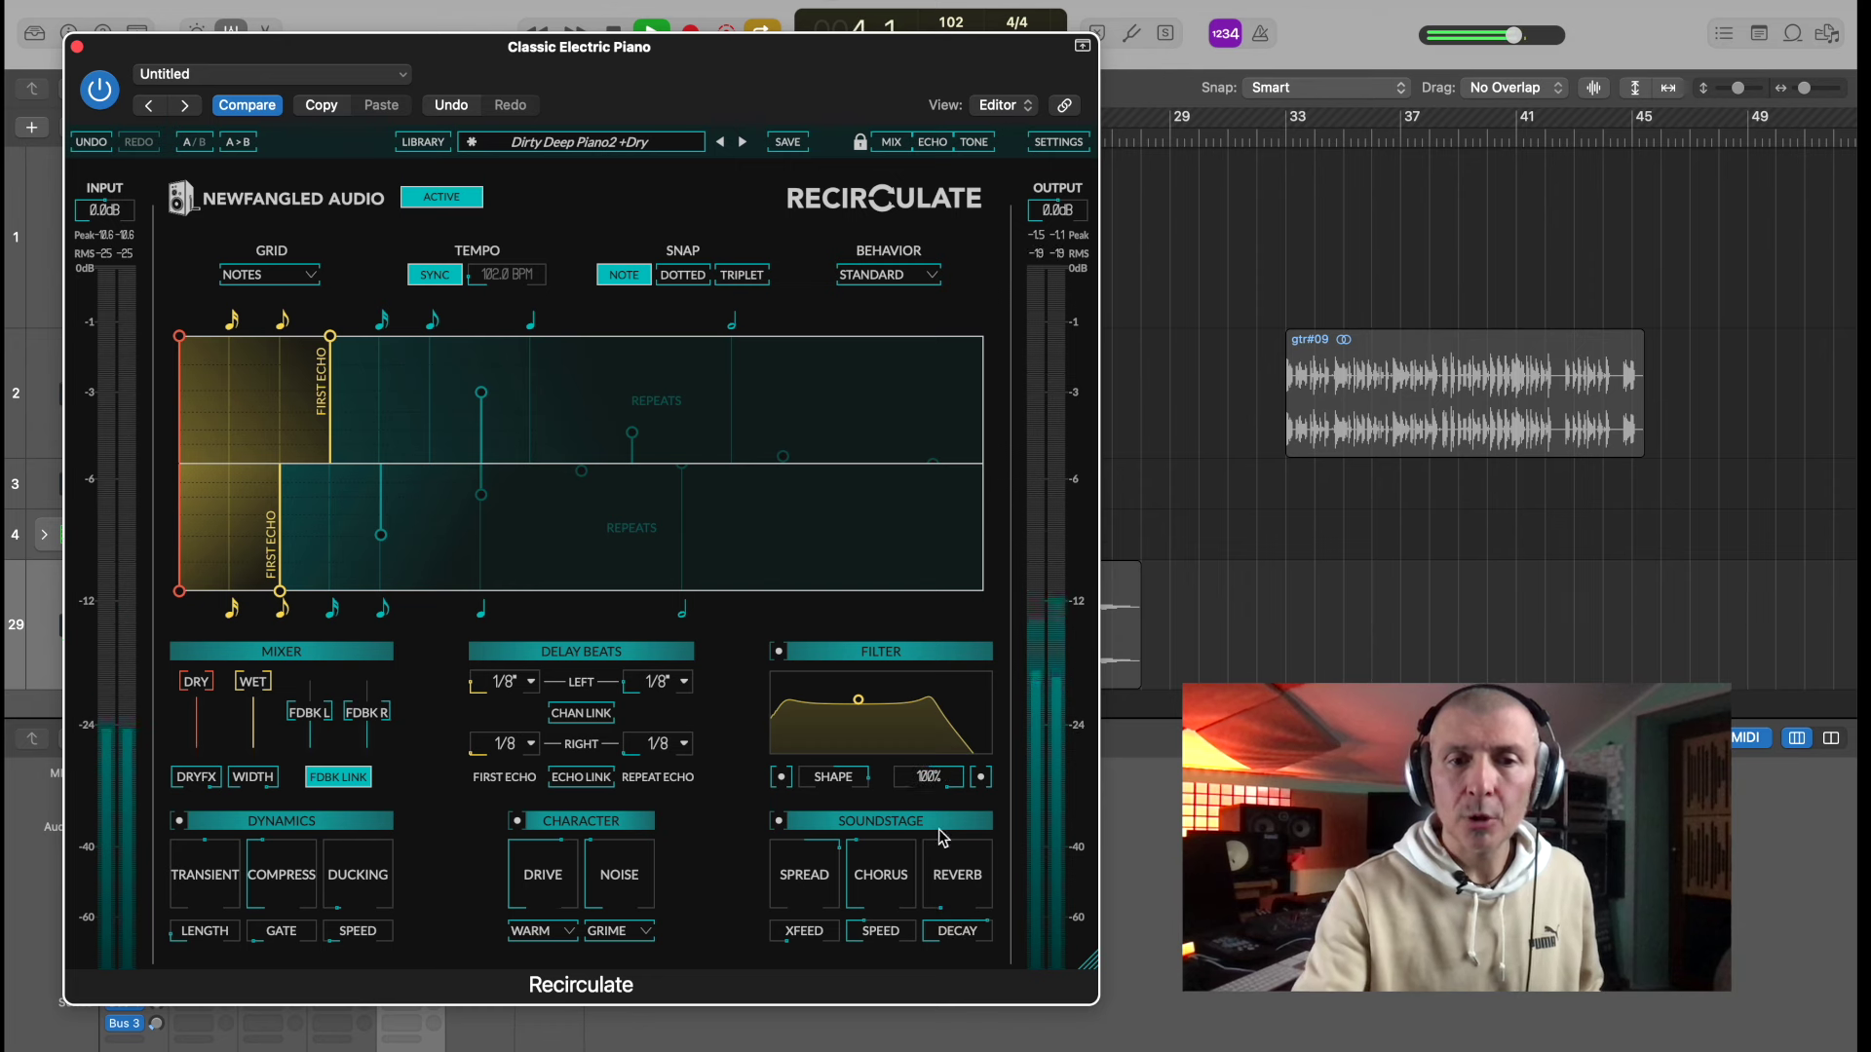
left_click_drag(942, 850, 936, 776)
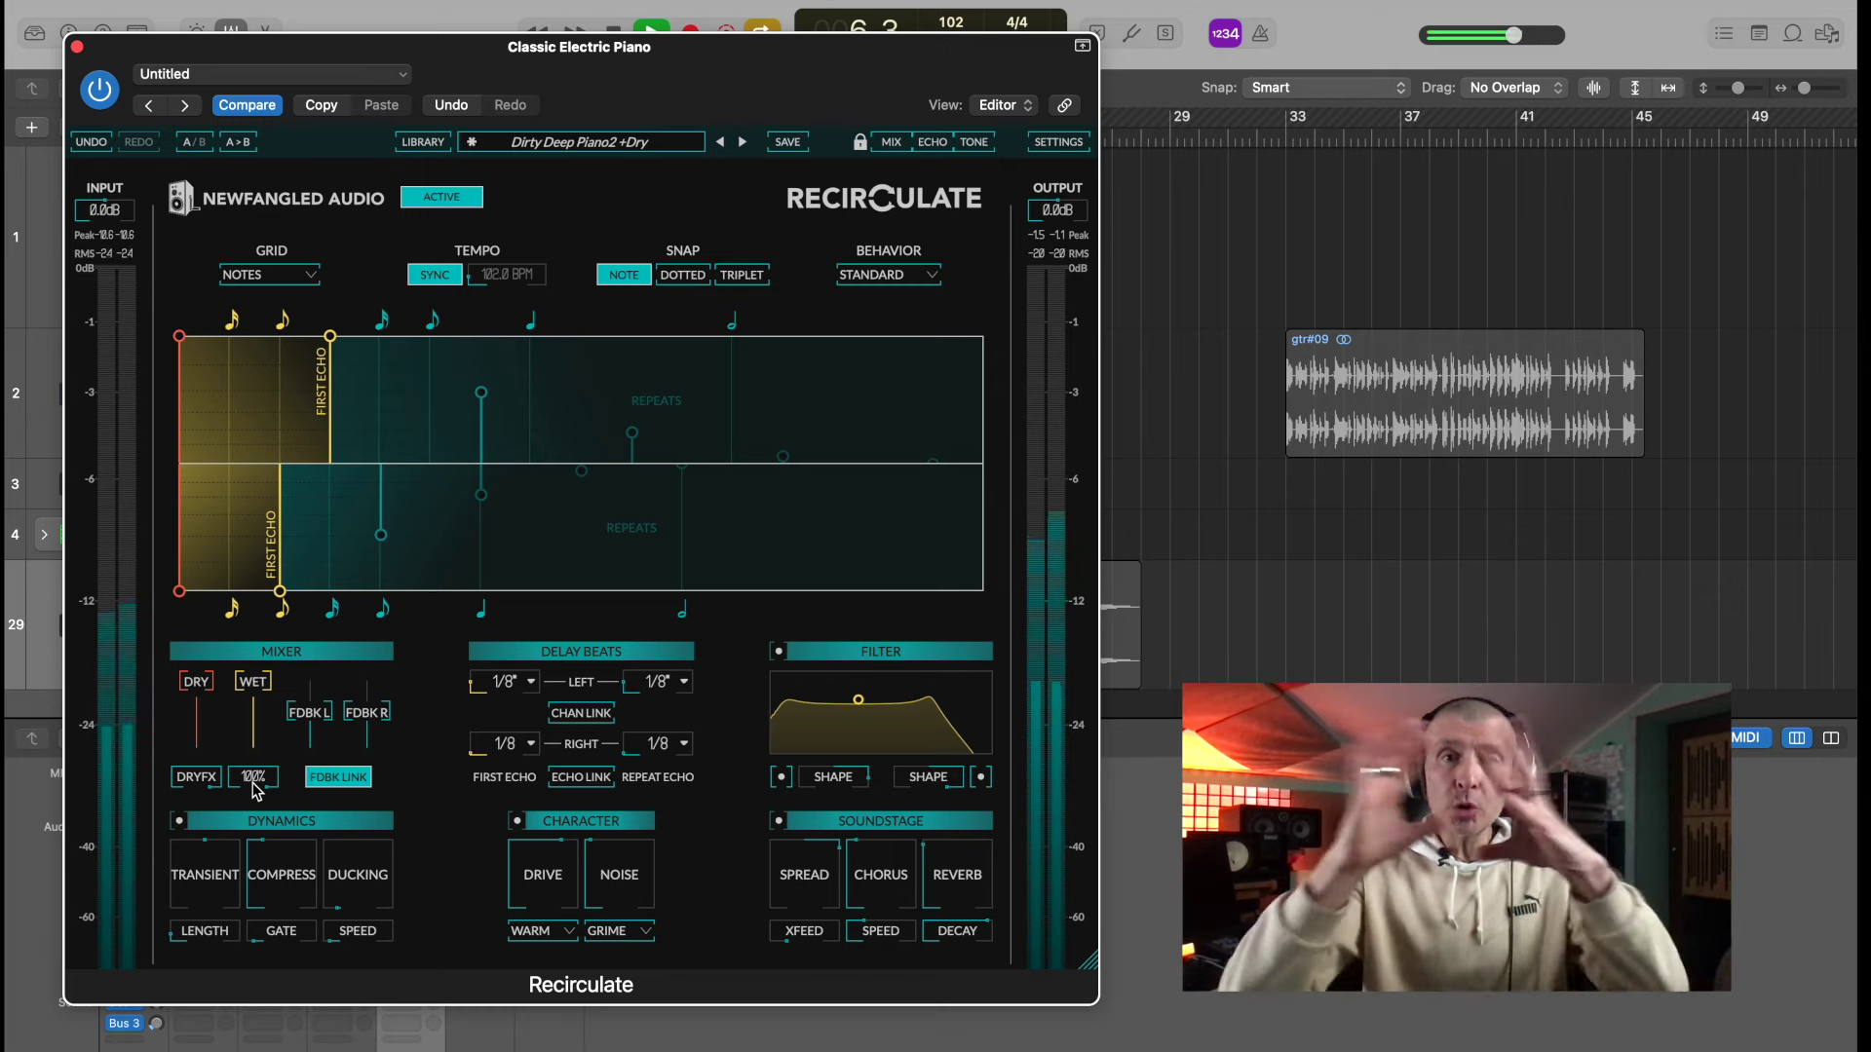
left_click_drag(255, 804, 248, 910)
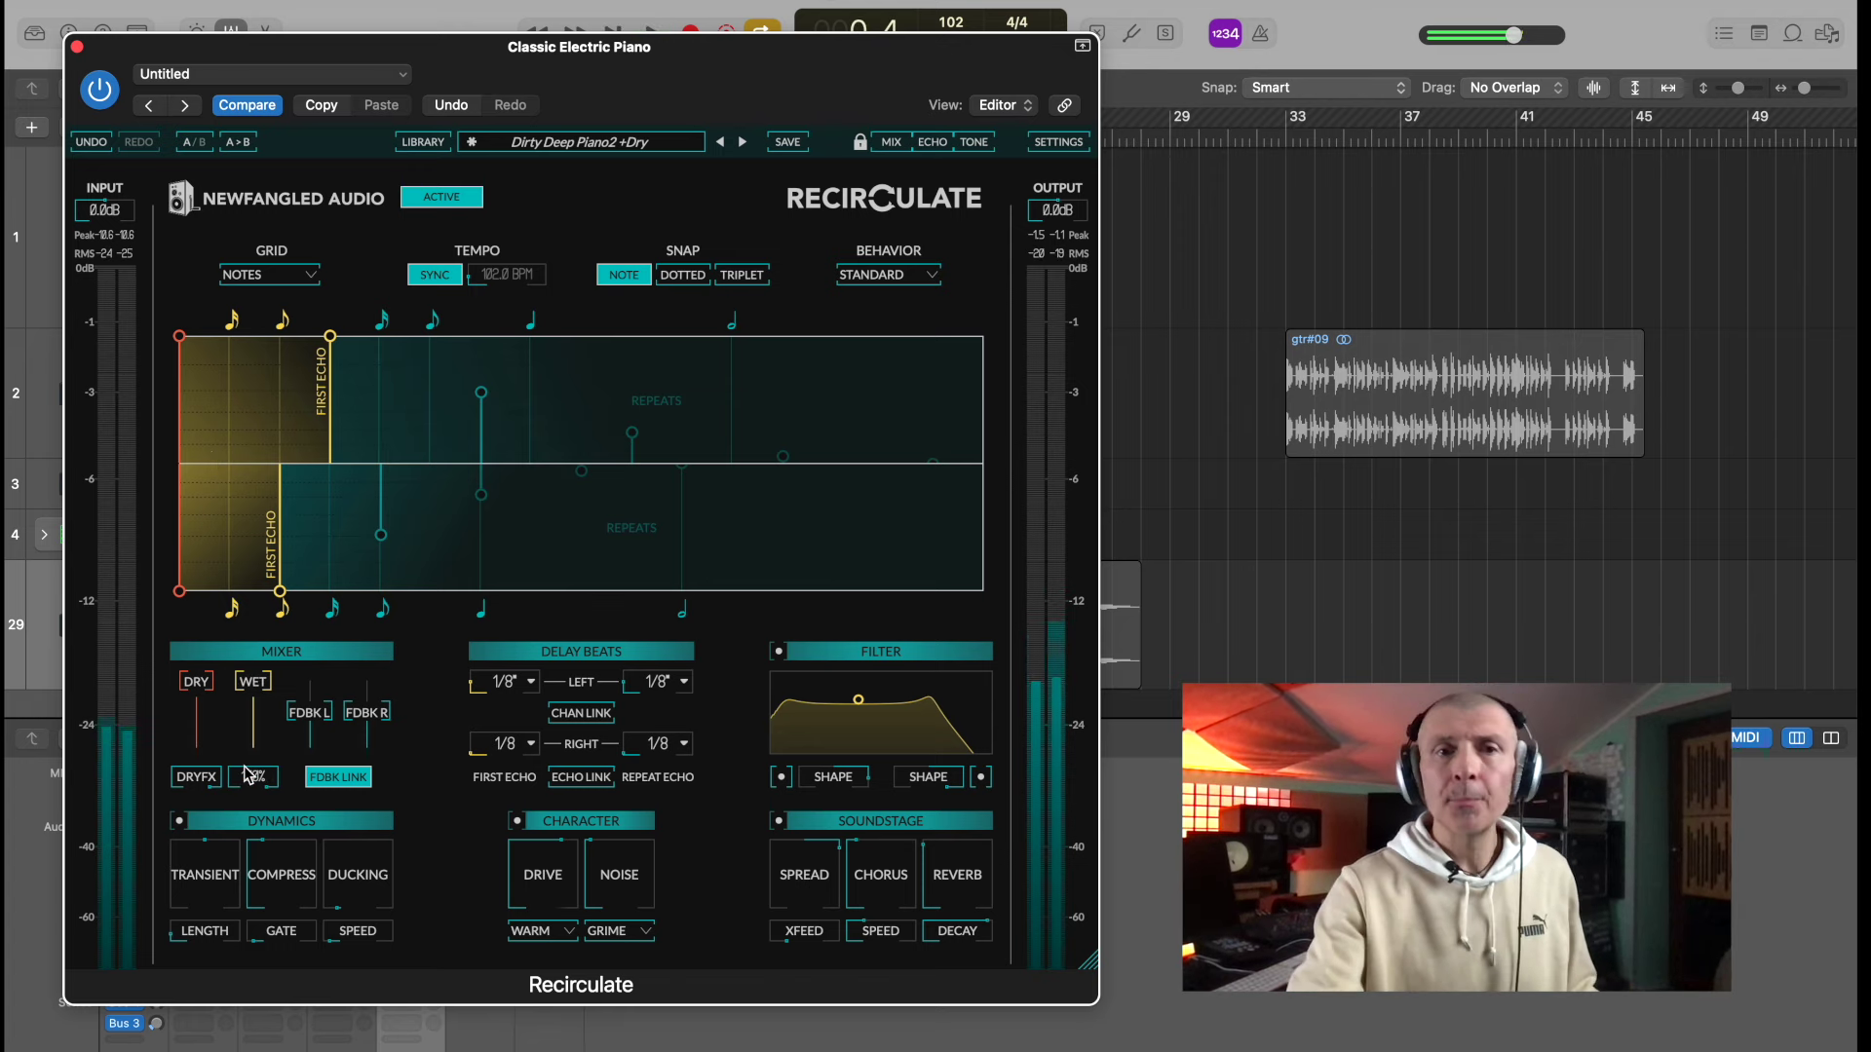
- Switch the delay Behavior to Granular and load the Grain Delay+Dry preset
left_click(889, 275)
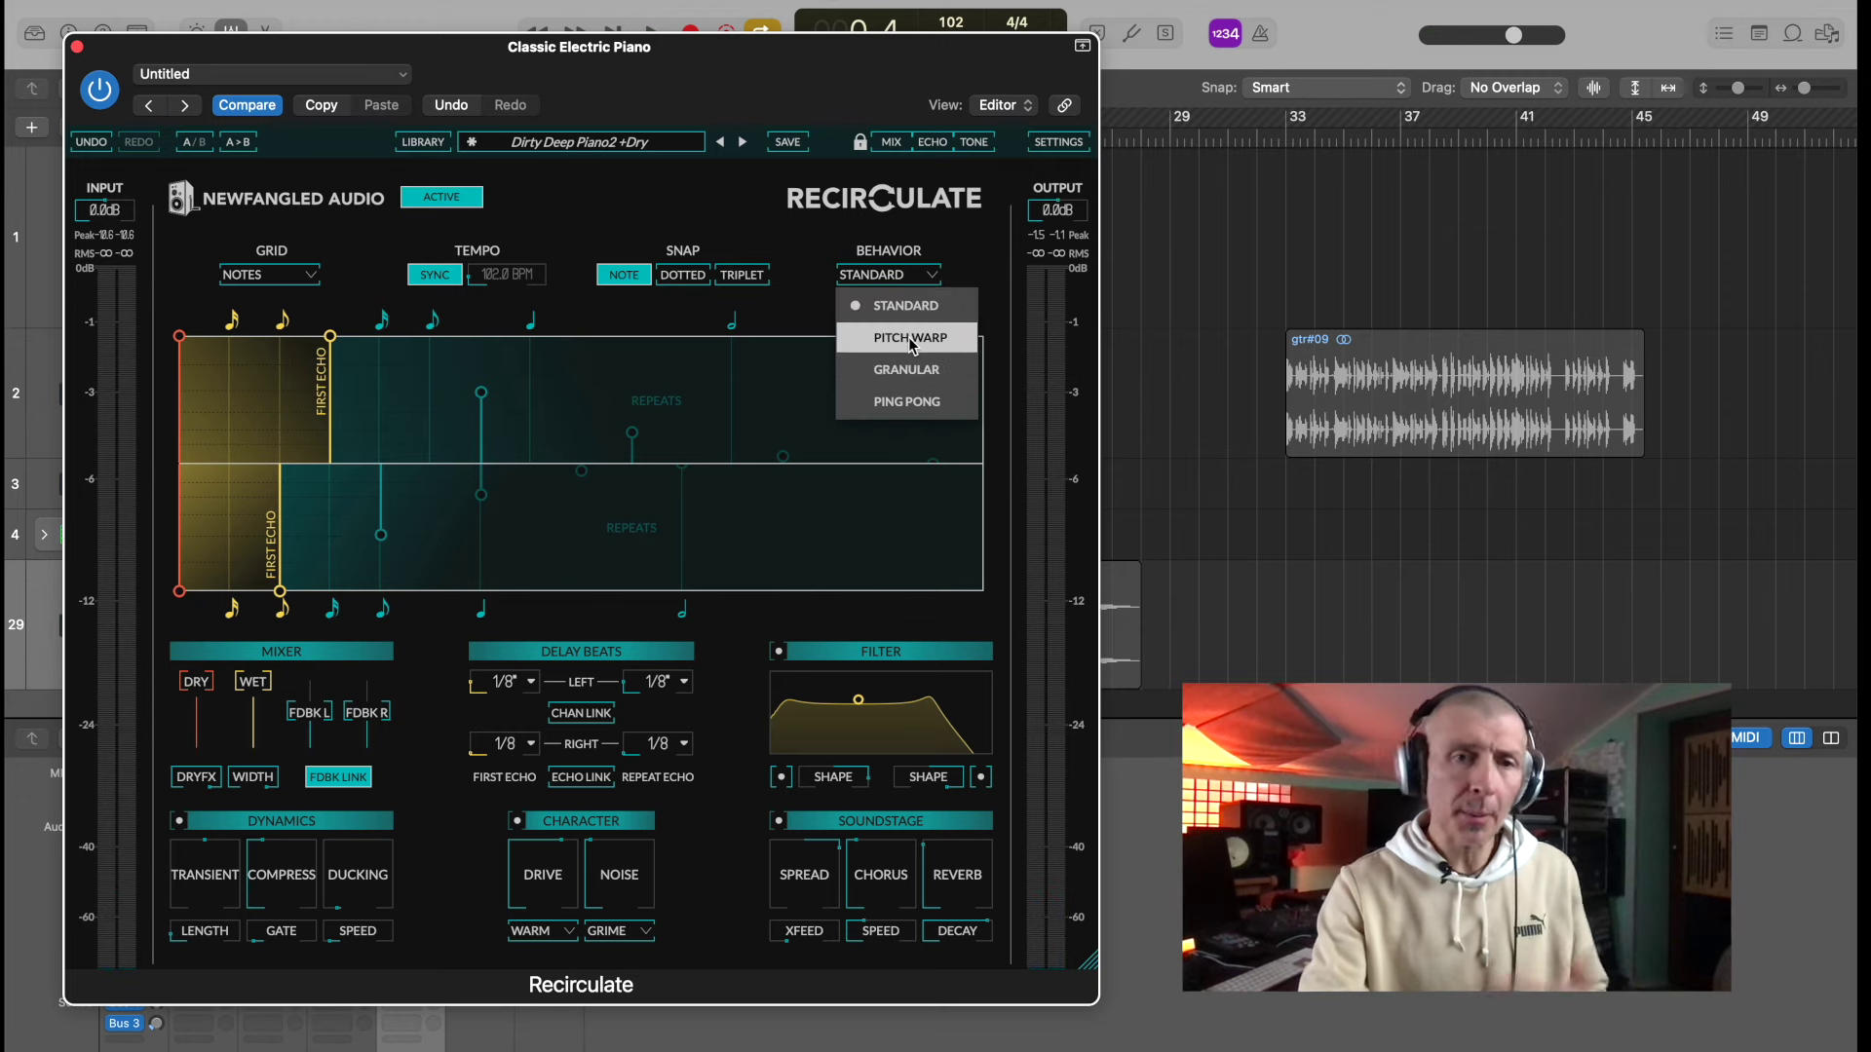
left_click(908, 371)
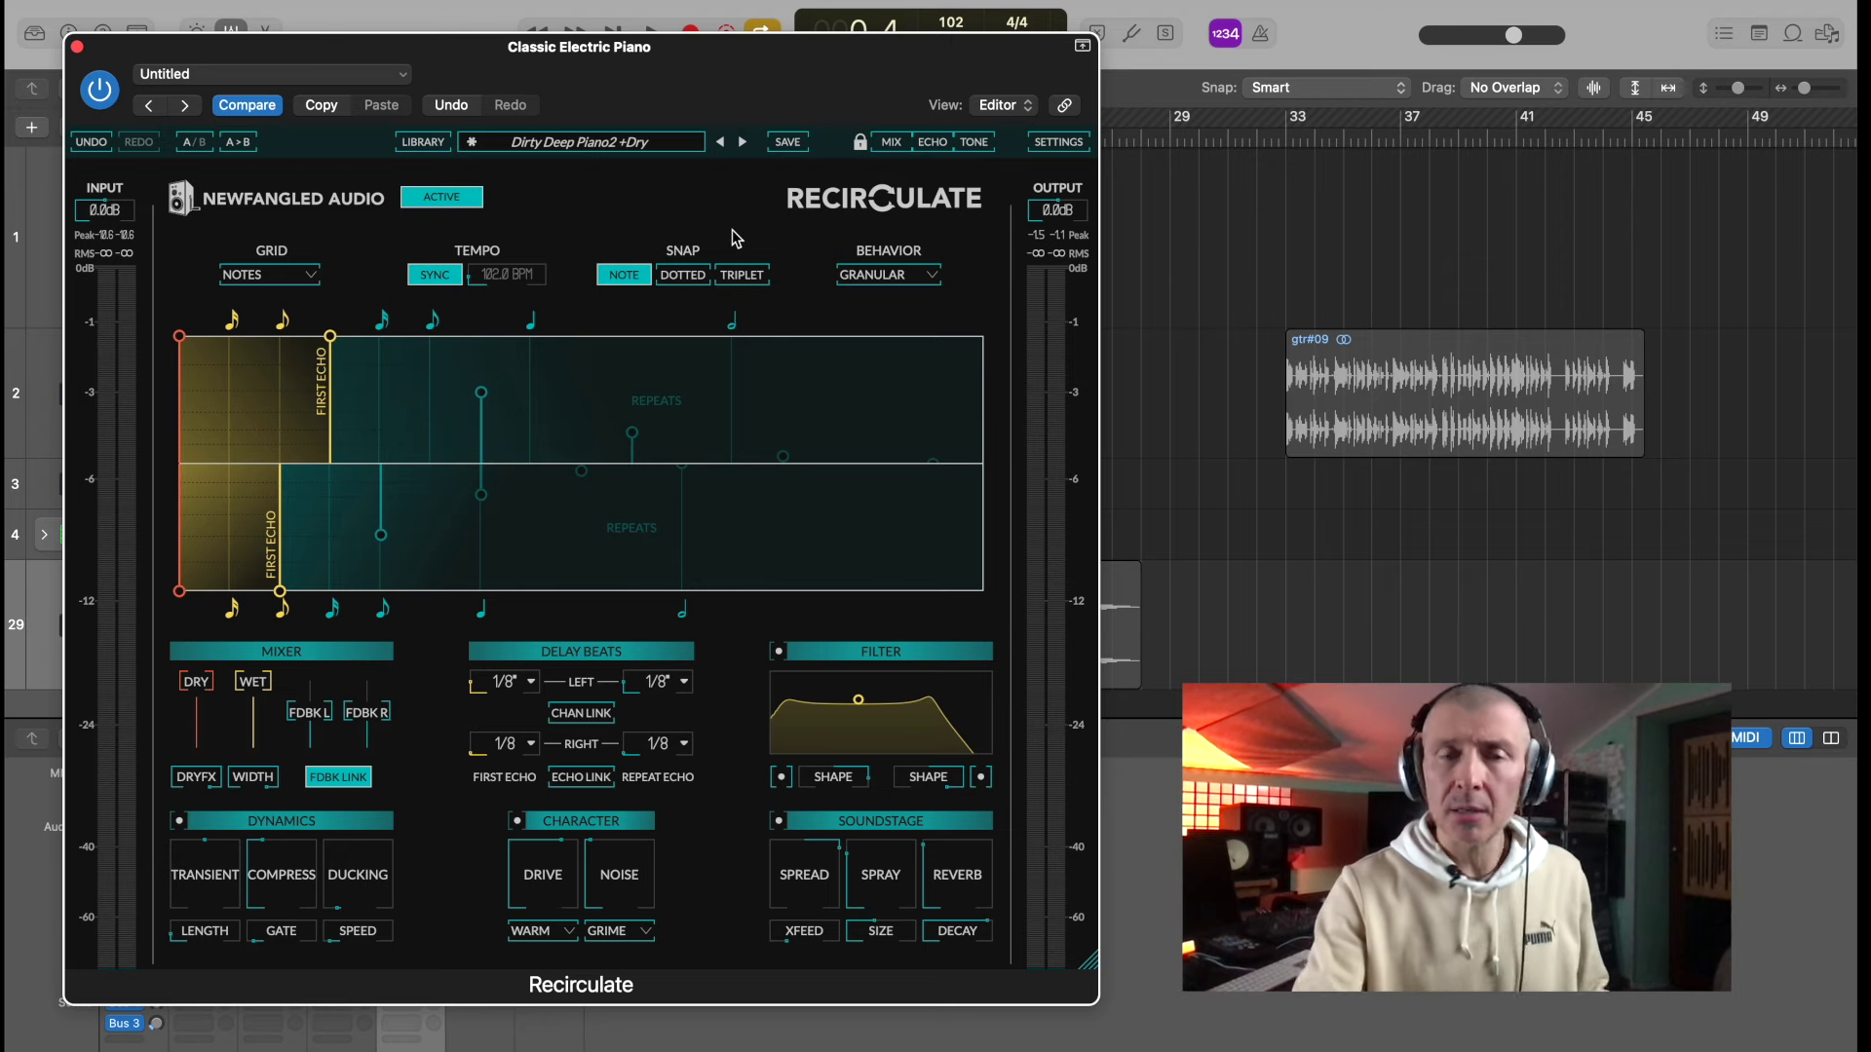
left_click(576, 144)
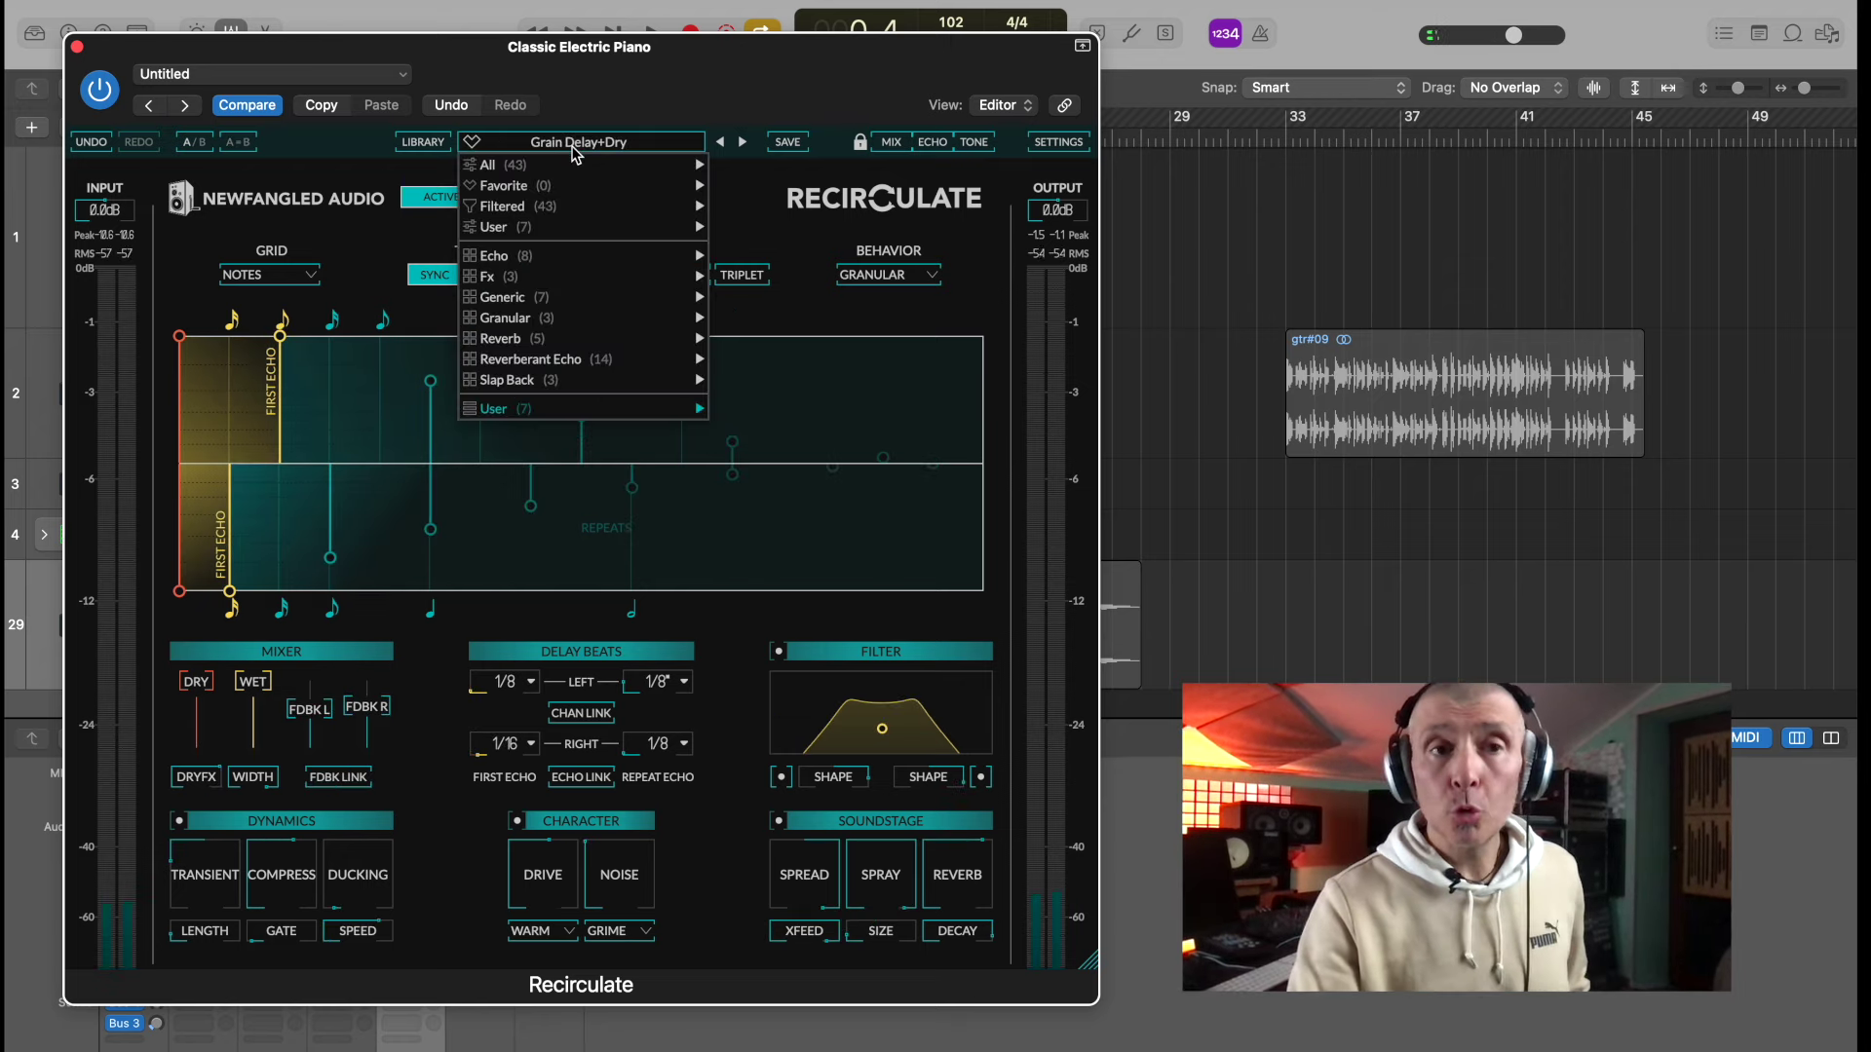
left_click(920, 511)
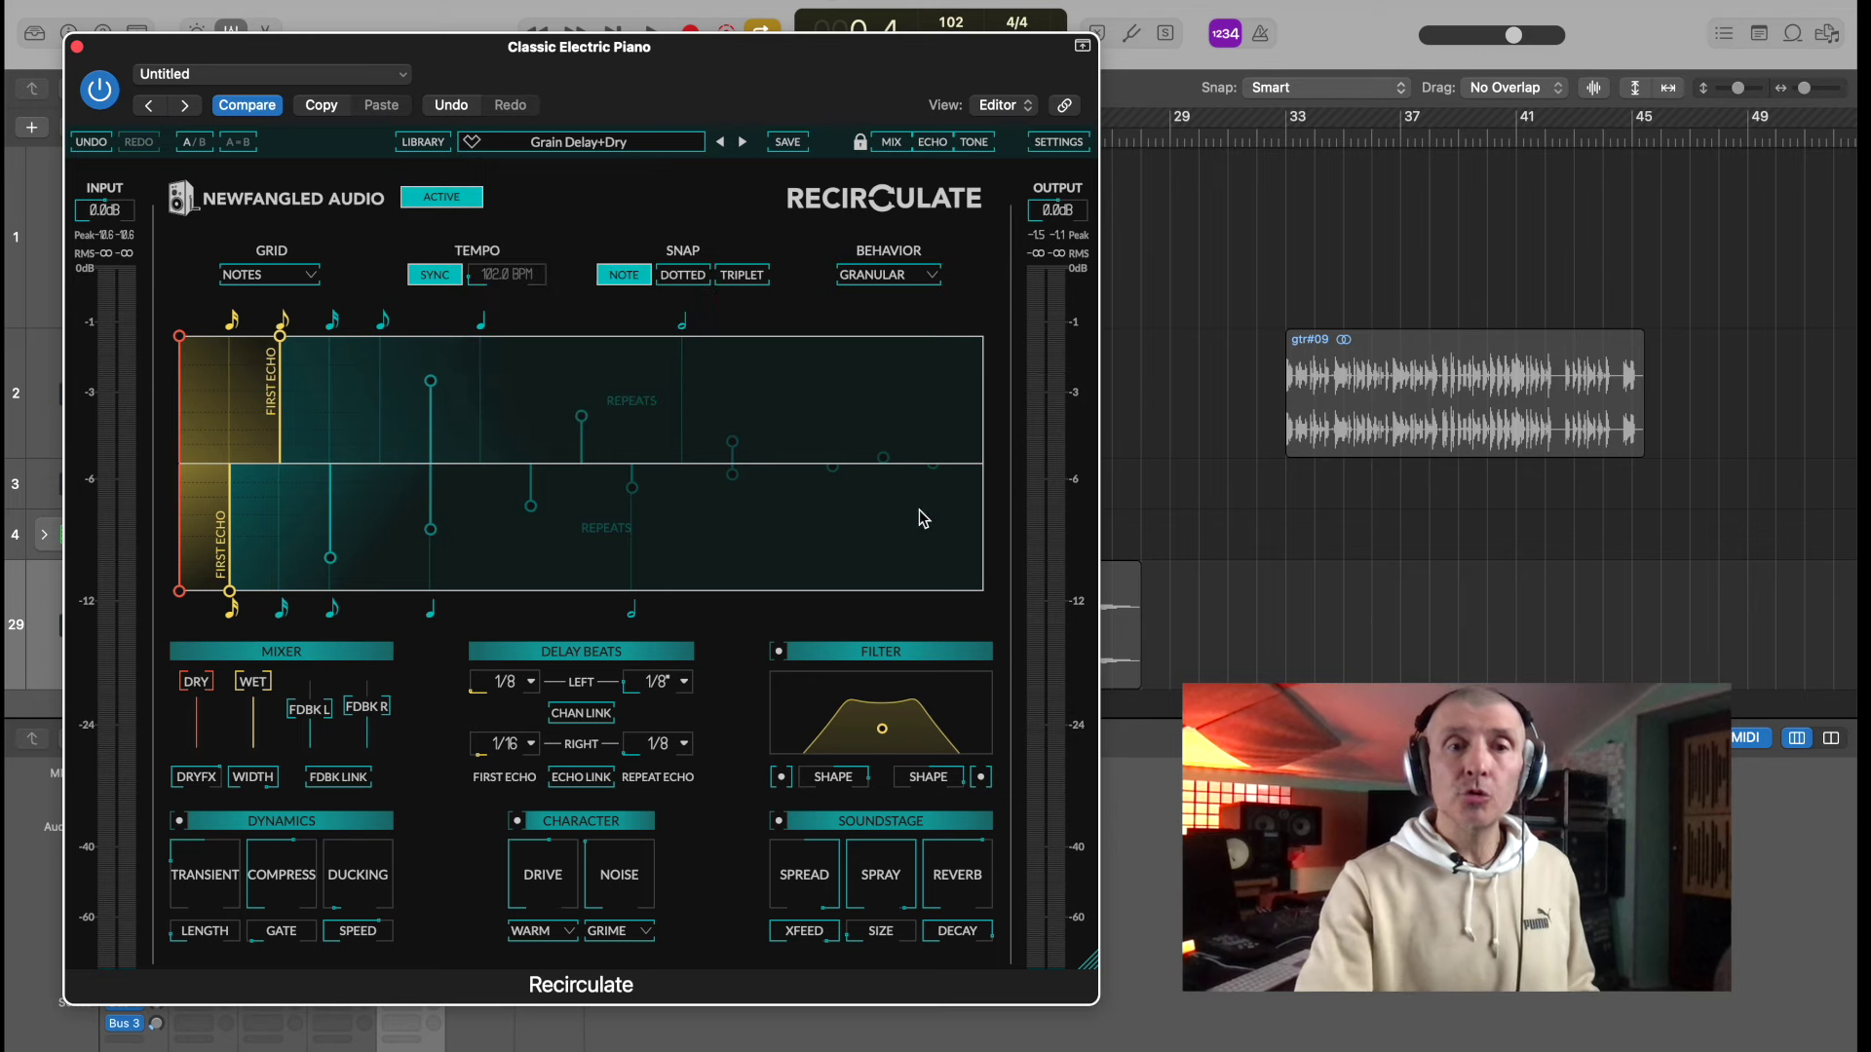
- Play the granular preset, raise the right feedback, and lower Spray to 65%
key("space")
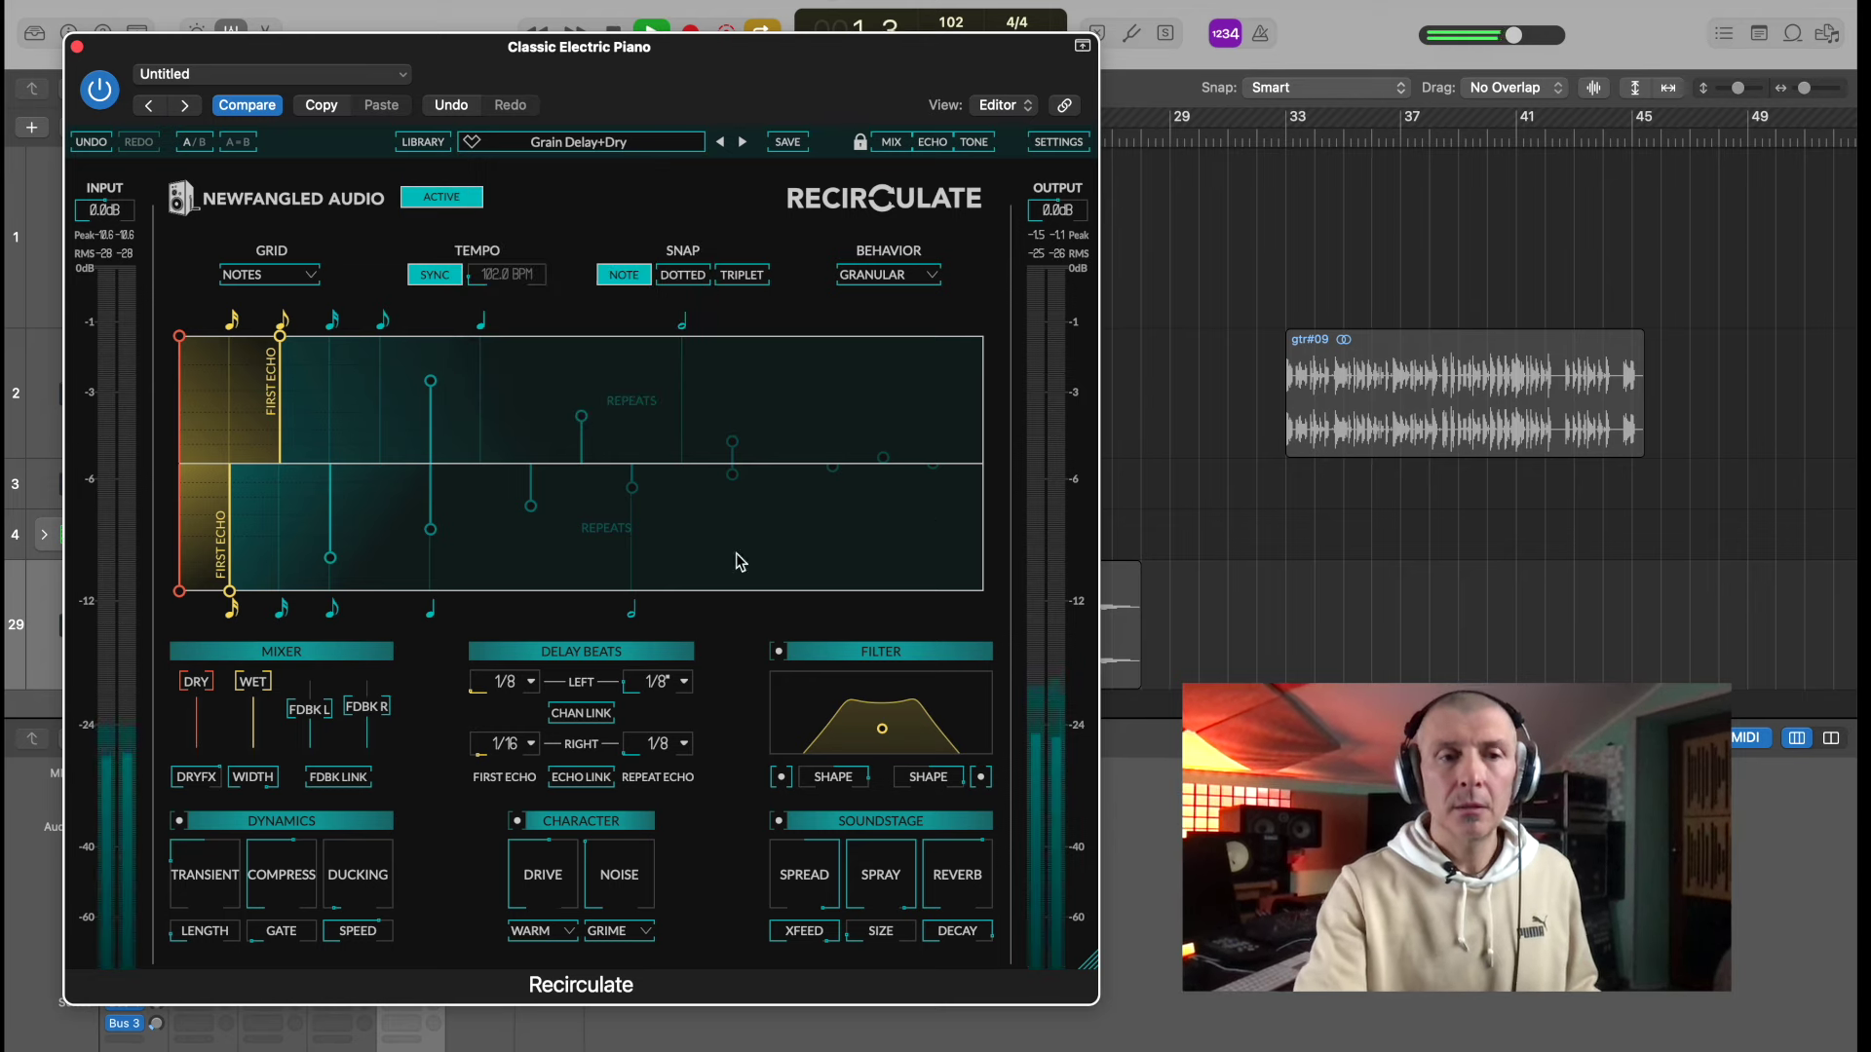
left_click_drag(367, 709, 361, 698)
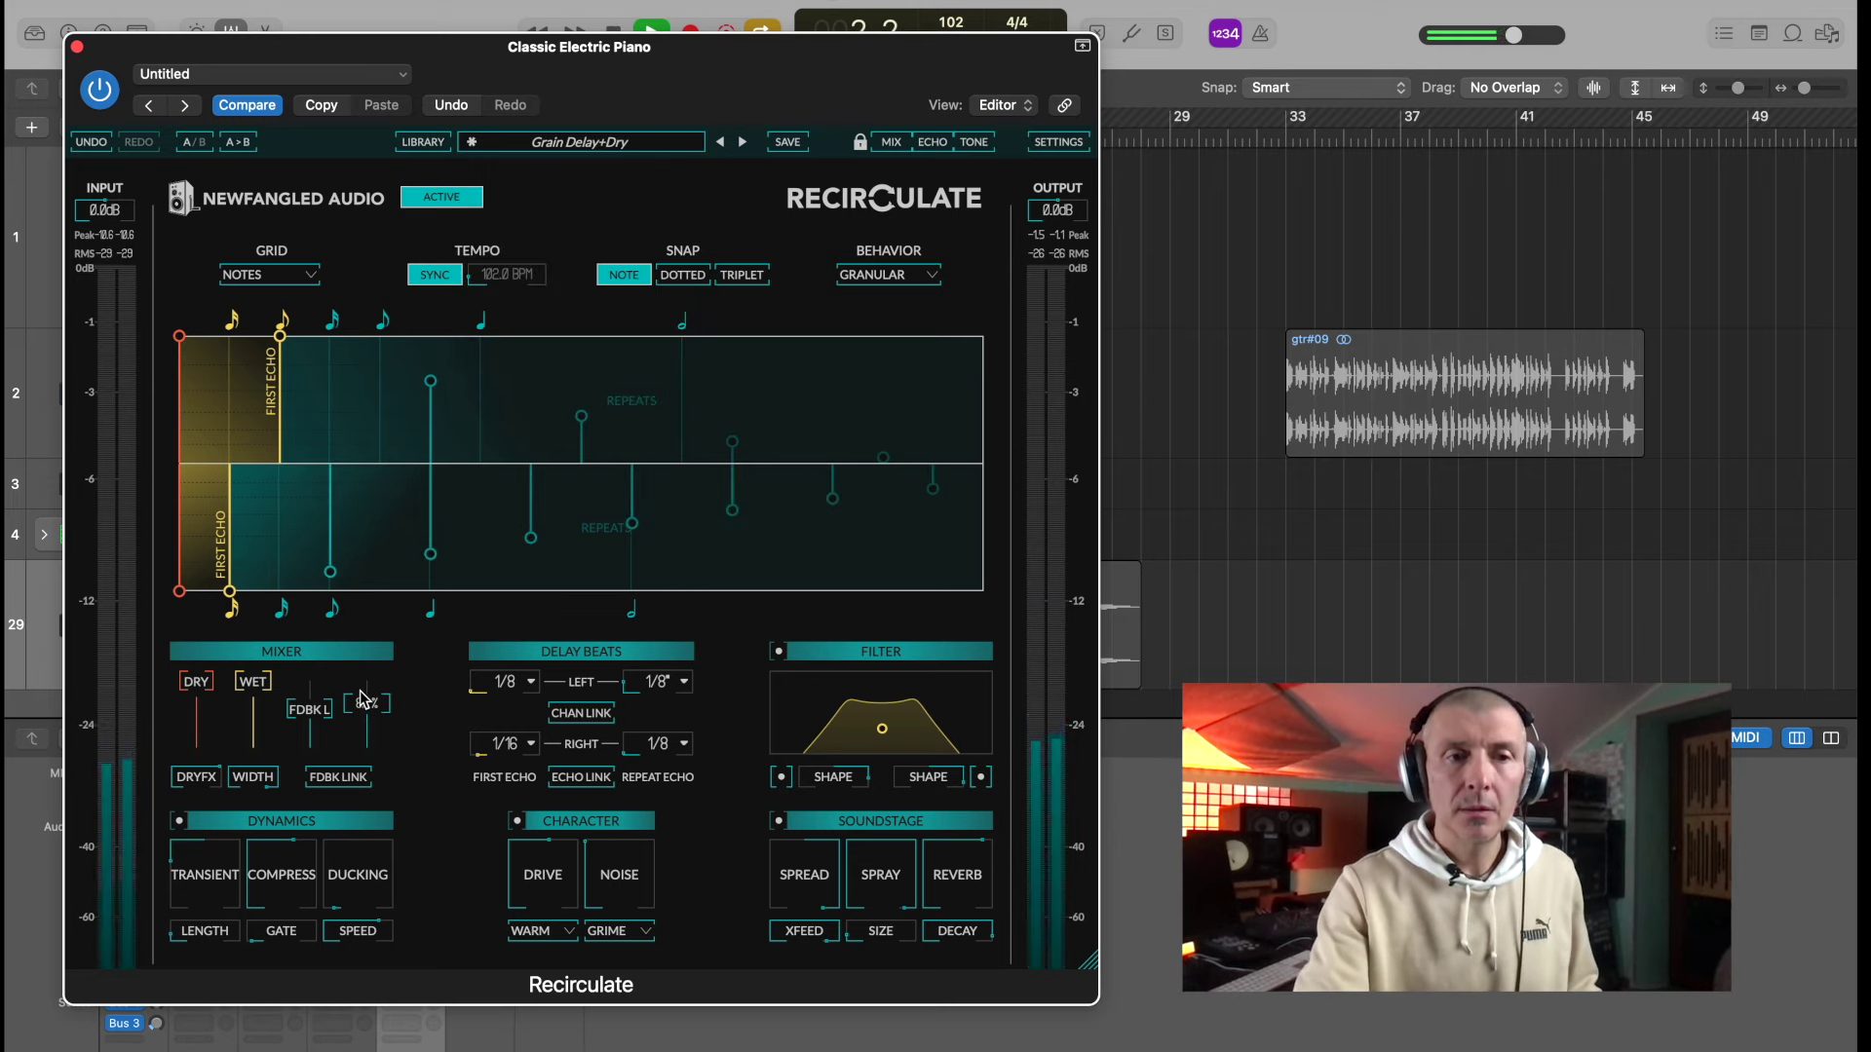
mouse_move(886, 883)
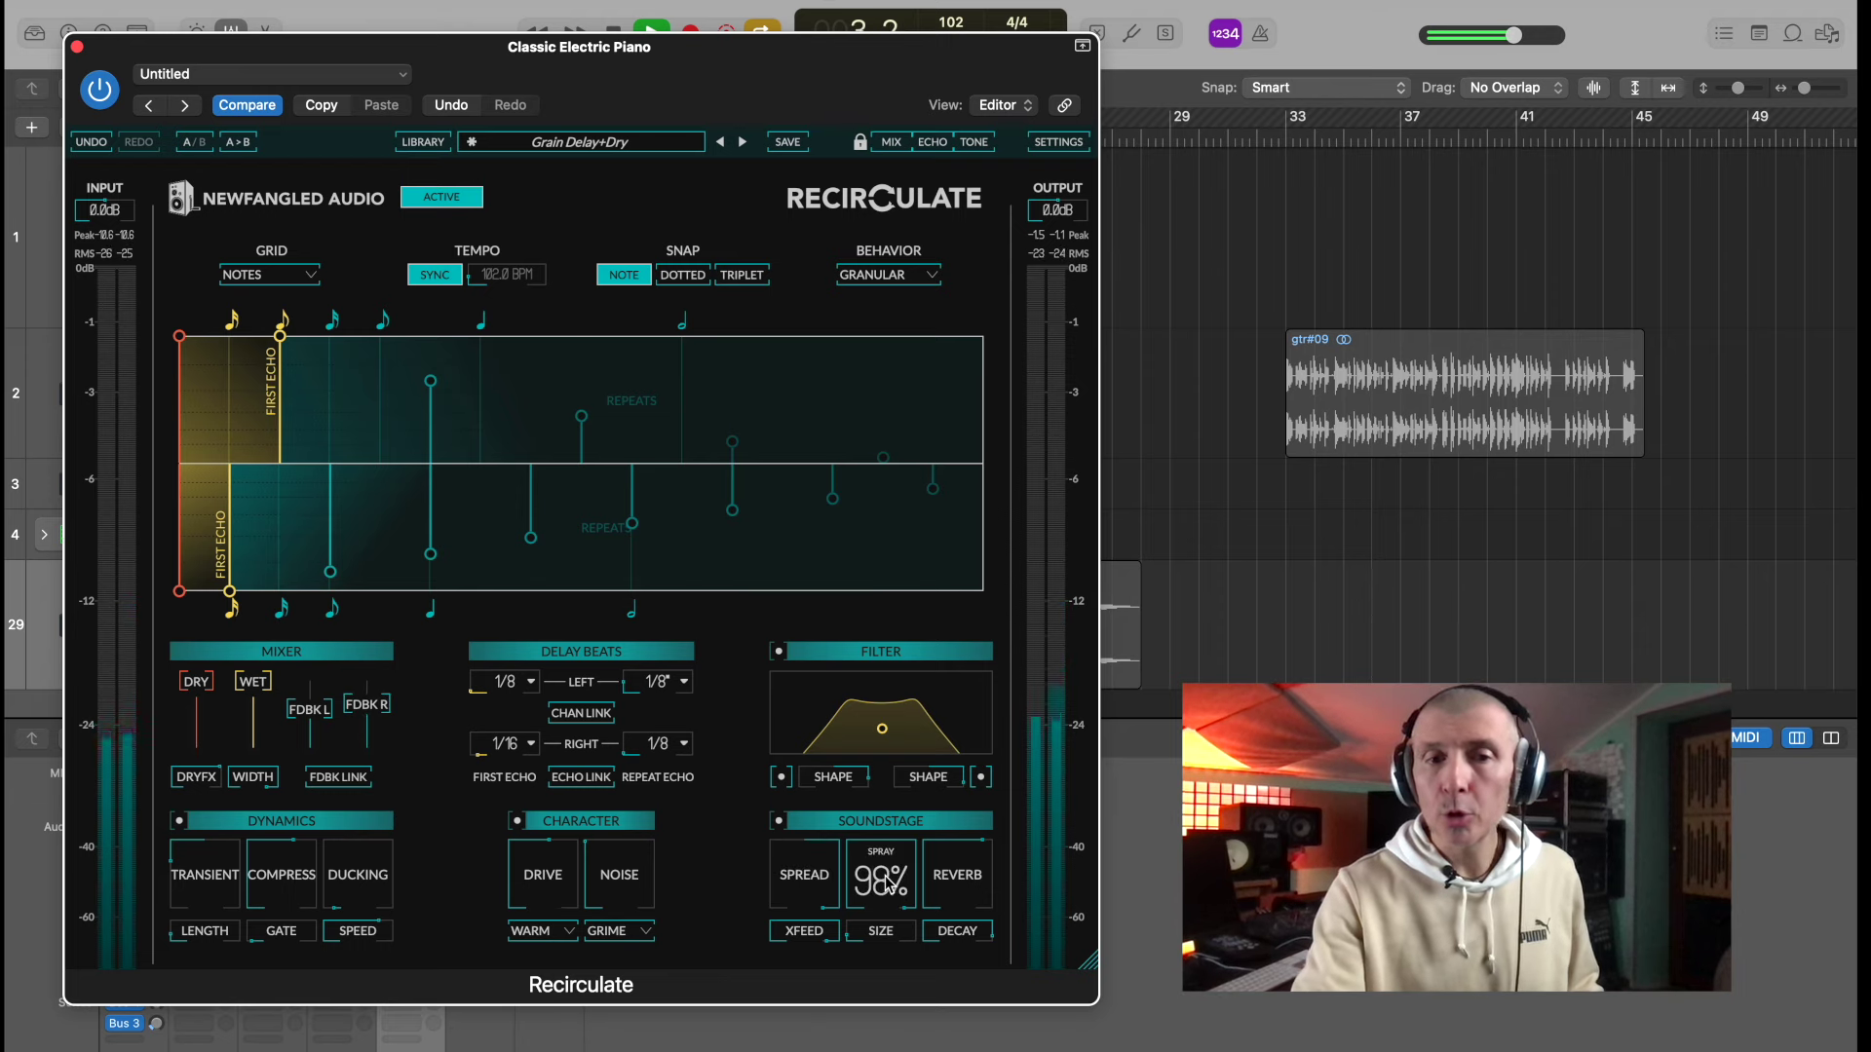
left_click_drag(883, 992, 883, 1051)
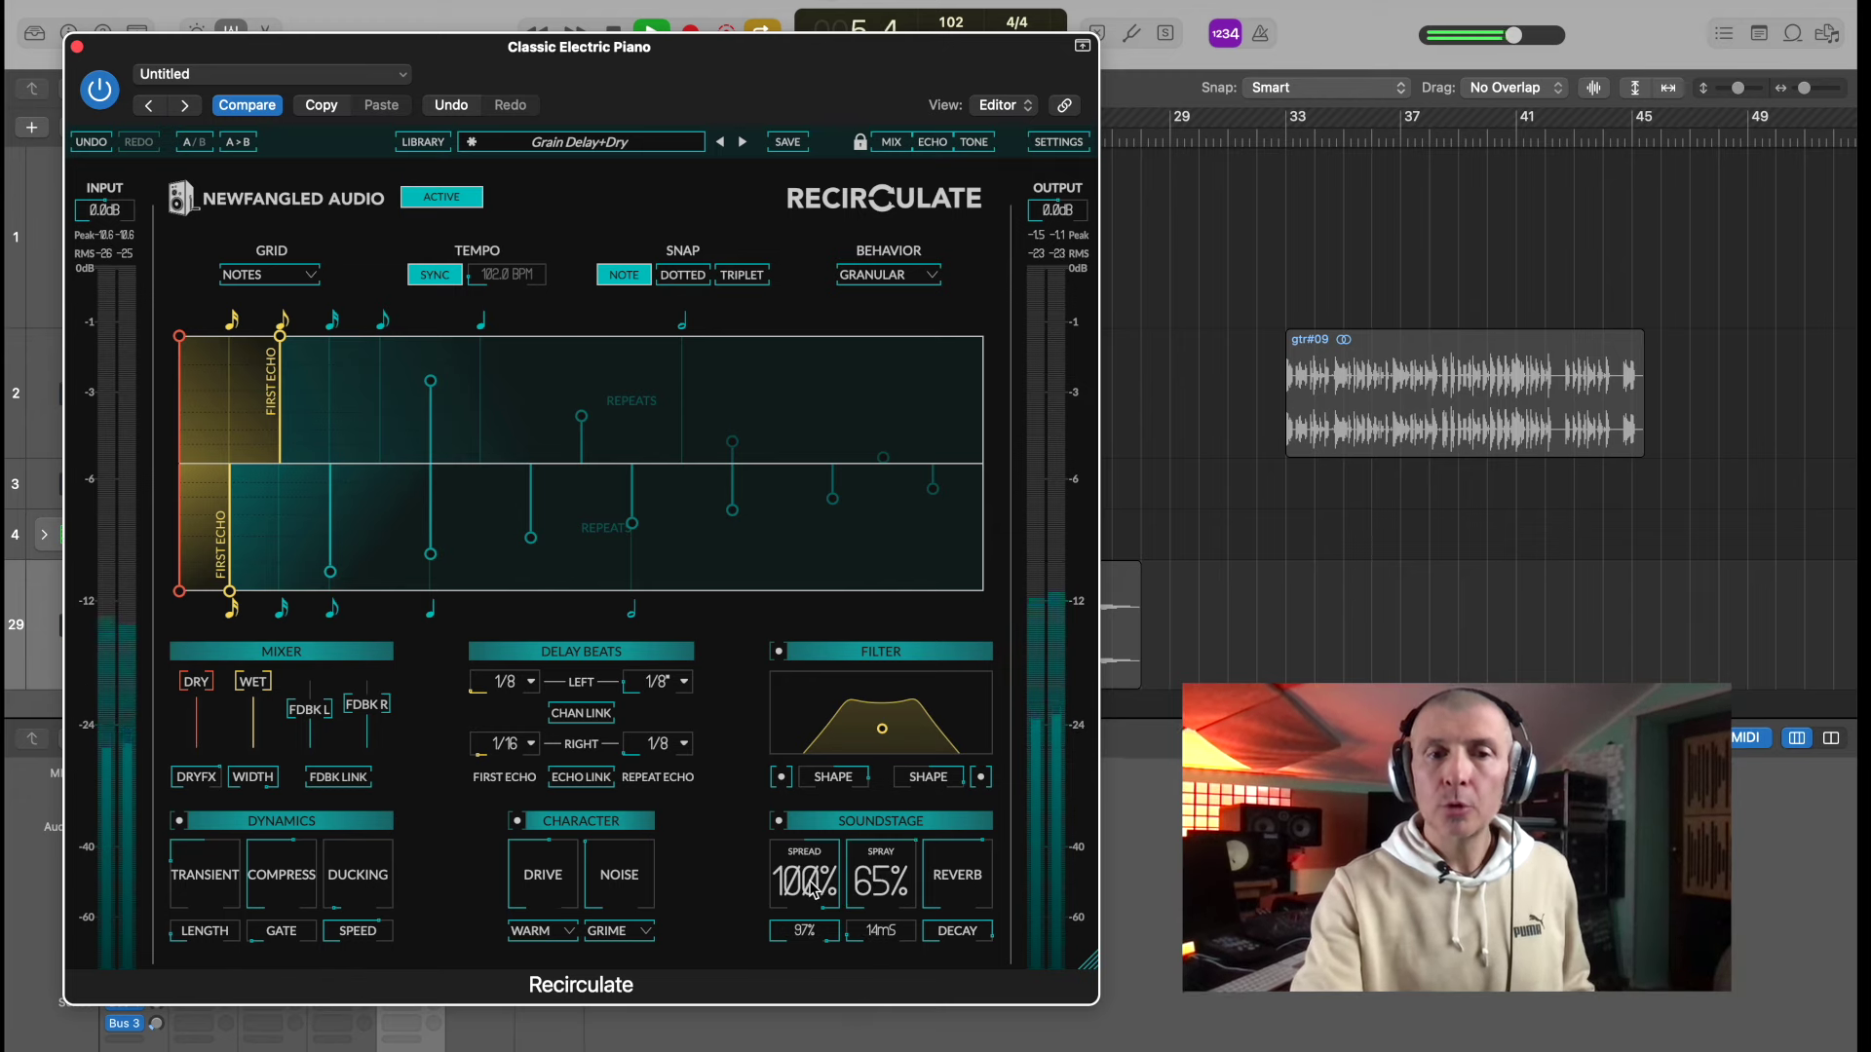
mouse_move(808, 959)
mouse_move(870, 896)
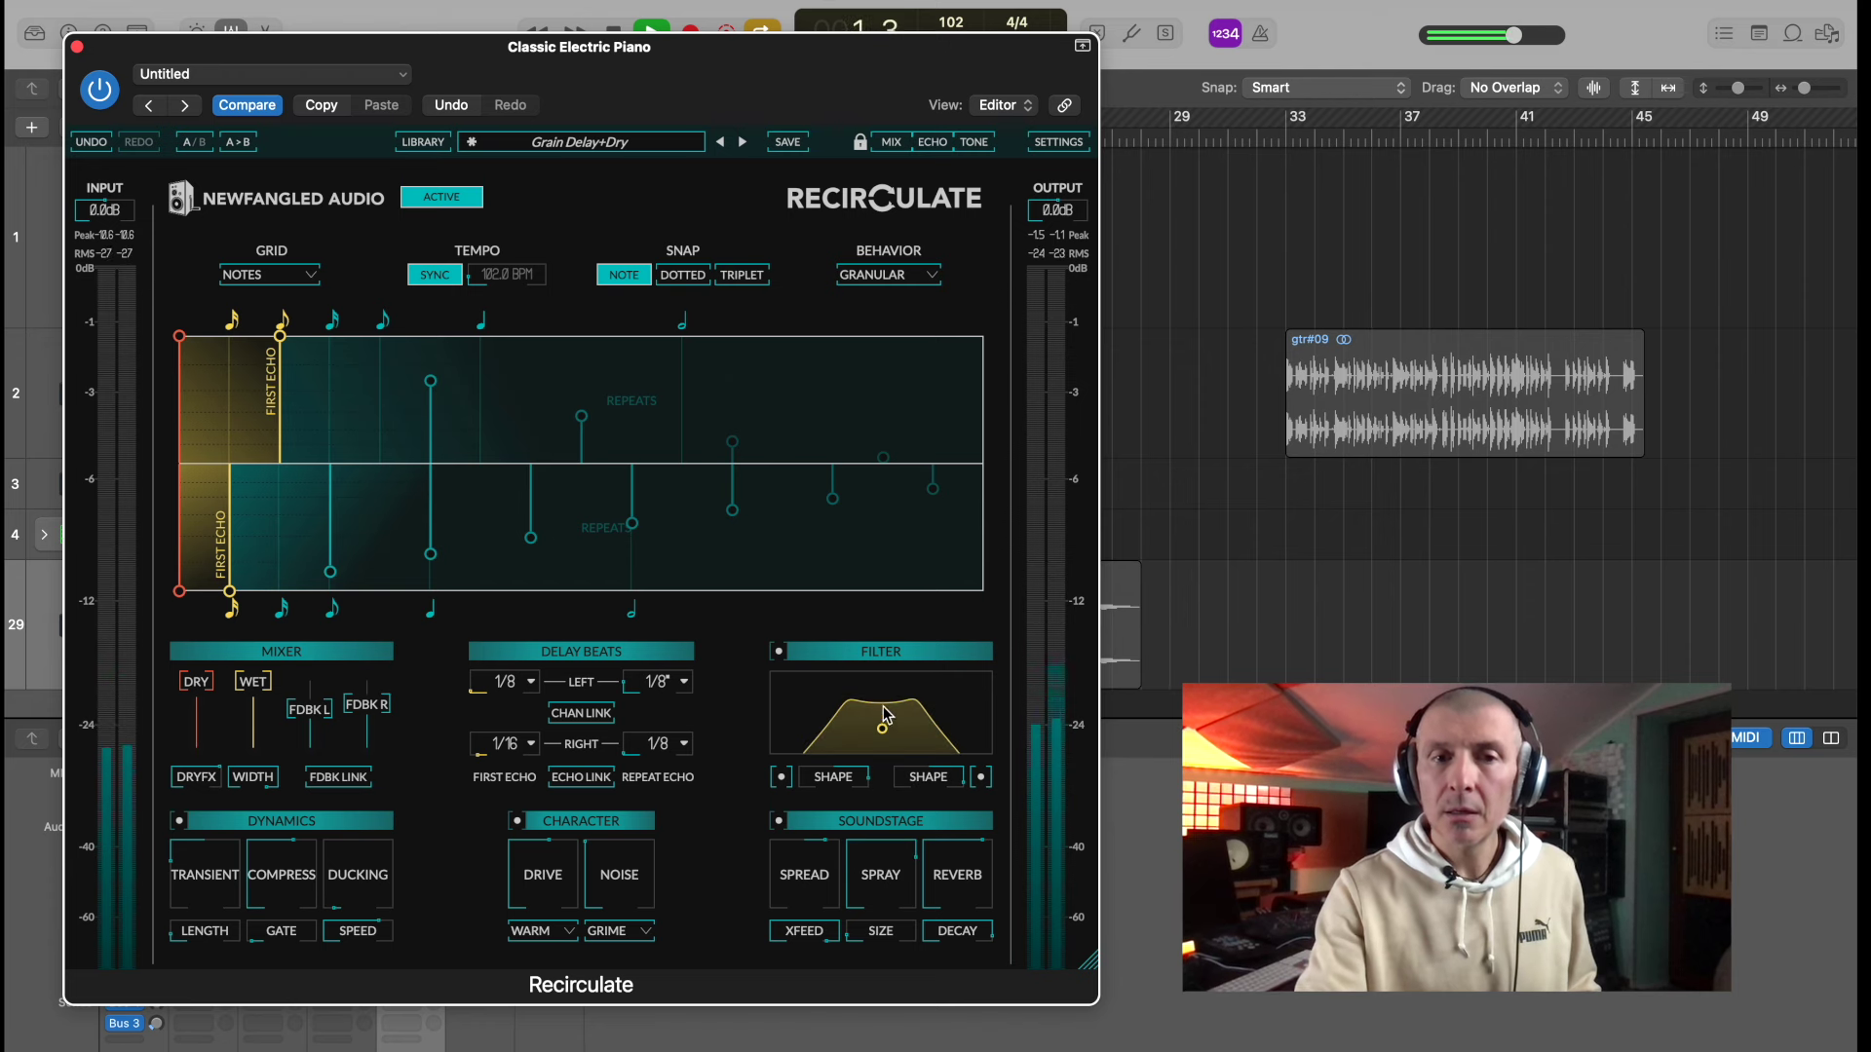
- Widen the filter band and review the available Behavior modes, keeping Granular
left_click_drag(888, 735, 868, 708)
left_click(884, 278)
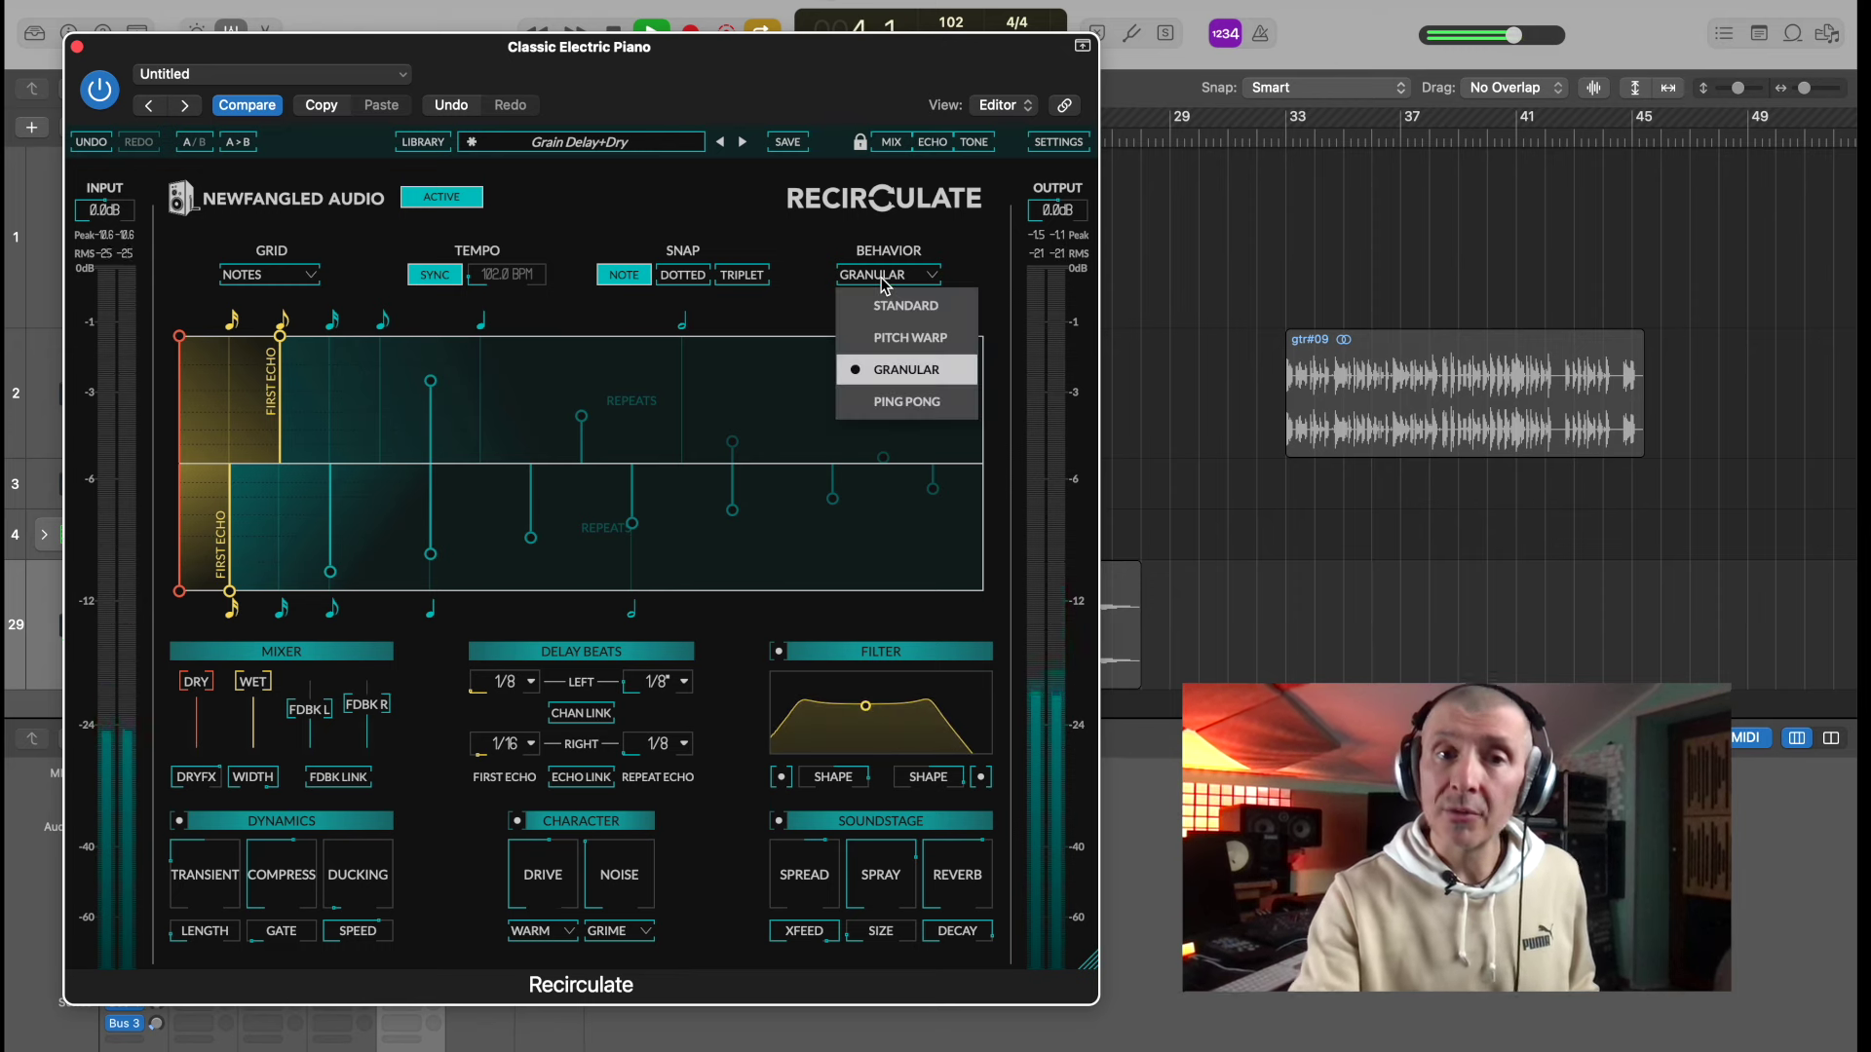
left_click(818, 250)
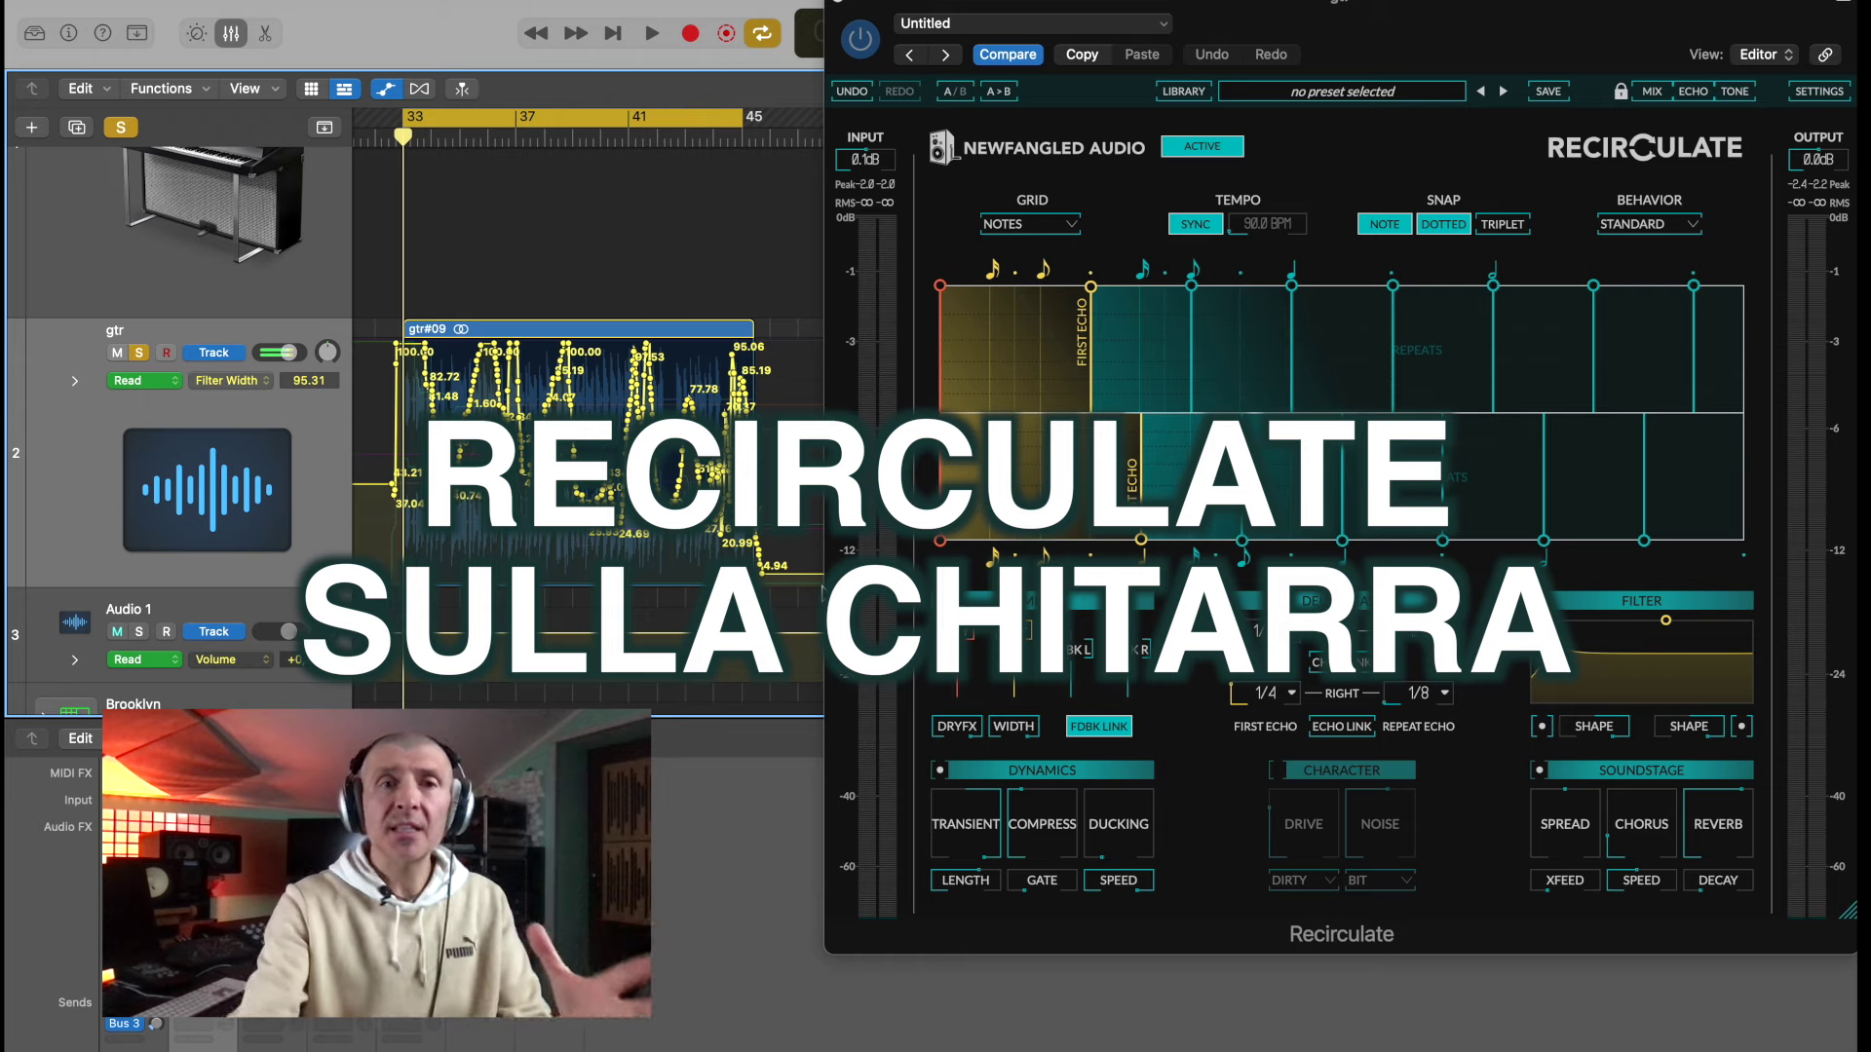
- Compare the guitar track with the delay bypassed and active, and set Compress to 83% during playback
left_click(860, 41)
key("space")
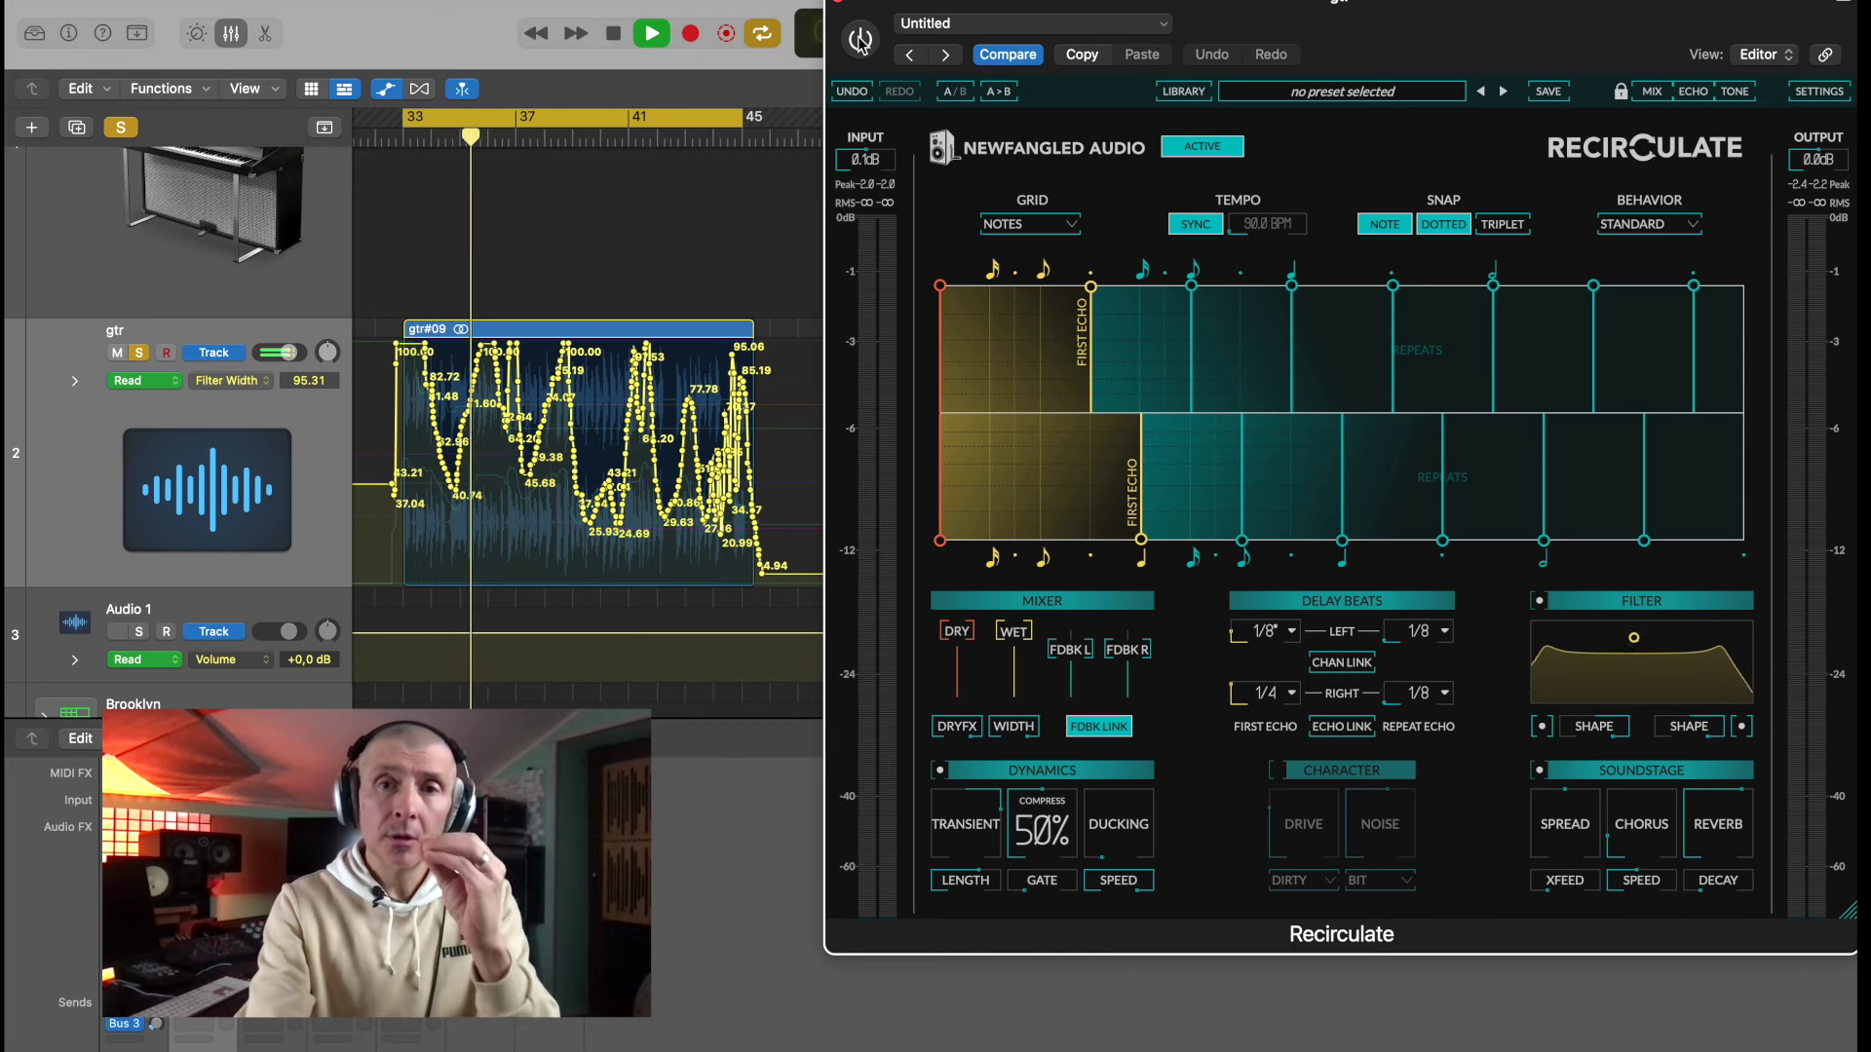
key("space")
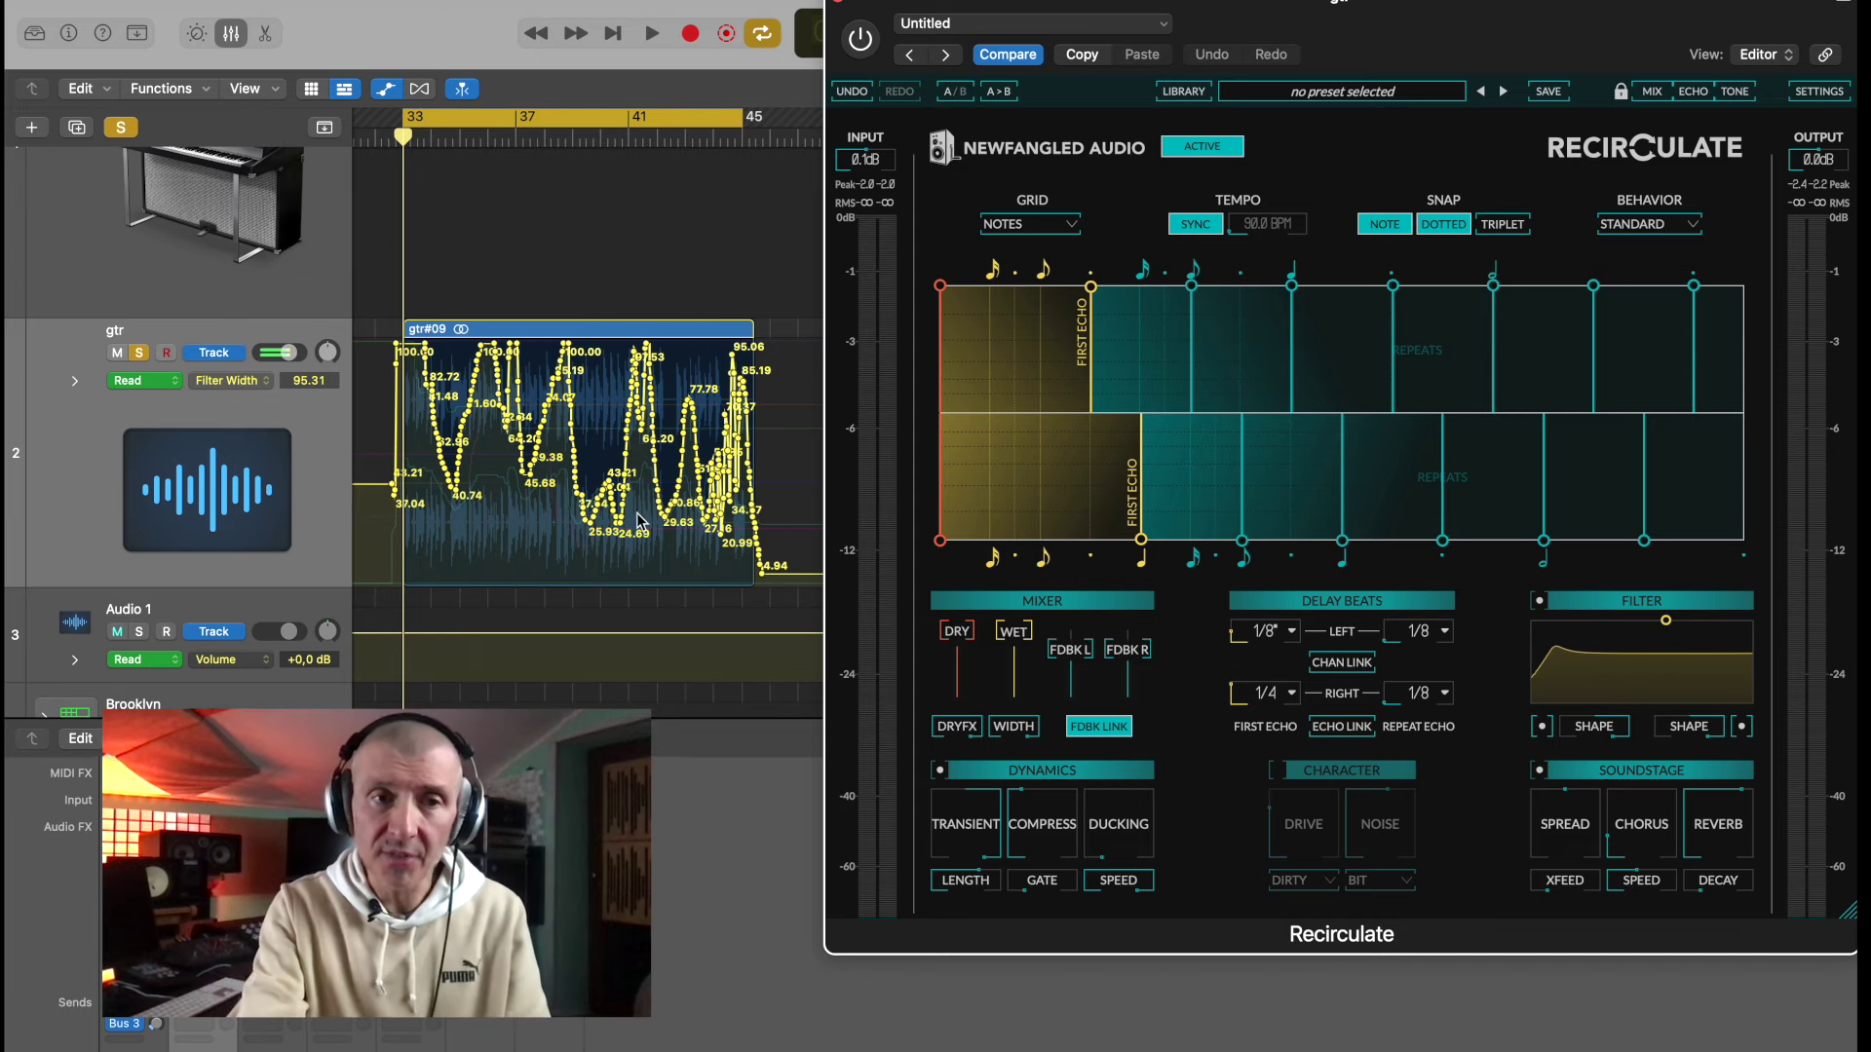
key("space")
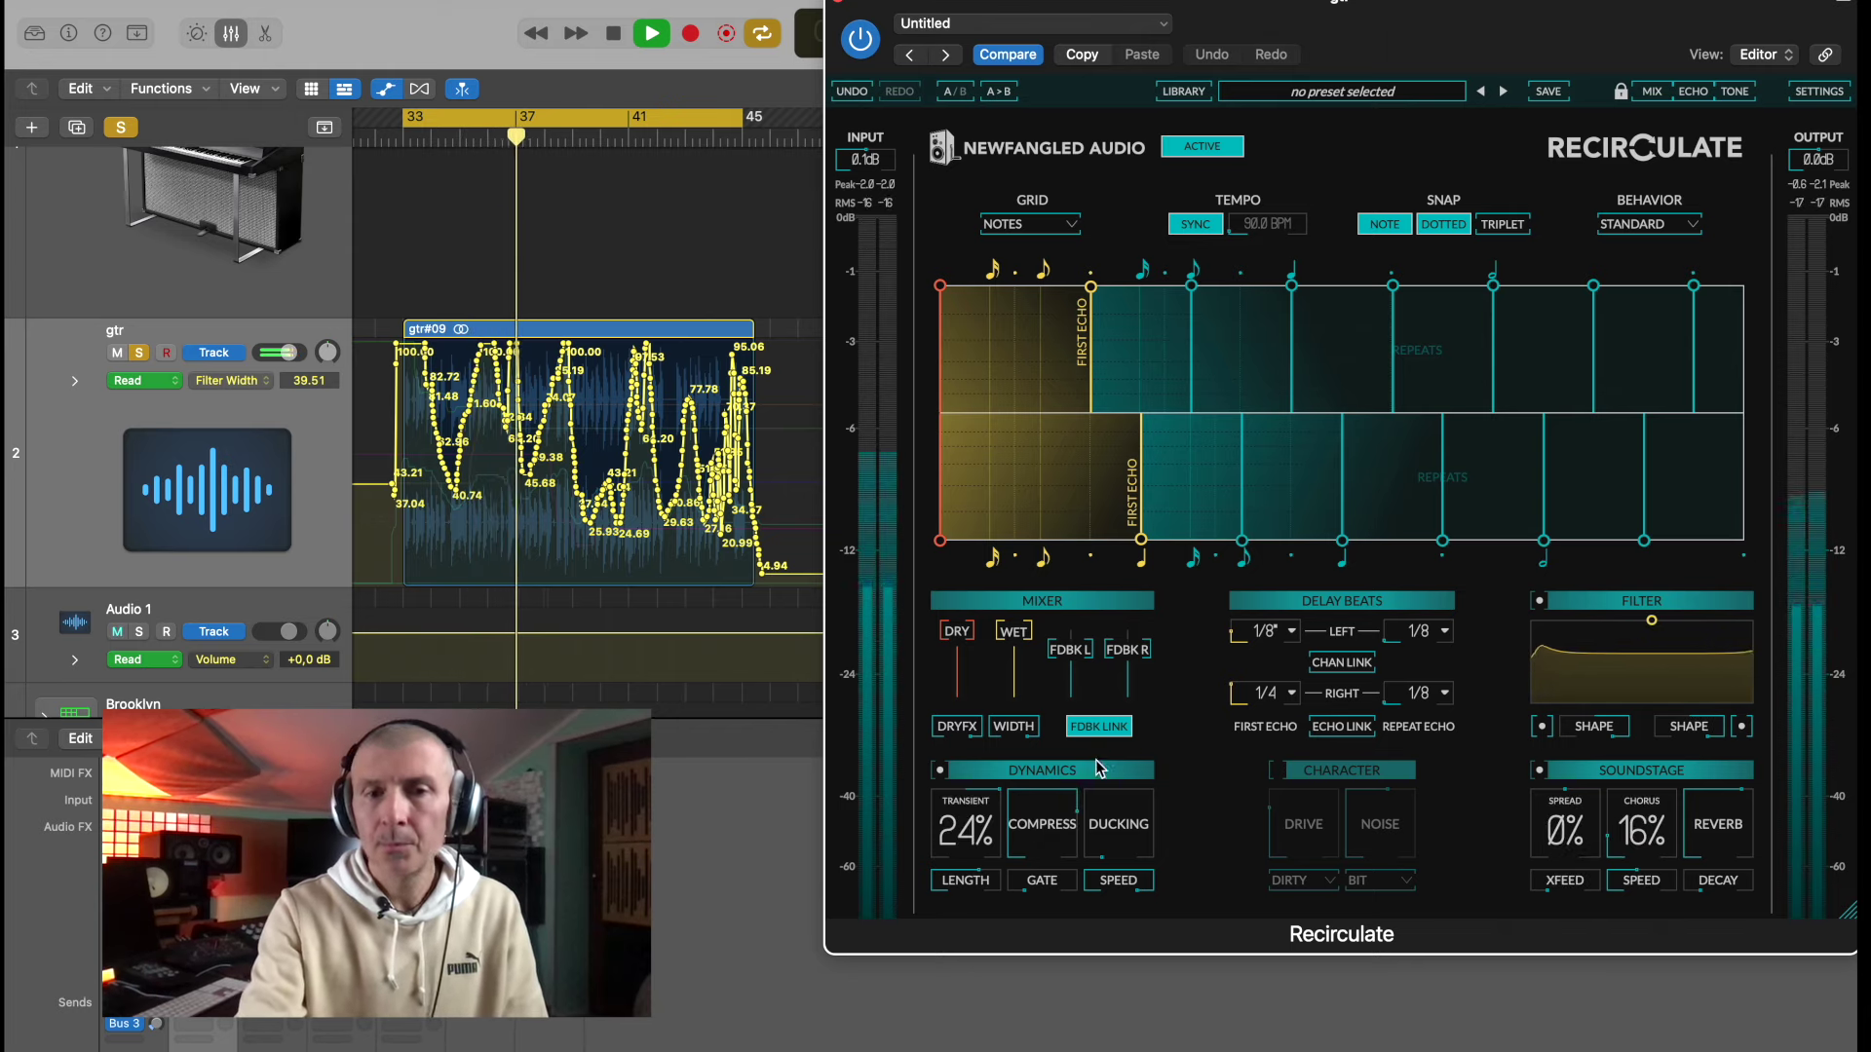
left_click_drag(1048, 840, 1049, 808)
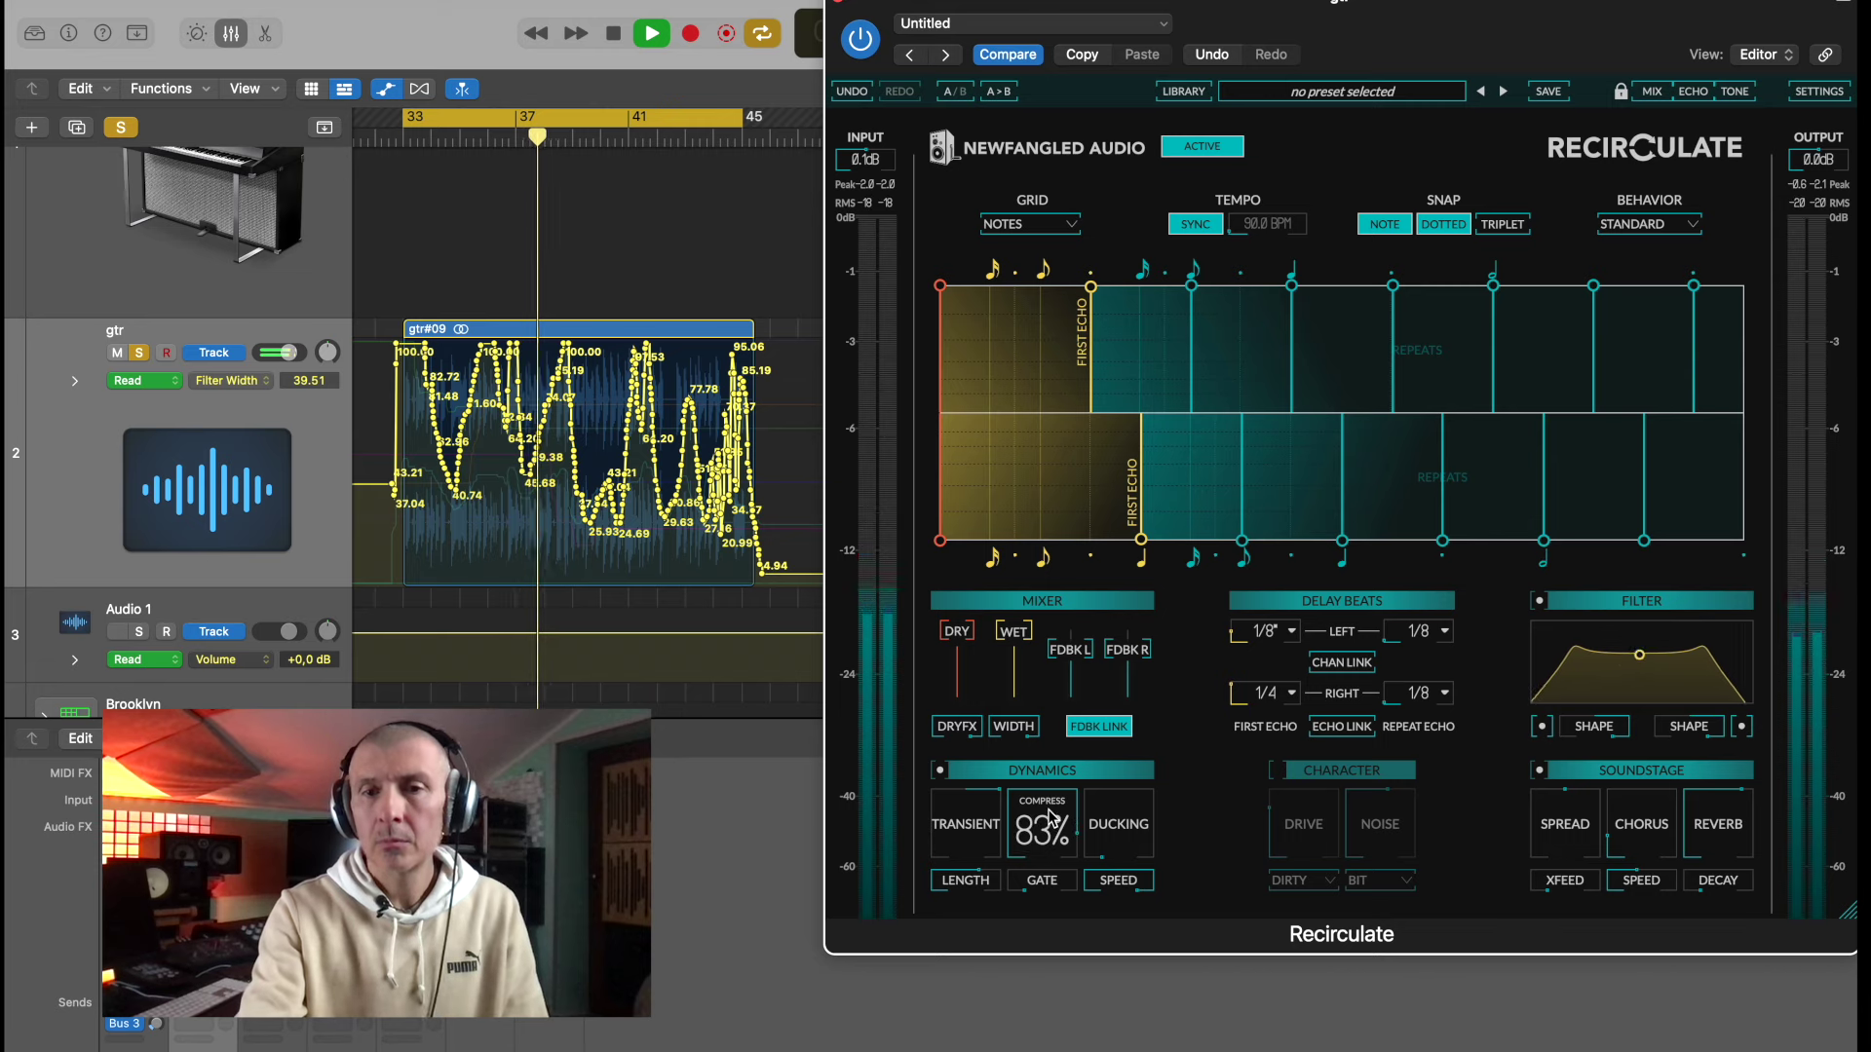
- Enable the Character section, set the Drive type to Hot, and adjust Drive and lower Noise to 26%
left_click(1278, 772)
left_click_drag(1379, 826, 1312, 861)
left_click(1305, 880)
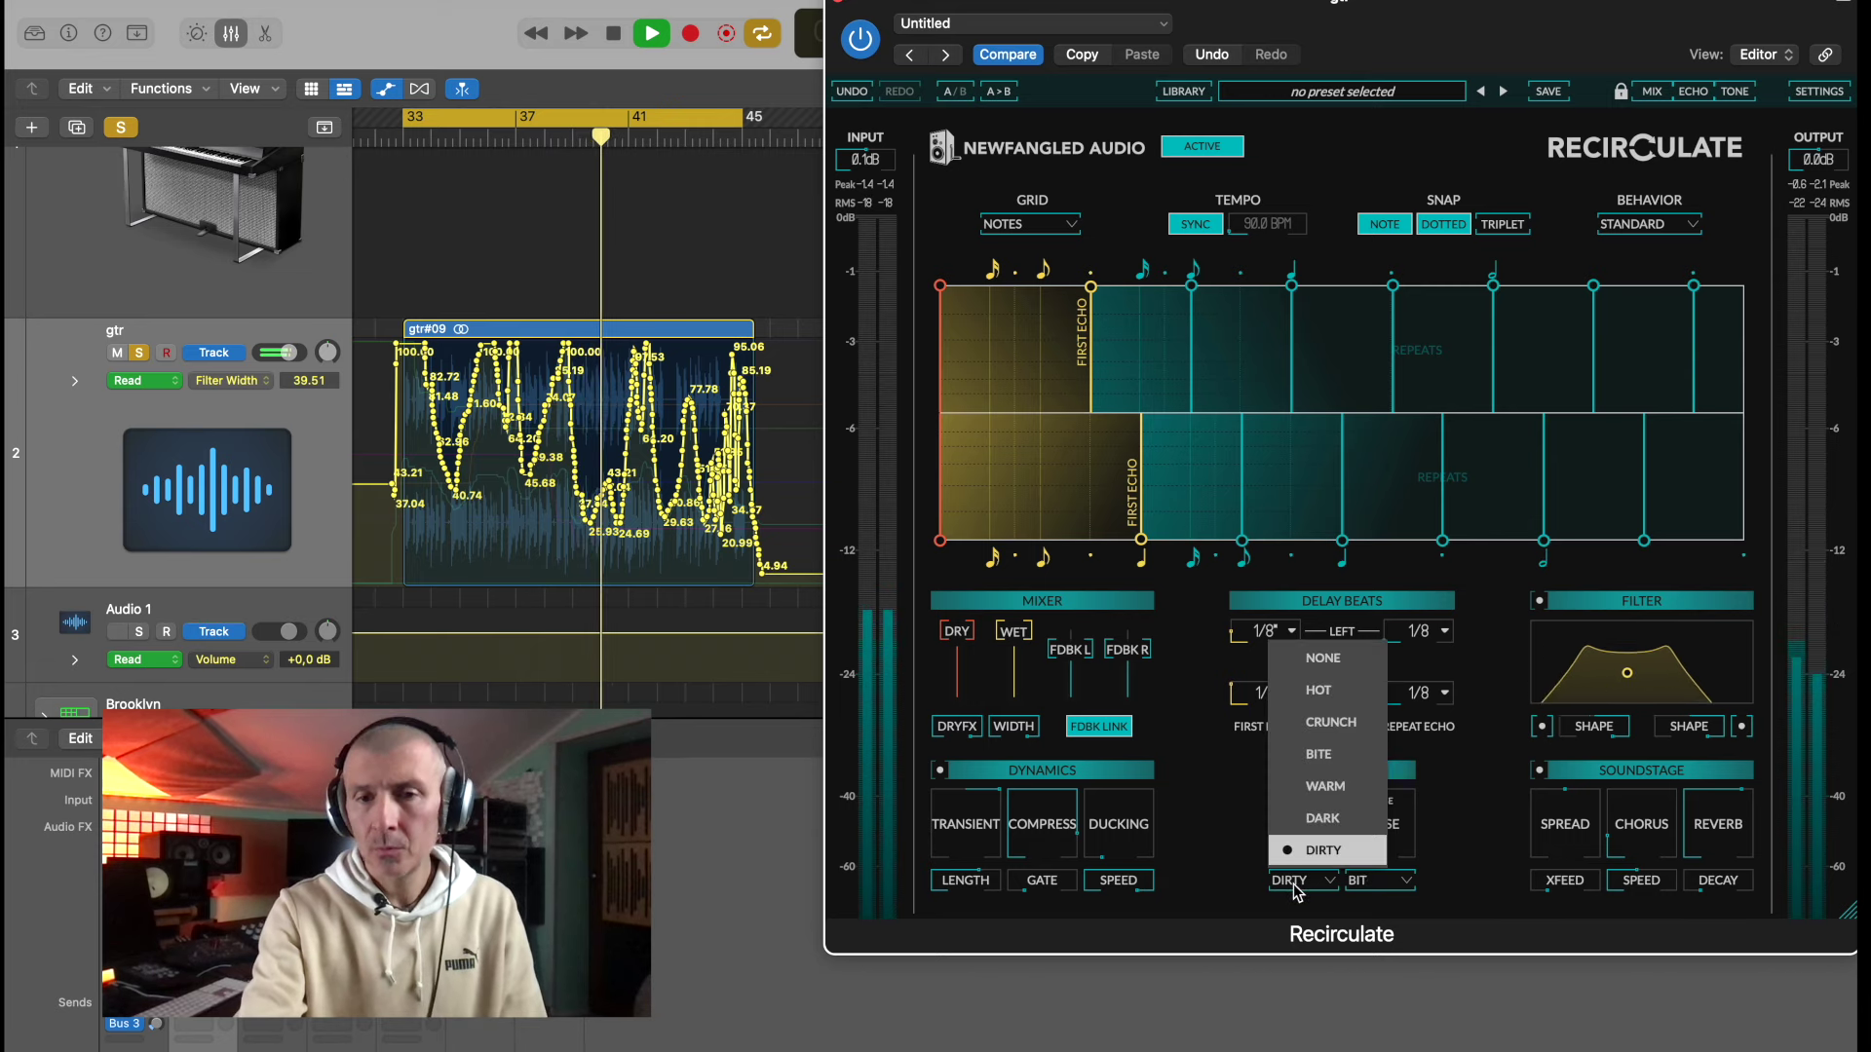
left_click(1347, 702)
left_click_drag(1304, 826, 1292, 882)
left_click_drag(1380, 826, 1367, 867)
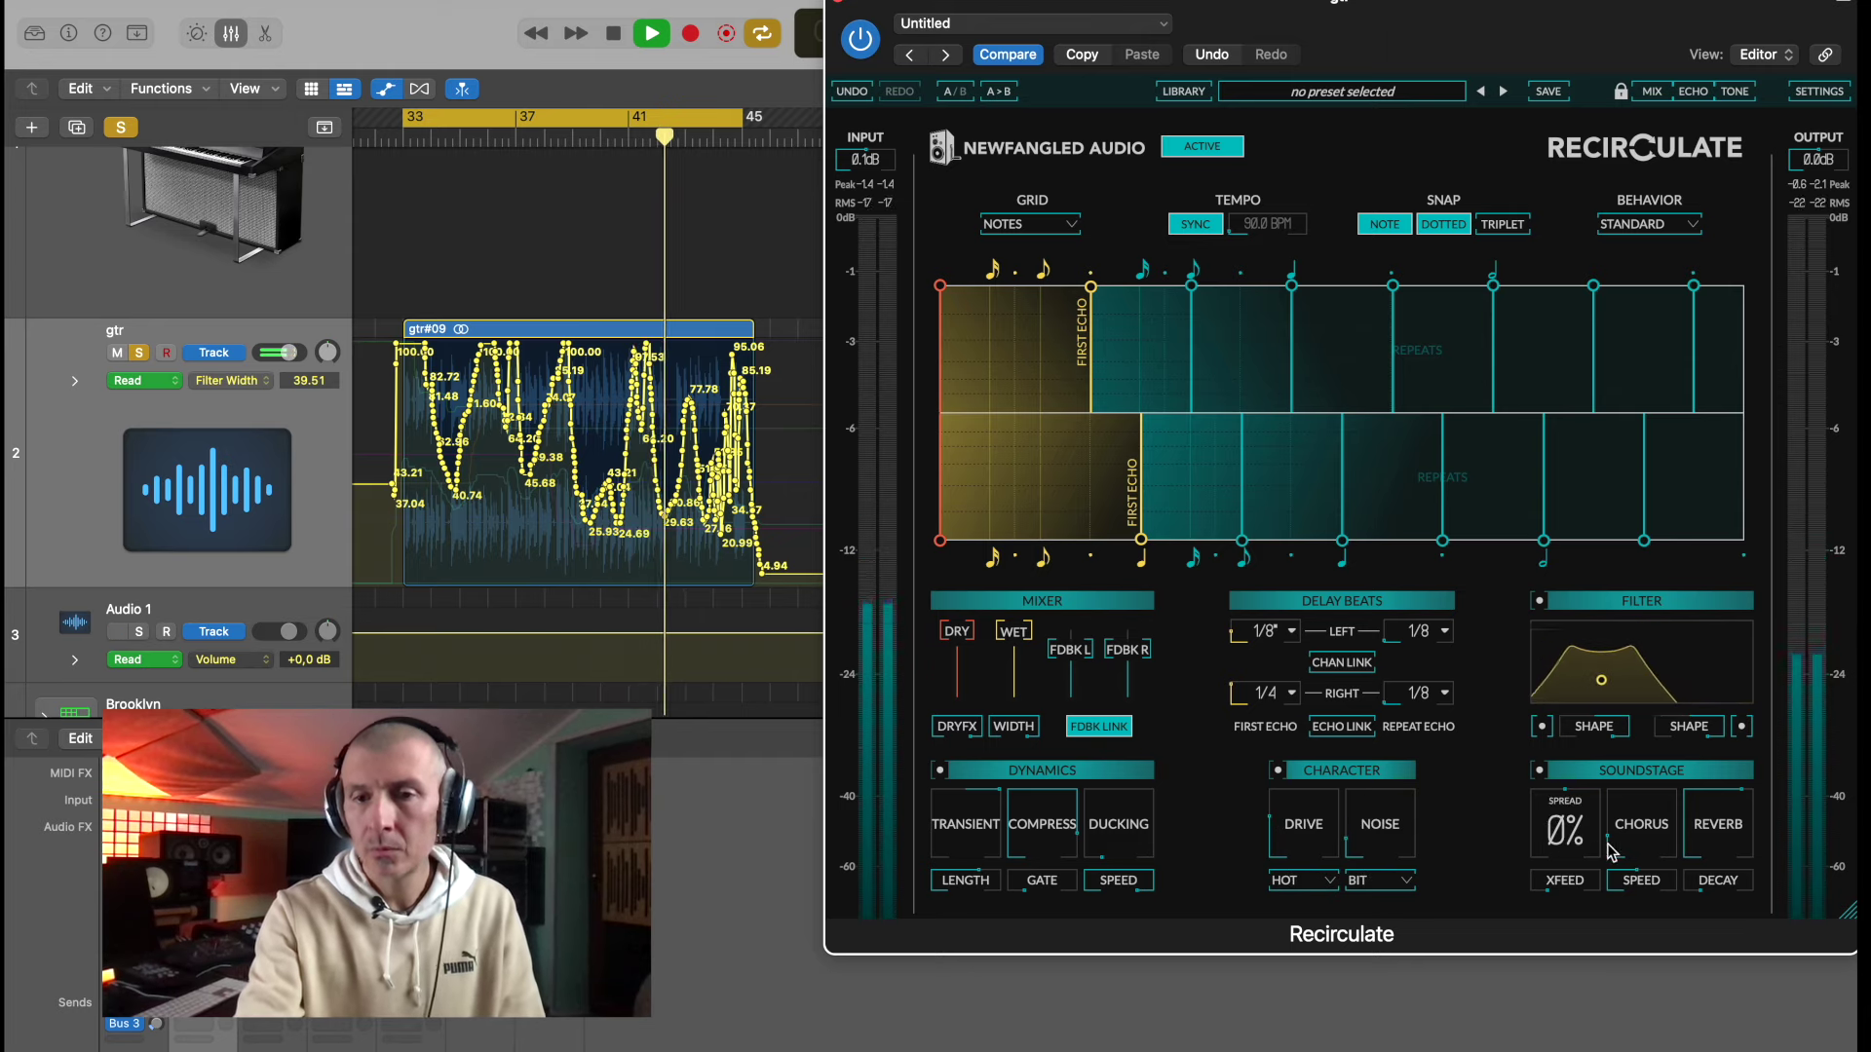
- Set Soundstage Chorus to 45% and Reverb to 64% with a longer Decay, and stop the guitar playback
left_click_drag(1641, 828, 1622, 766)
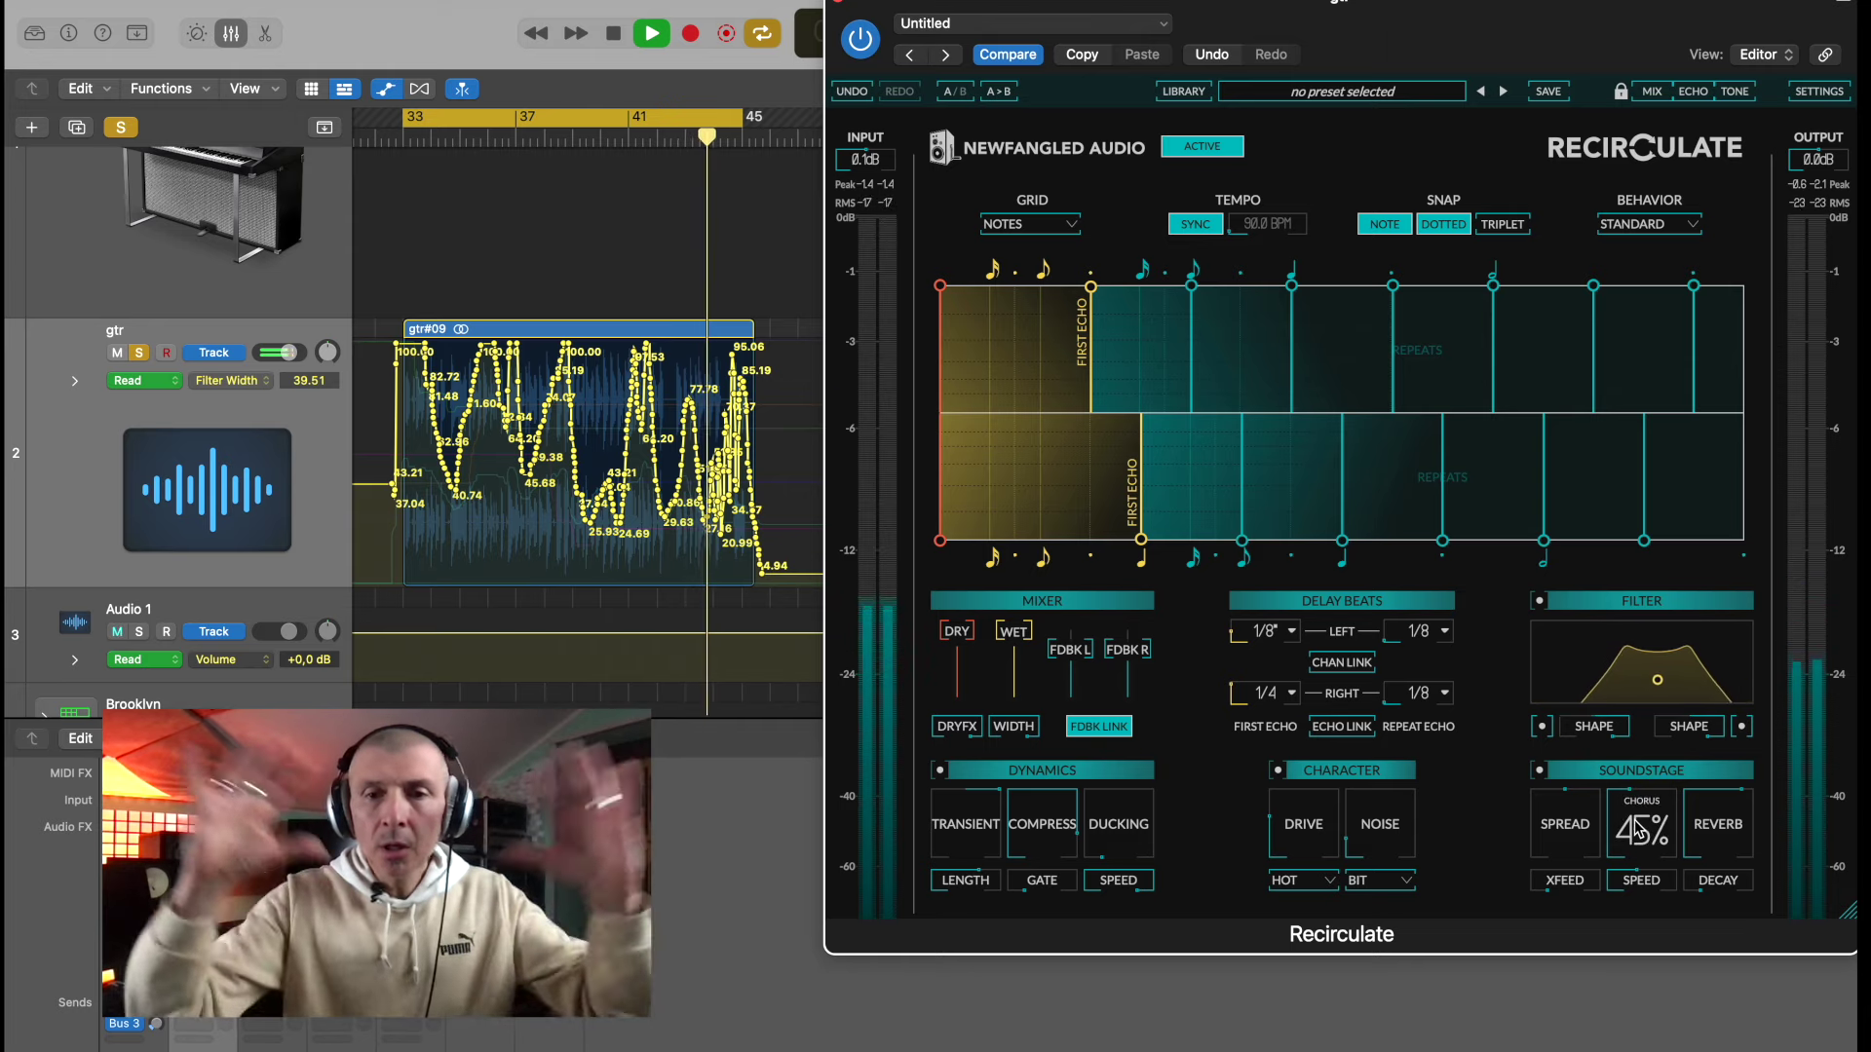
left_click_drag(1718, 826, 1727, 789)
left_click_drag(1701, 884, 1664, 781)
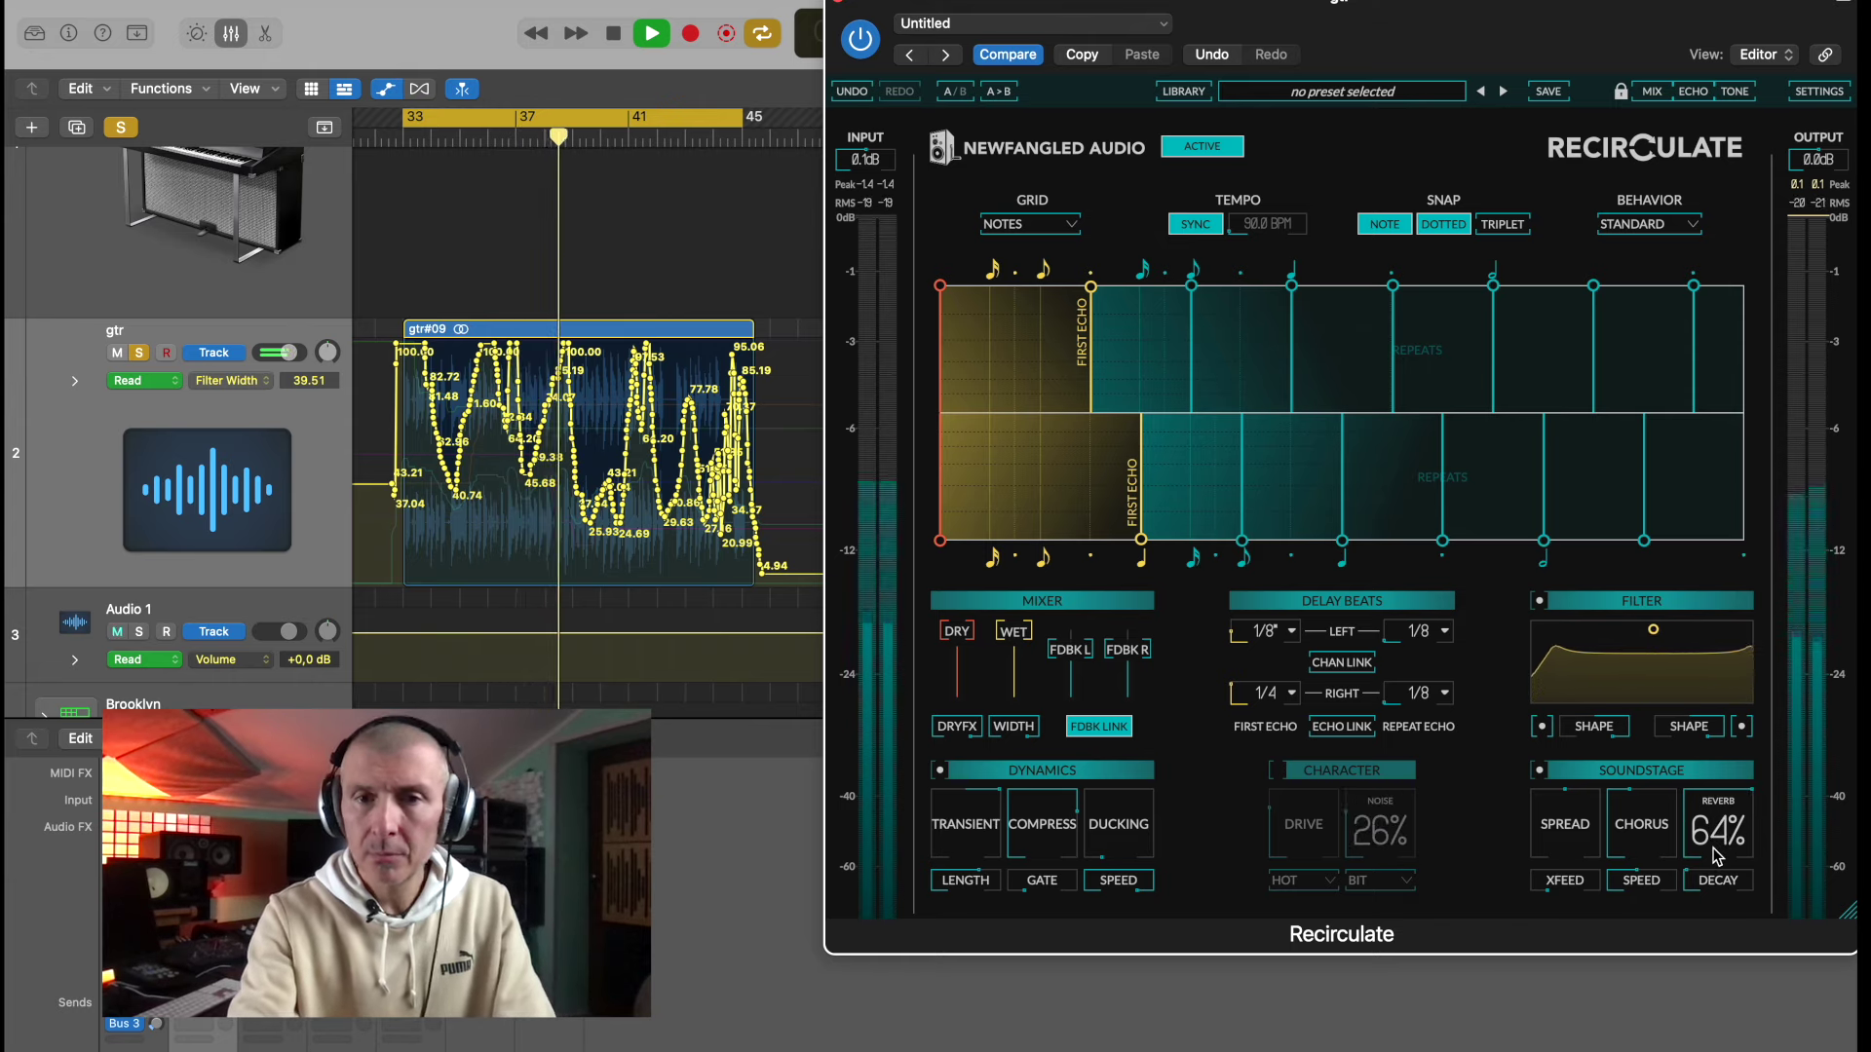
key("space")
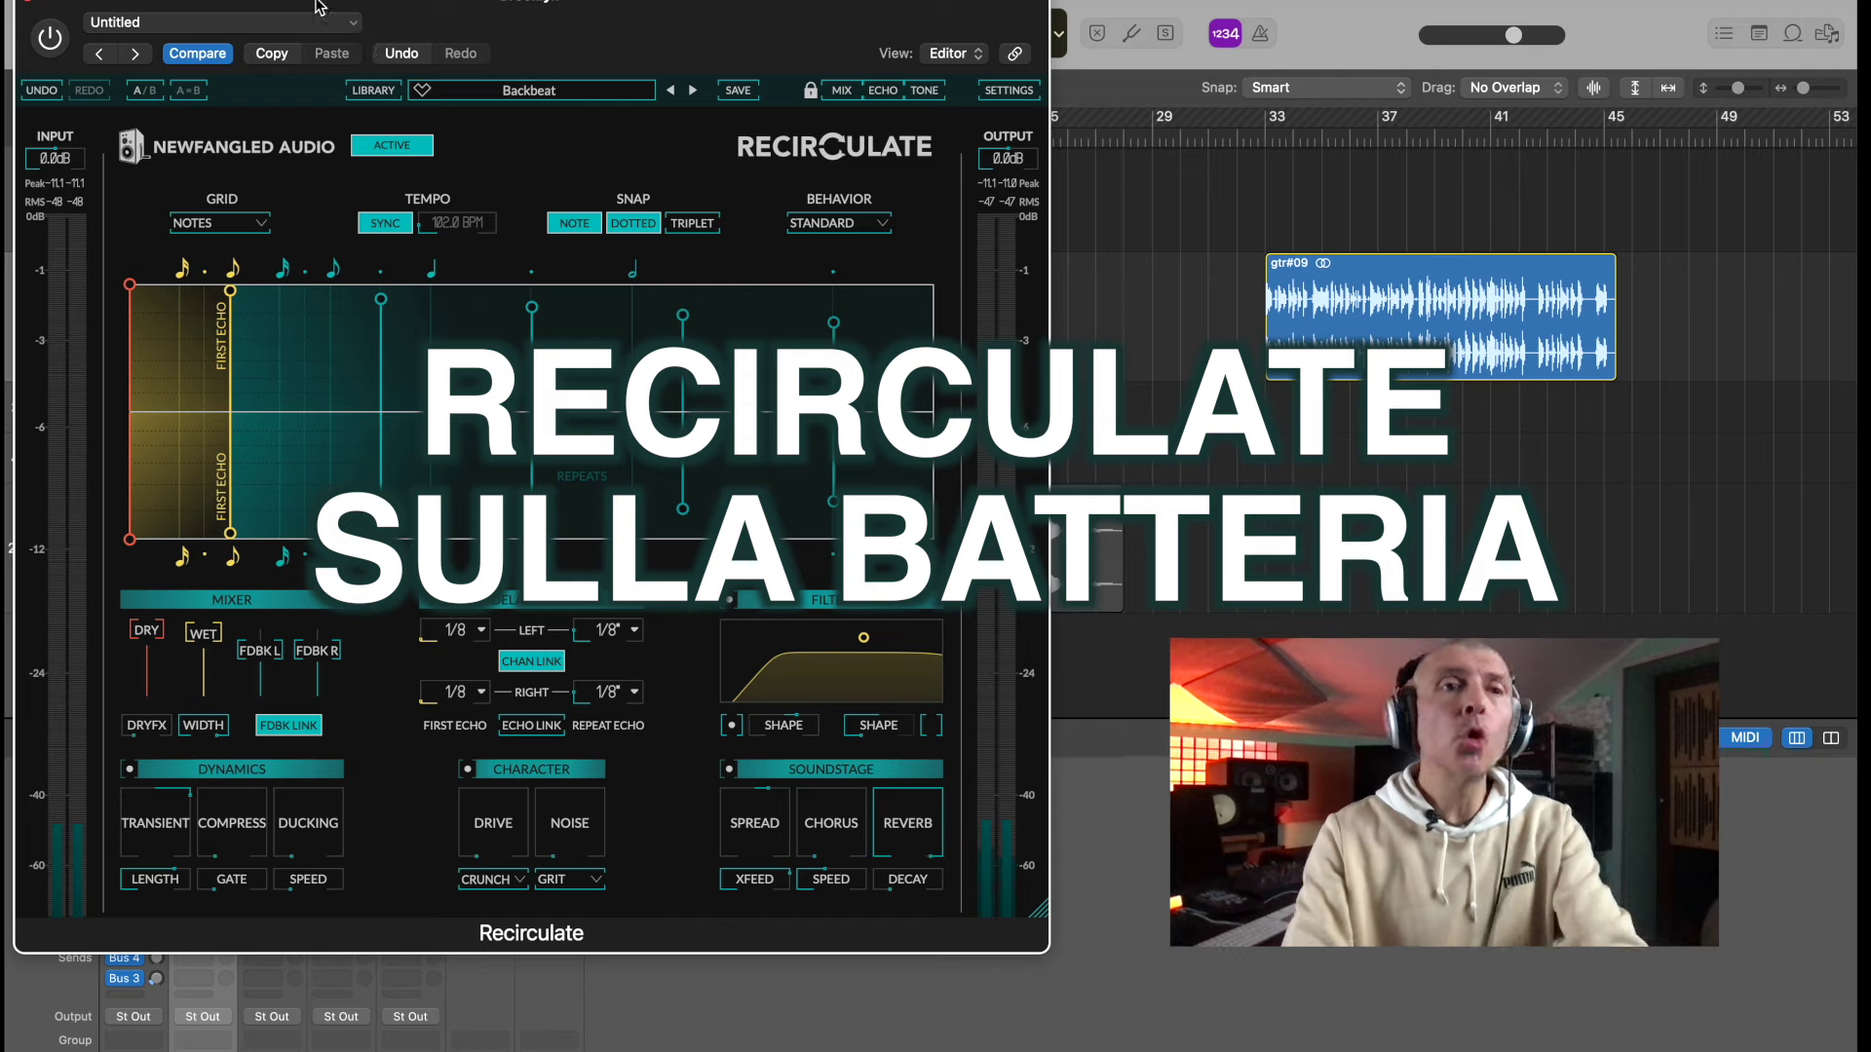
- Play the Brooklyn drum track dry and activate the delay with its Backbeat preset
left_click_drag(315, 2, 342, 20)
key("space")
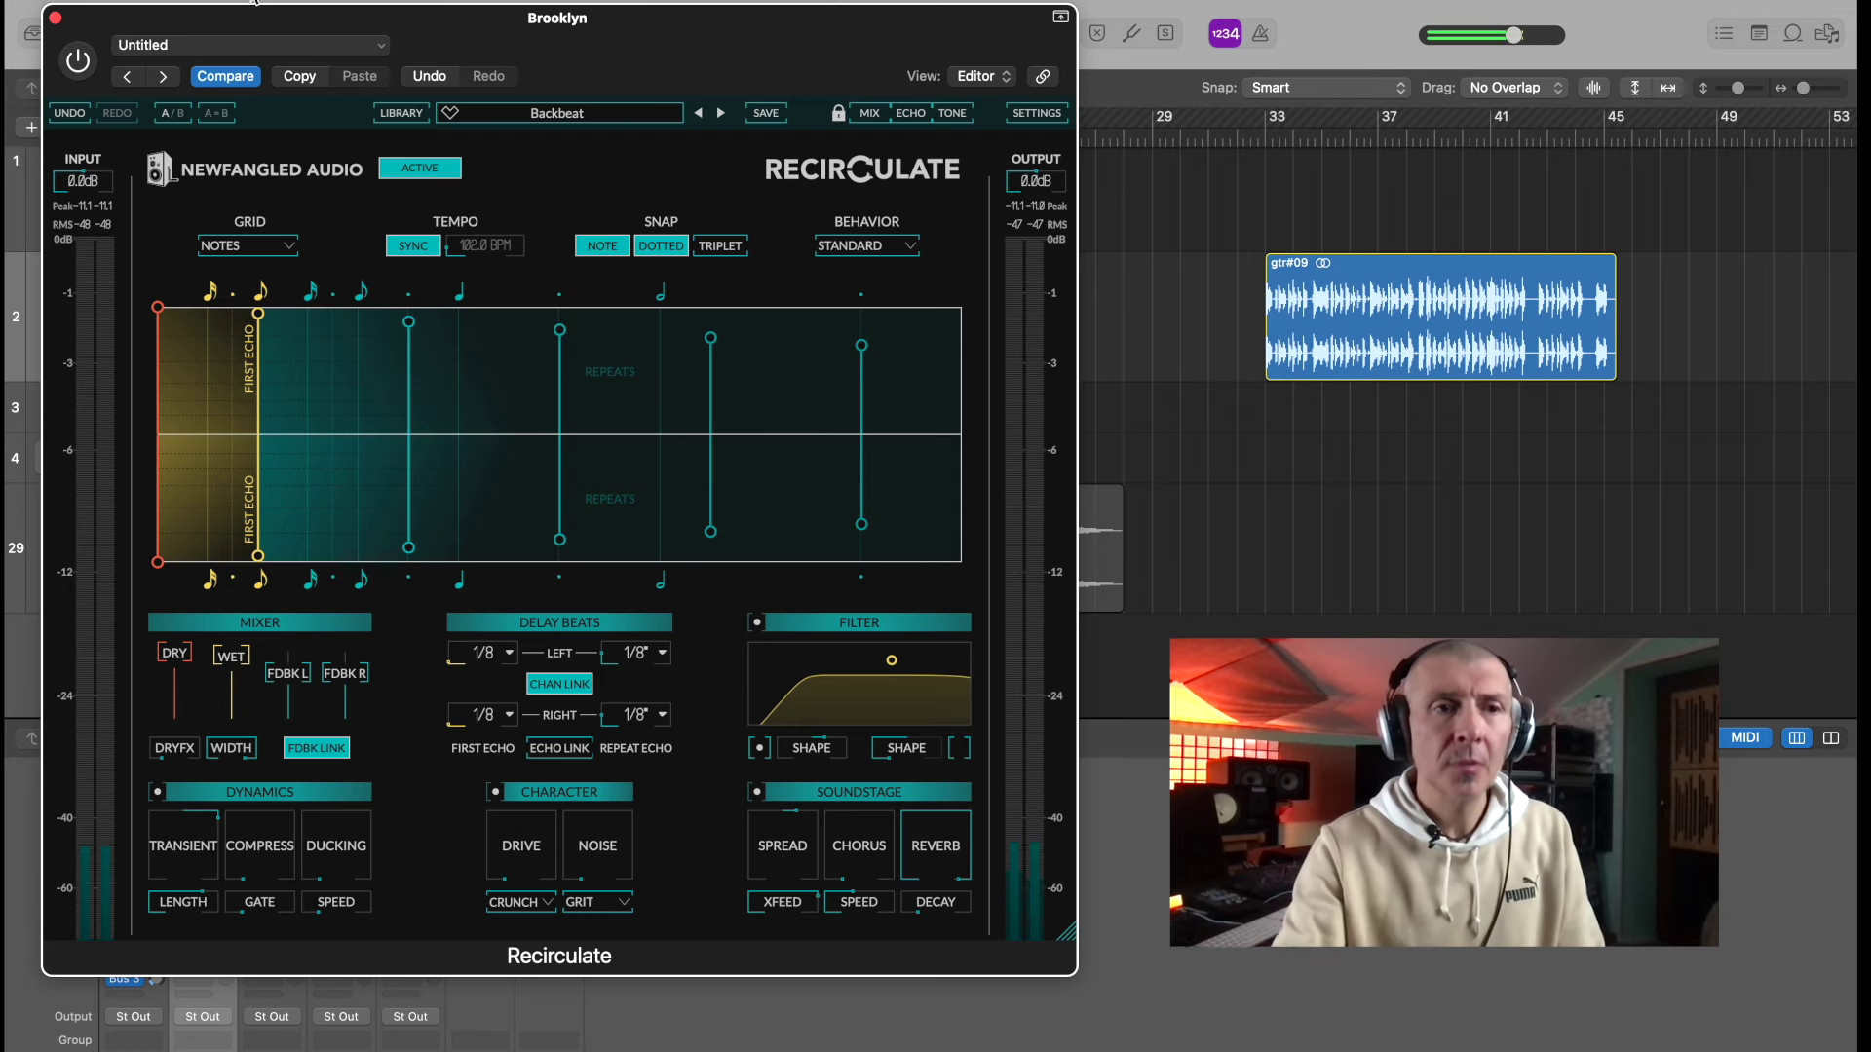
left_click(79, 64)
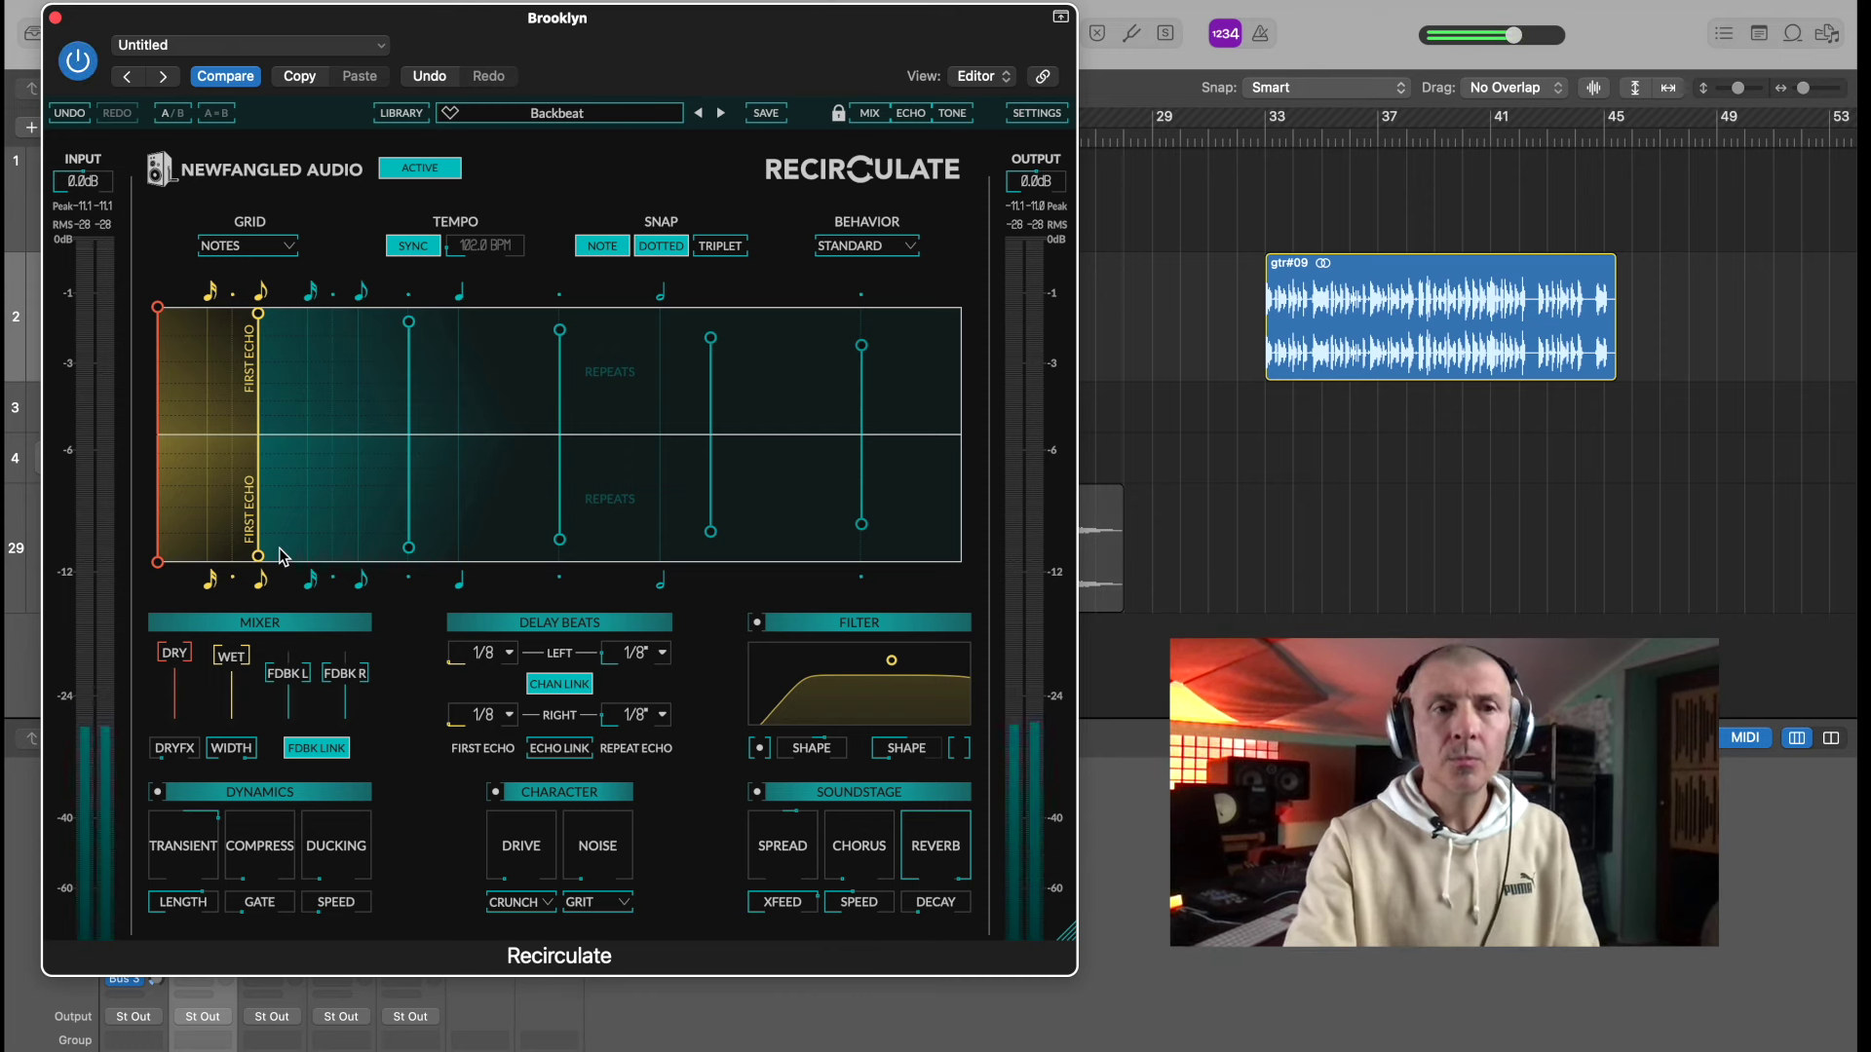
- Unlink the left and right delay channels, set the right first echo to dotted 1/8, and raise the Wet level
left_click(560, 686)
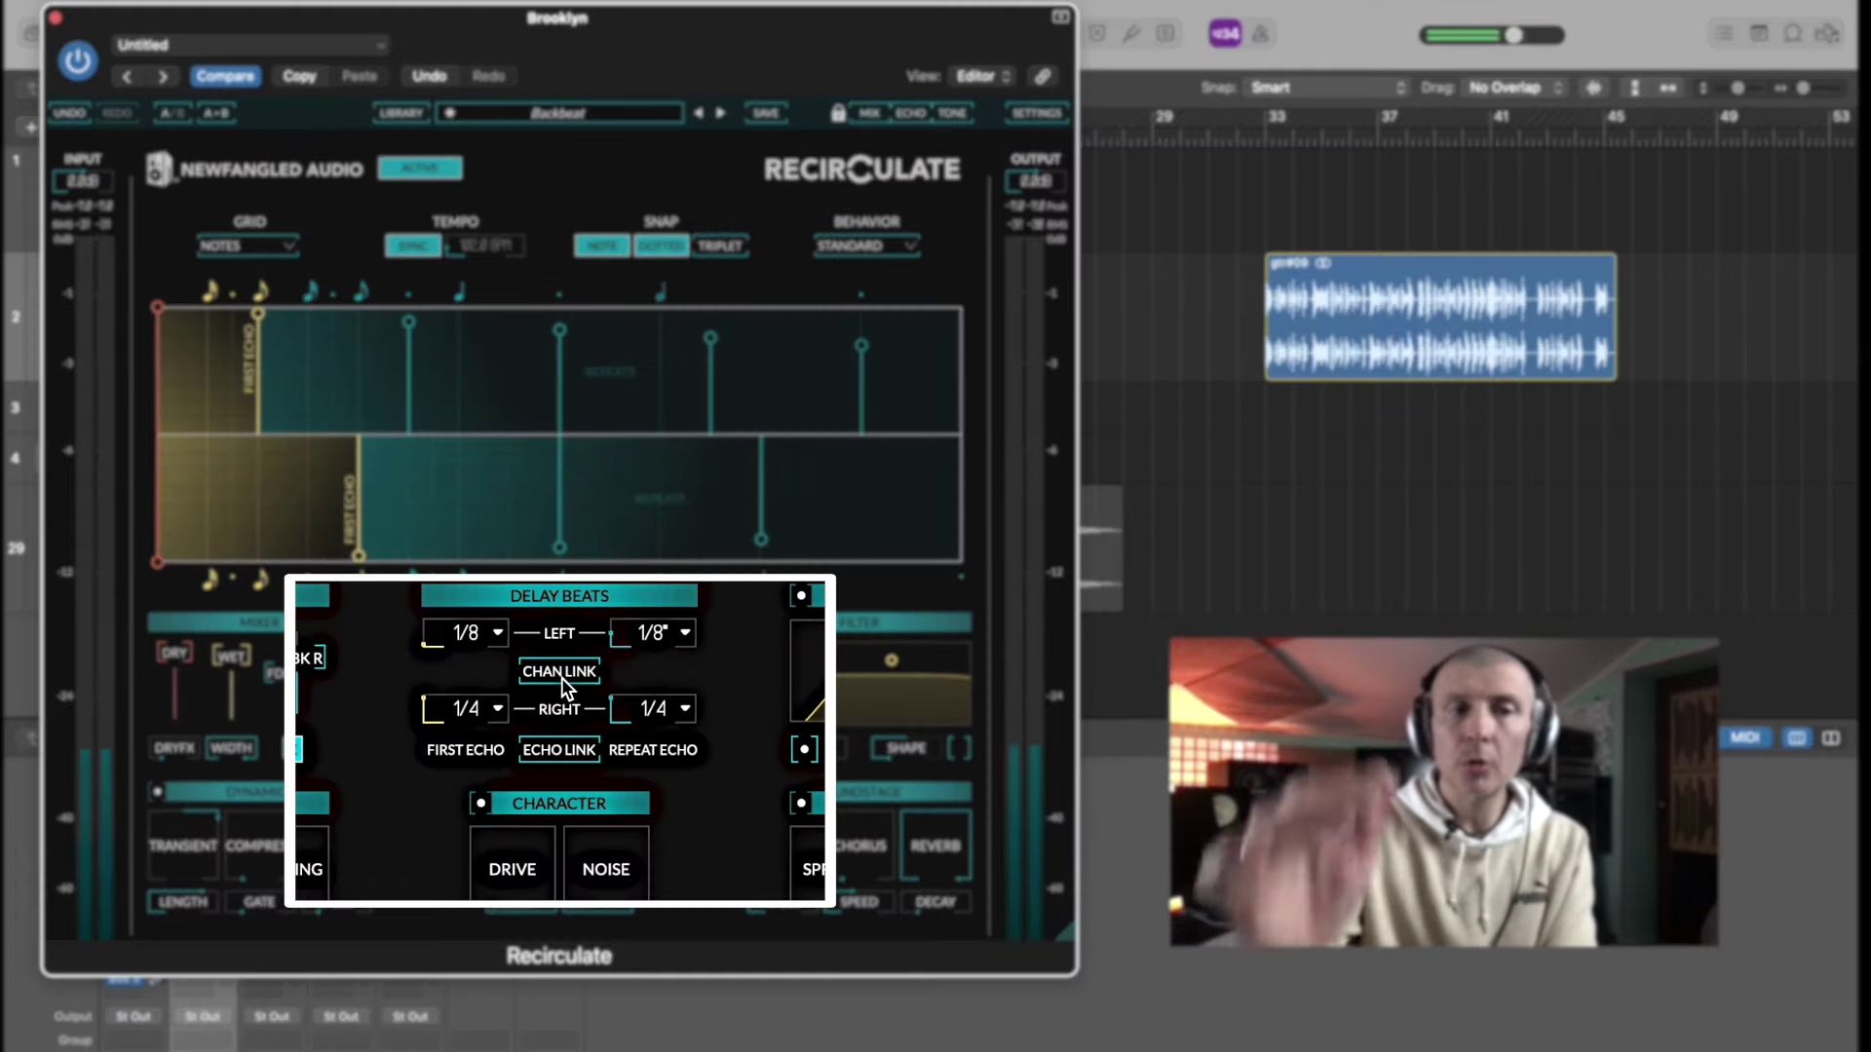
left_click_drag(357, 553, 312, 553)
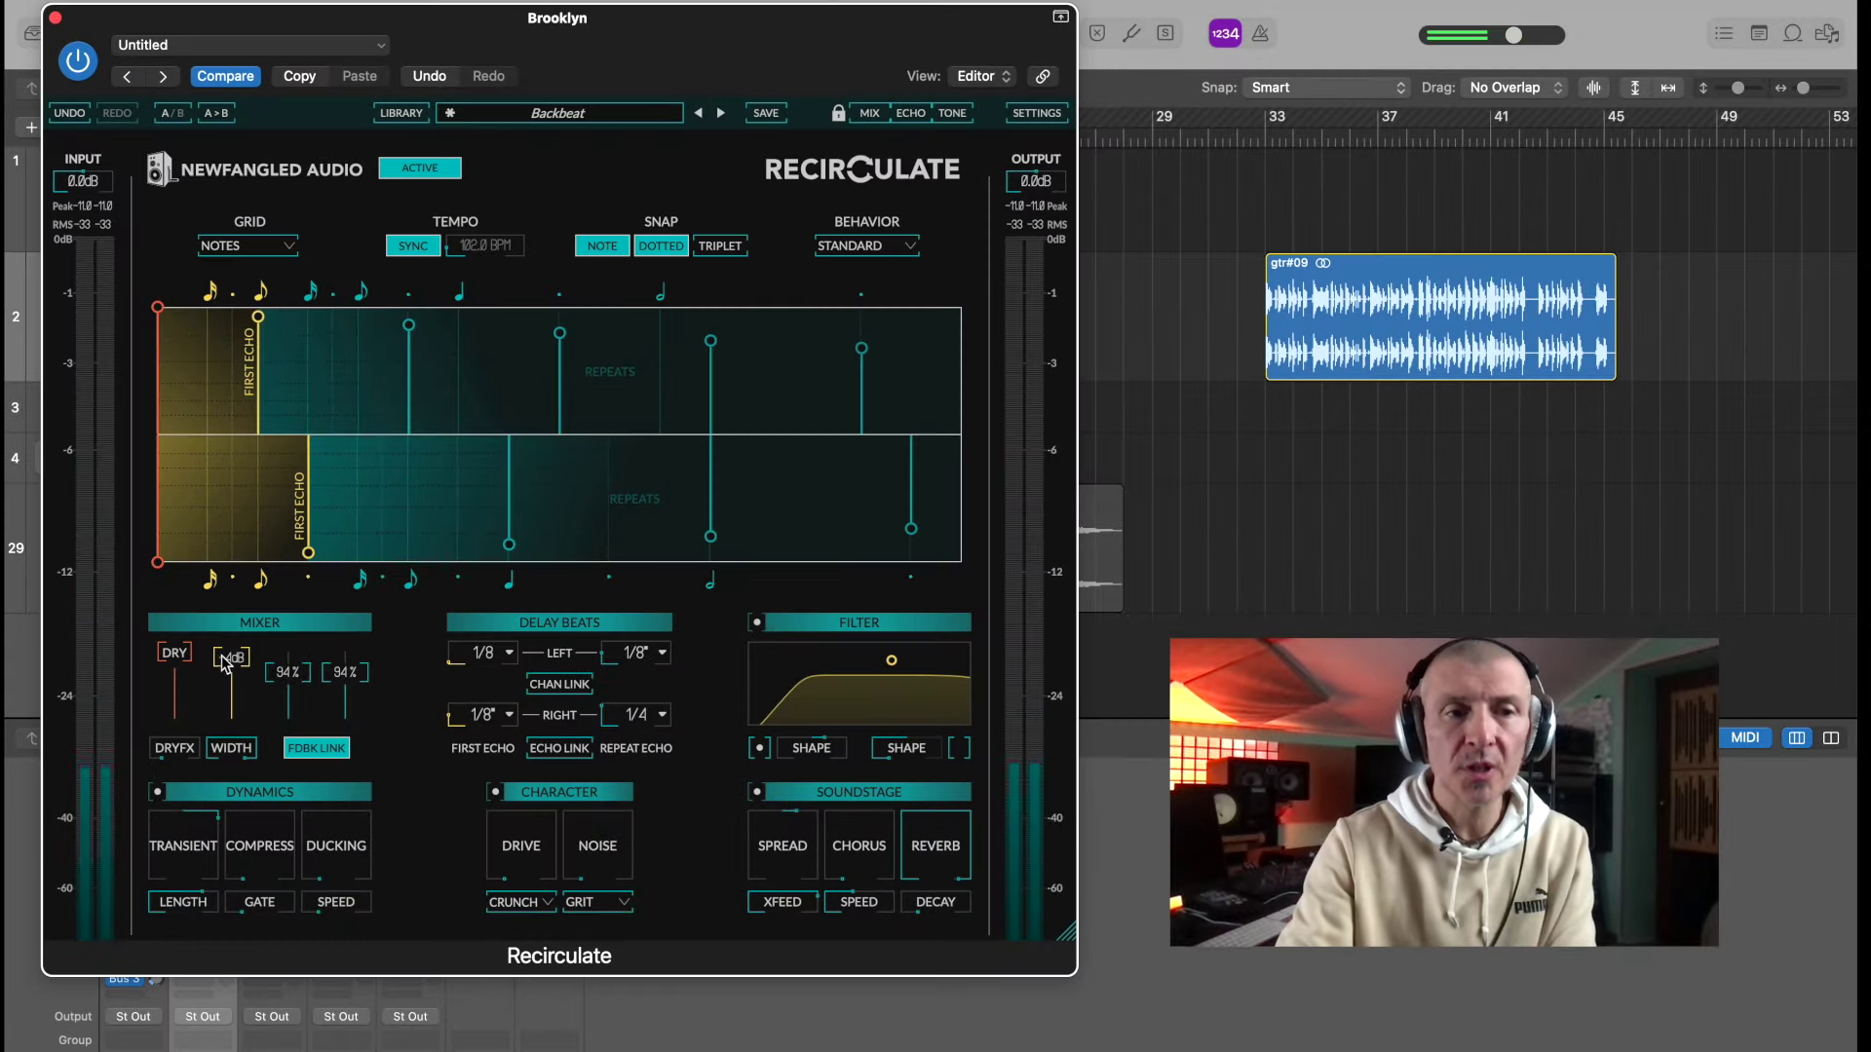
left_click_drag(224, 663, 219, 629)
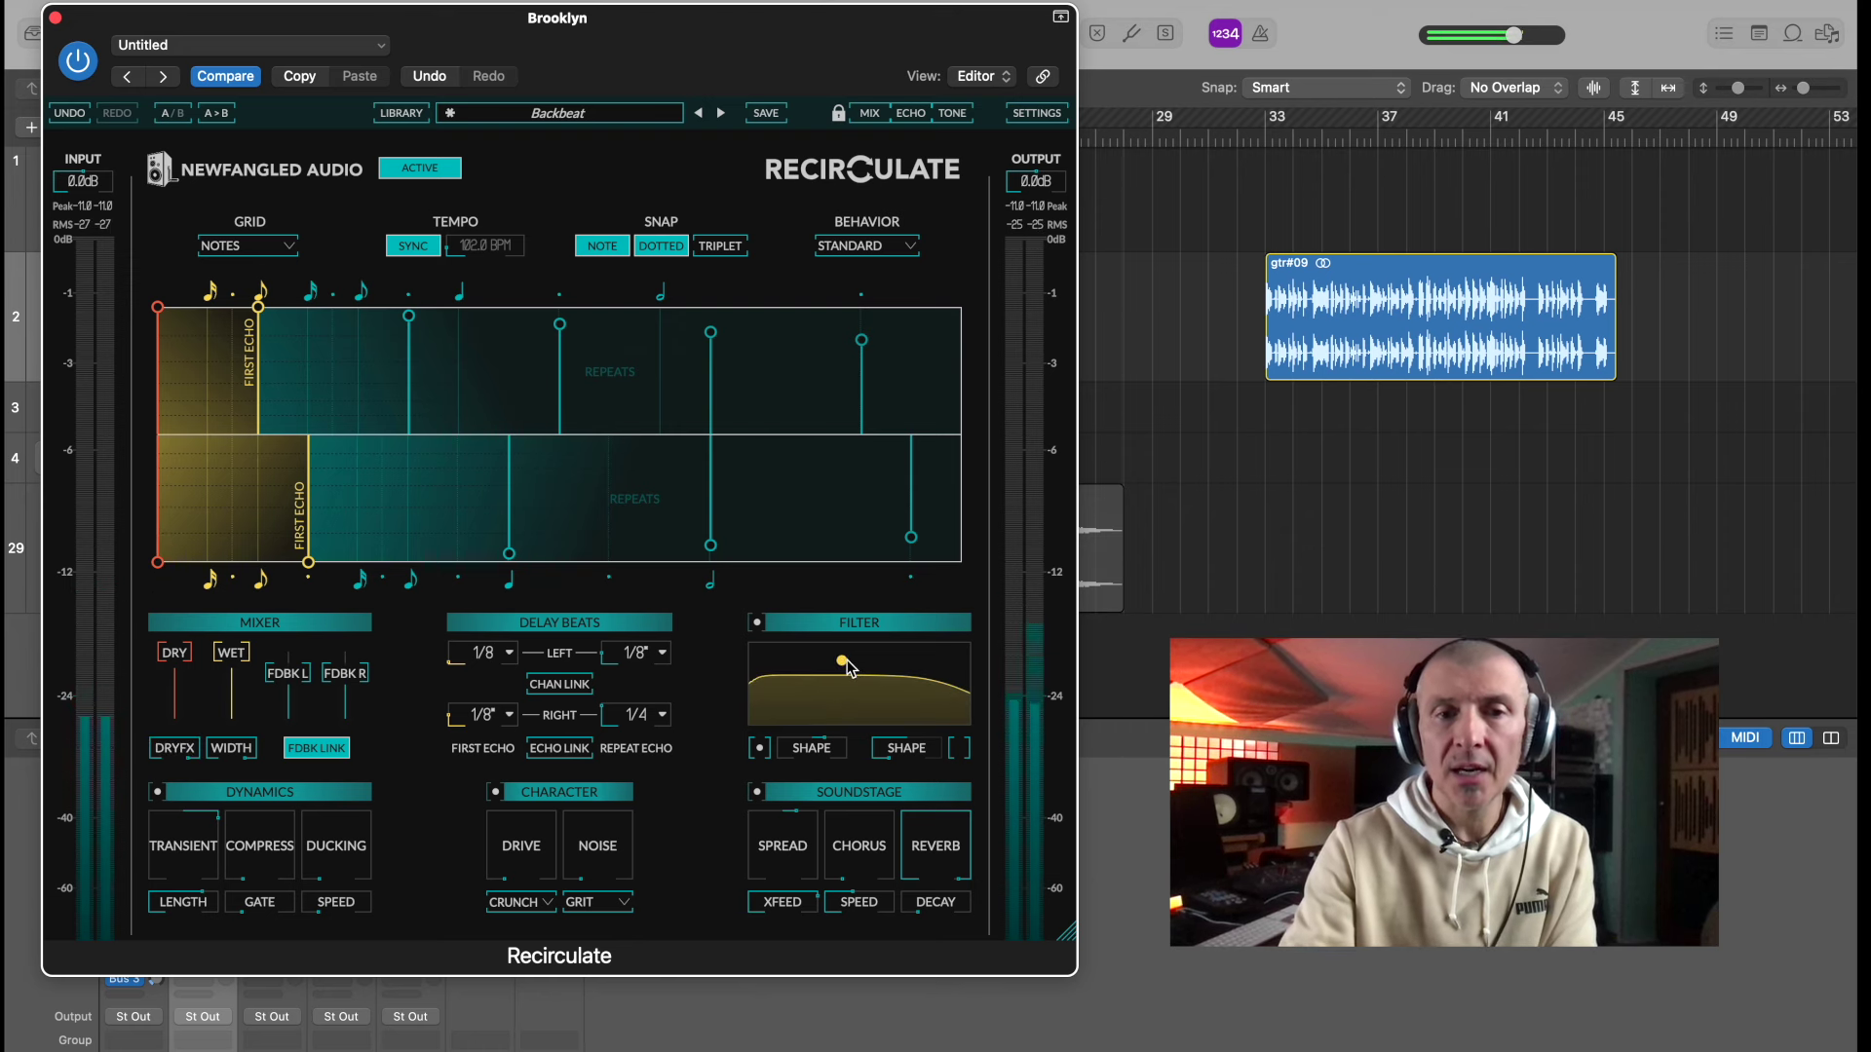
- Turn on the filter's high cut and raise its Shape amount on the drum delay
left_click(960, 748)
left_click_drag(896, 743, 861, 497)
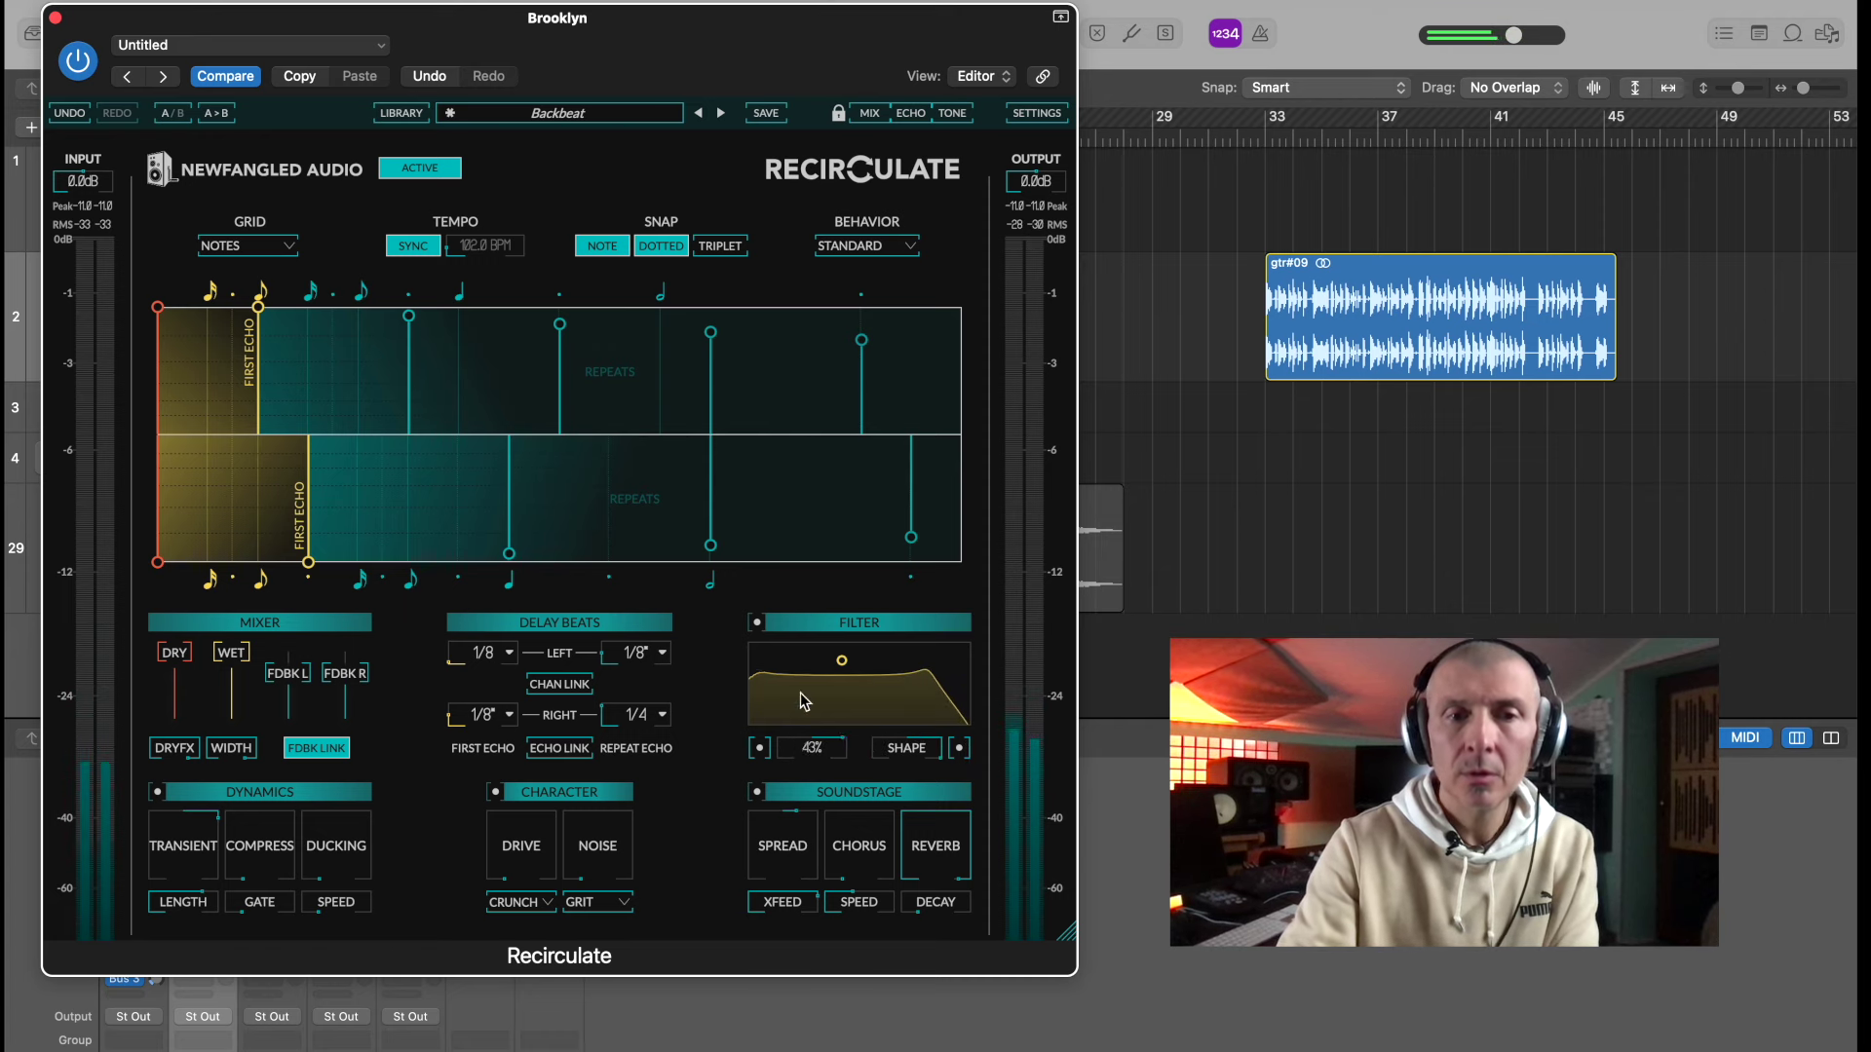
- Adjust the drum delay's filter, set Drive to 10 dB, raise Compress, and compare the result with the plug-in bypassed
mouse_move(842, 661)
left_mouse_down()
mouse_move(843, 682)
mouse_move(801, 694)
mouse_move(977, 585)
mouse_move(858, 645)
left_mouse_up()
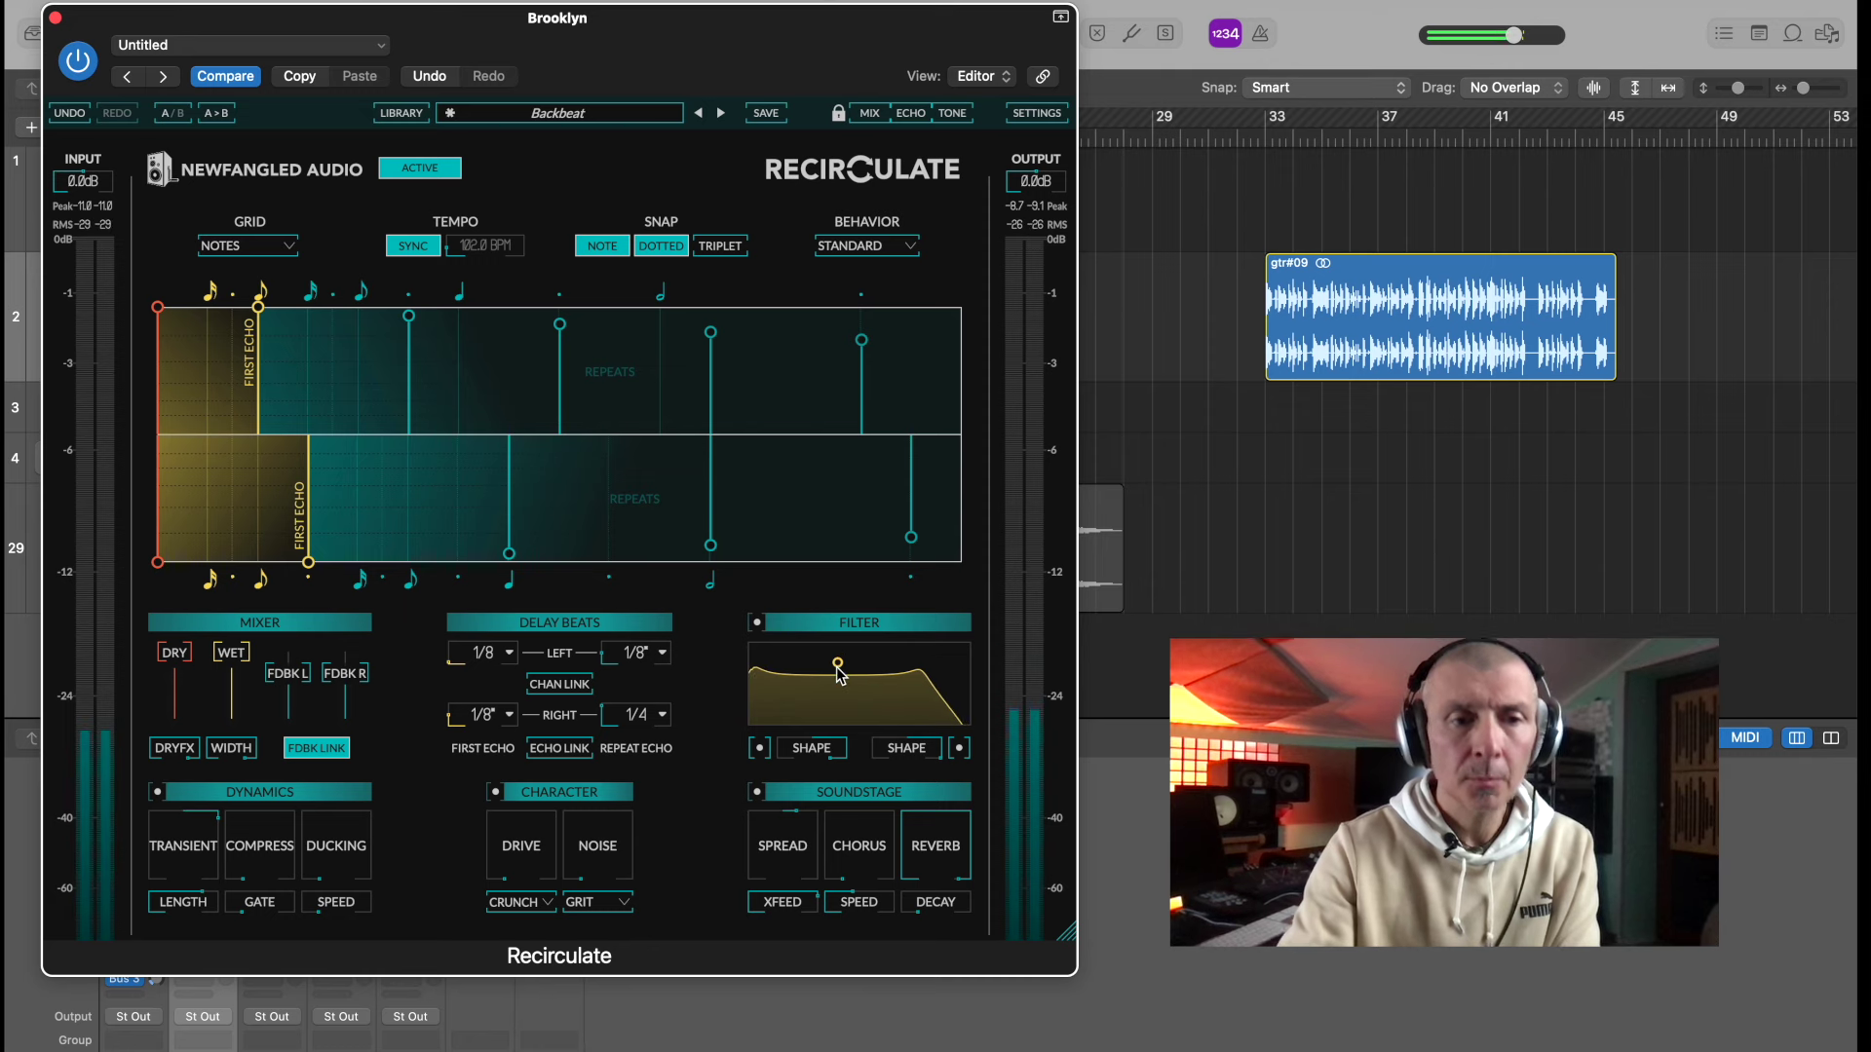
left_click_drag(506, 858, 499, 801)
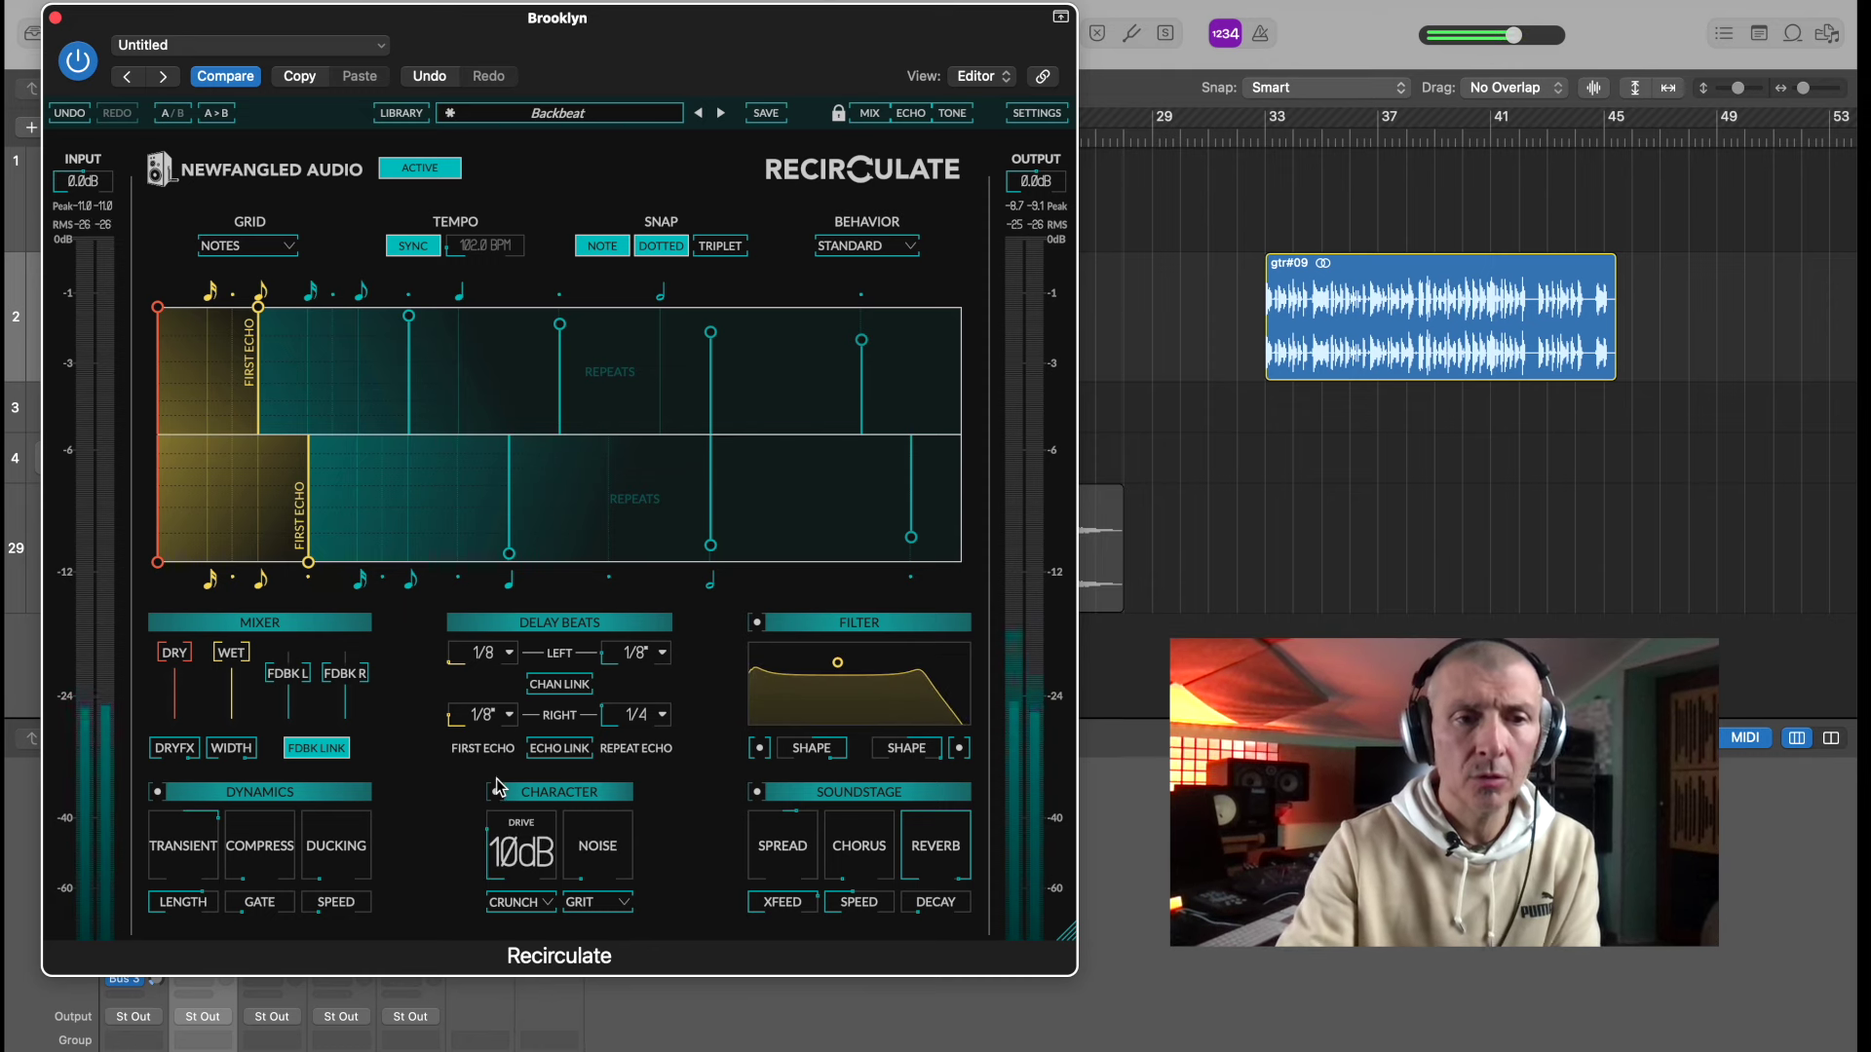
left_click_drag(275, 857, 256, 686)
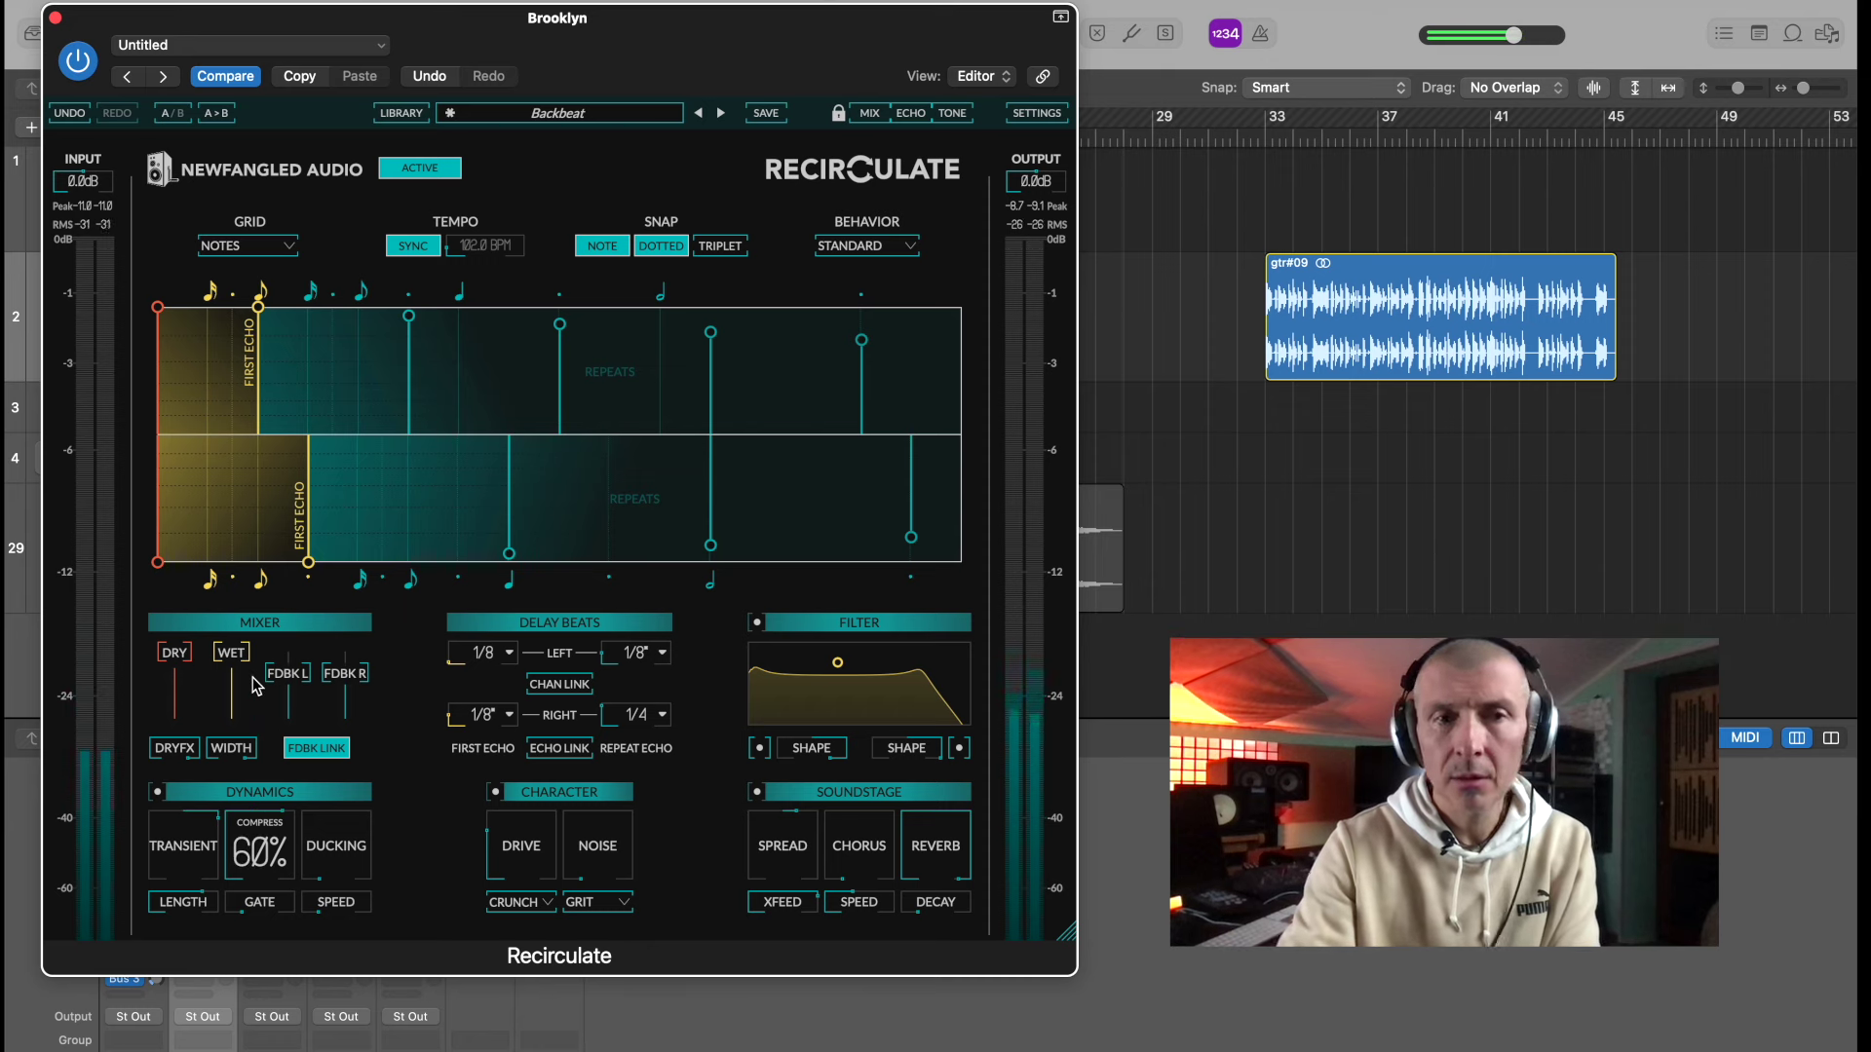
left_click(84, 72)
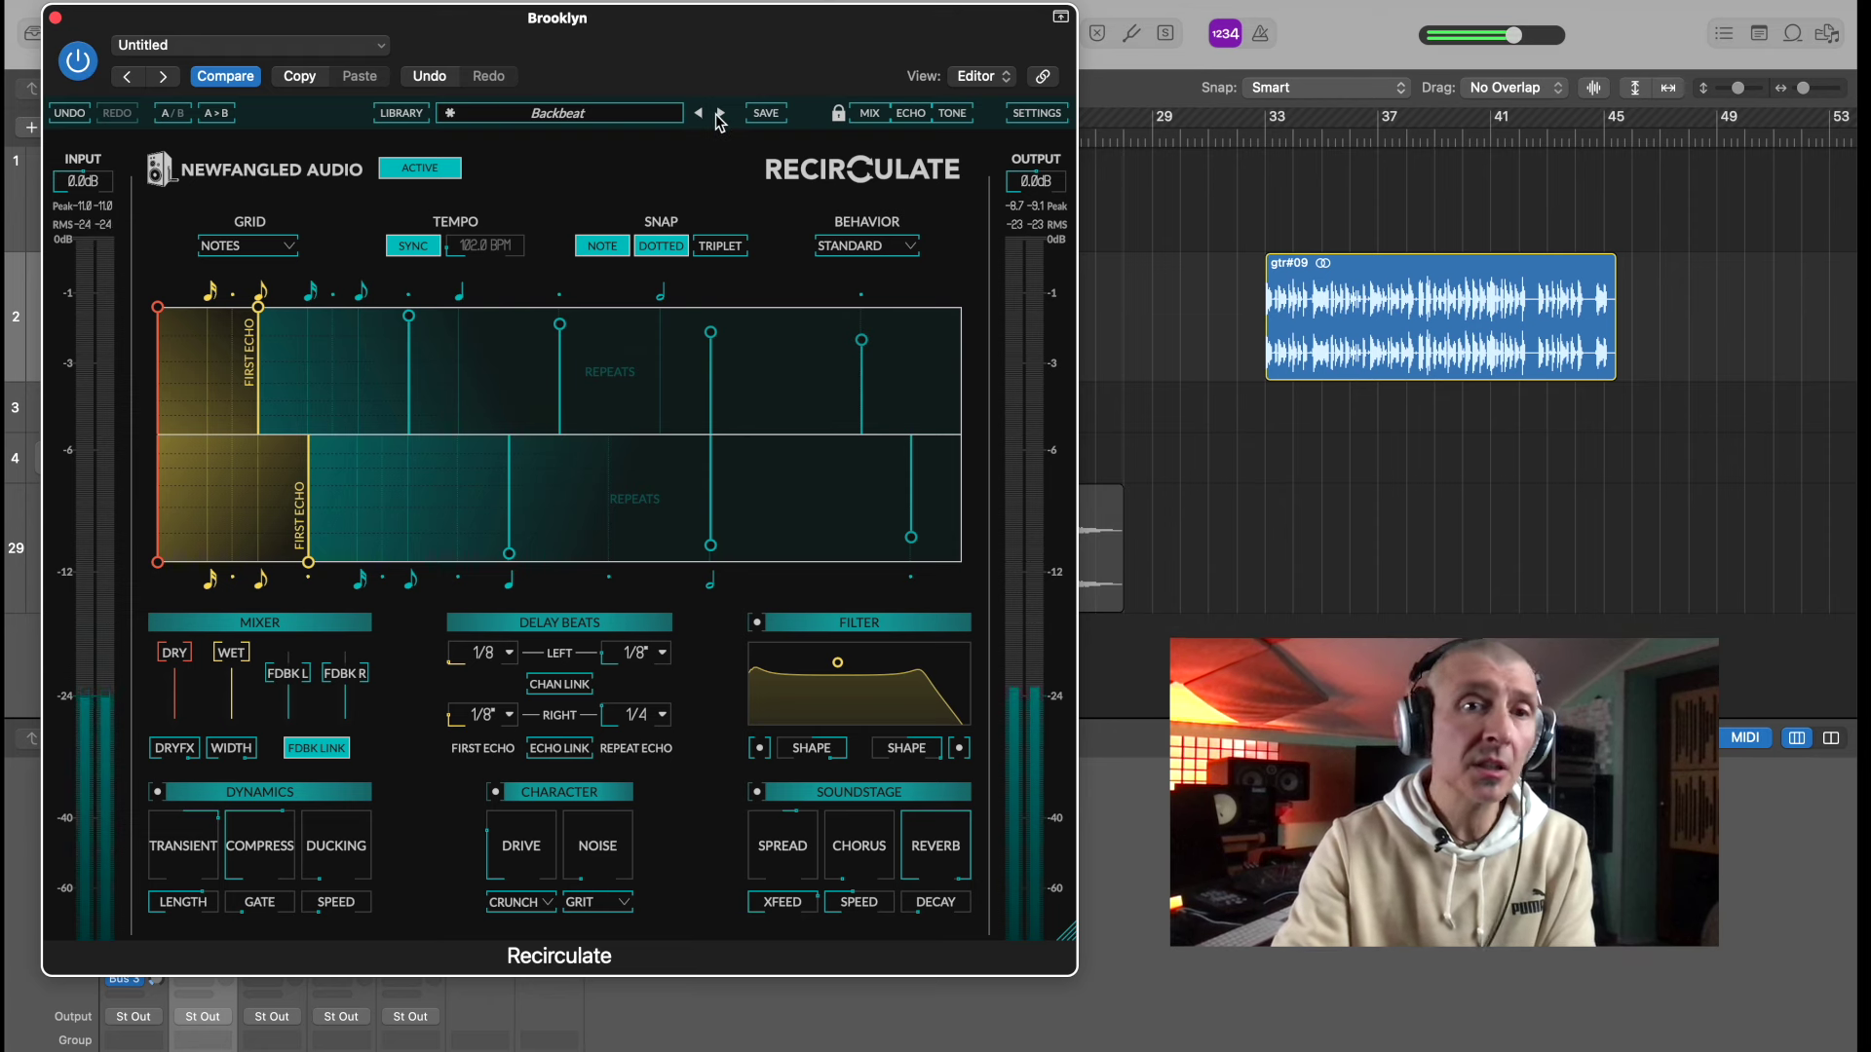
- Lock the Mix and Echo settings and load the Dirty Repeater preset with them retained
left_click(869, 114)
left_click(916, 113)
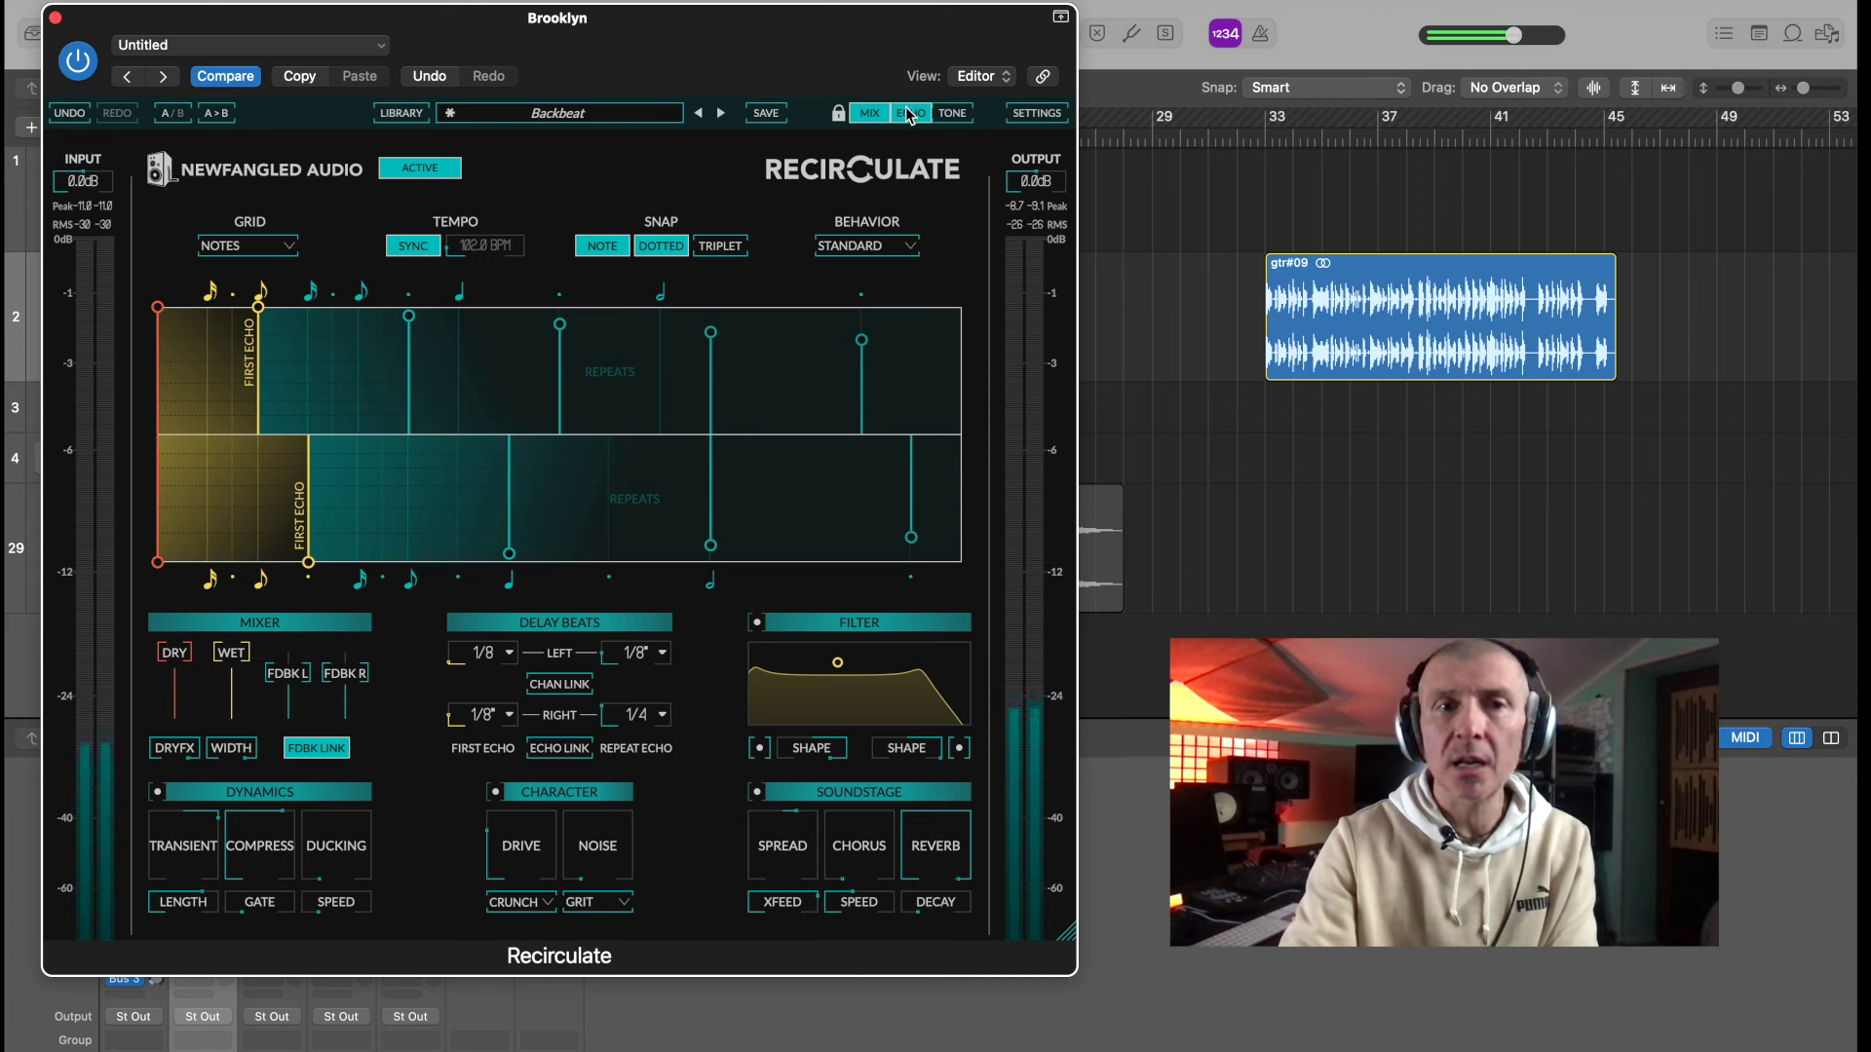
left_click(721, 113)
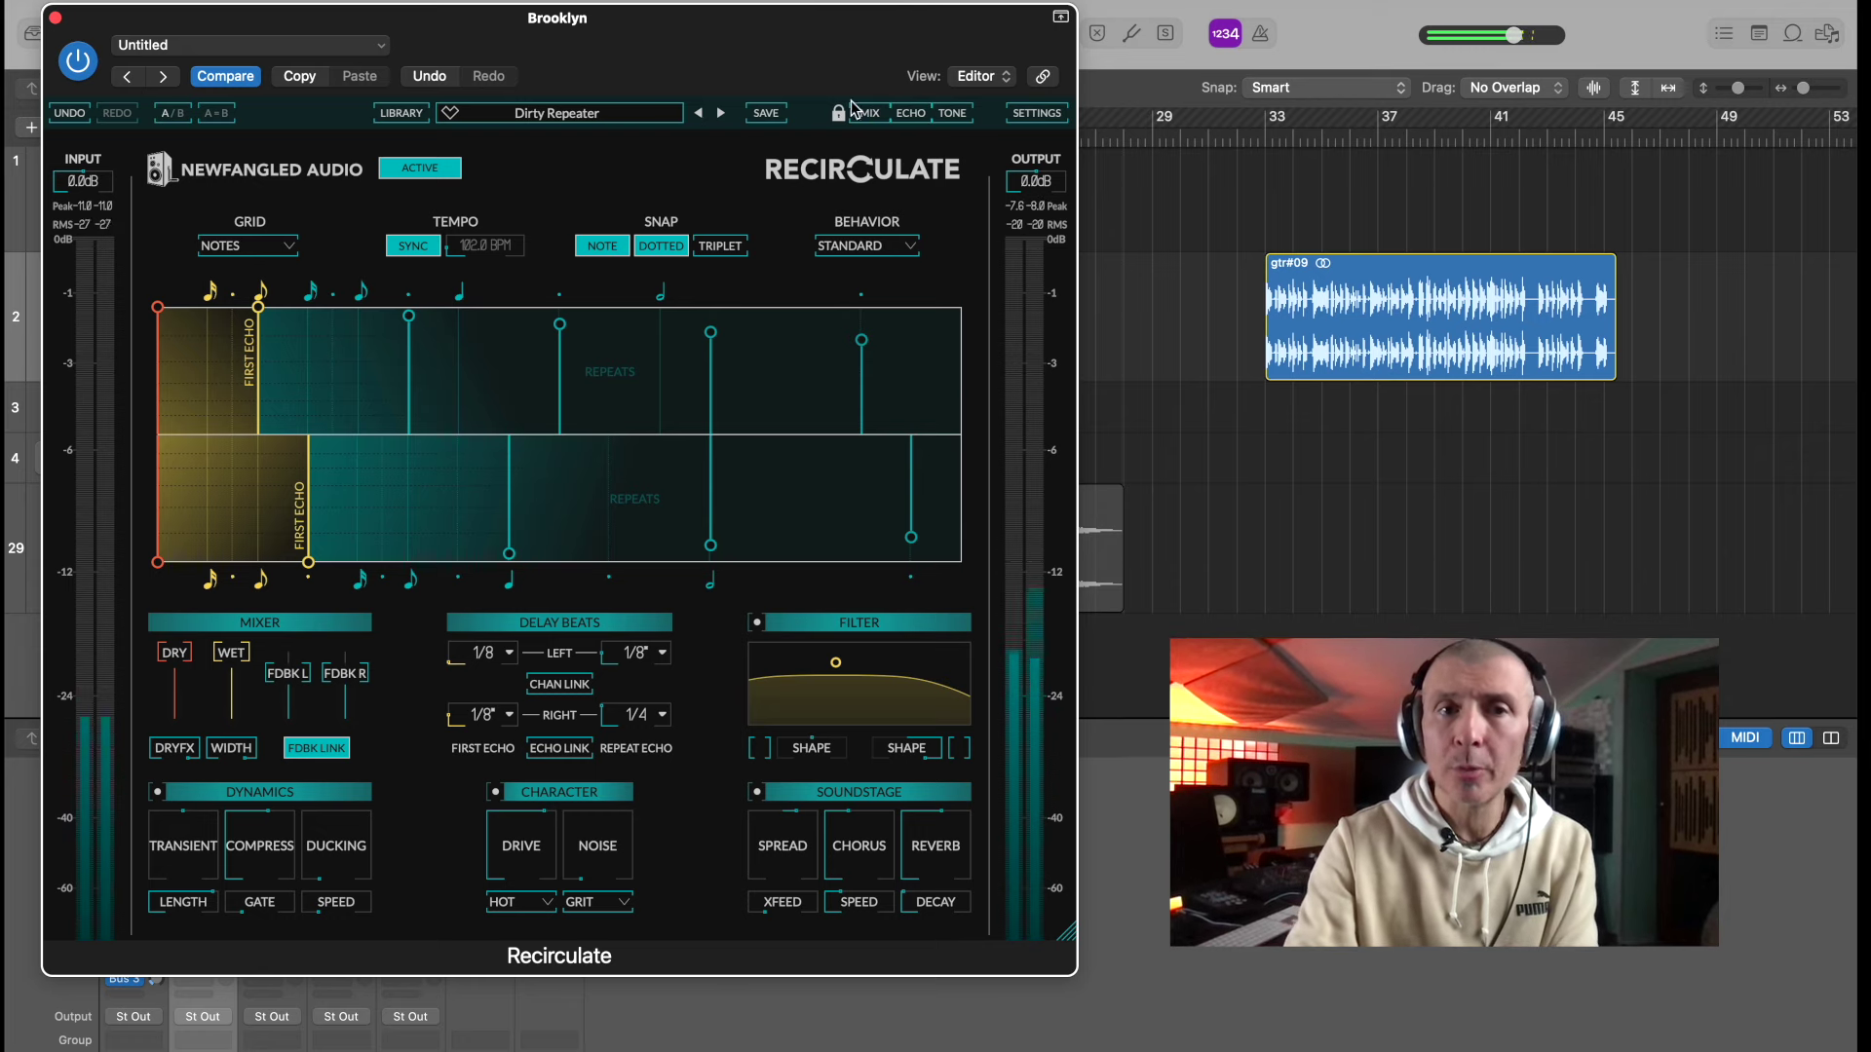
- Reload the full Dirty Repeater preset without locked sections and fine-tune its filter and Drive
left_click(721, 113)
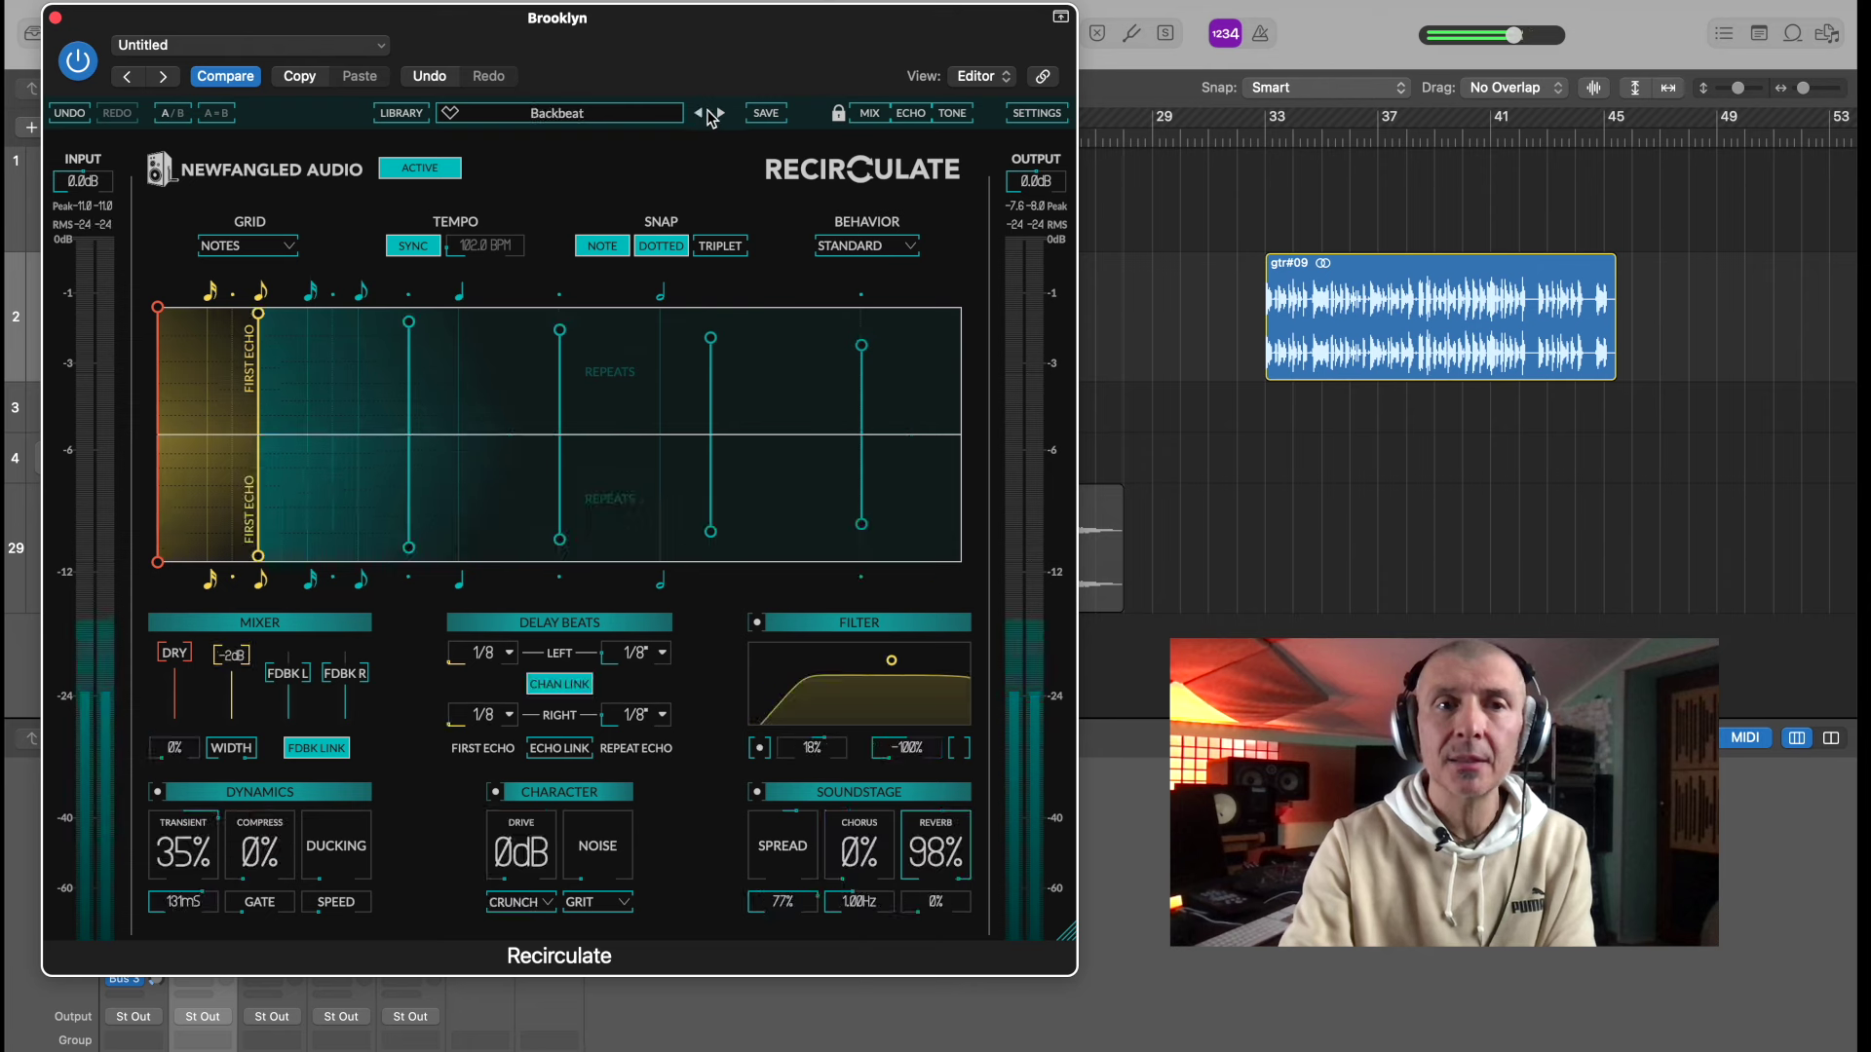
left_click(720, 113)
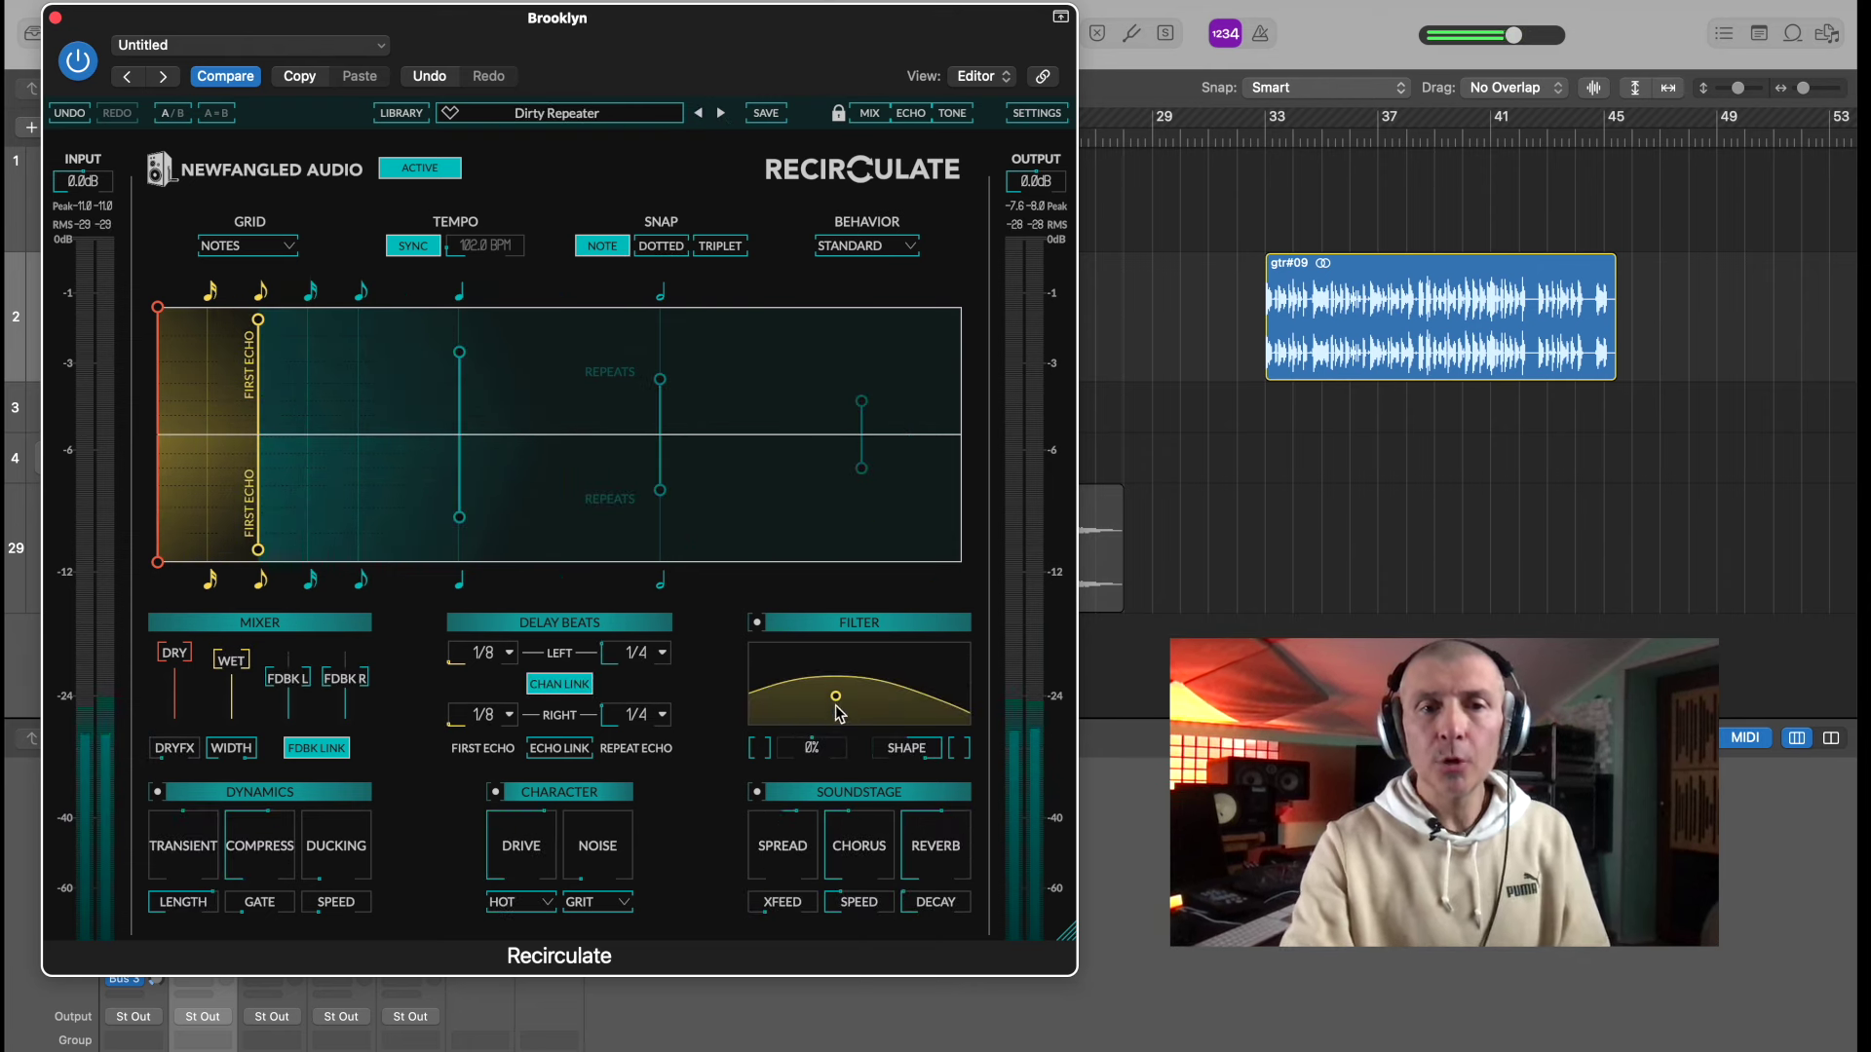
left_click_drag(835, 698, 836, 682)
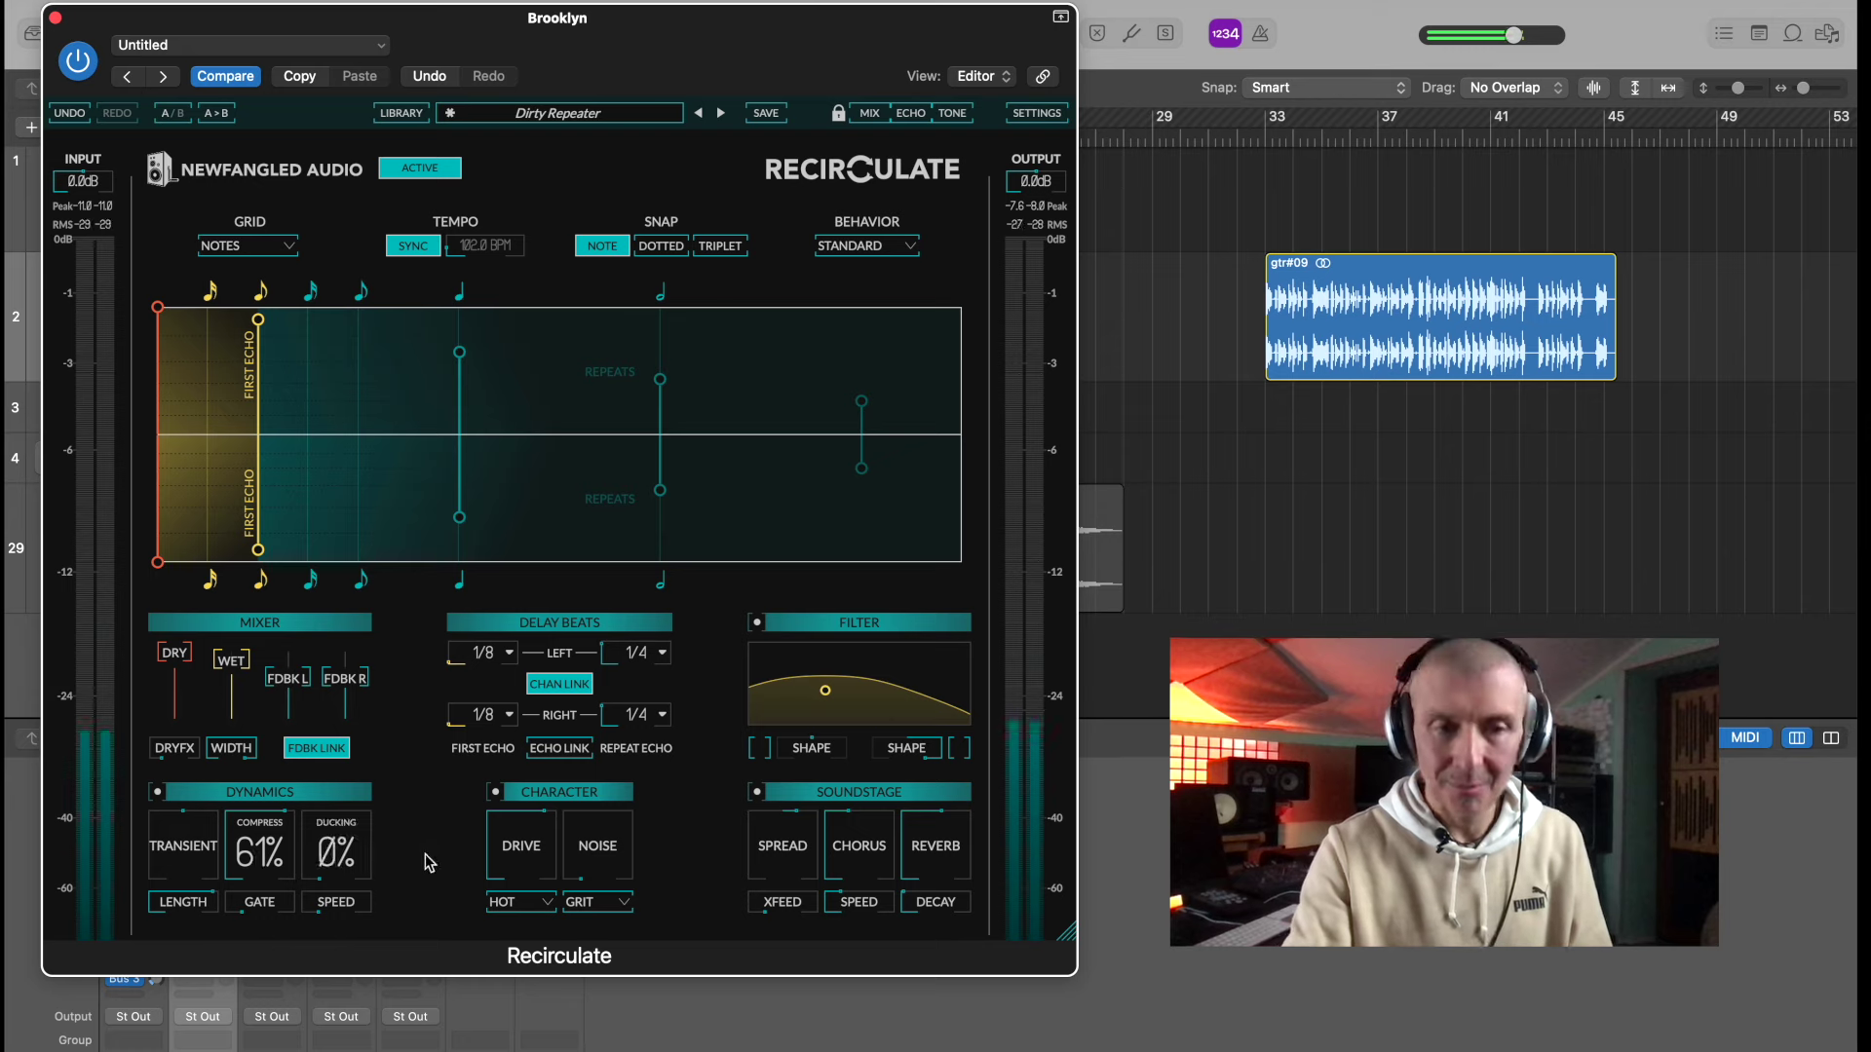
left_click_drag(491, 855, 491, 831)
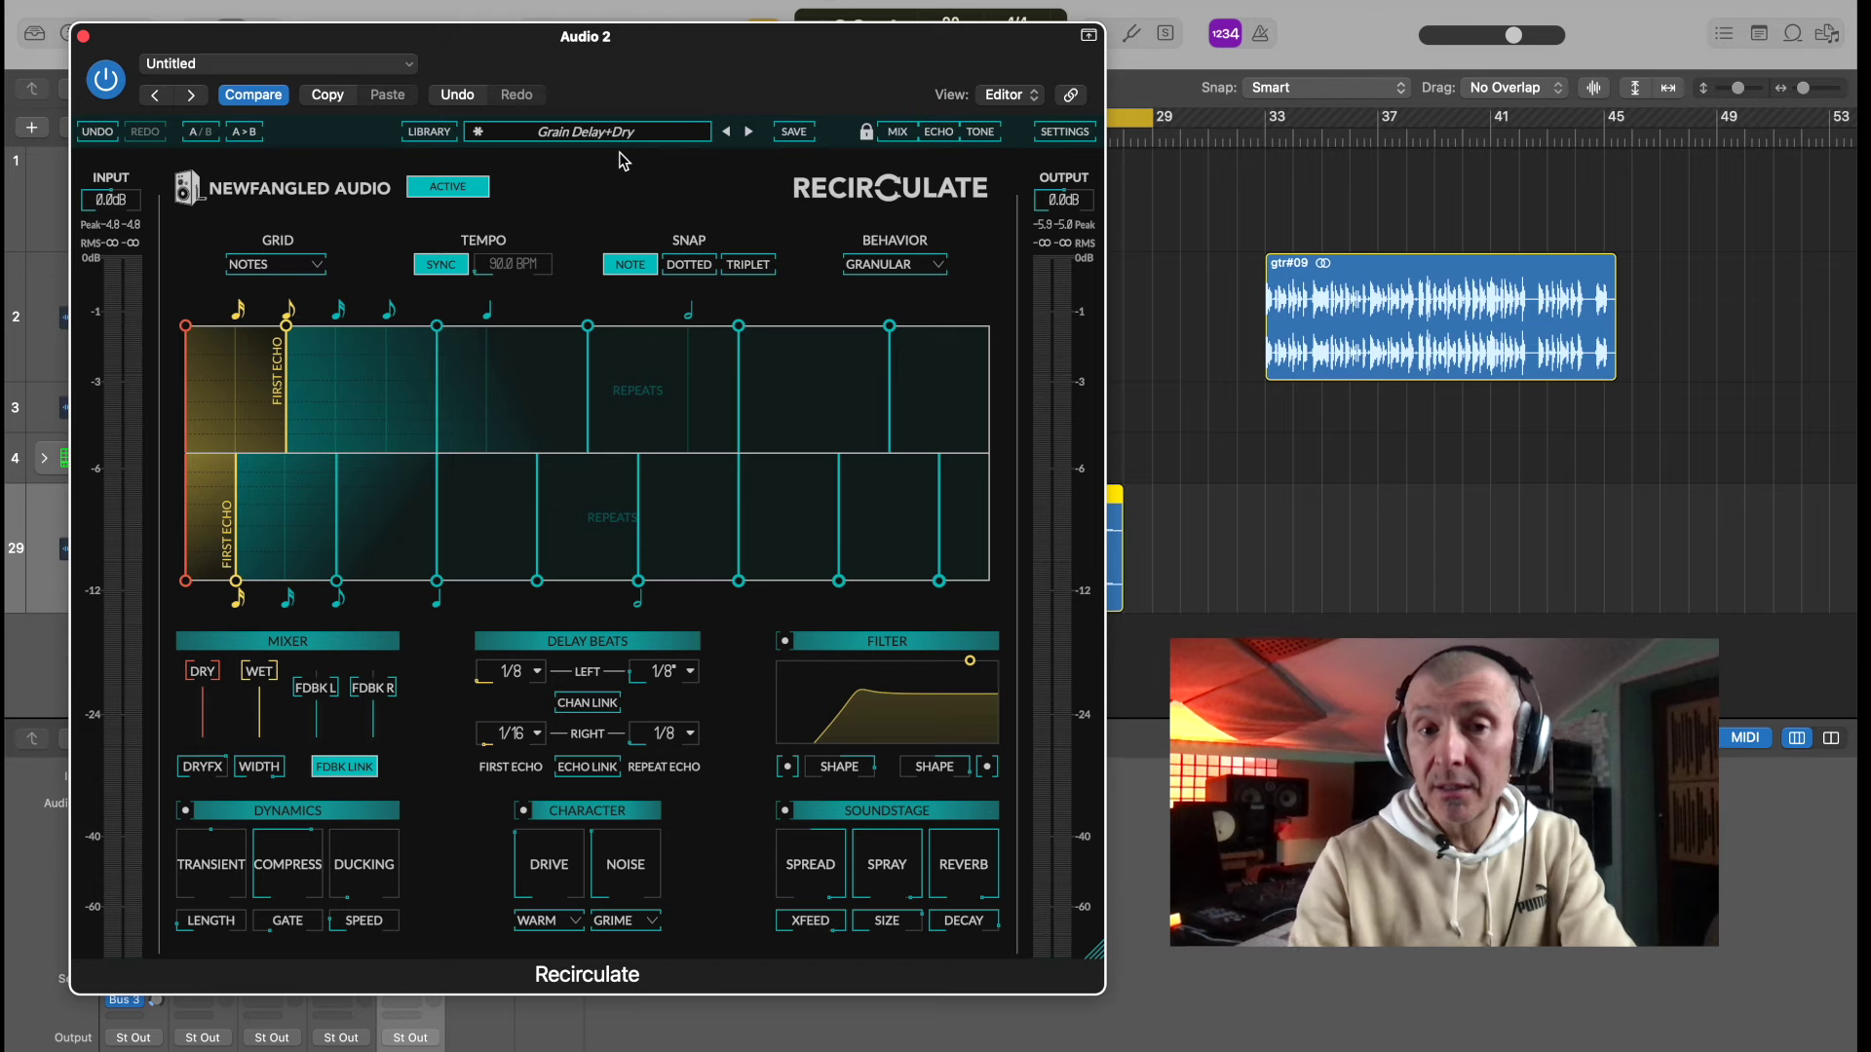
- Play Audio 2 through the granular delay and try a smaller grain Size with Spray at 98%
key("space")
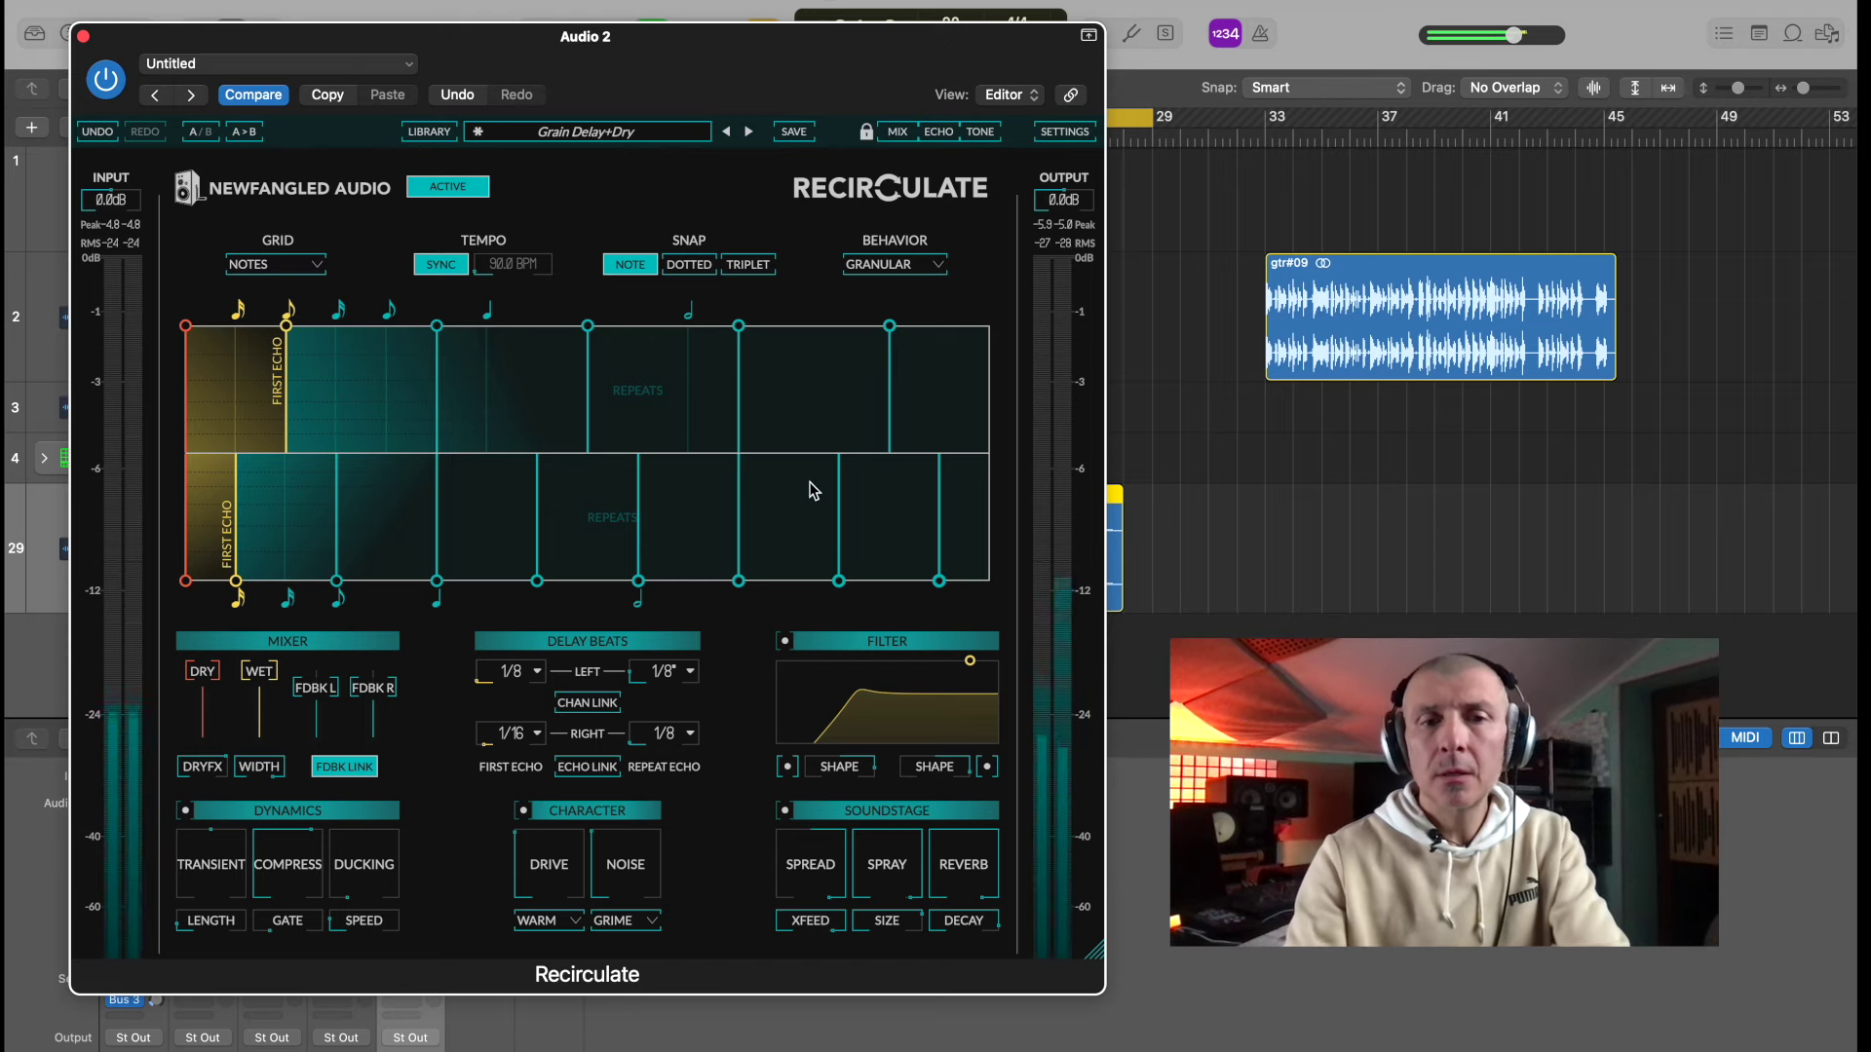
mouse_move(884, 919)
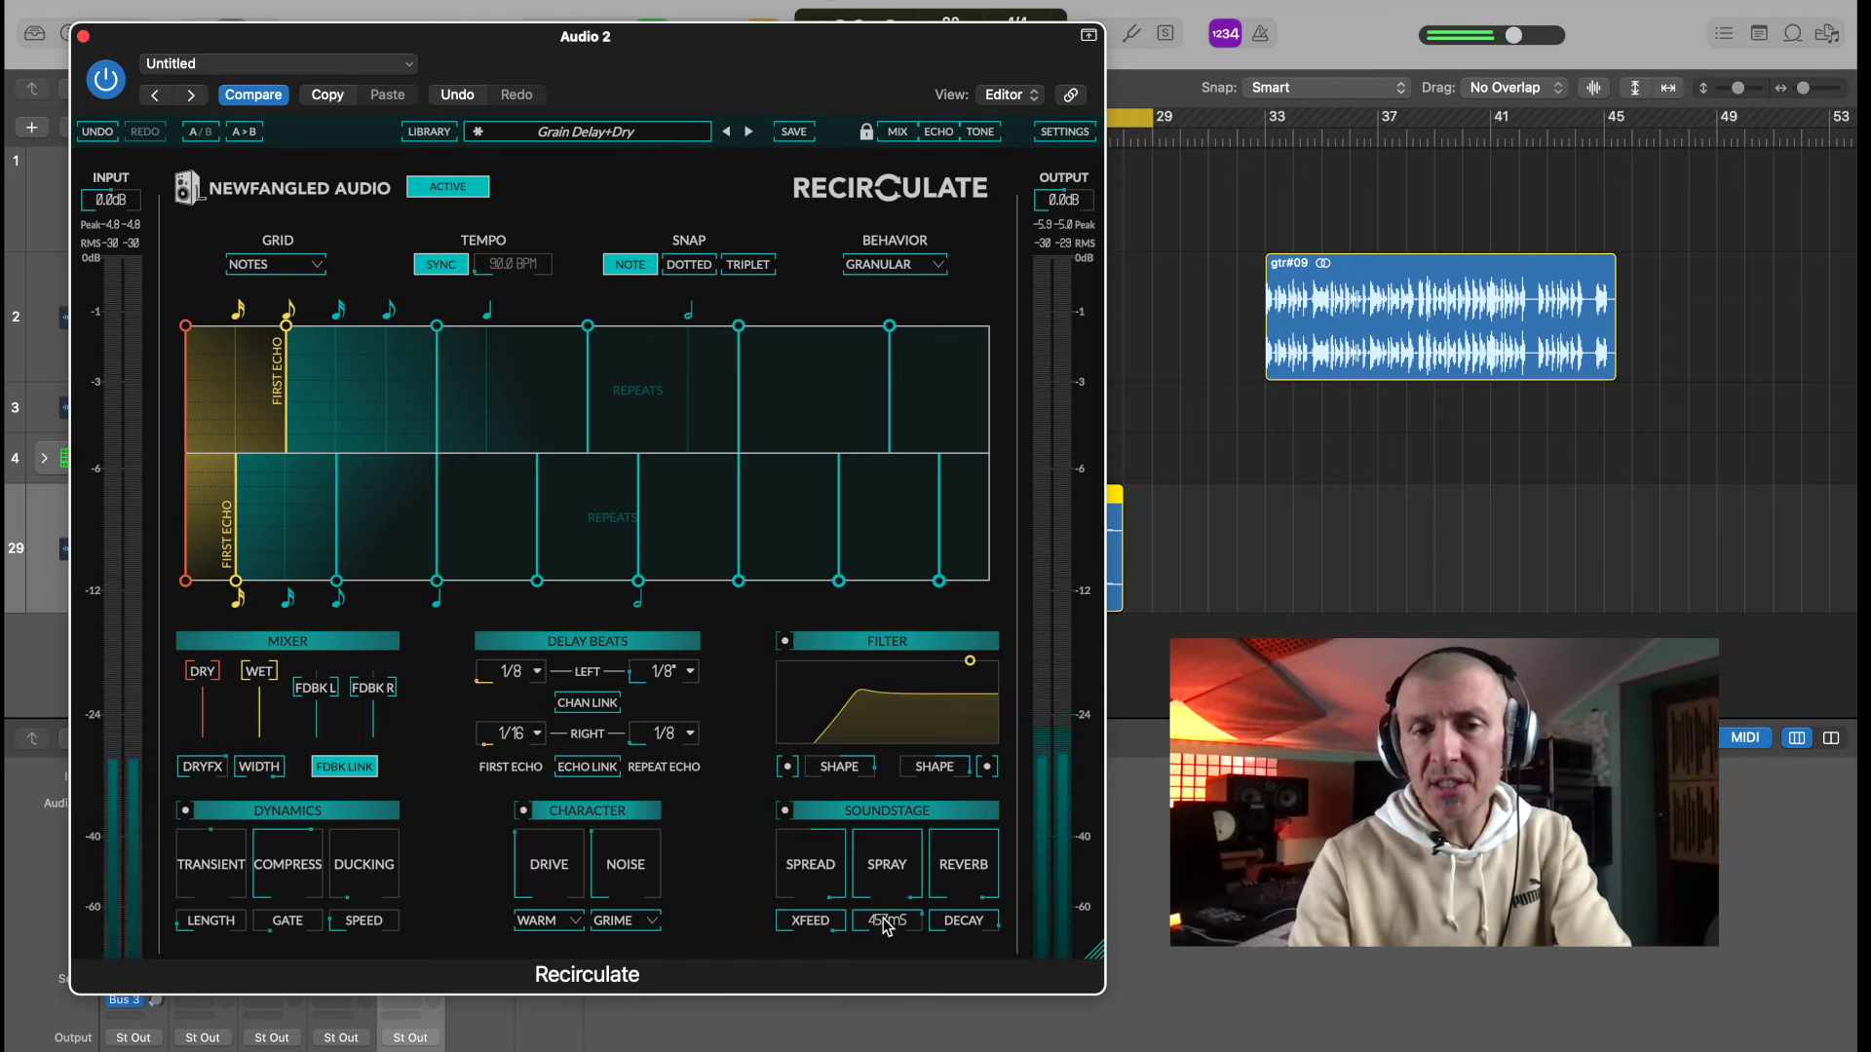
left_click_drag(887, 926, 858, 980)
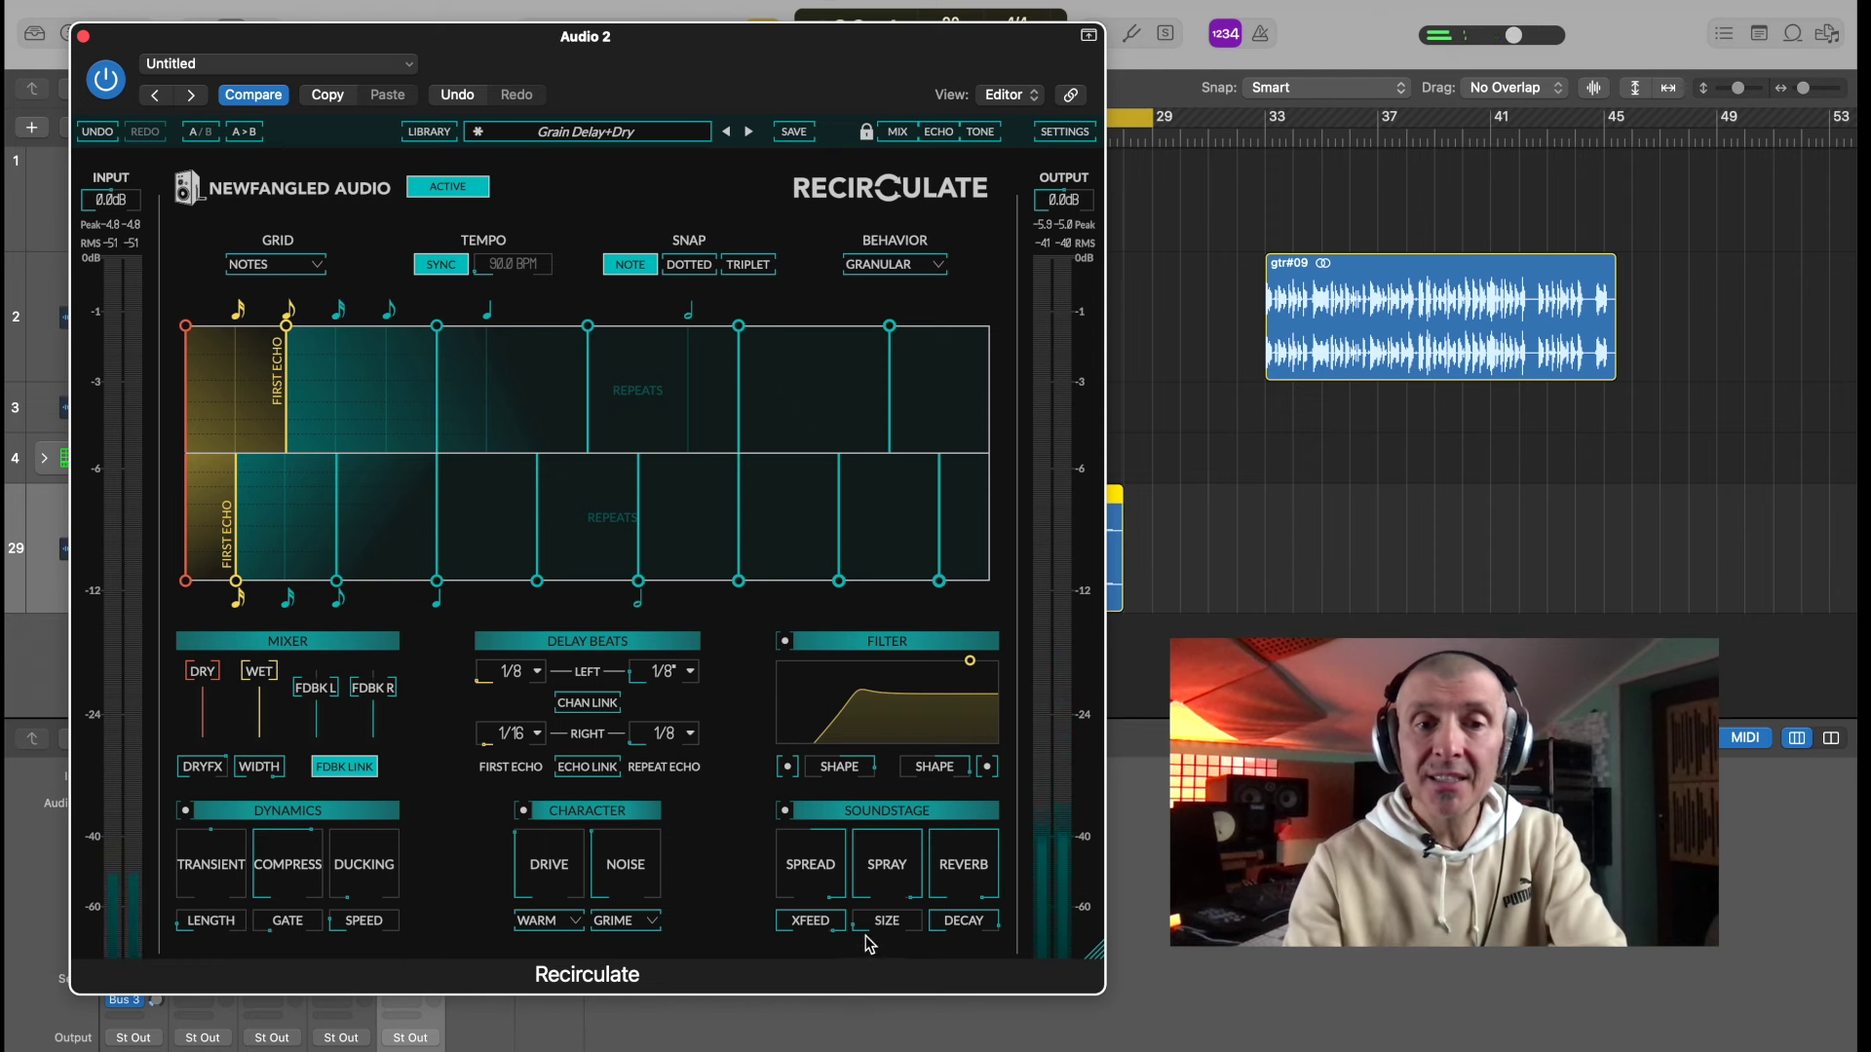
left_click_drag(868, 945, 862, 832)
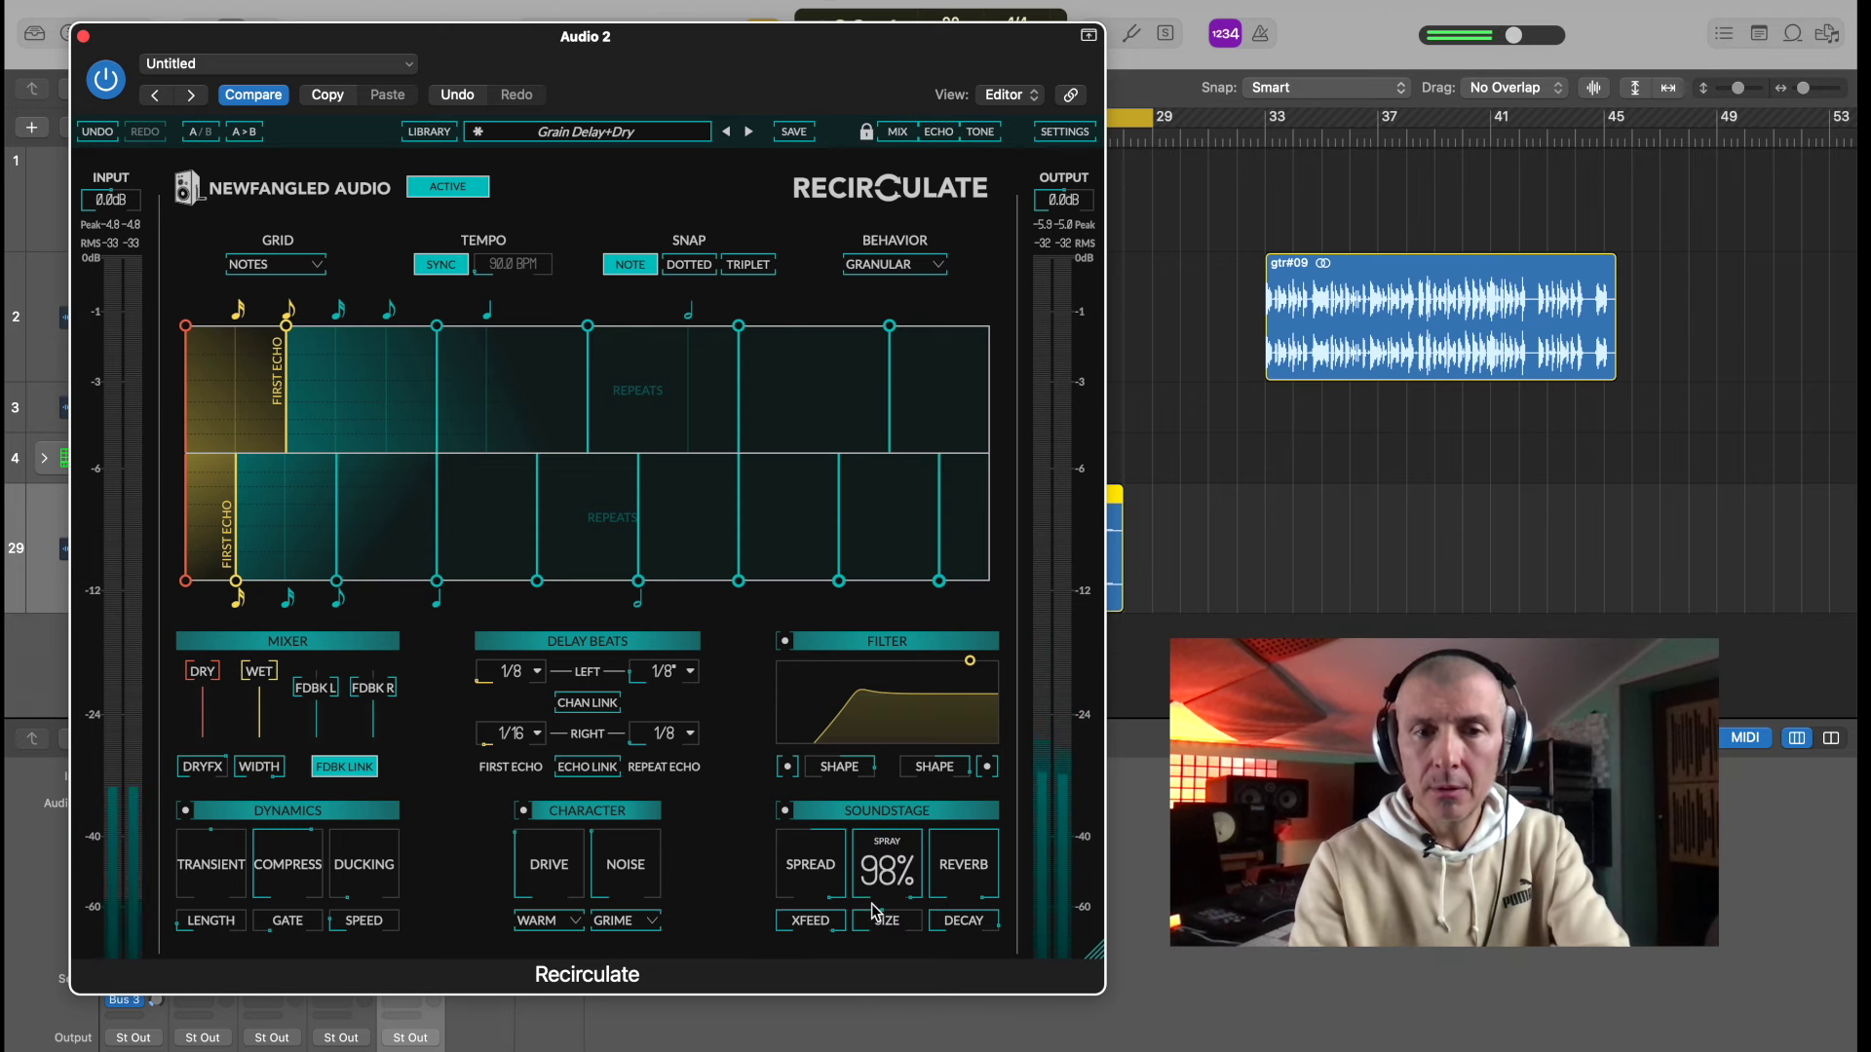
- Try a larger grain Size before setting it to 33 ms, adjust Spread, and lower the Wet level
left_click_drag(874, 911, 873, 857)
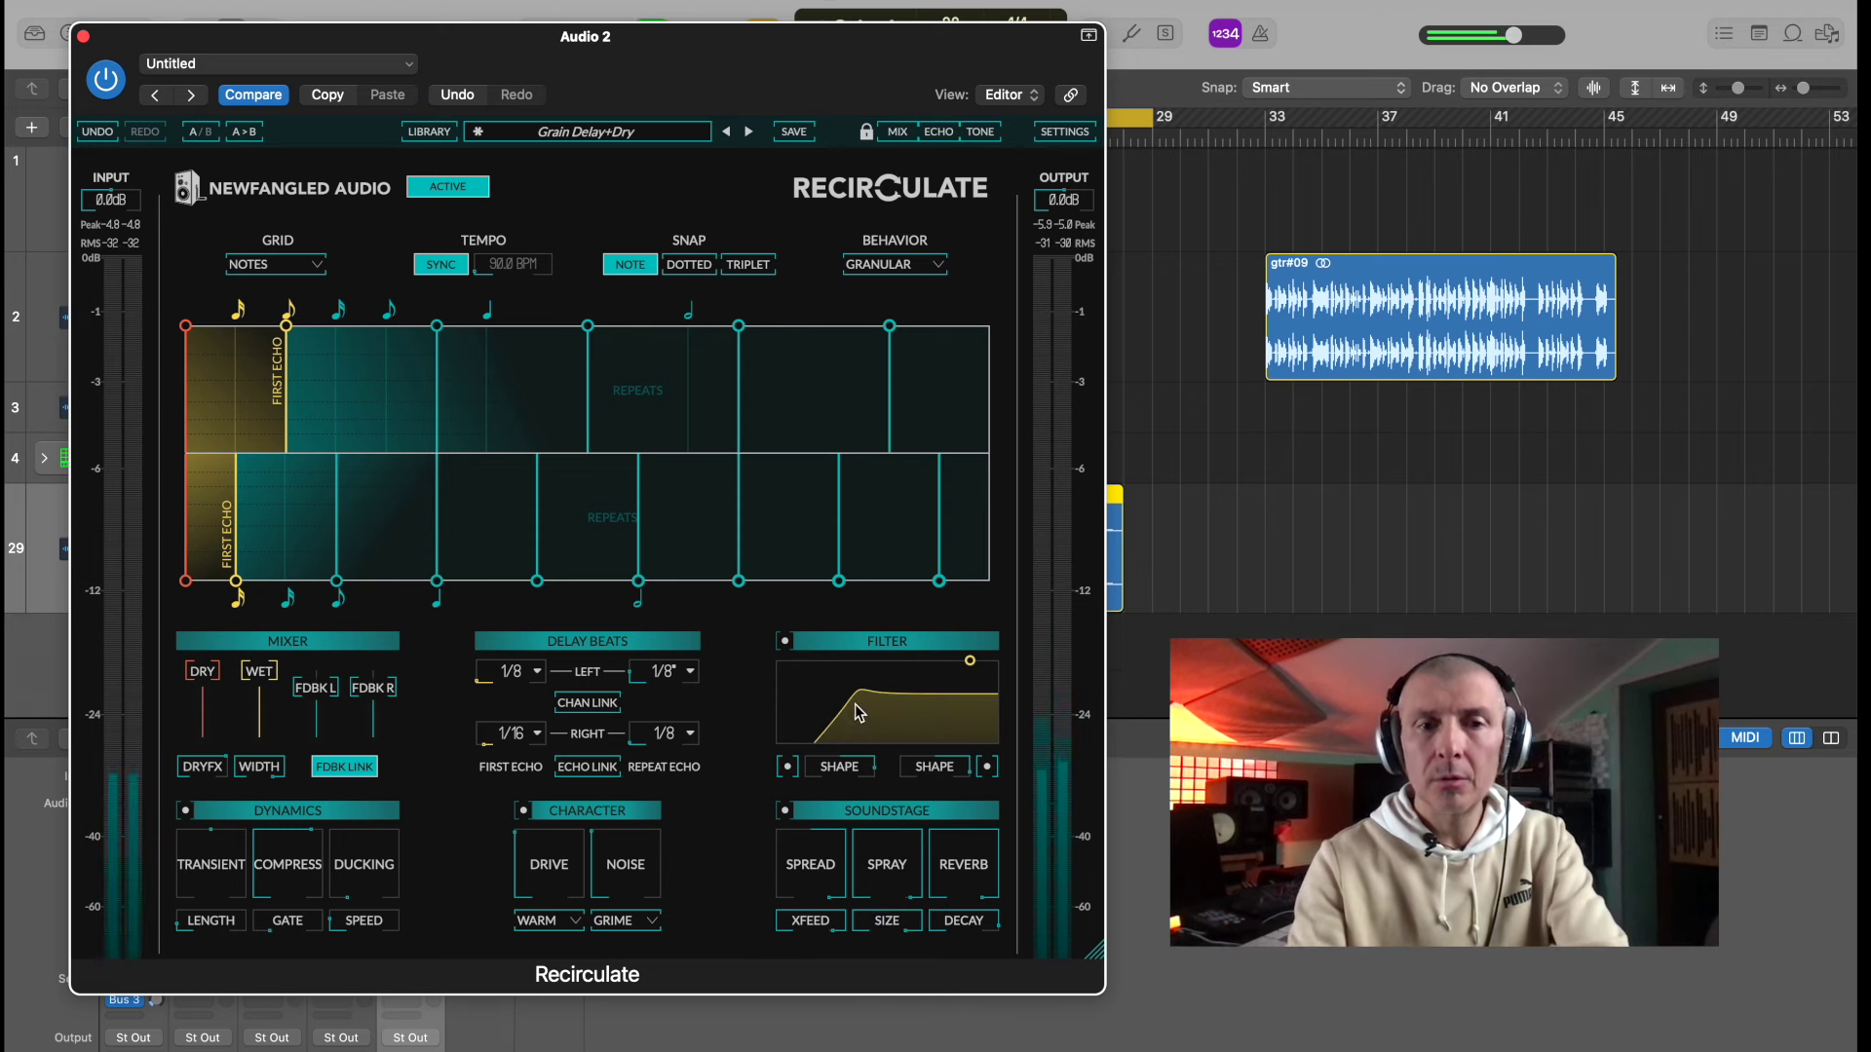
mouse_move(887, 921)
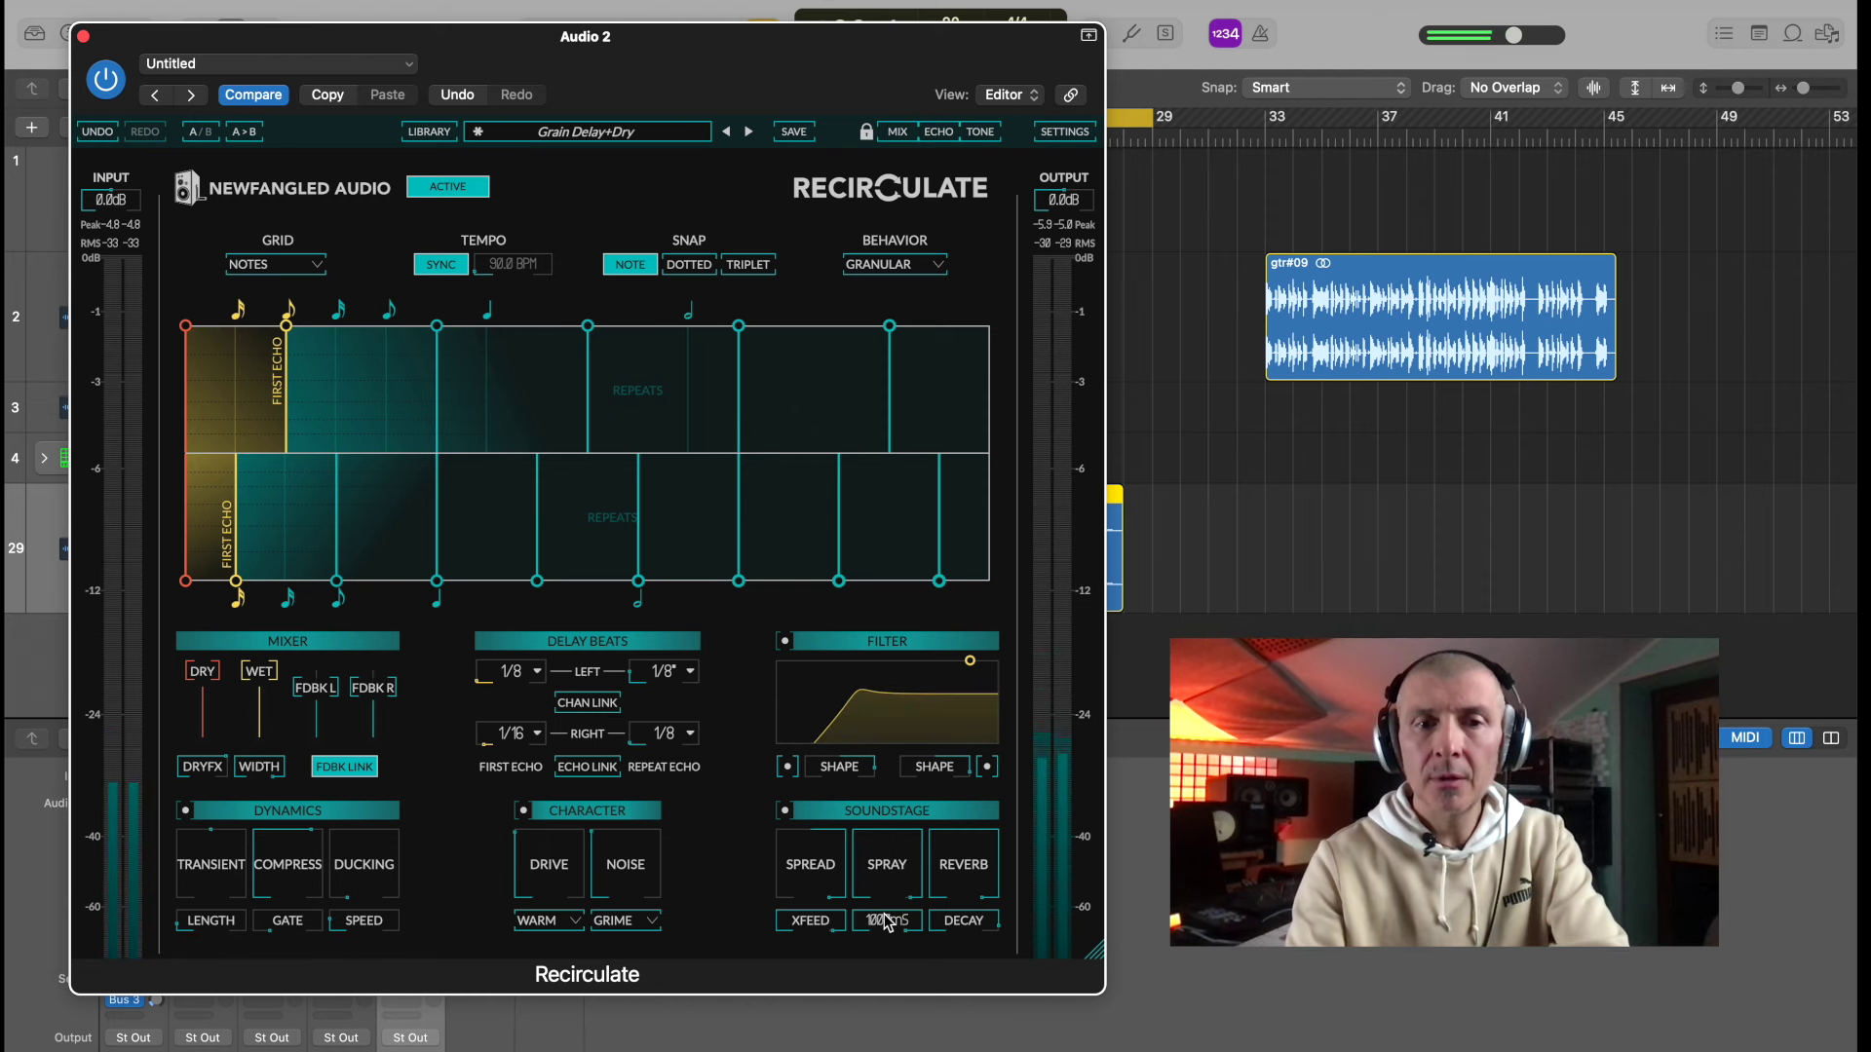
left_click_drag(887, 921, 881, 984)
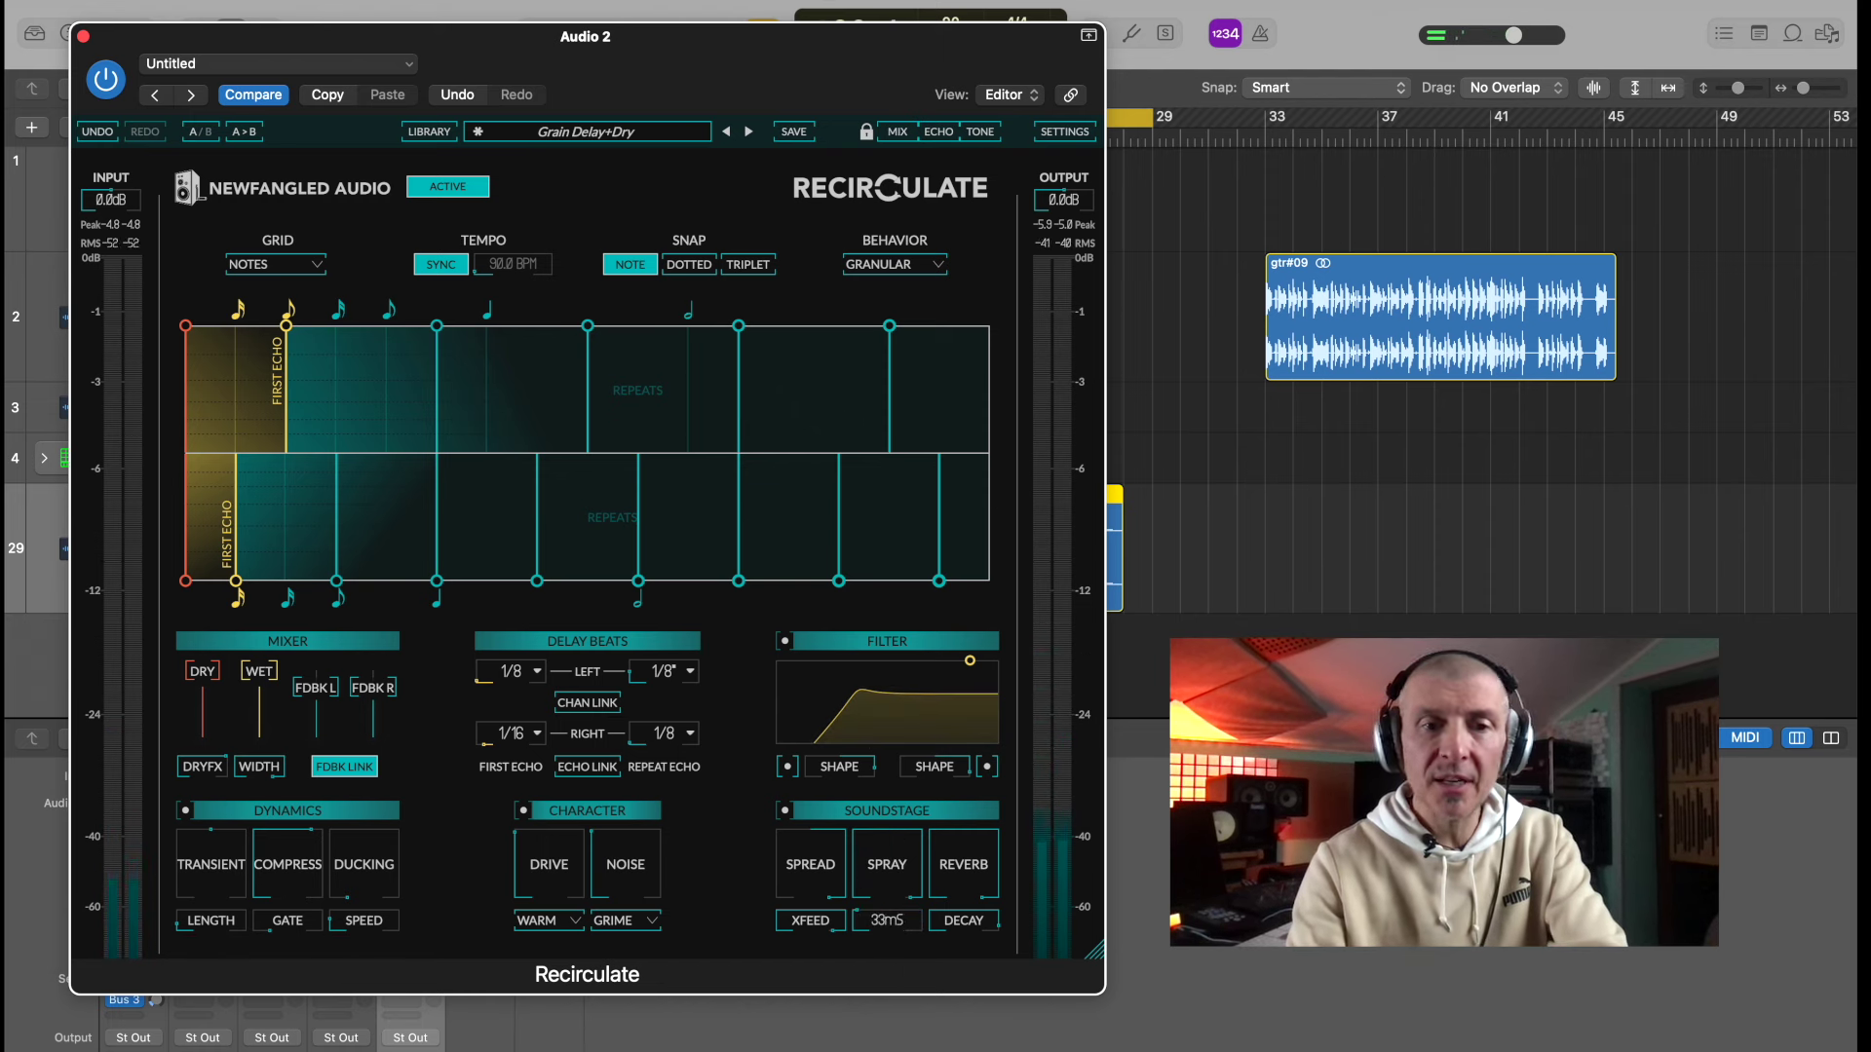
left_click_drag(807, 845, 807, 918)
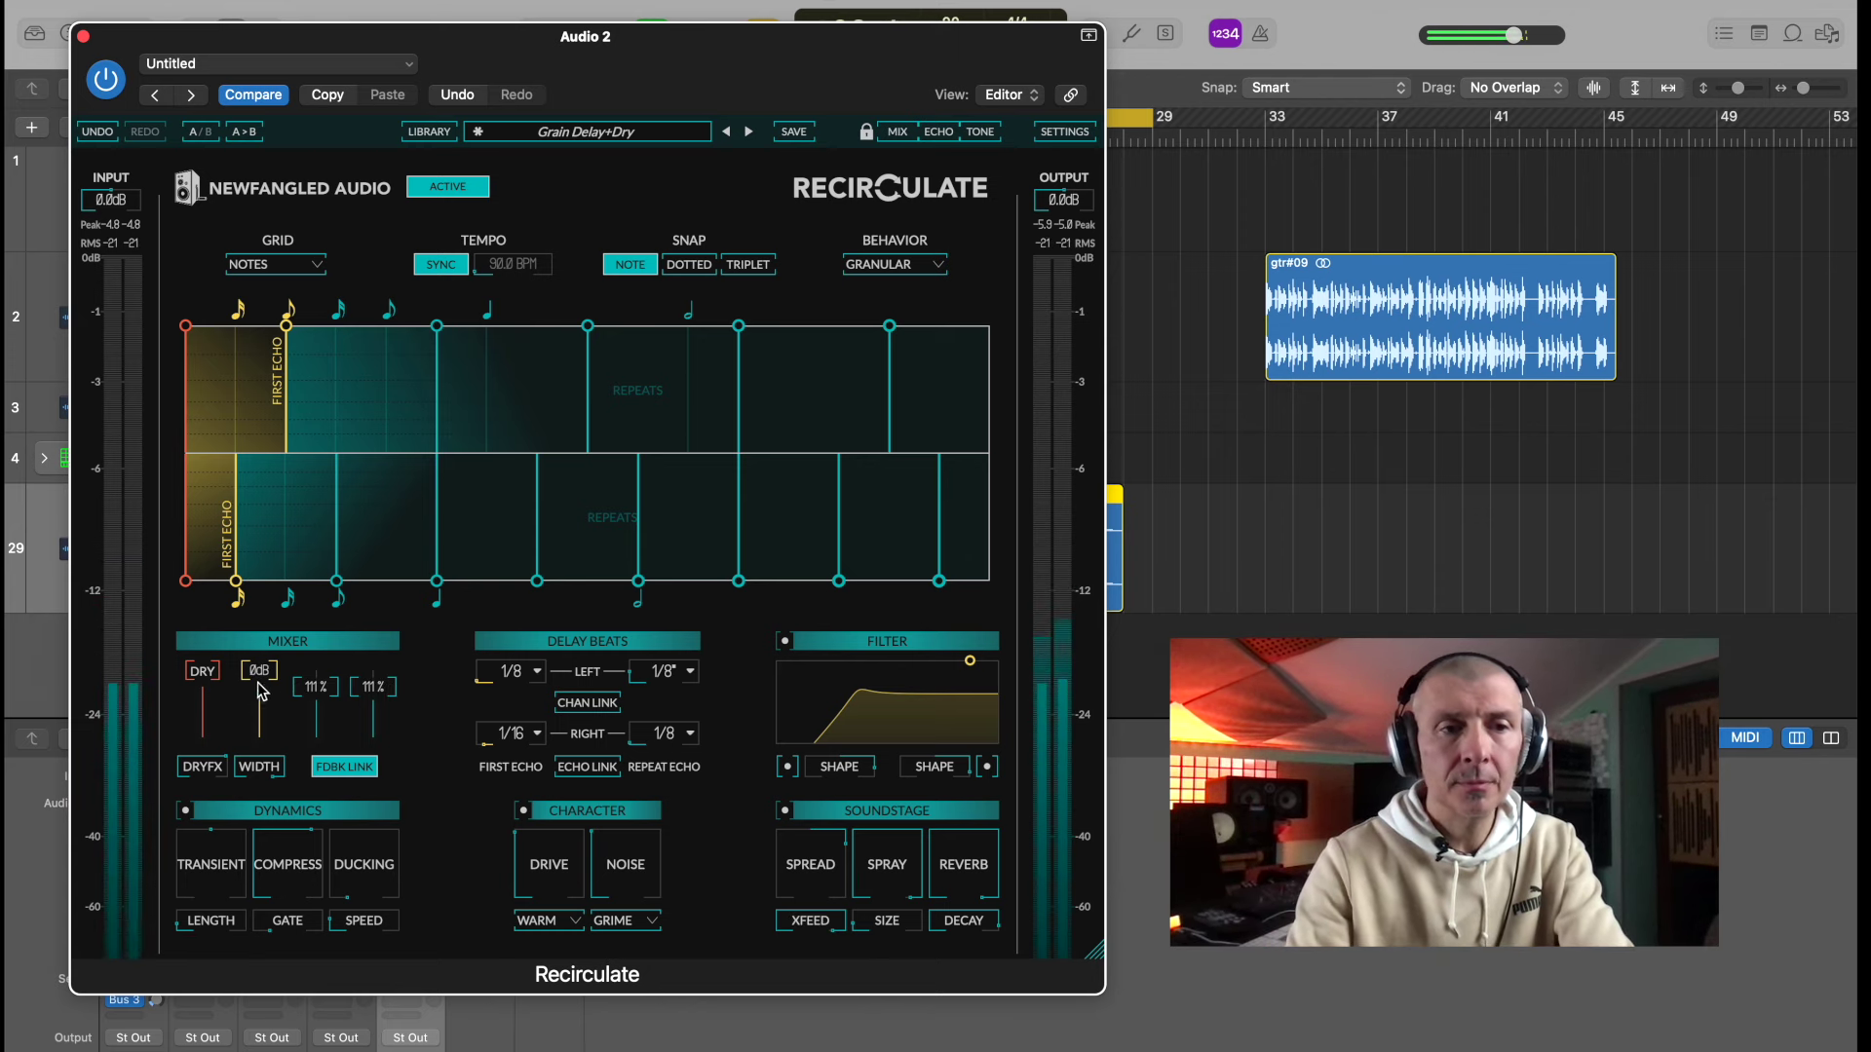
mouse_move(255, 682)
left_mouse_down()
mouse_move(262, 742)
mouse_move(254, 673)
left_mouse_up()
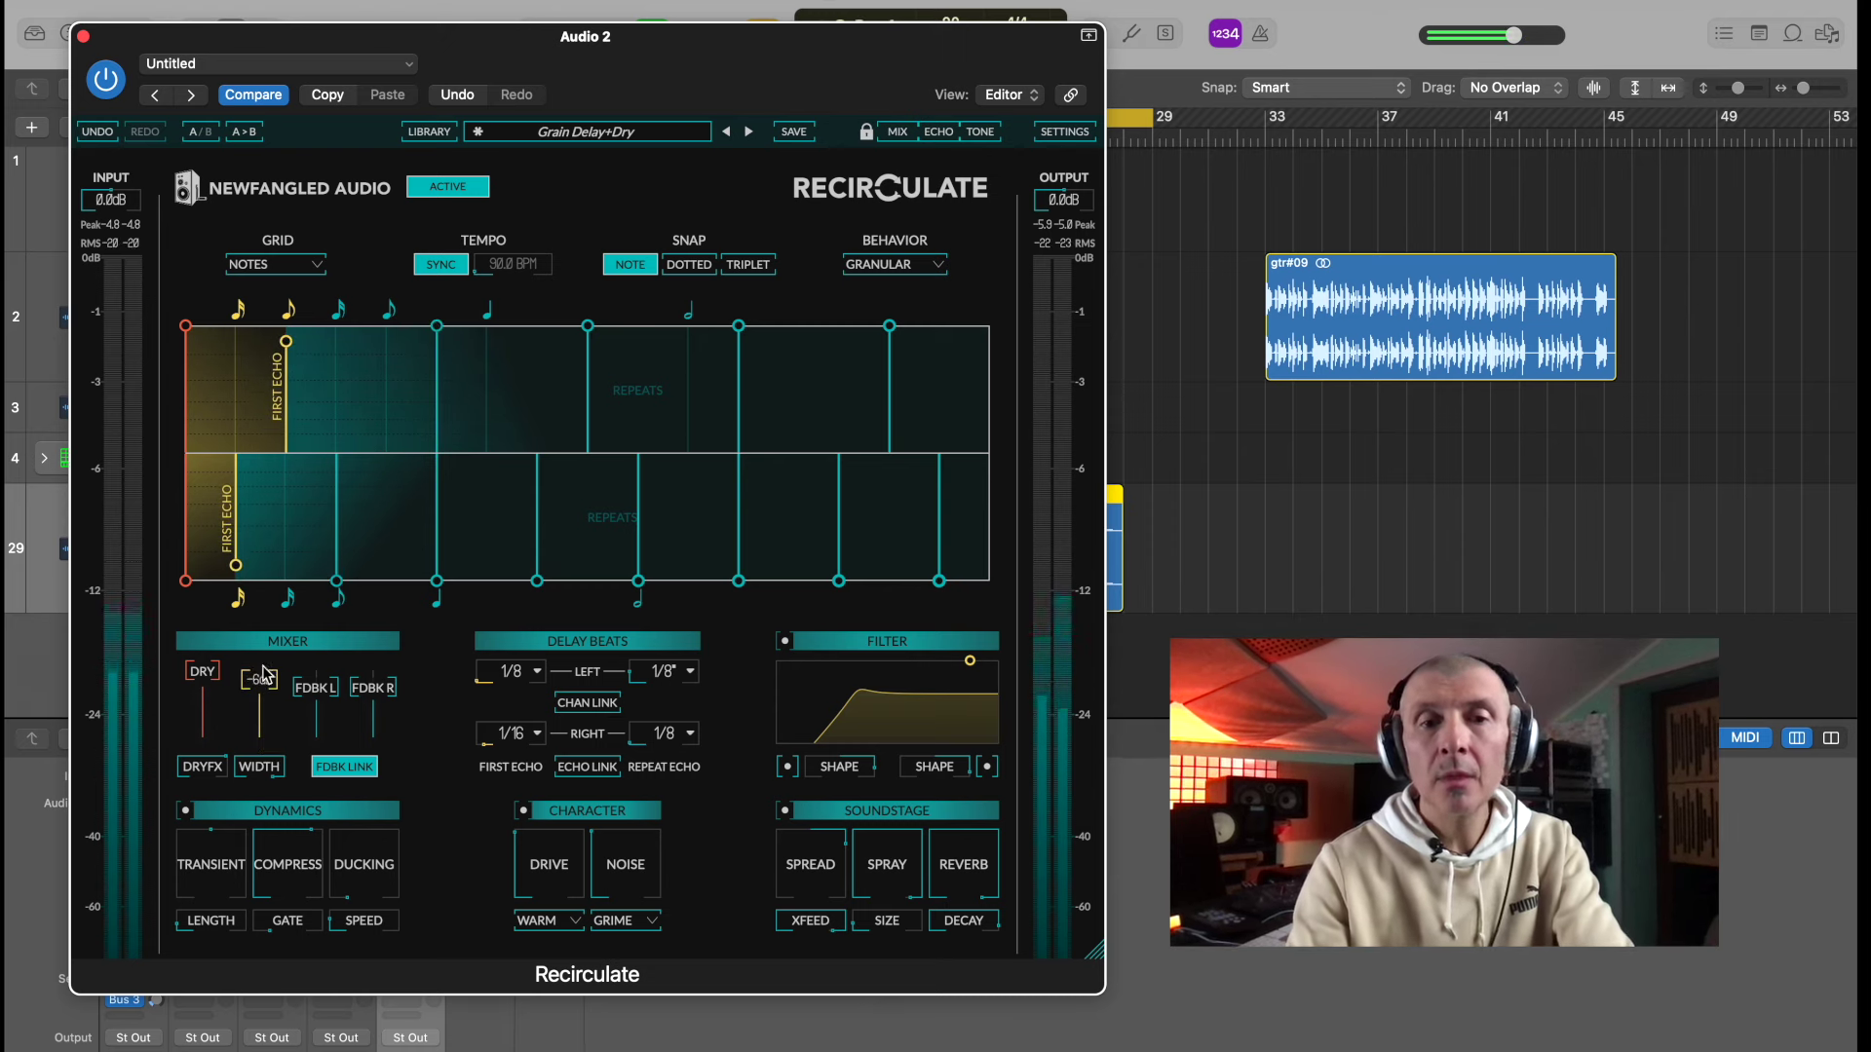
- Switch the delay behavior to Pitch Warp and set Mod to 21% with a lower reverb Decay
left_click(894, 266)
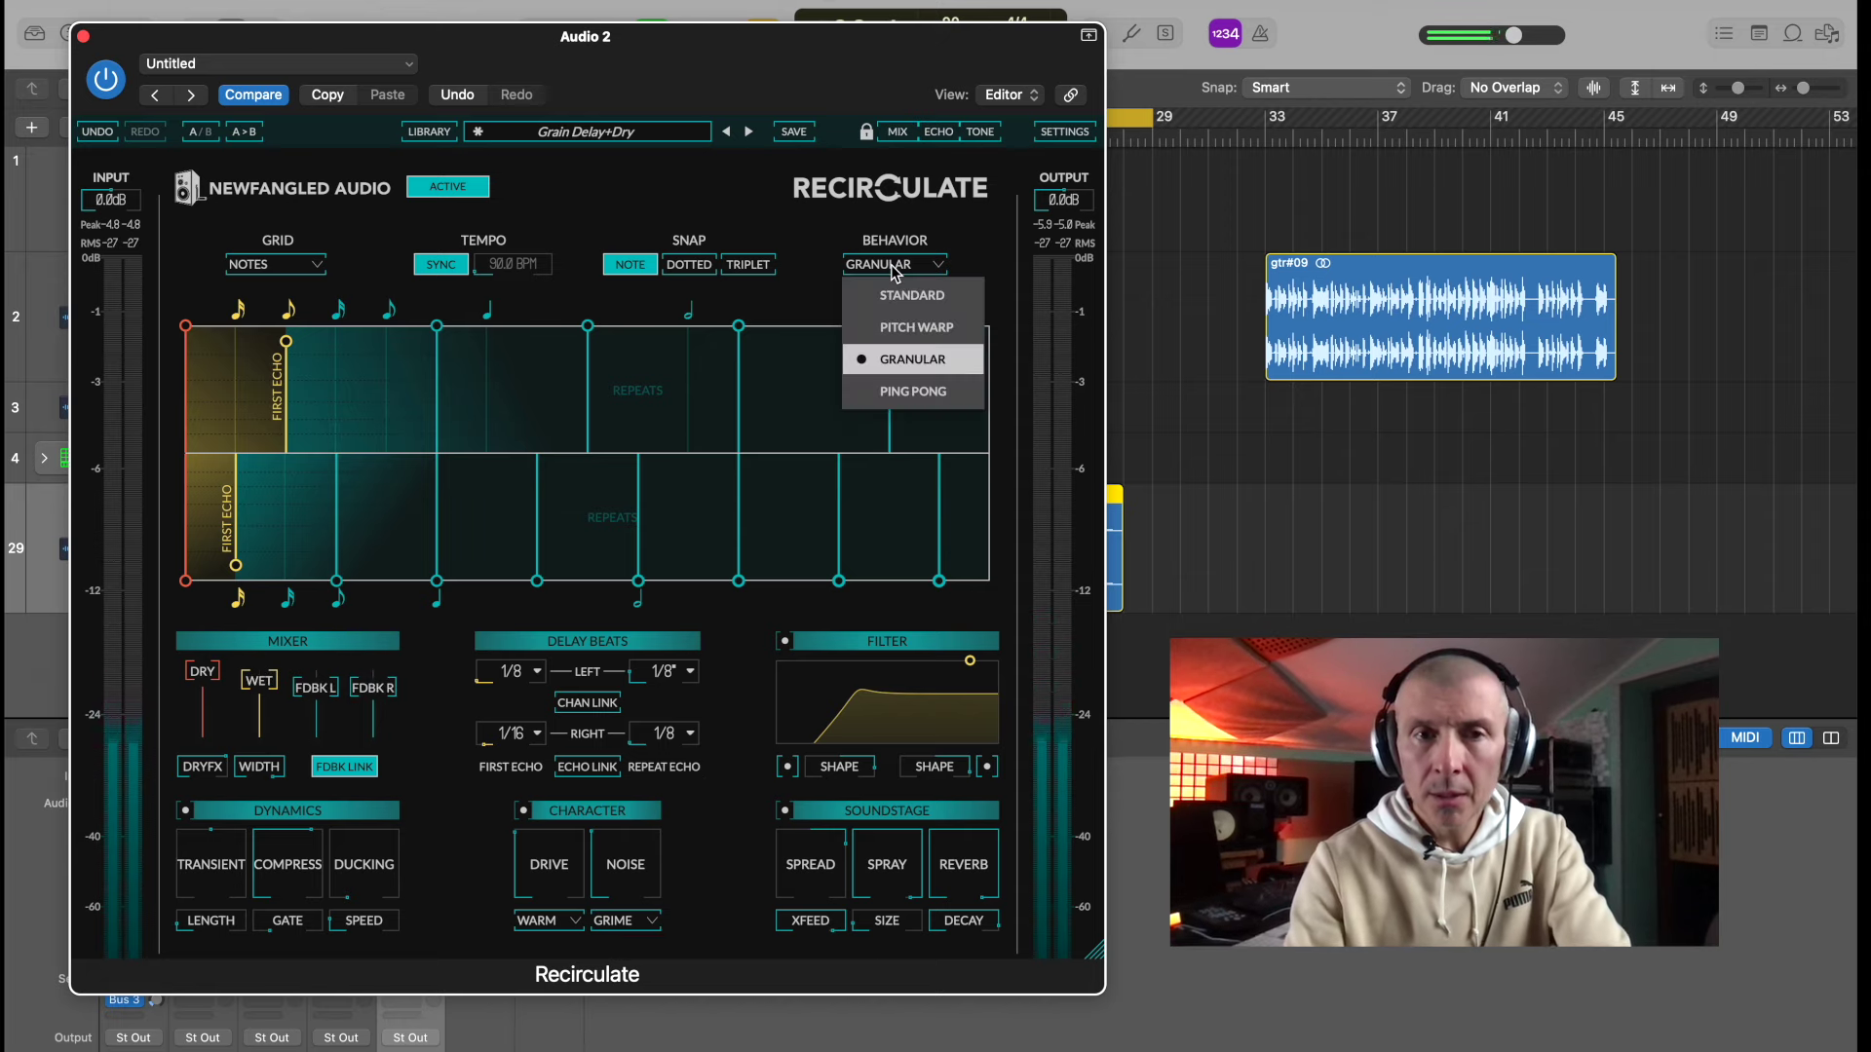
left_click(908, 328)
mouse_move(890, 848)
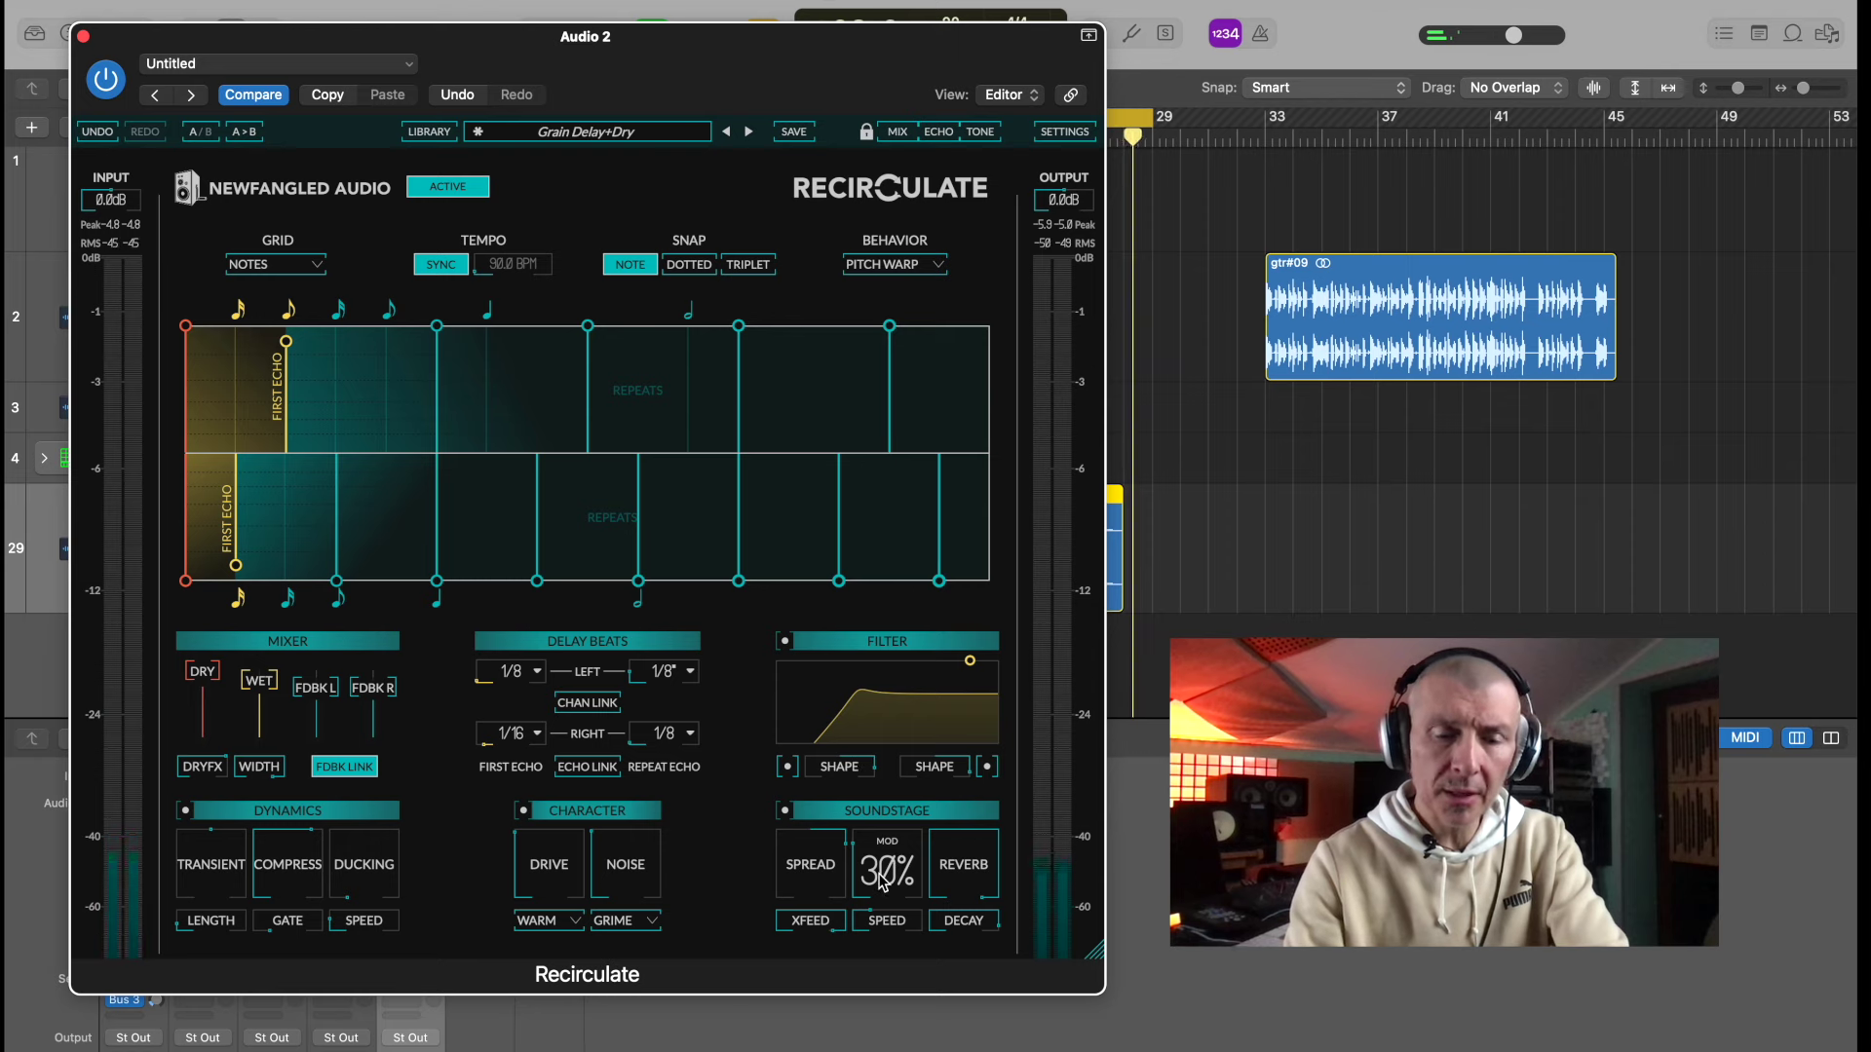
left_click_drag(882, 882, 873, 823)
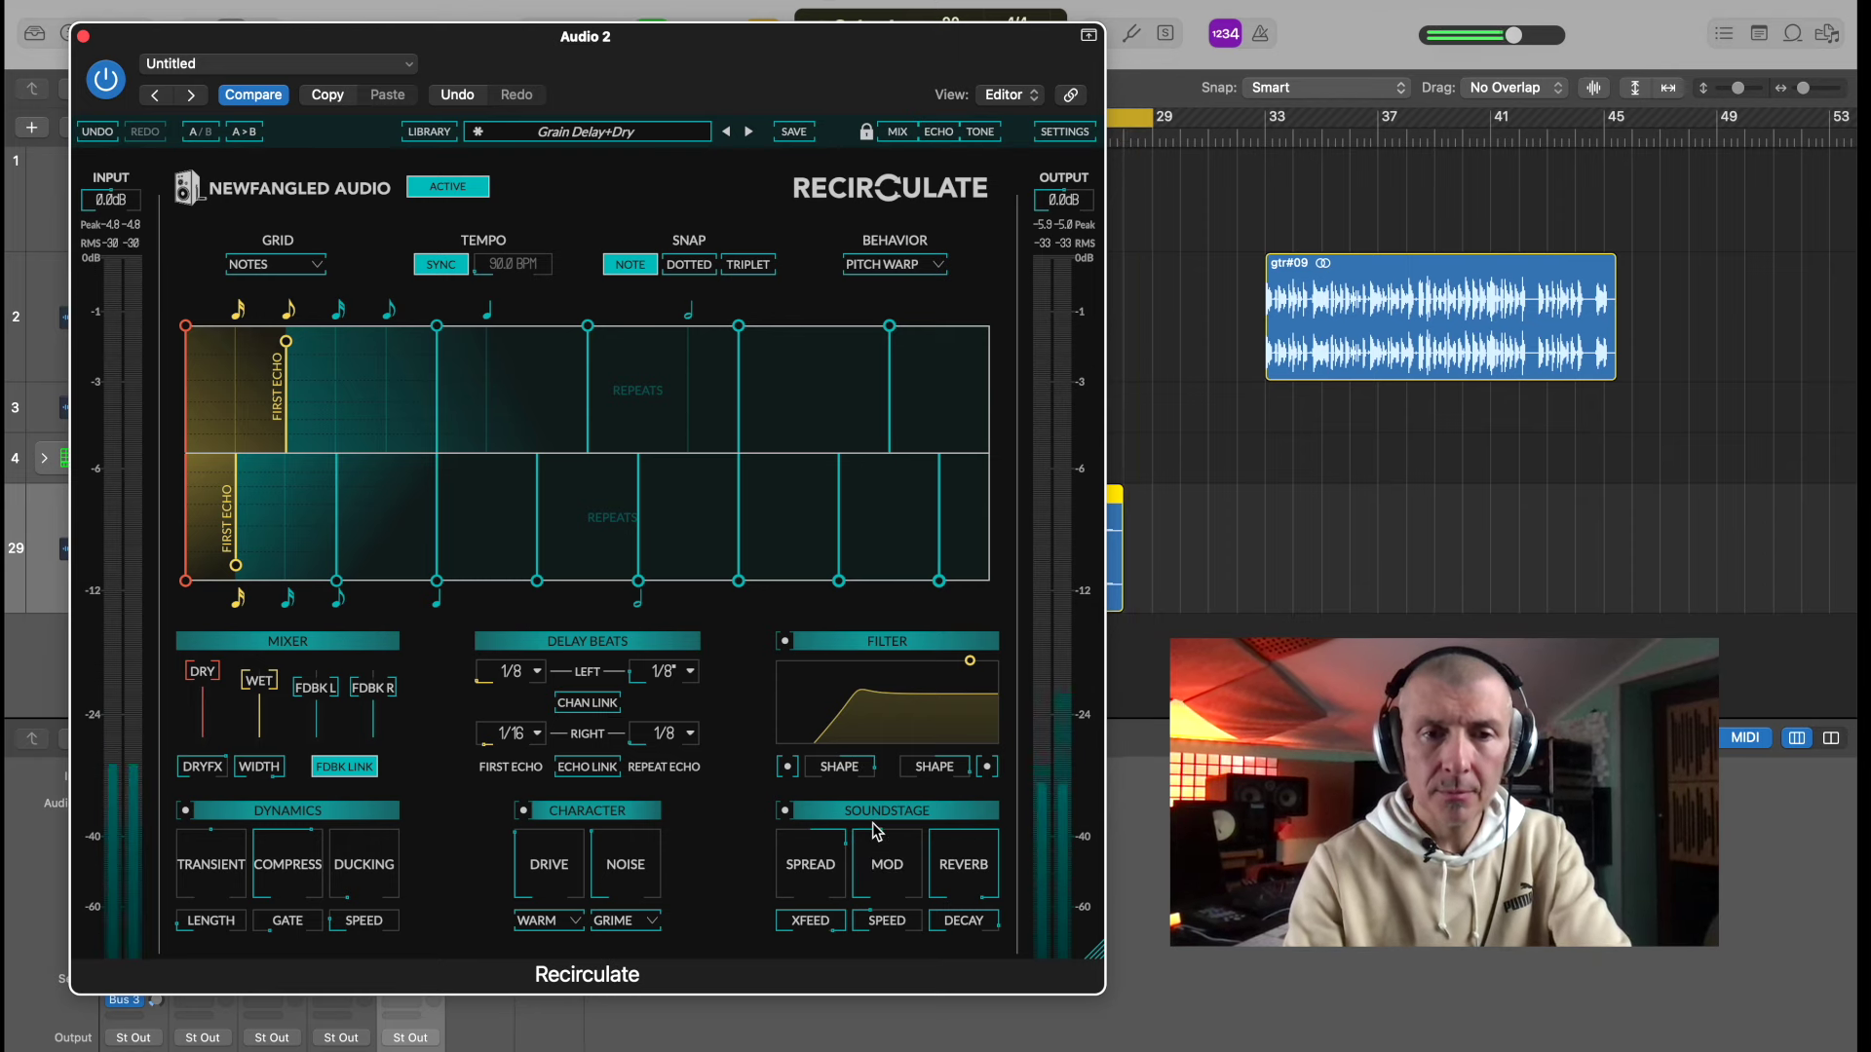
mouse_move(872, 845)
left_mouse_down()
mouse_move(868, 904)
mouse_move(857, 877)
left_mouse_up()
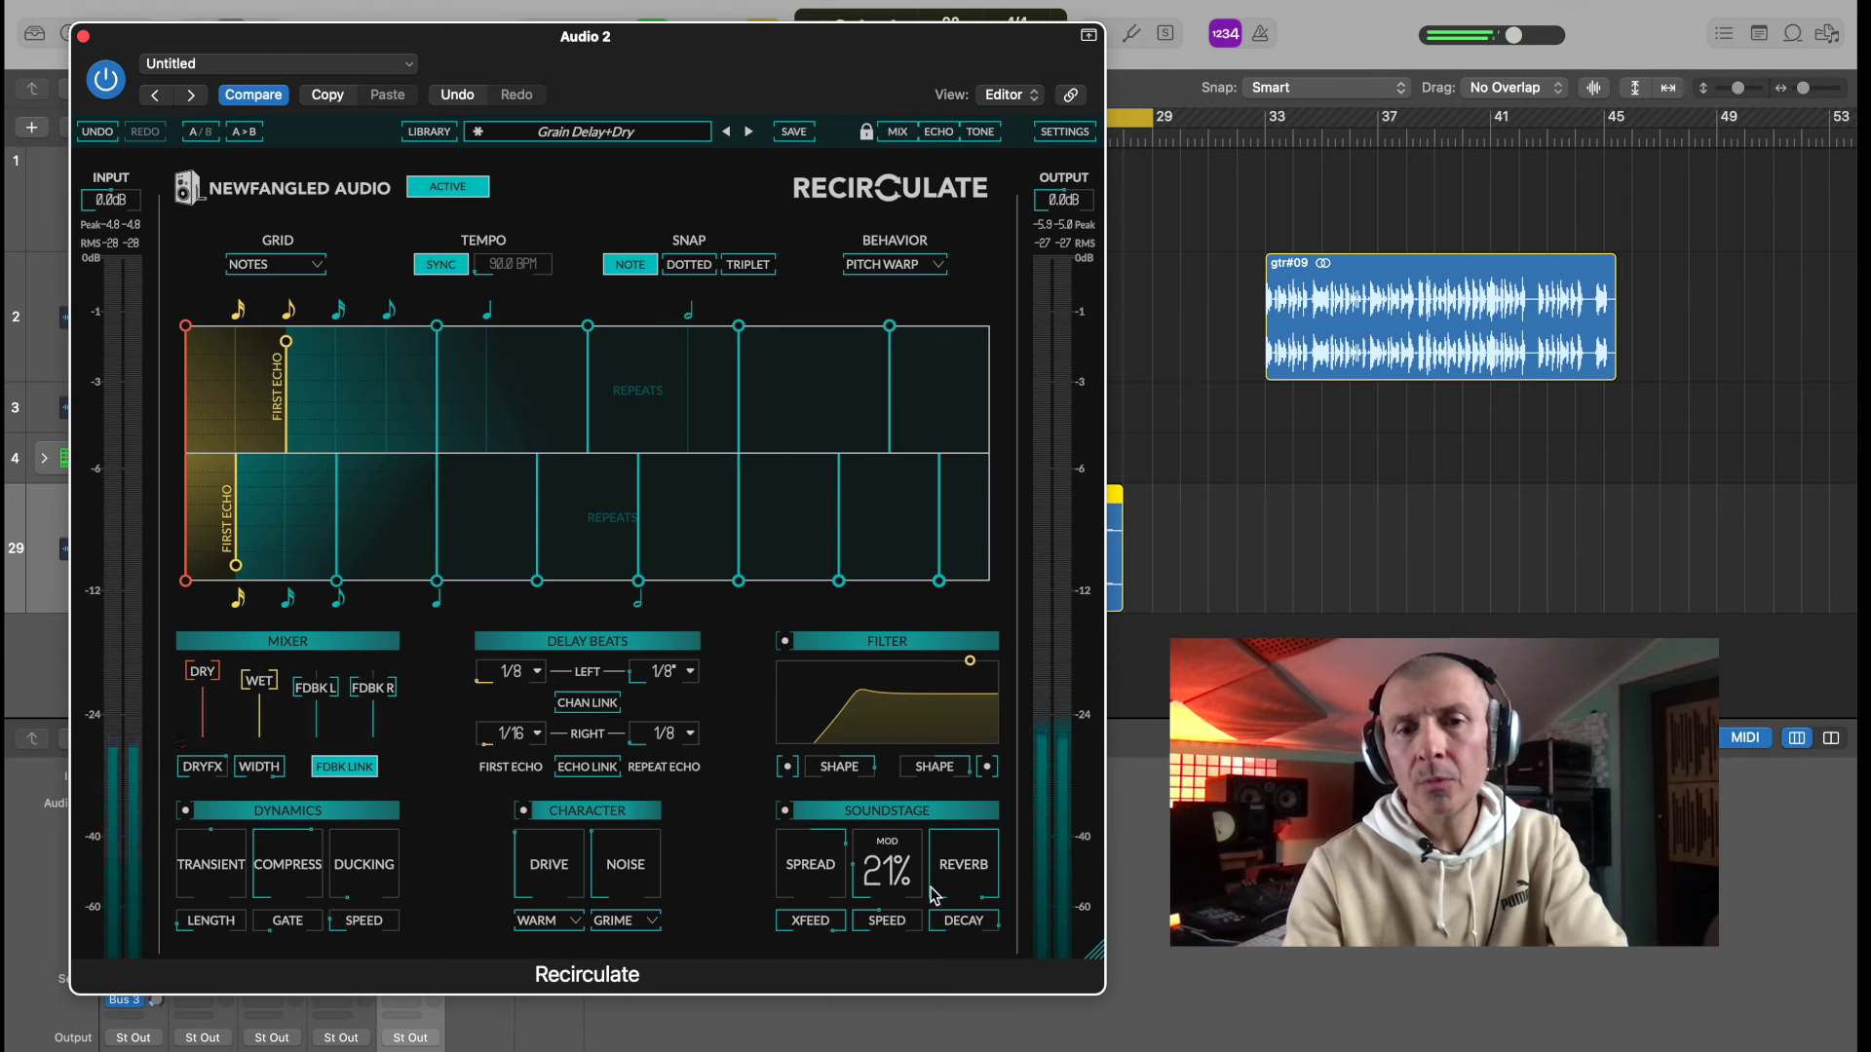
left_click_drag(967, 919, 959, 947)
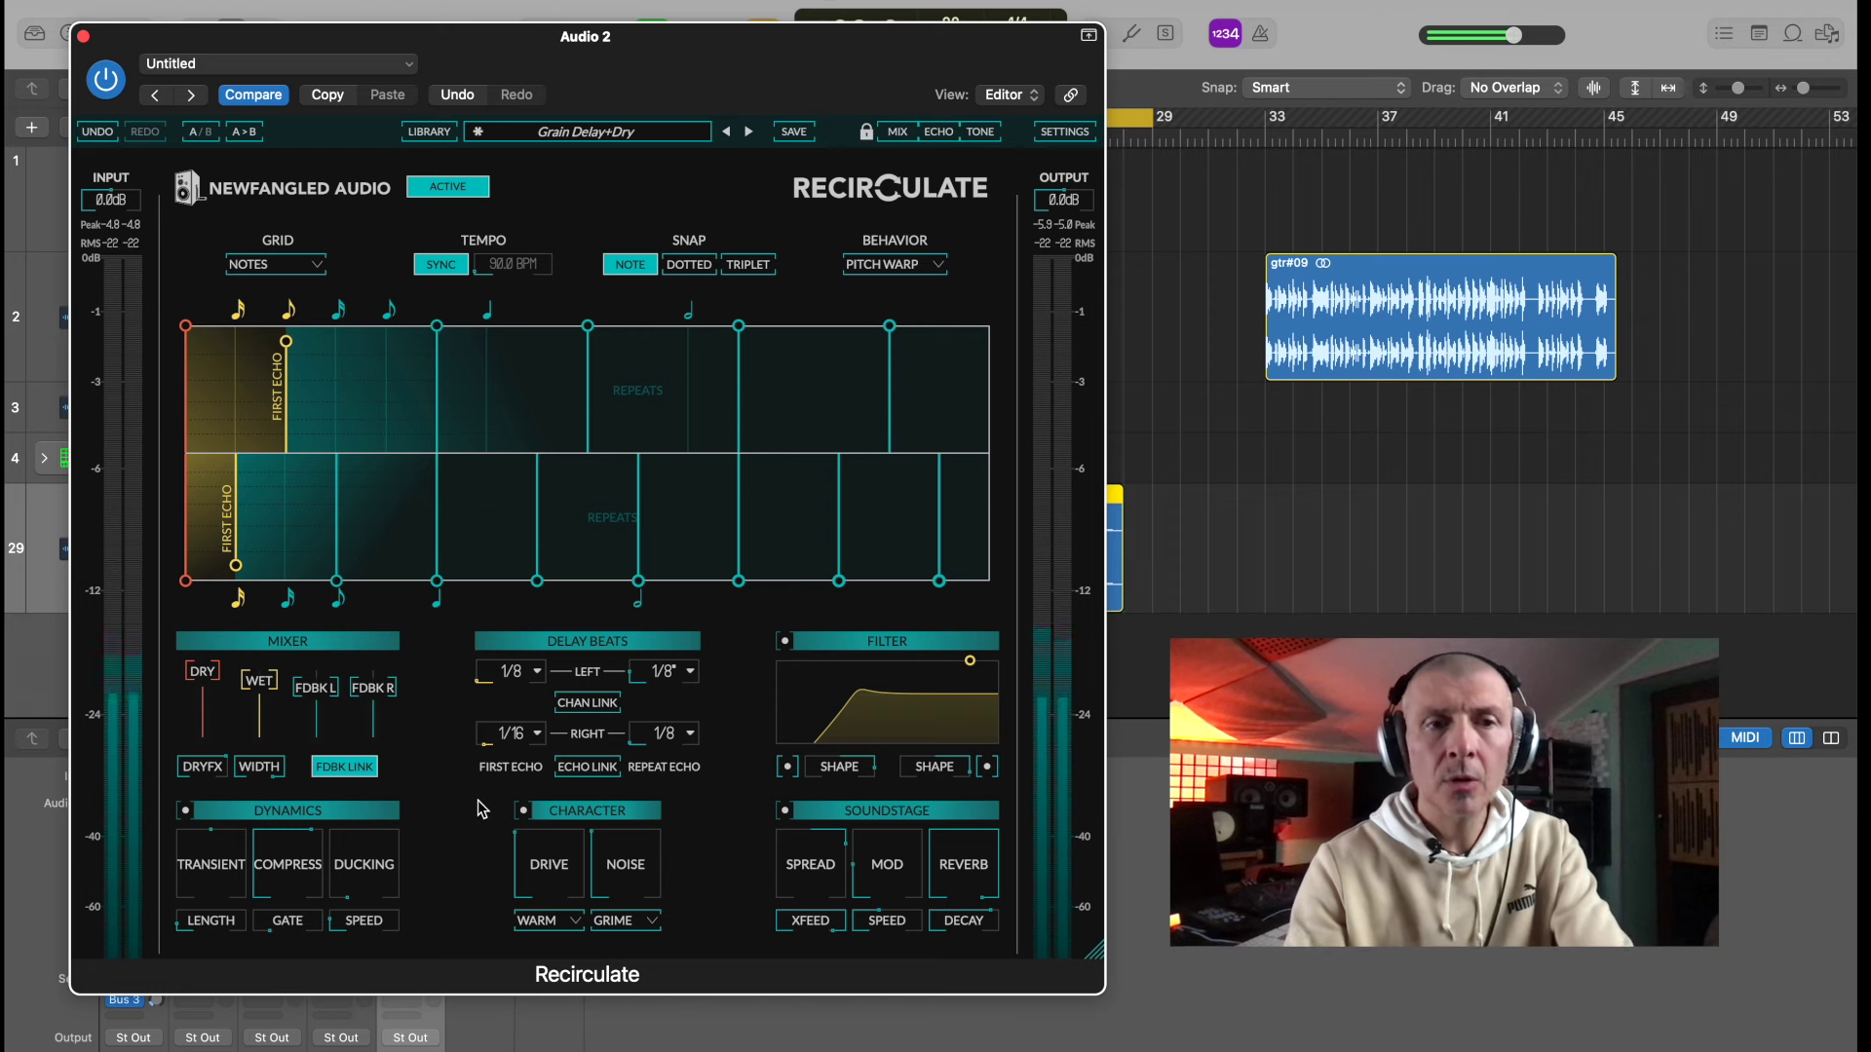
- Set the left first echo to dotted 1/8 and the right first echo to dotted 1/4
left_click(540, 673)
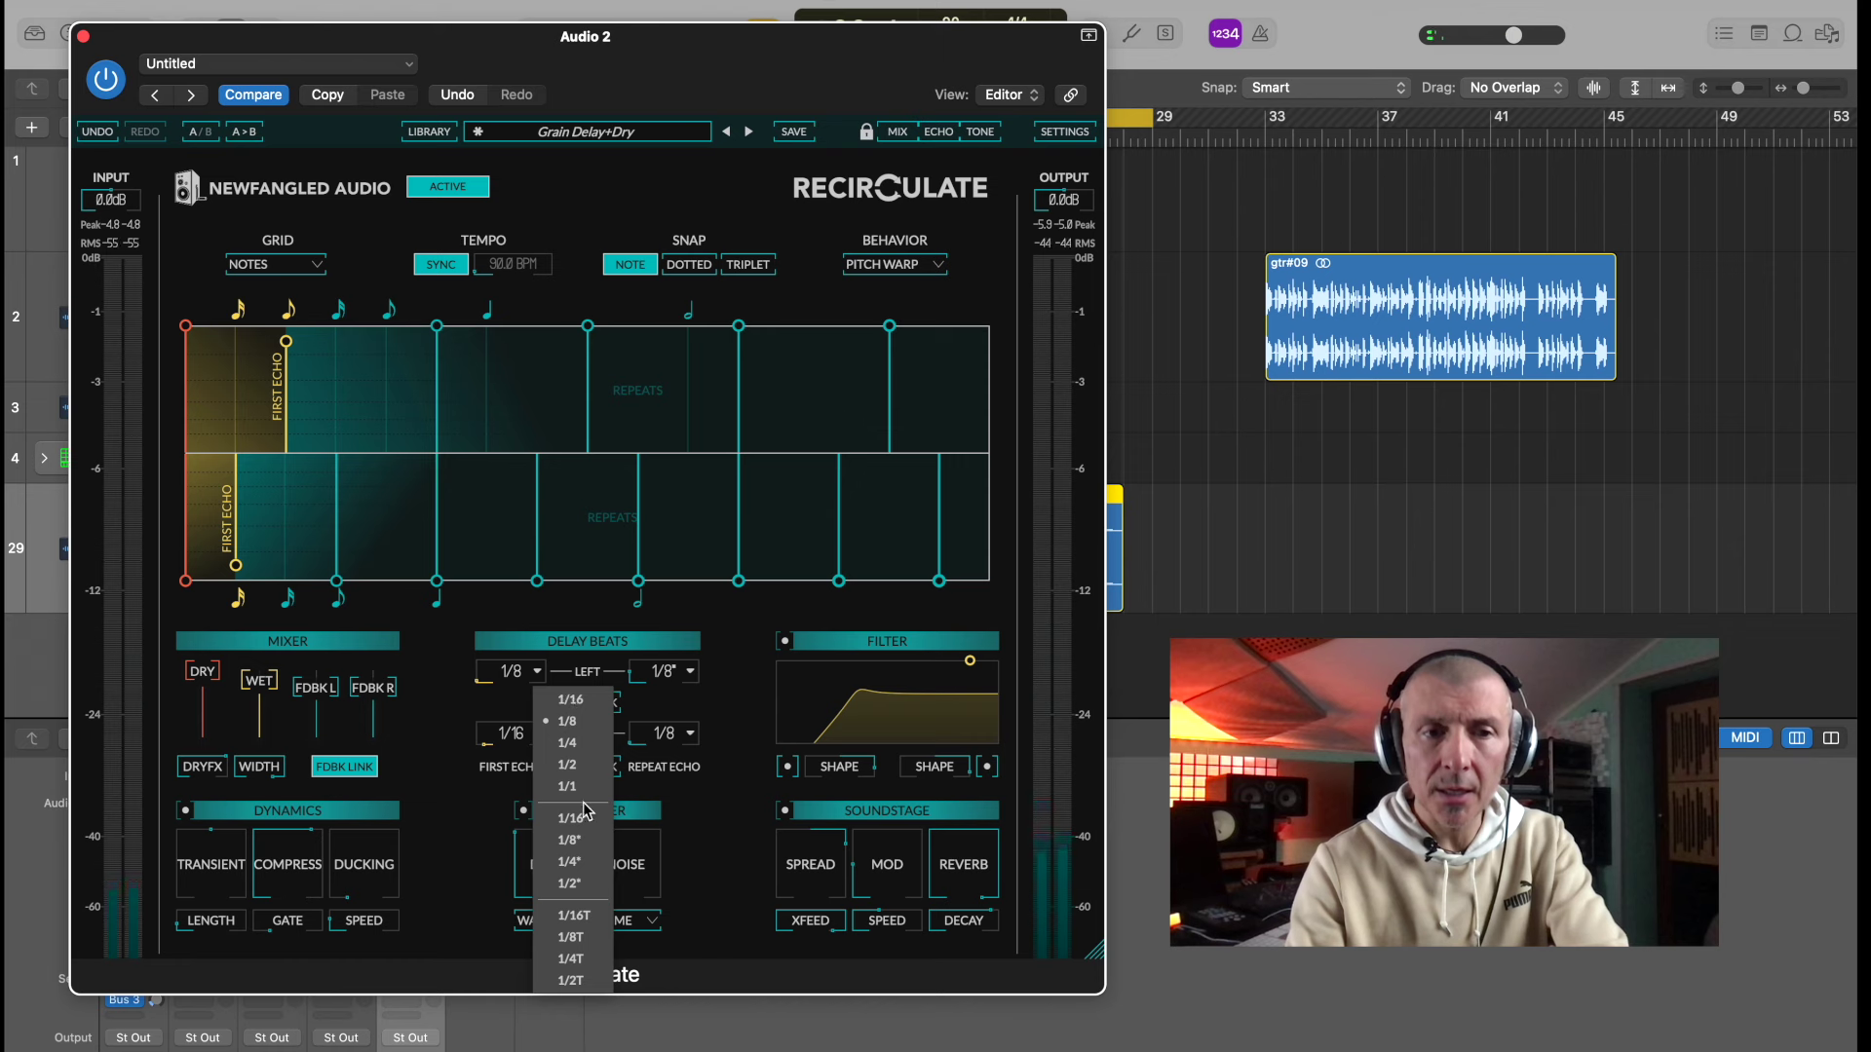
left_click(587, 838)
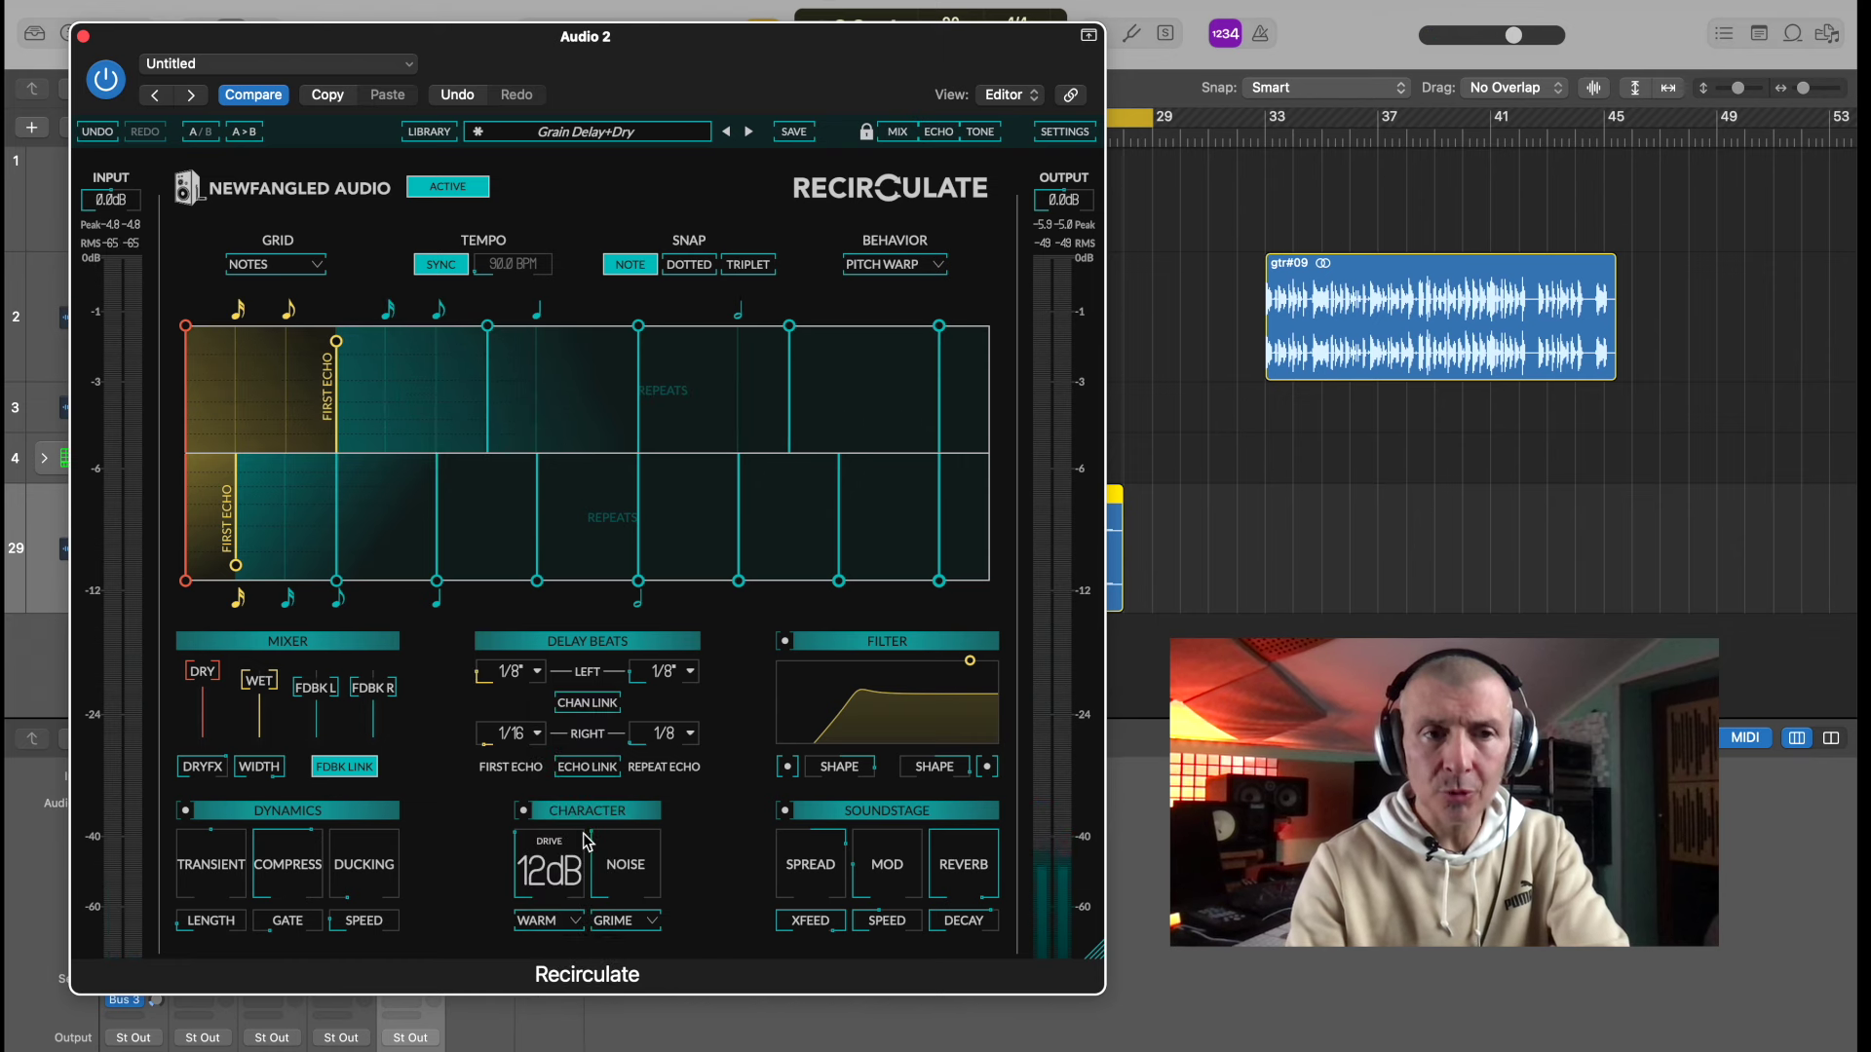
left_click(539, 737)
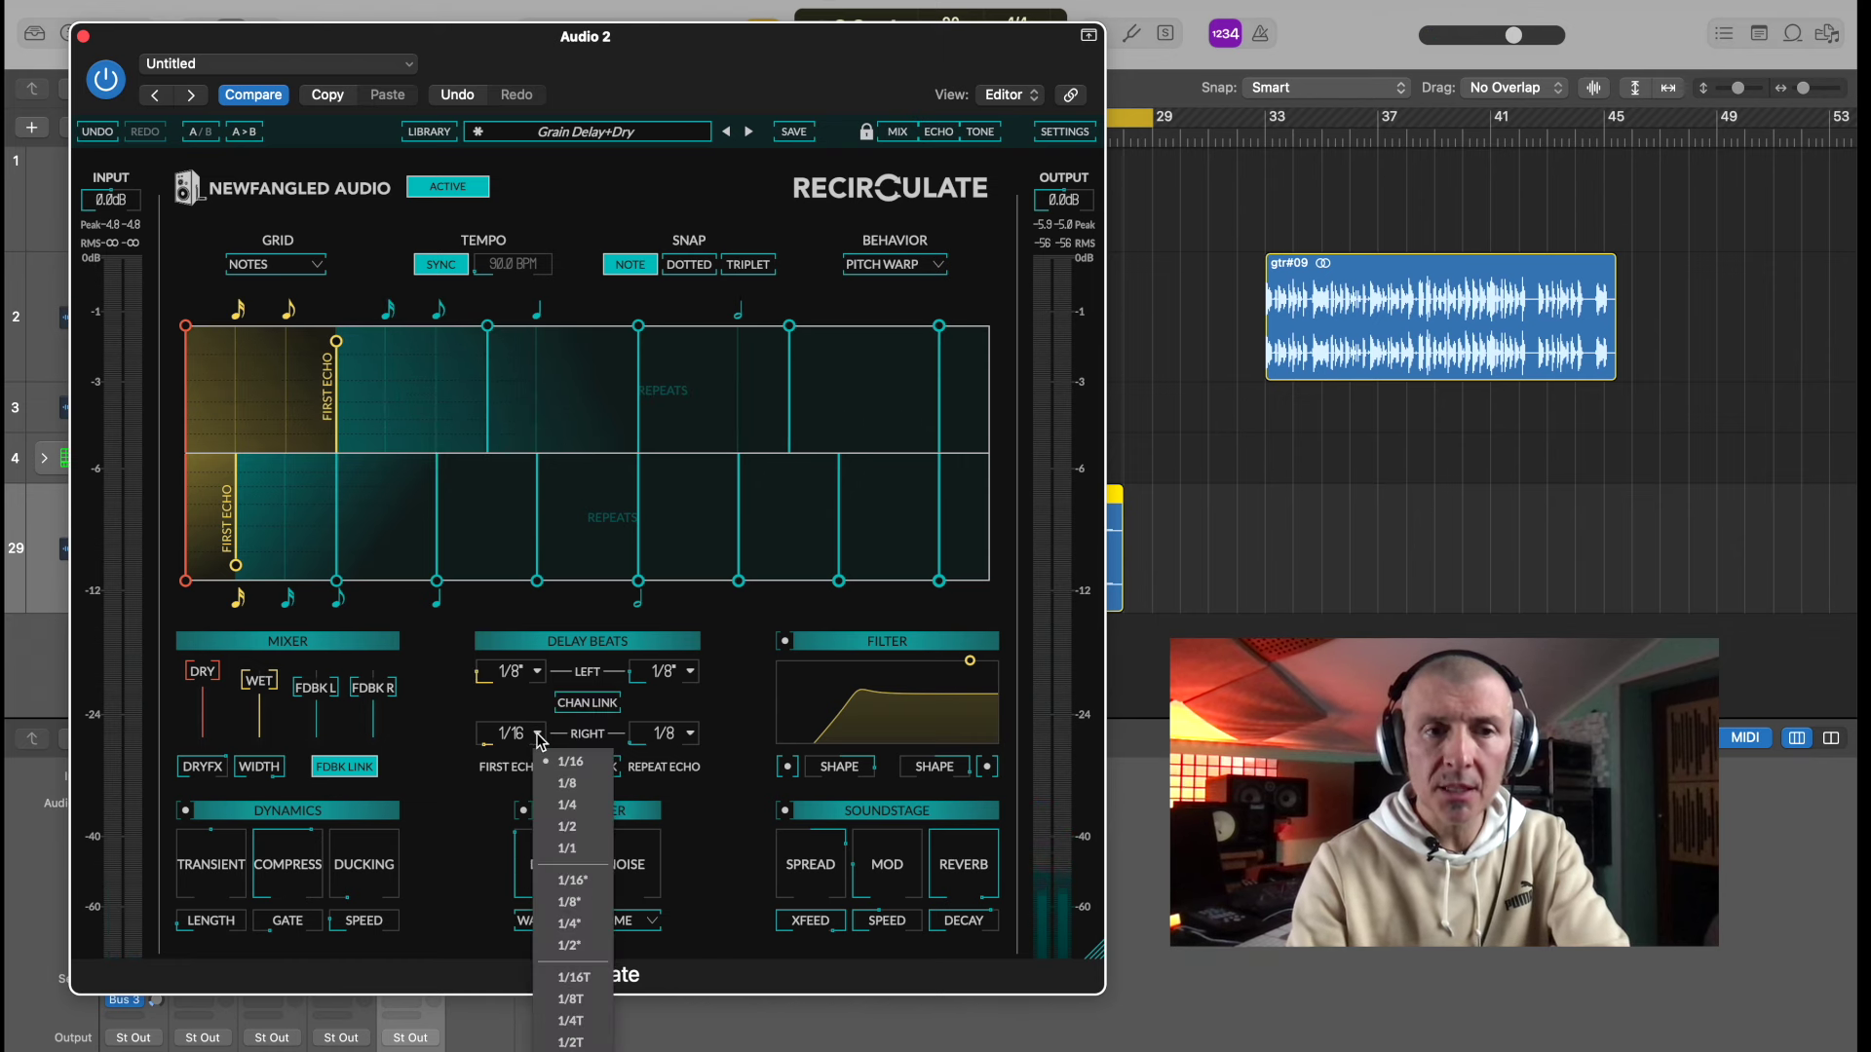
left_click(574, 923)
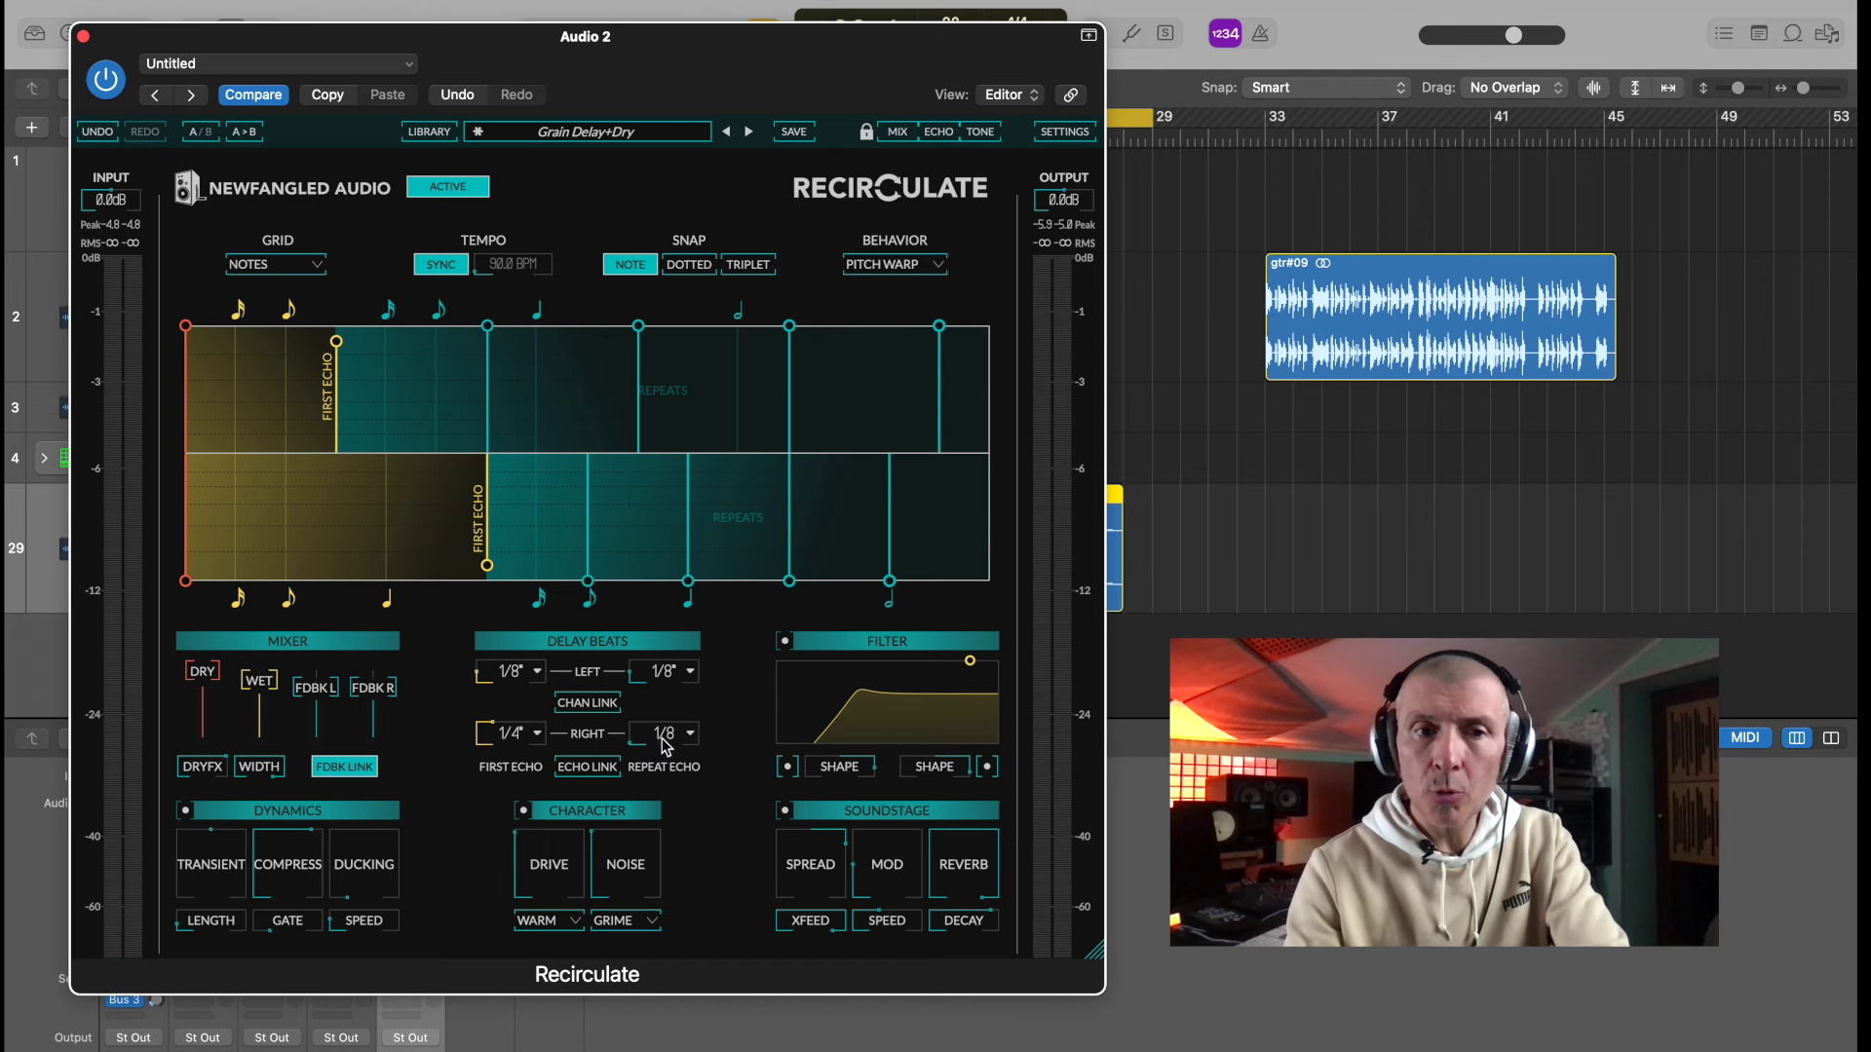
- Set the right repeat echo to dotted 1/8 and the left repeat echo to 1/8
left_click(690, 736)
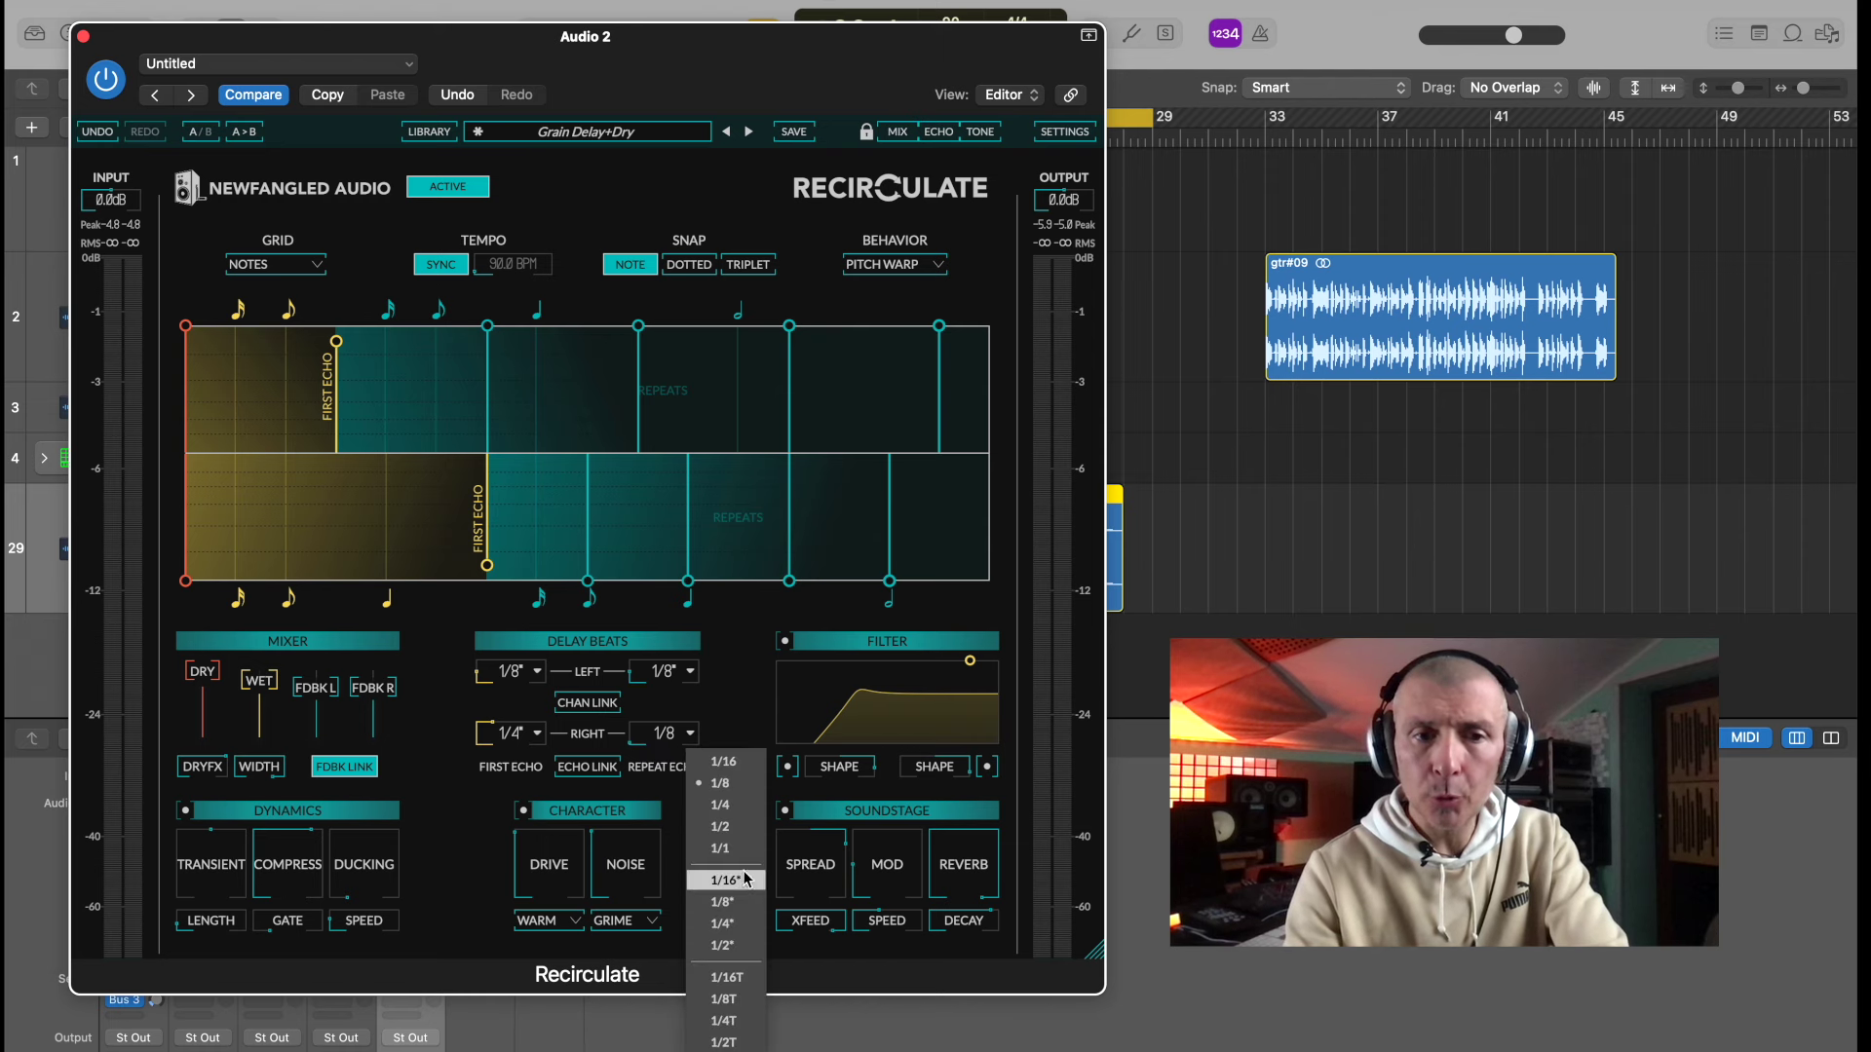
left_click(736, 901)
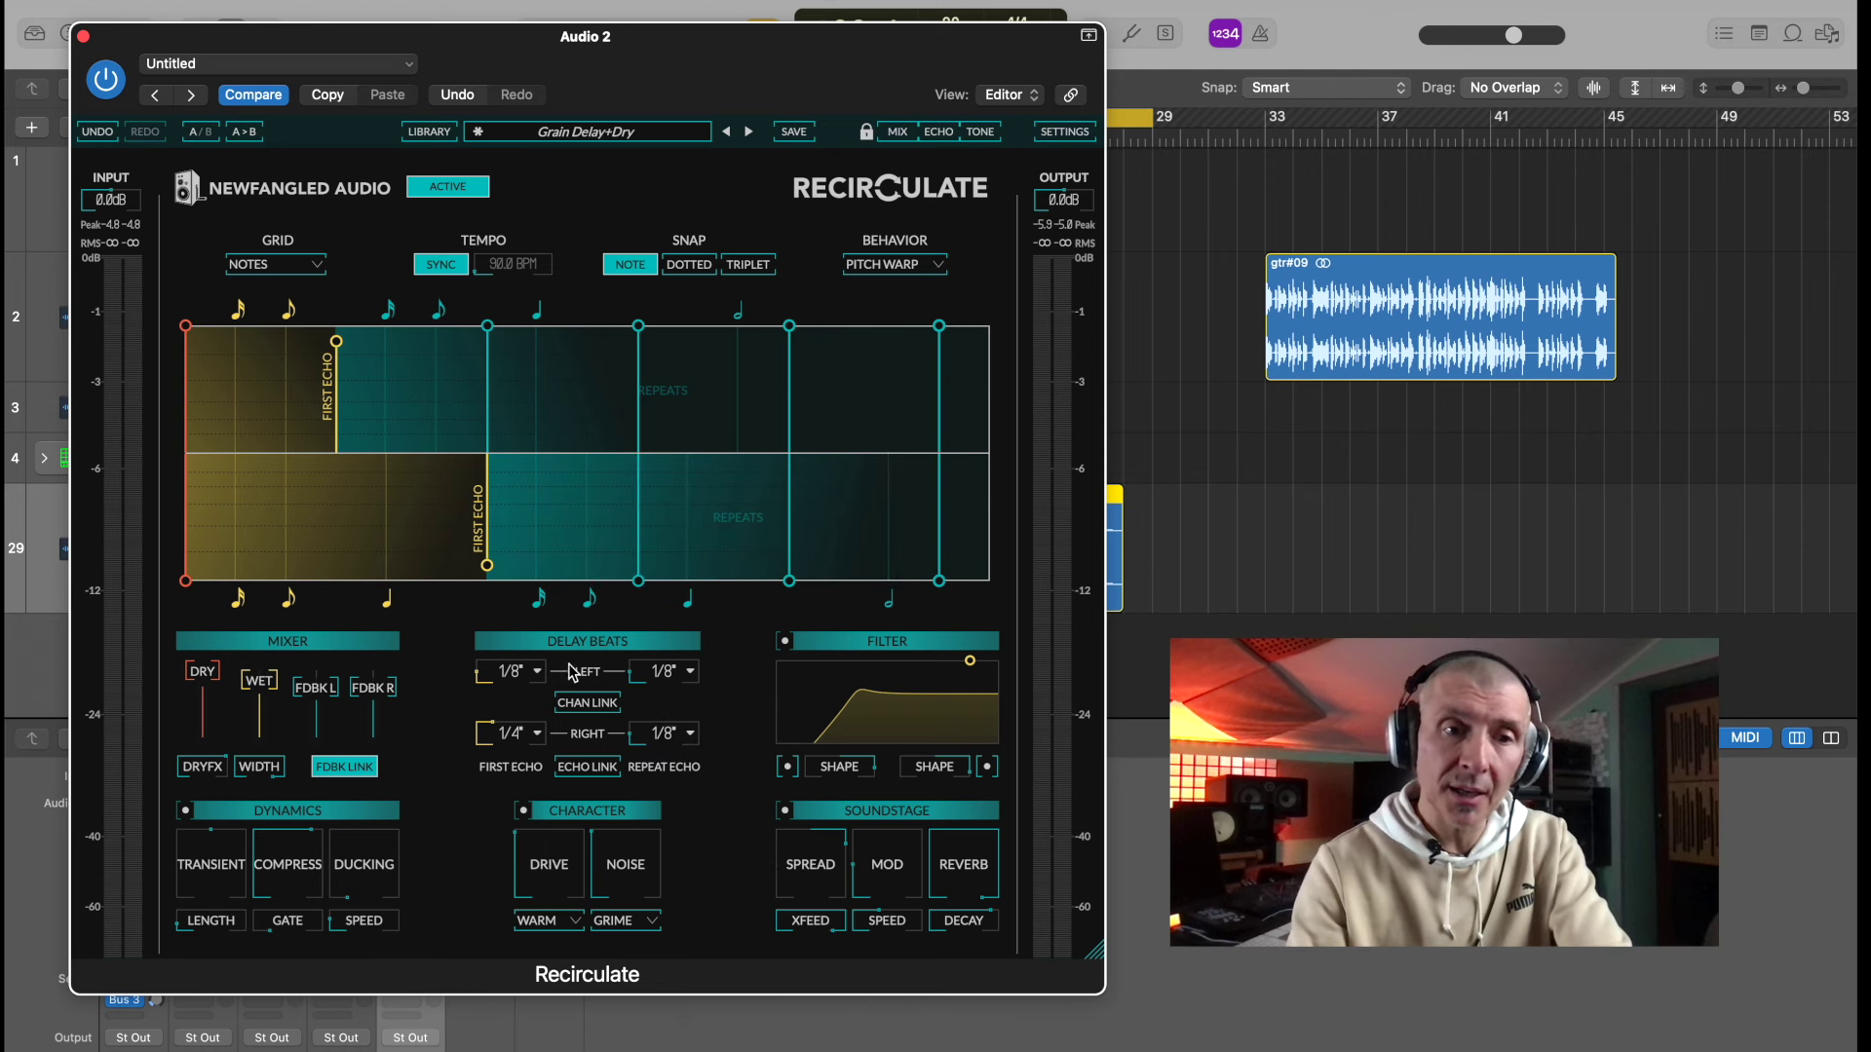
left_click(692, 672)
left_click(717, 728)
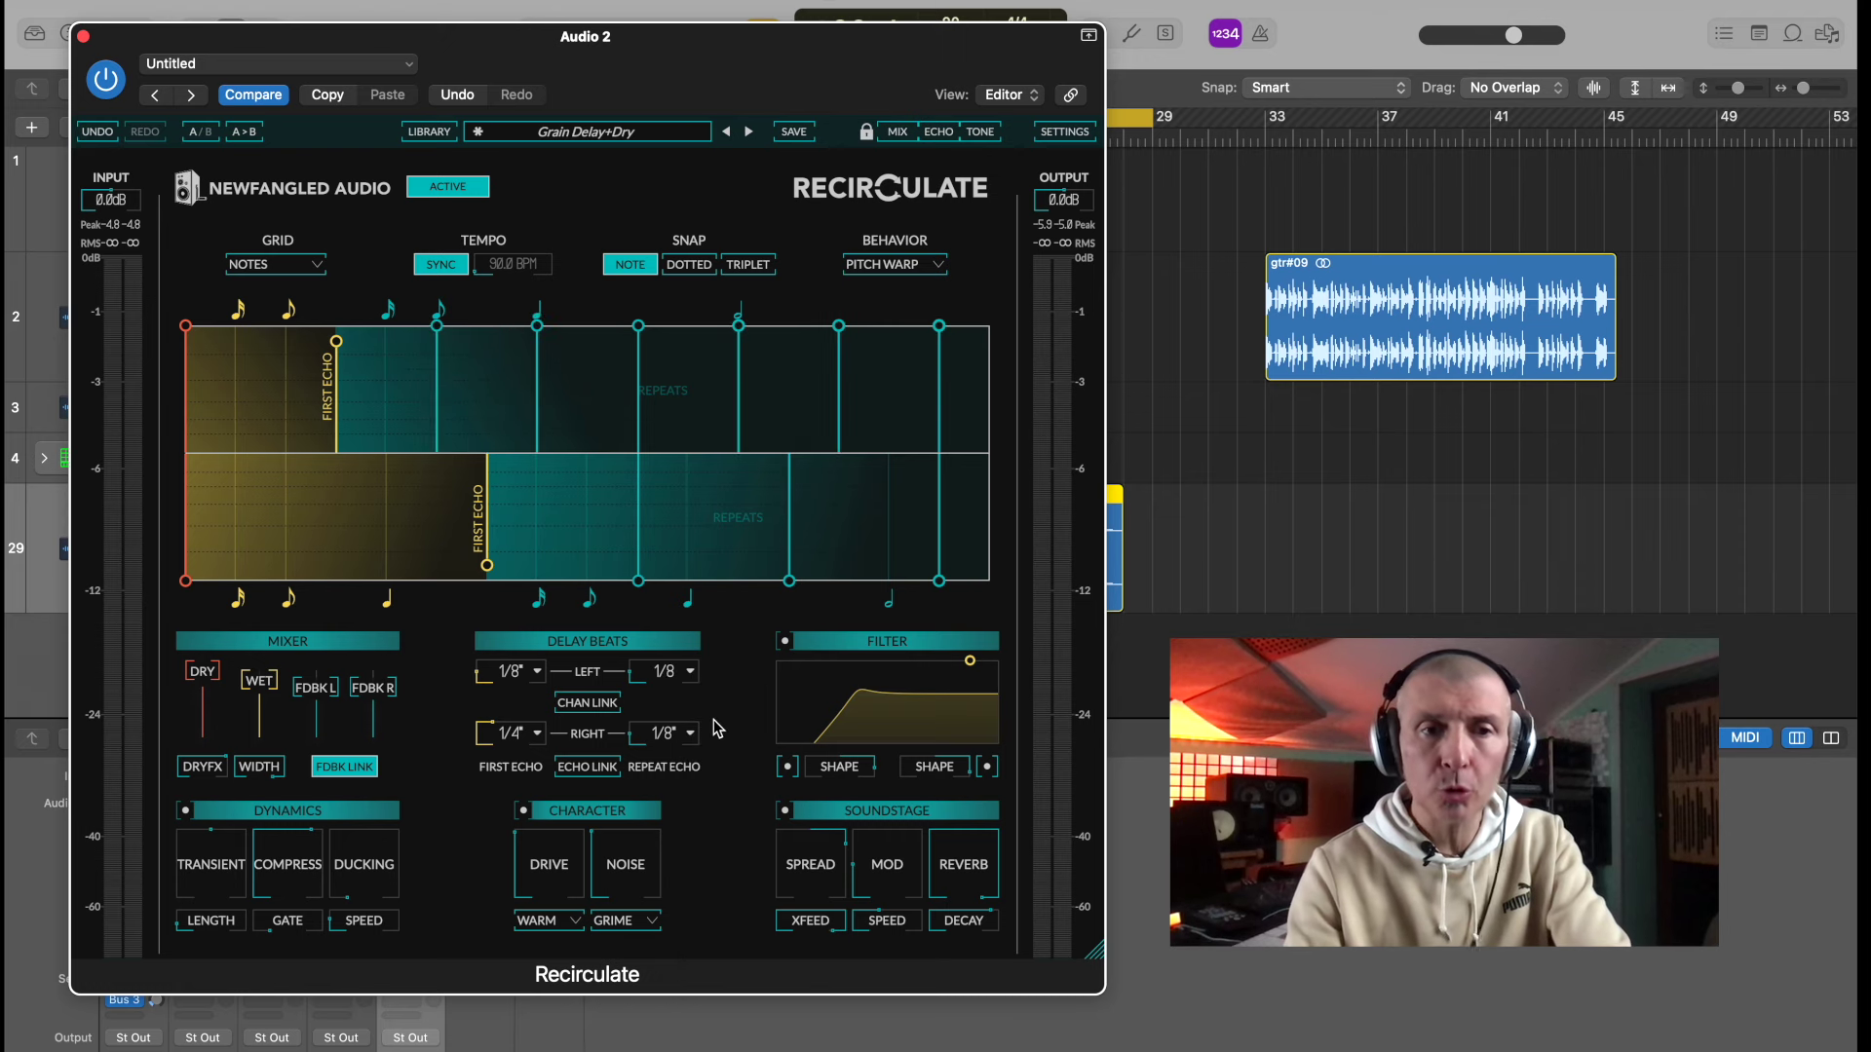
- Turn off the Soundstage, Filter, Character and Dynamics sections of the delay
left_click(785, 809)
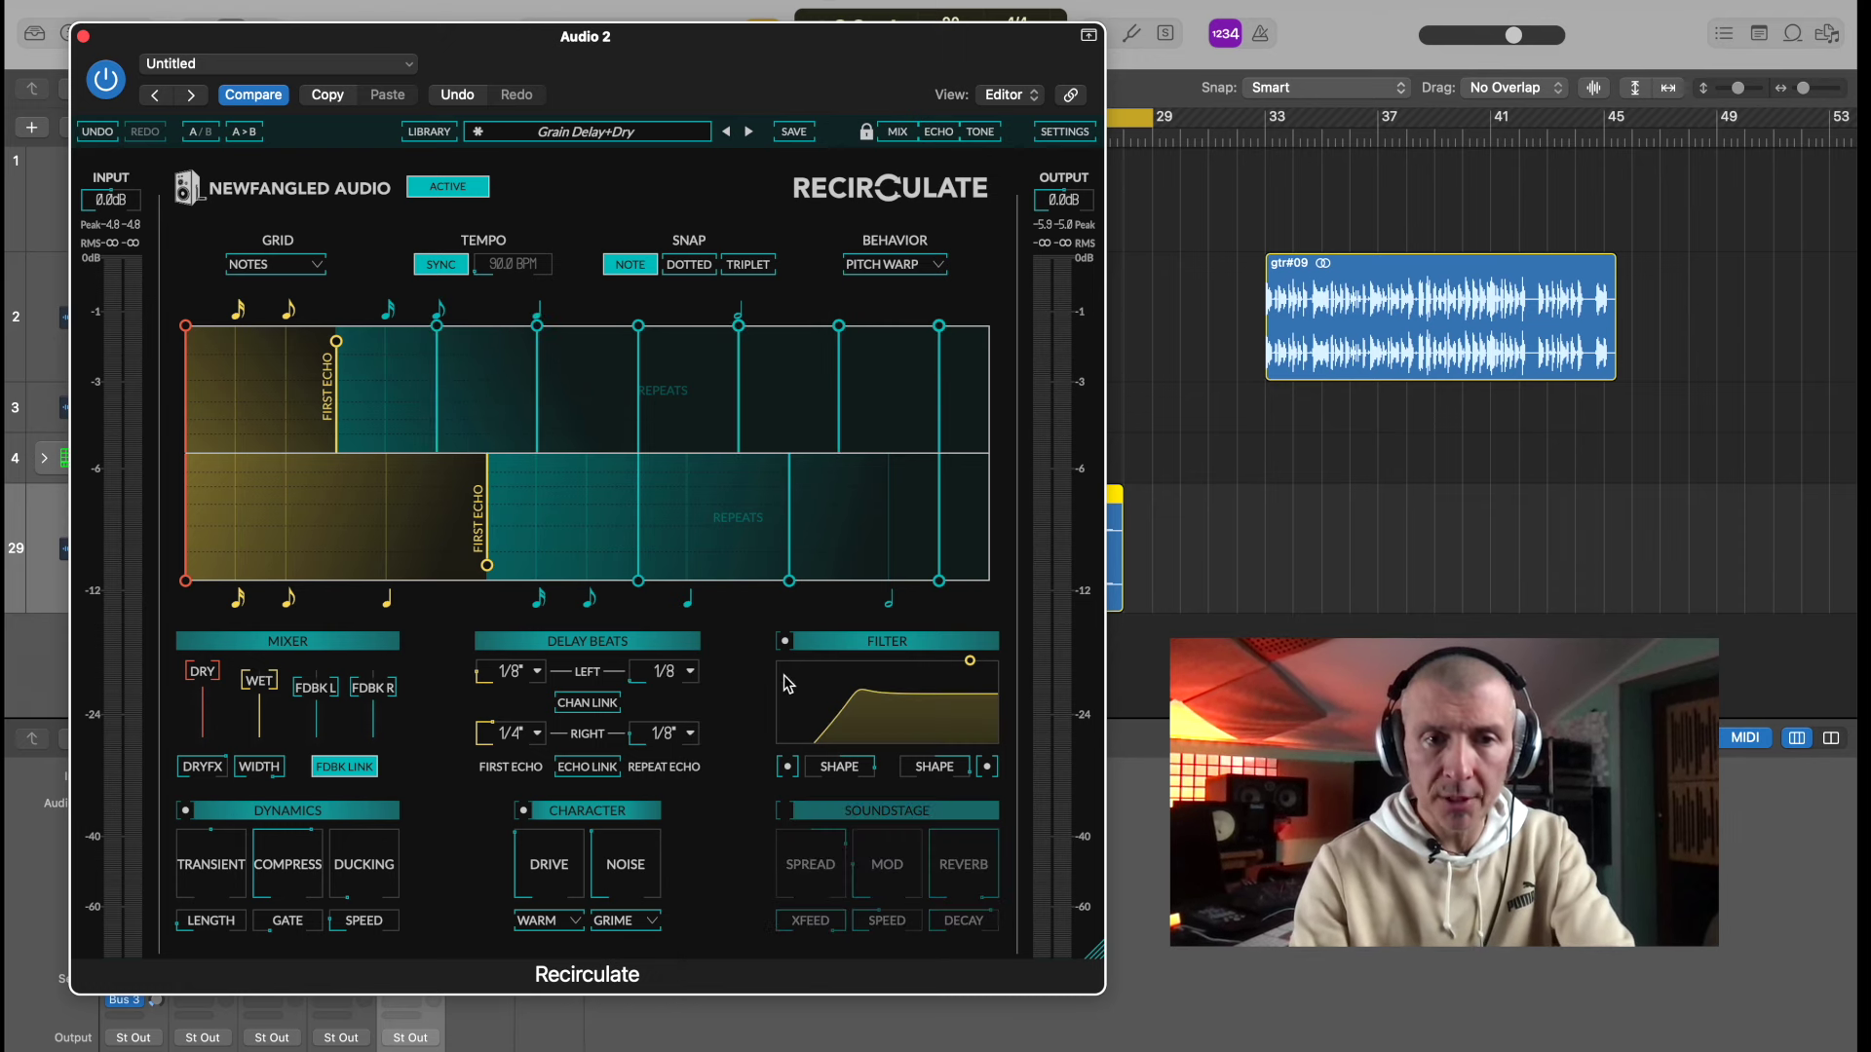
left_click(786, 639)
left_click(523, 811)
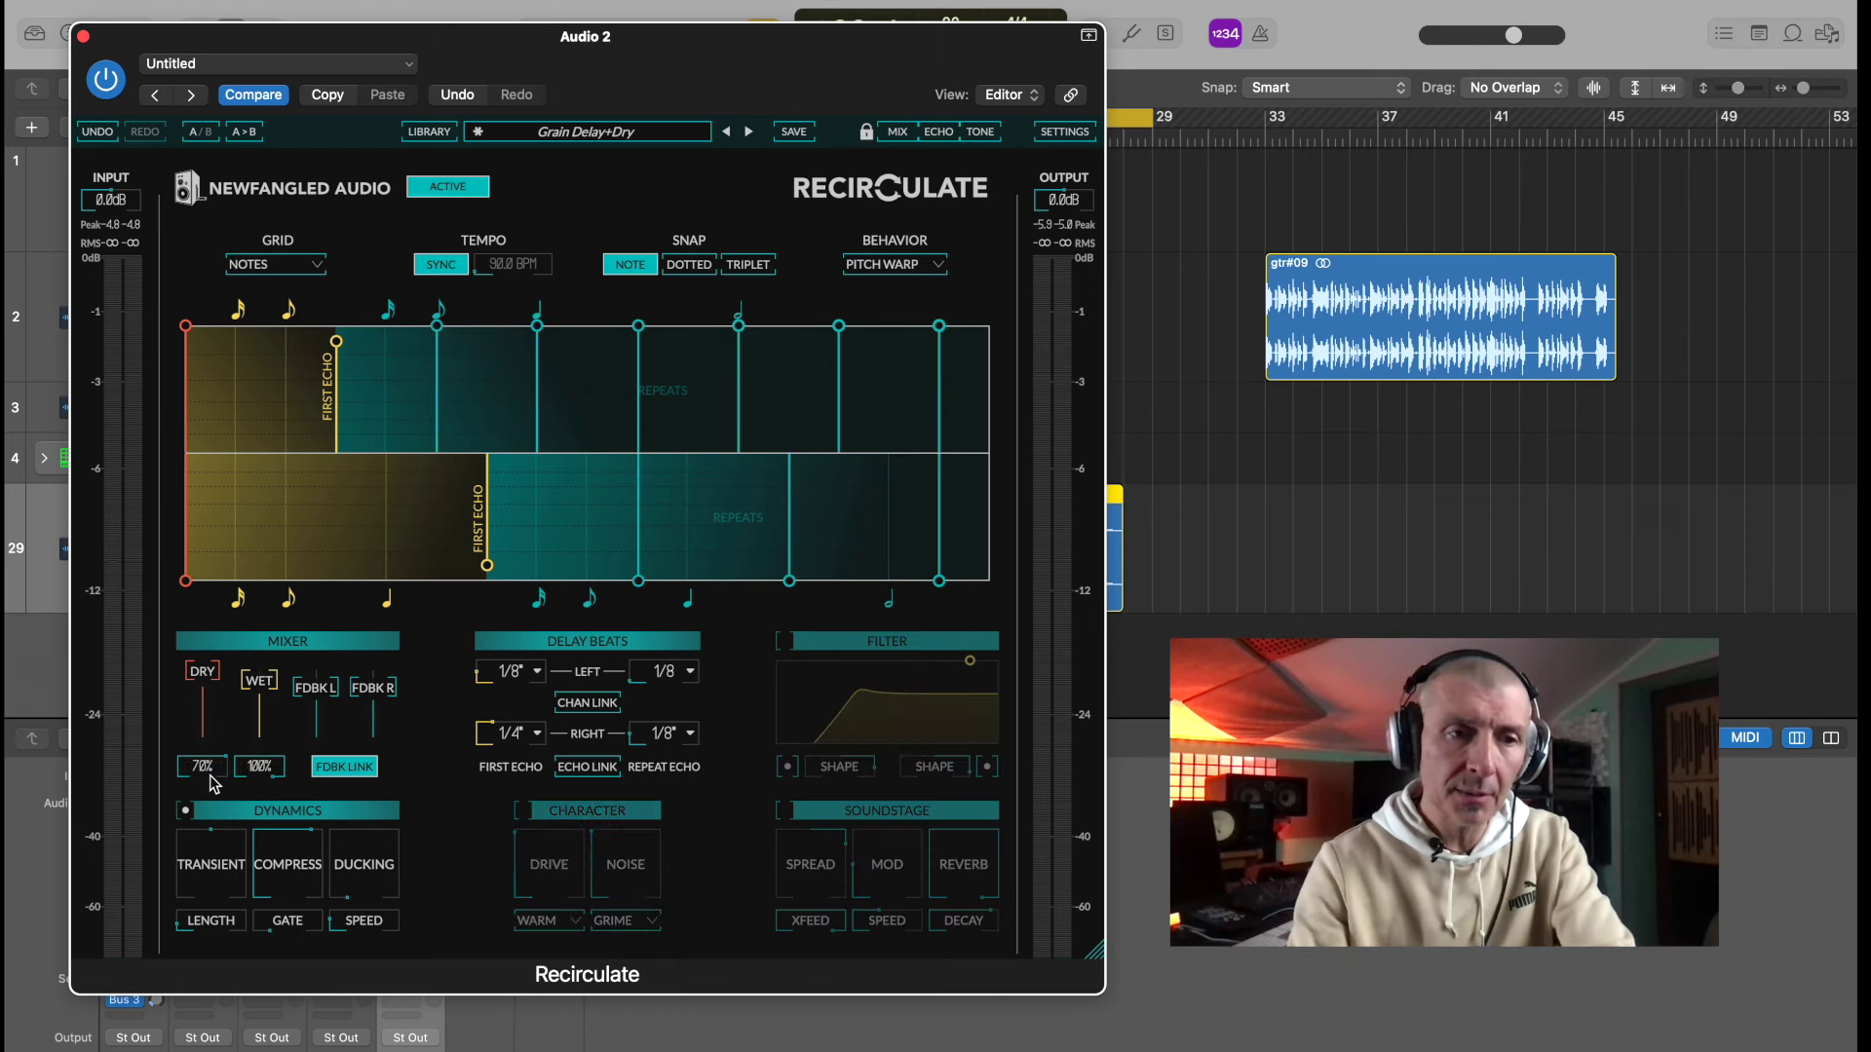
left_click(185, 809)
- Play the track with the effect sections off and lower the linked feedback to 76%
key("space")
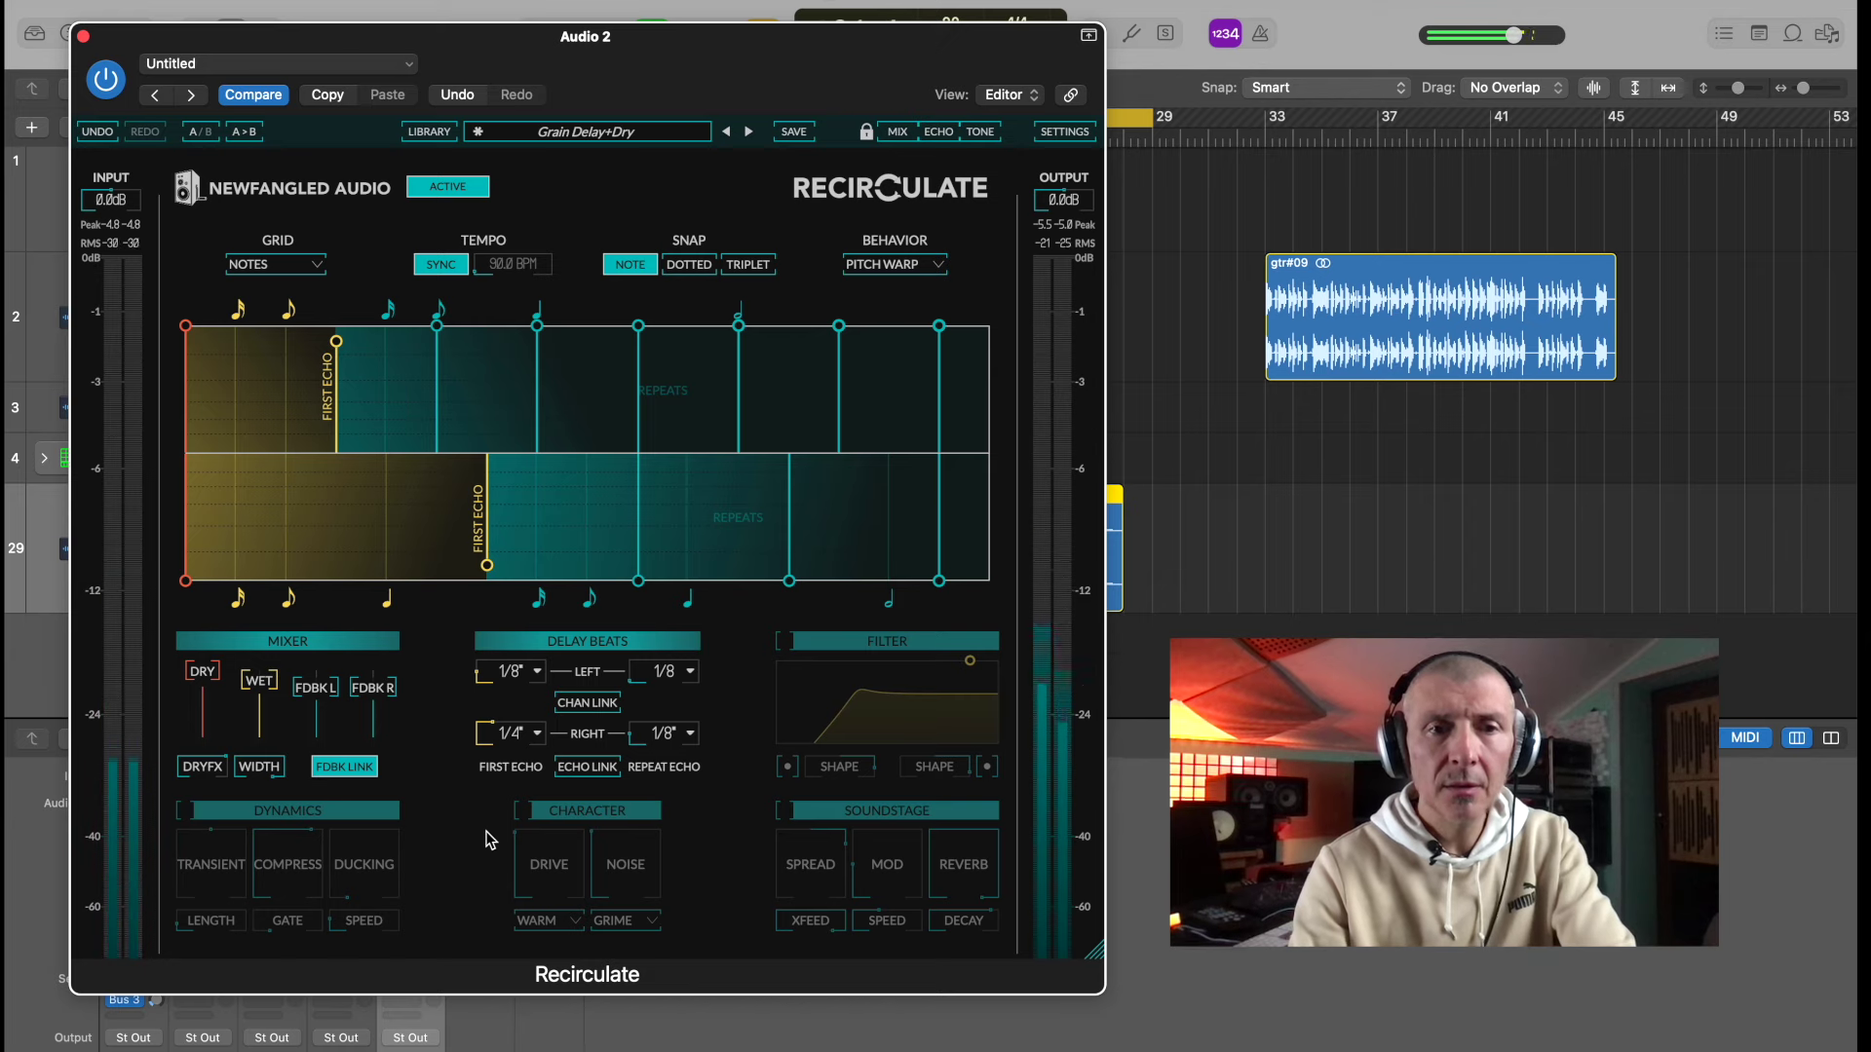
left_click_drag(374, 703, 377, 717)
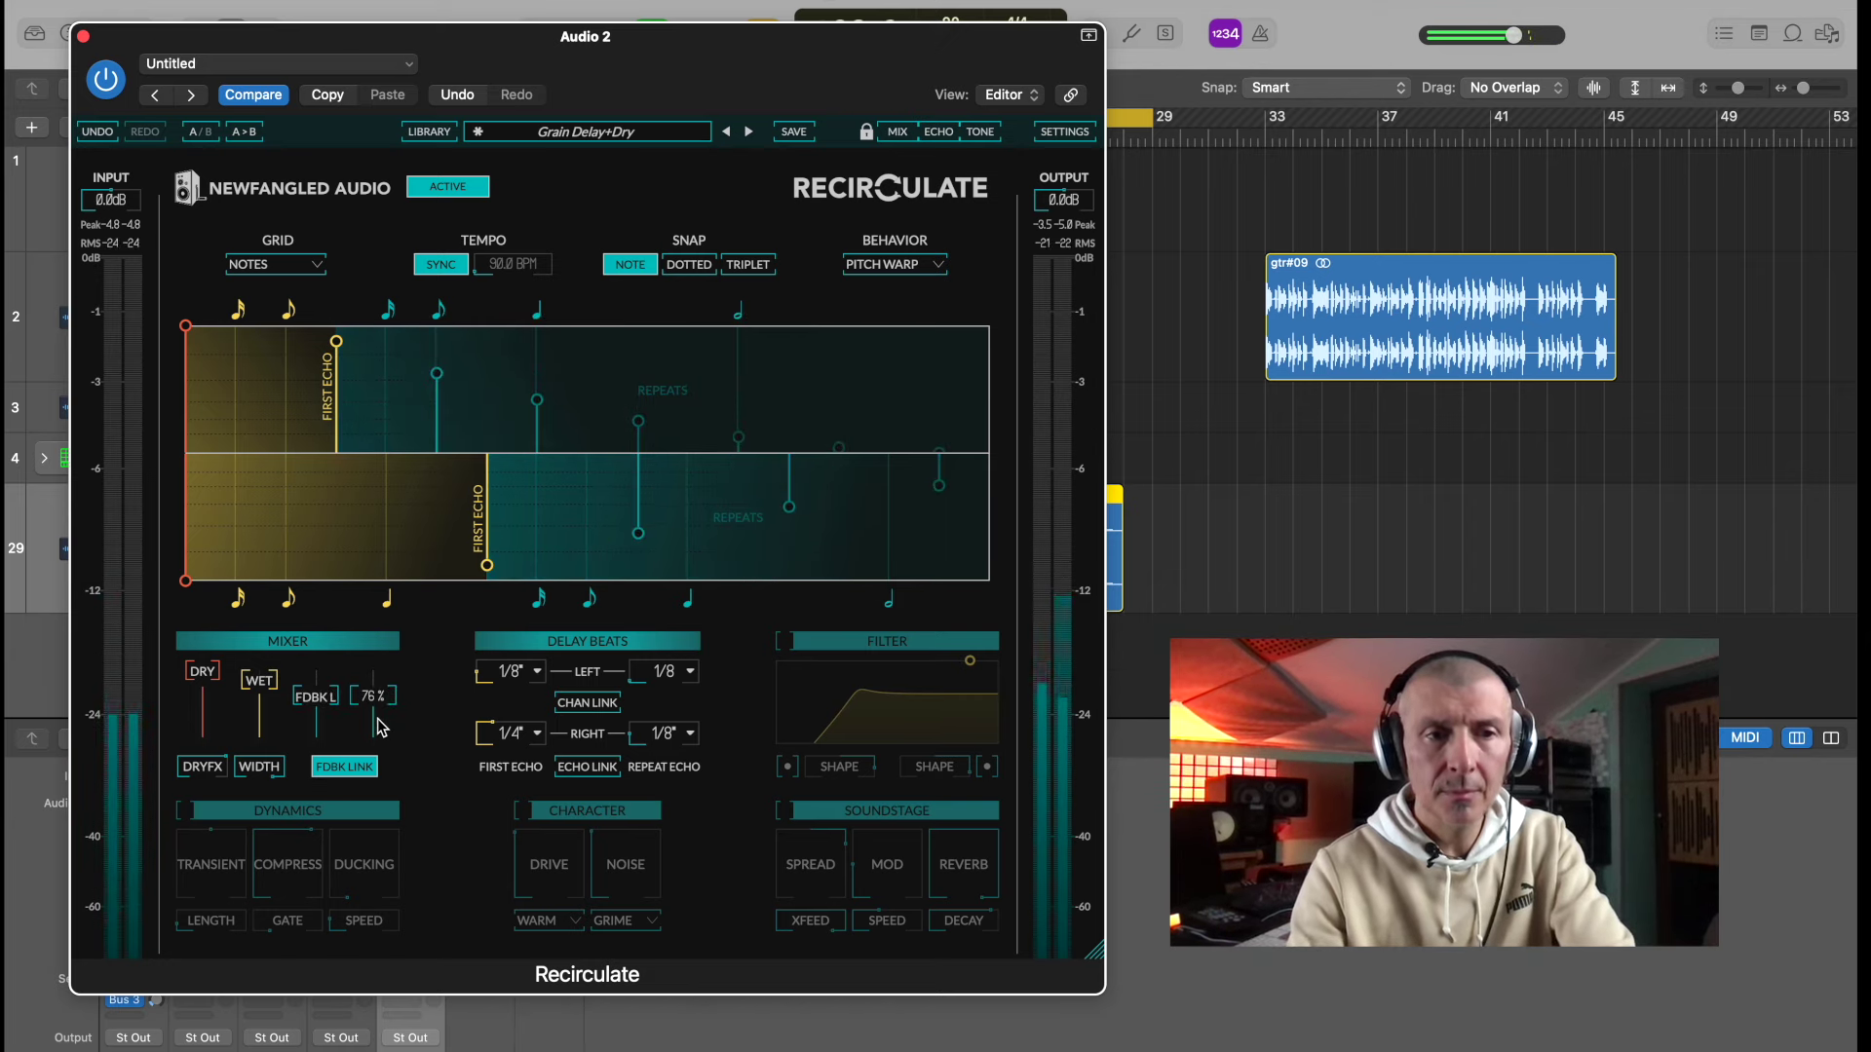
- Turn on the Dynamics section during playback, set Transient to 38% and adjust the Compress amount
left_click(187, 812)
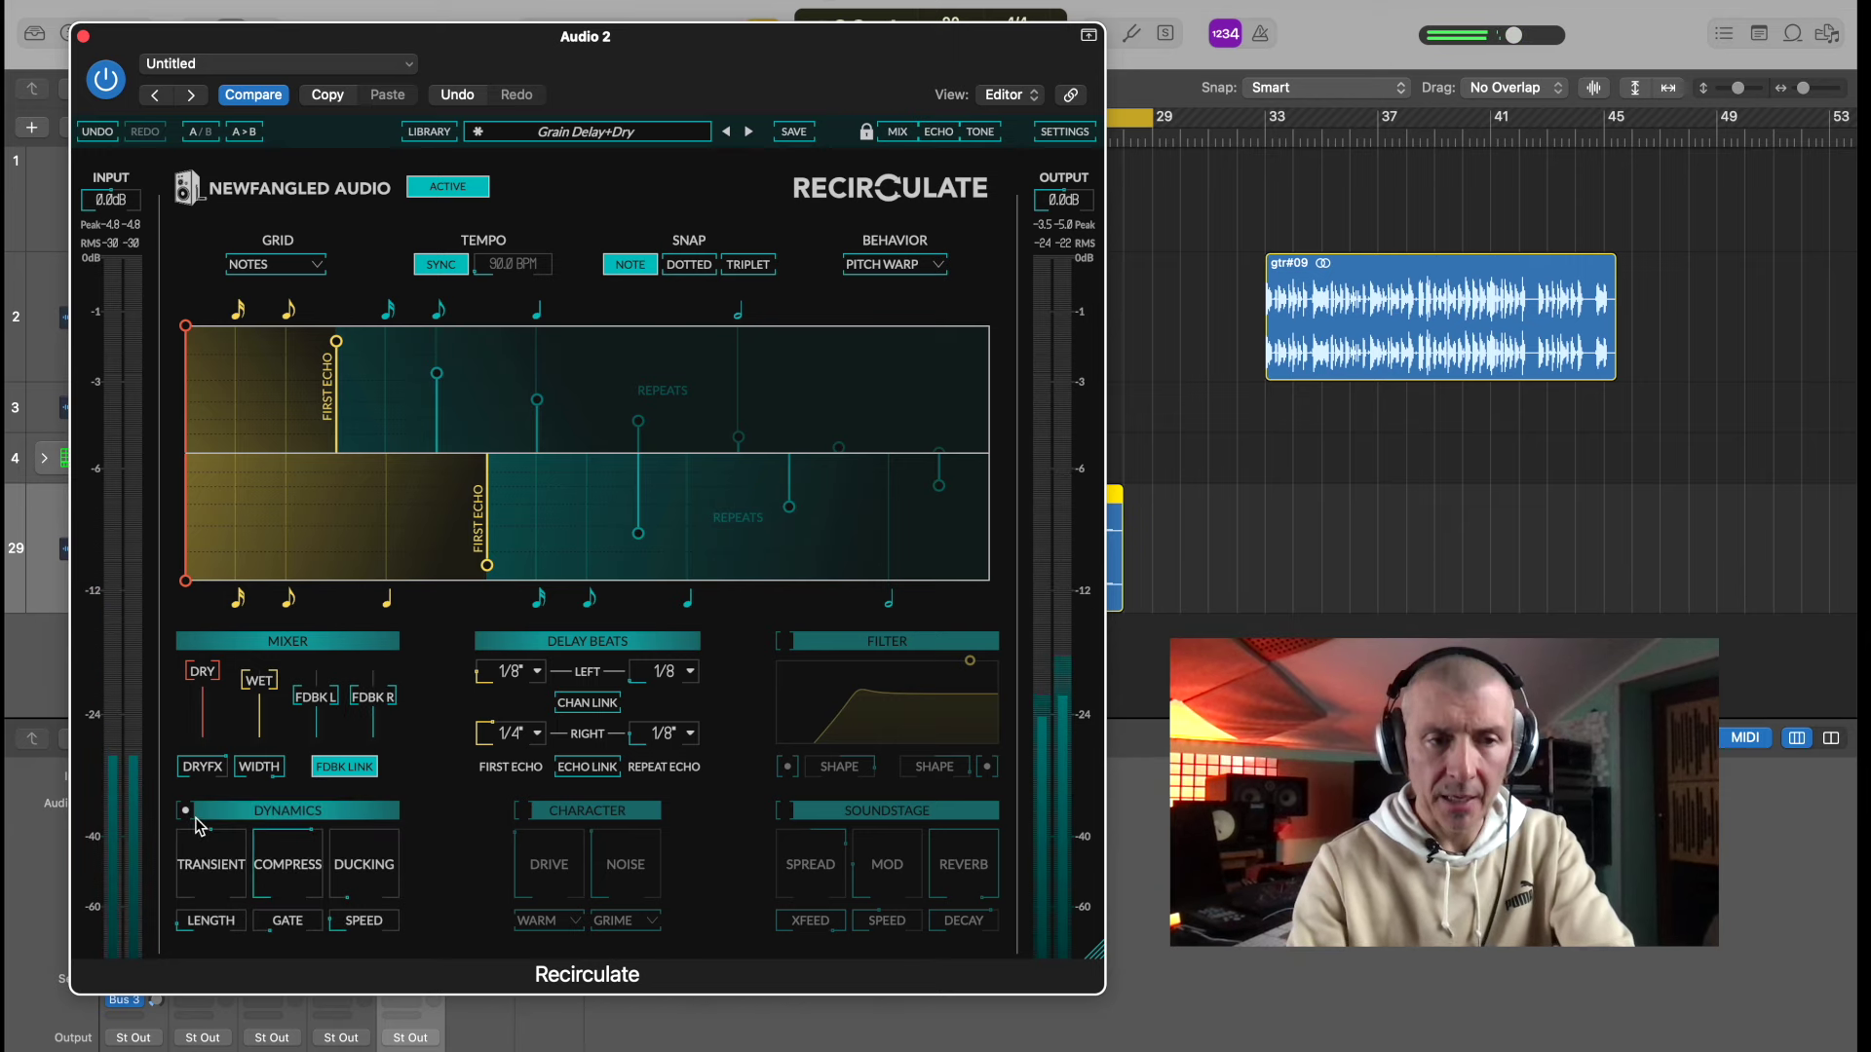
left_click_drag(211, 870, 210, 815)
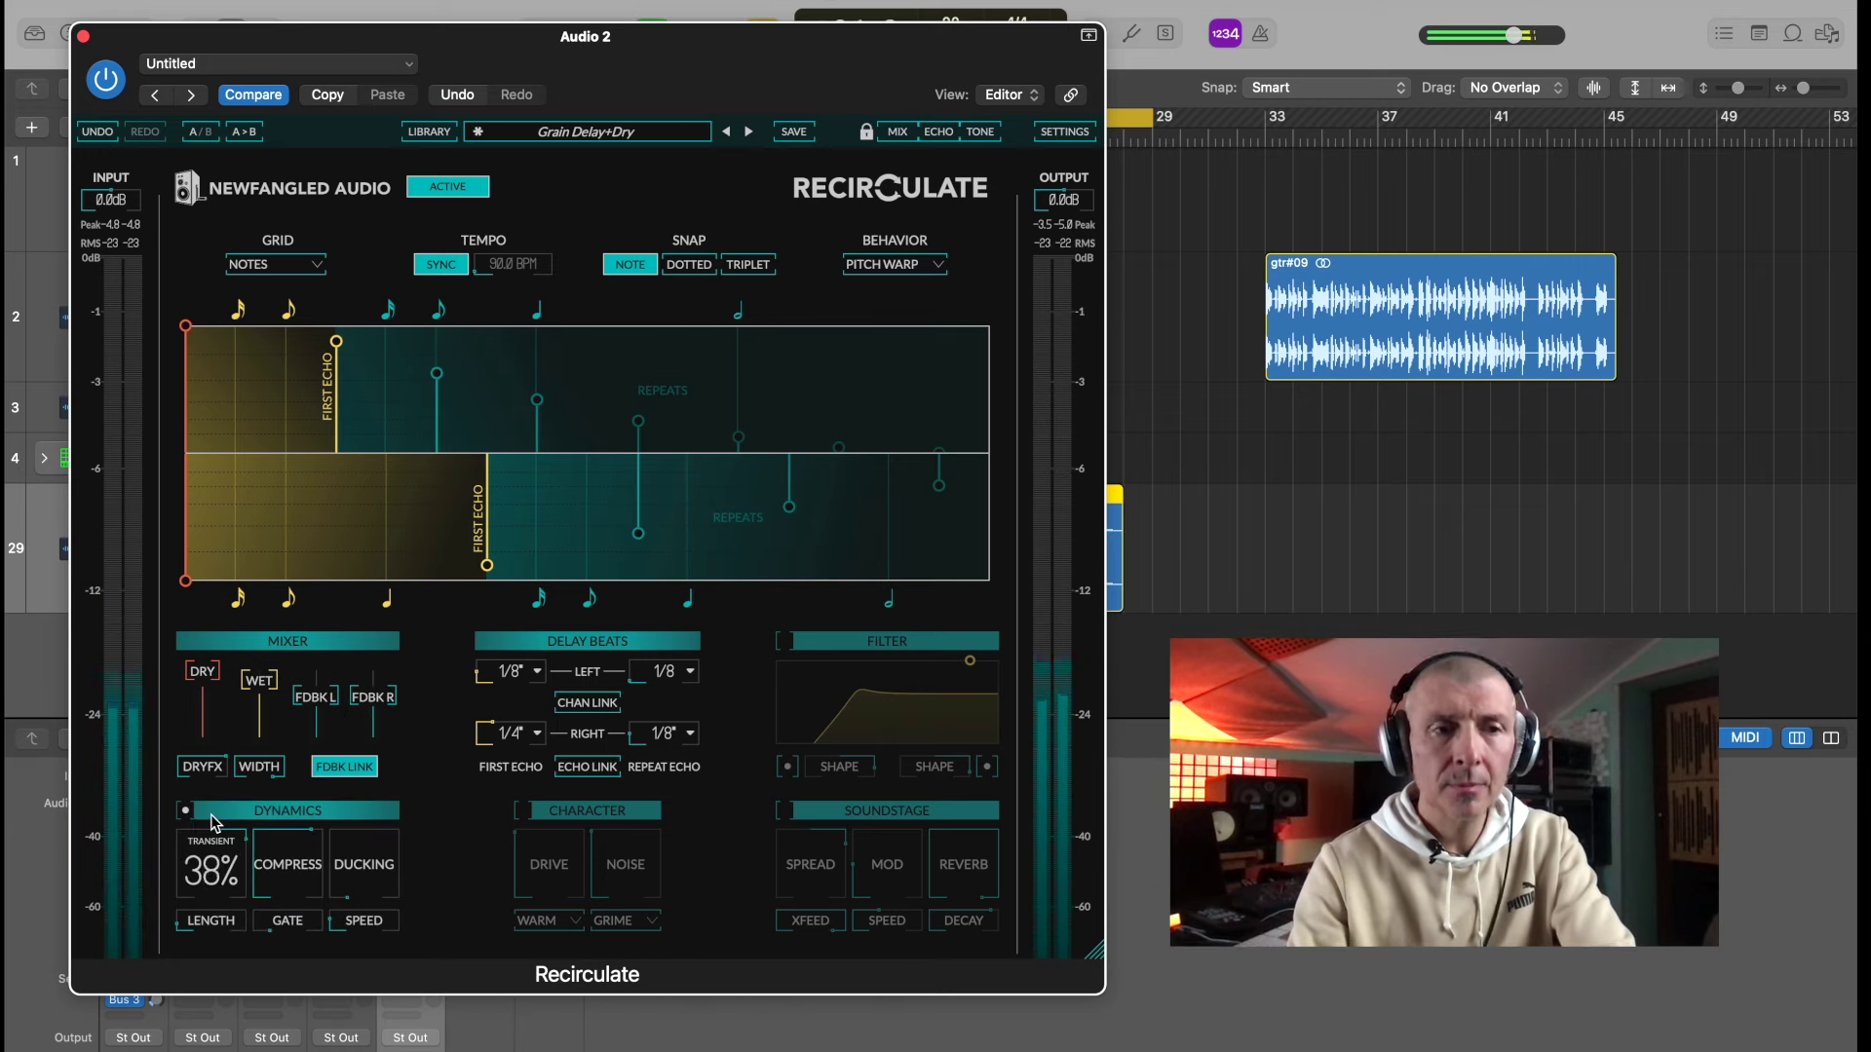
mouse_move(288, 861)
left_mouse_down()
mouse_move(289, 877)
mouse_move(295, 851)
left_mouse_up()
- Turn on the Character section and set its drive to about 9 dB while the track plays
left_click(524, 811)
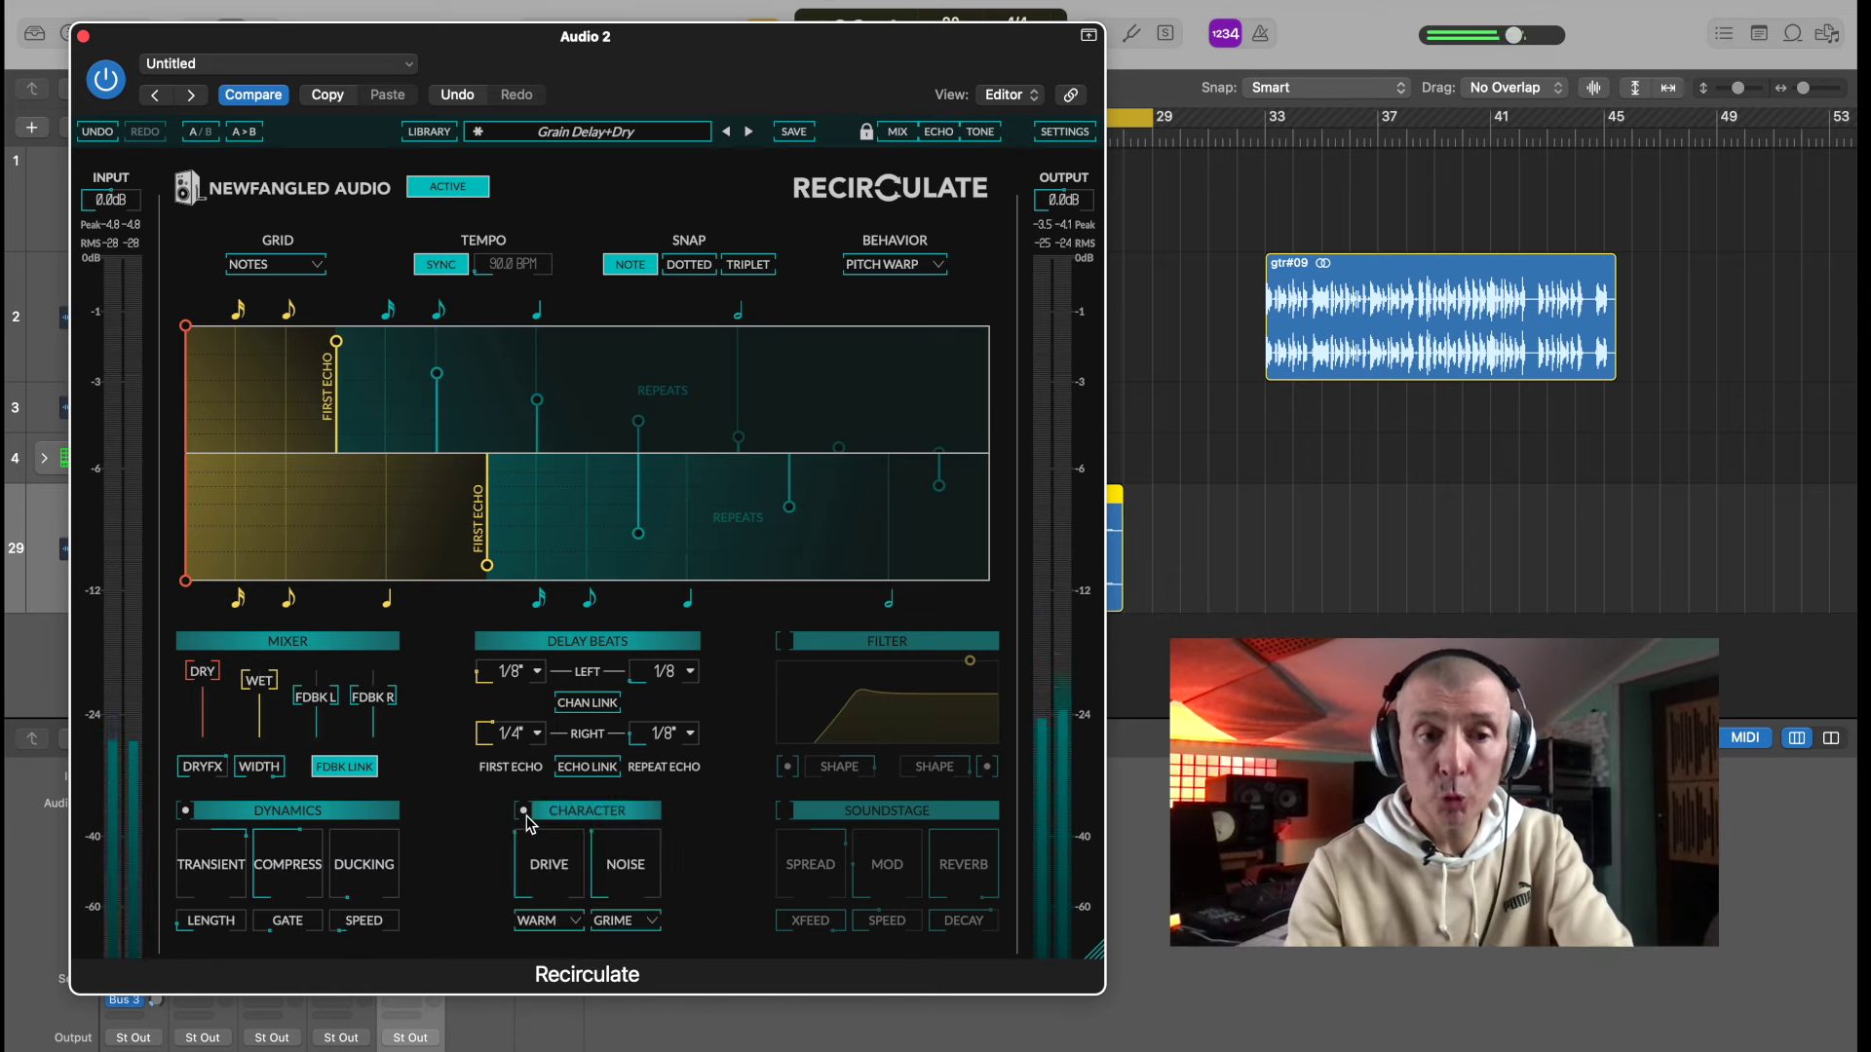
left_click_drag(535, 856, 615, 938)
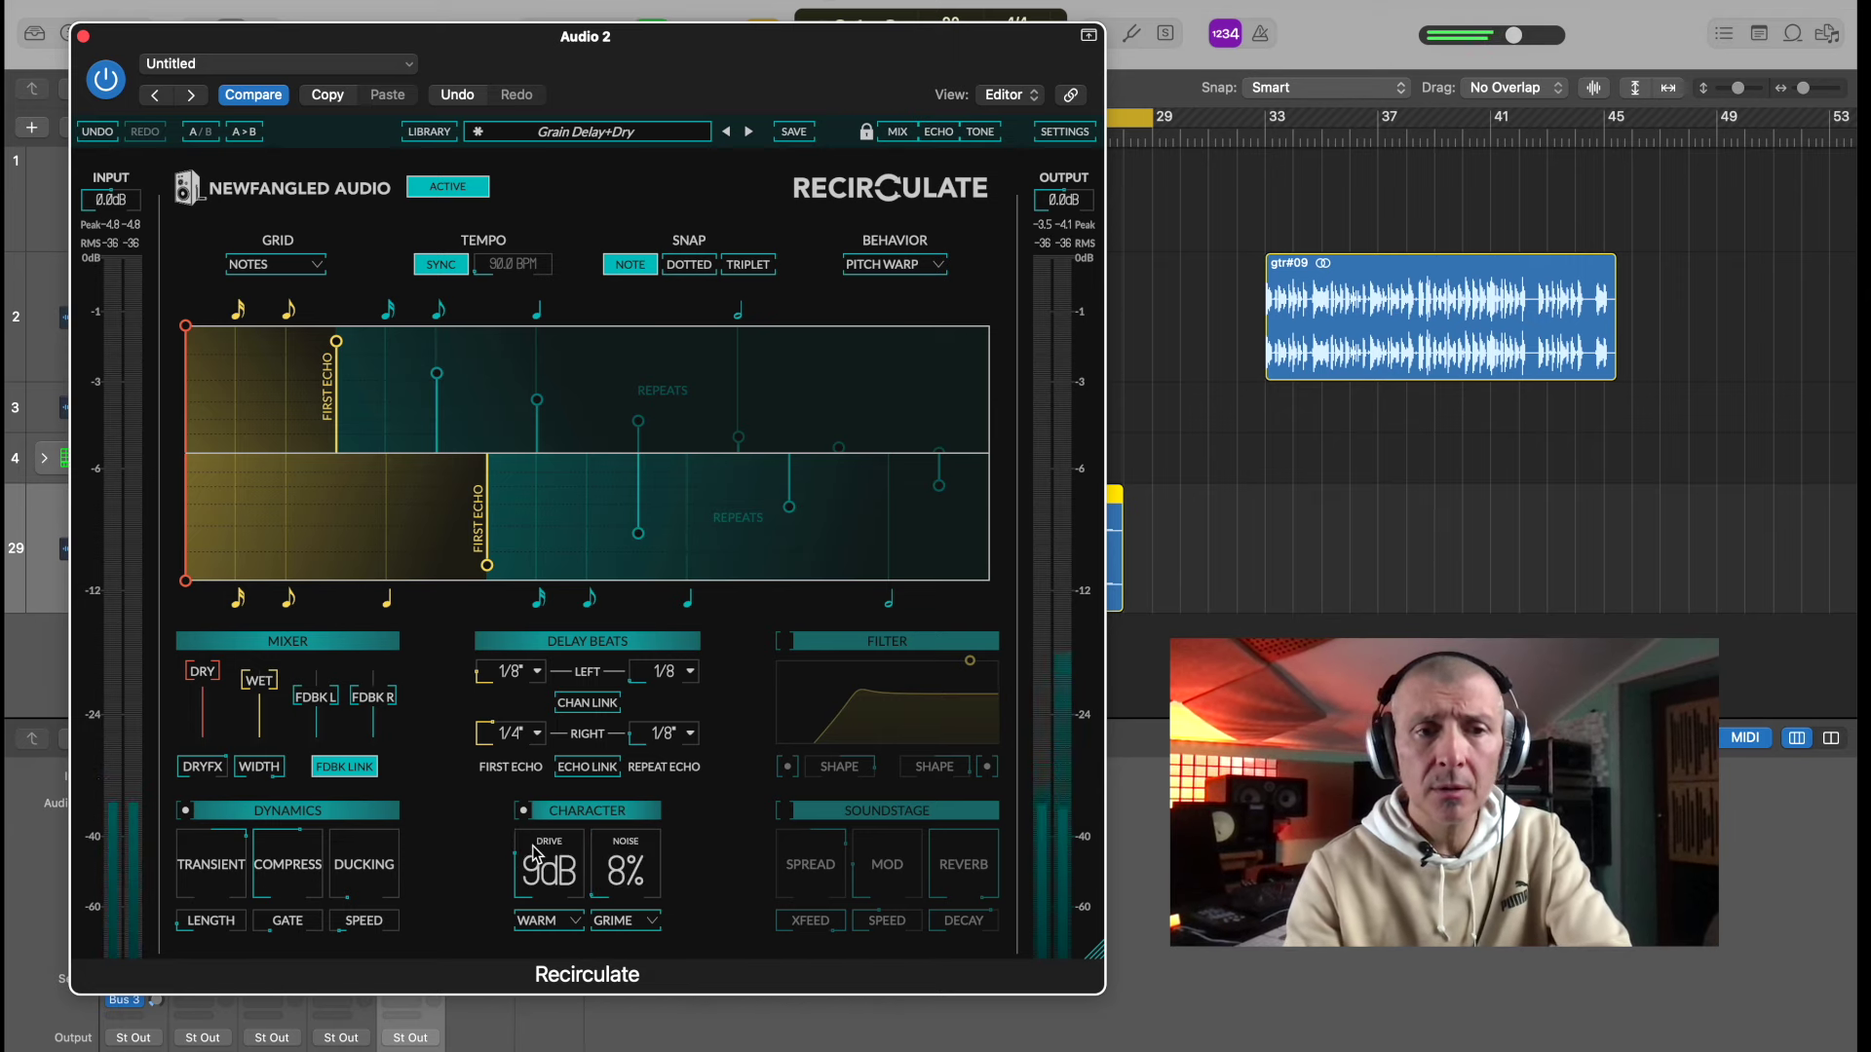
left_click_drag(535, 866, 533, 847)
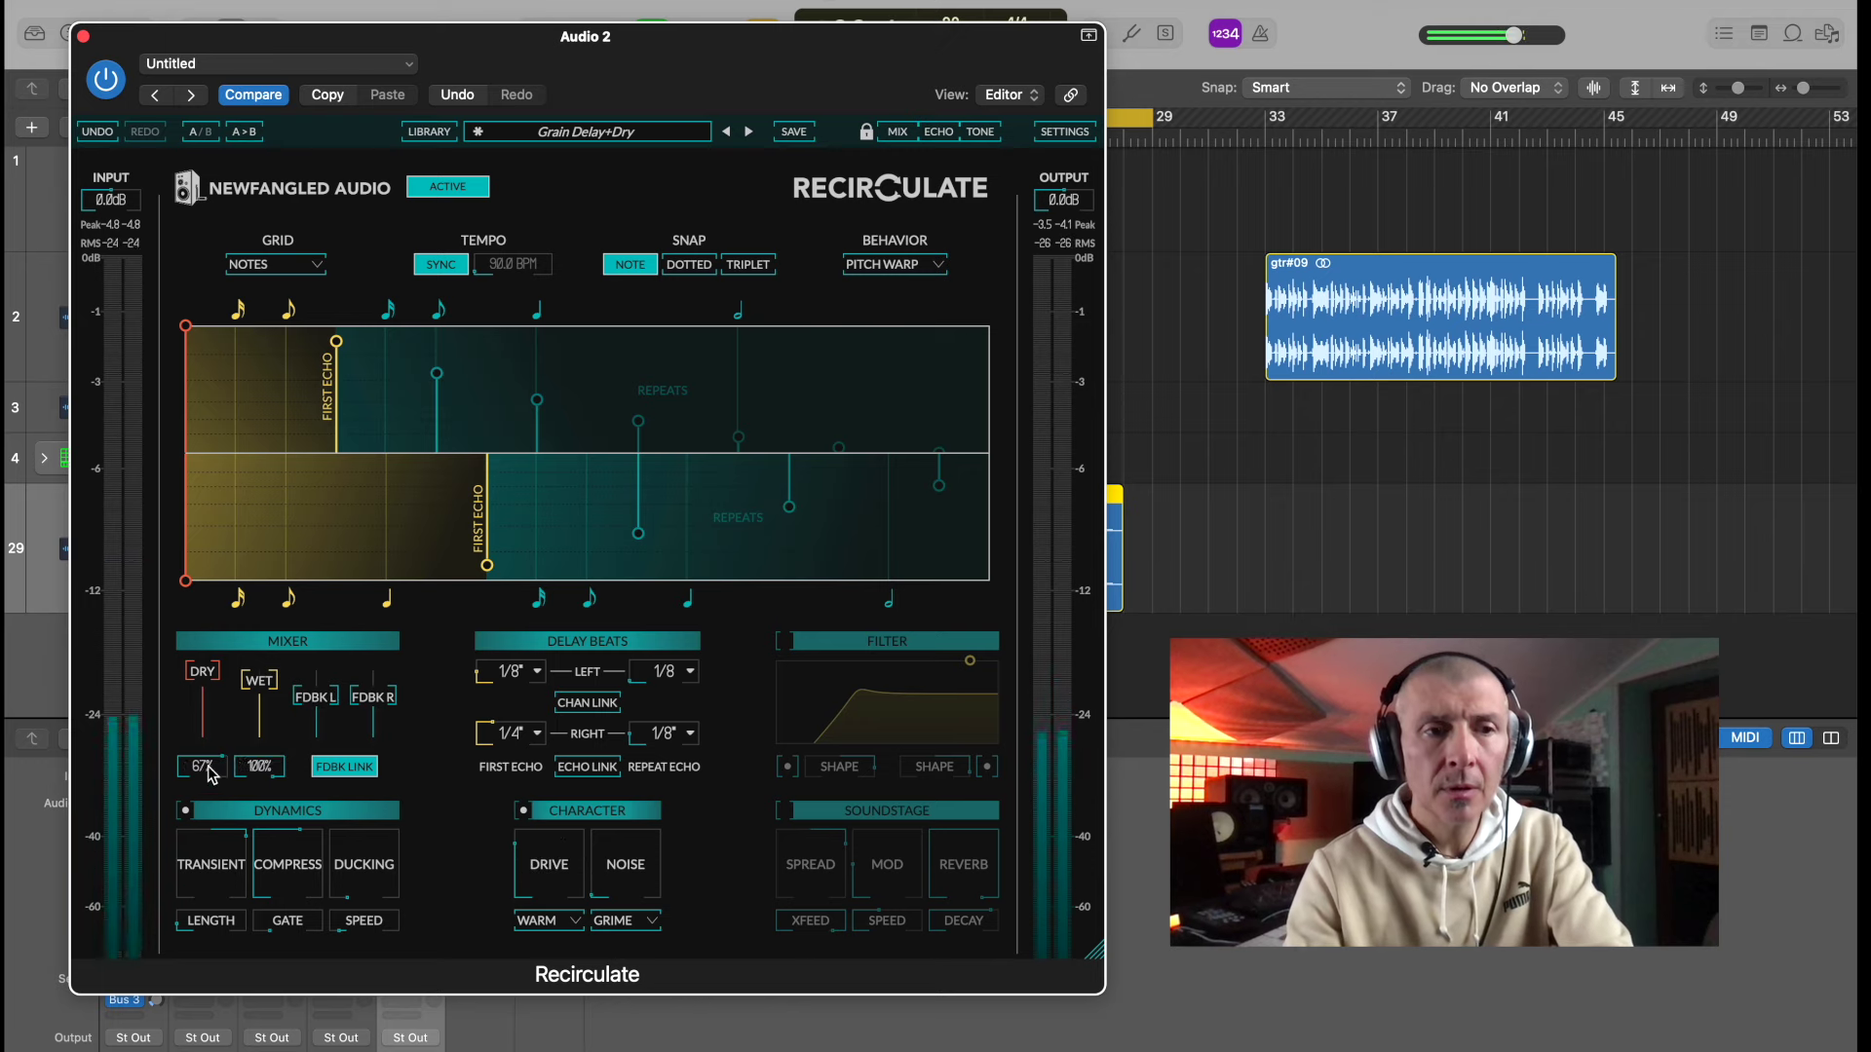
- Turn on the Filter section, narrow it to a centred band-pass shape, and turn on the Soundstage section
left_click(785, 643)
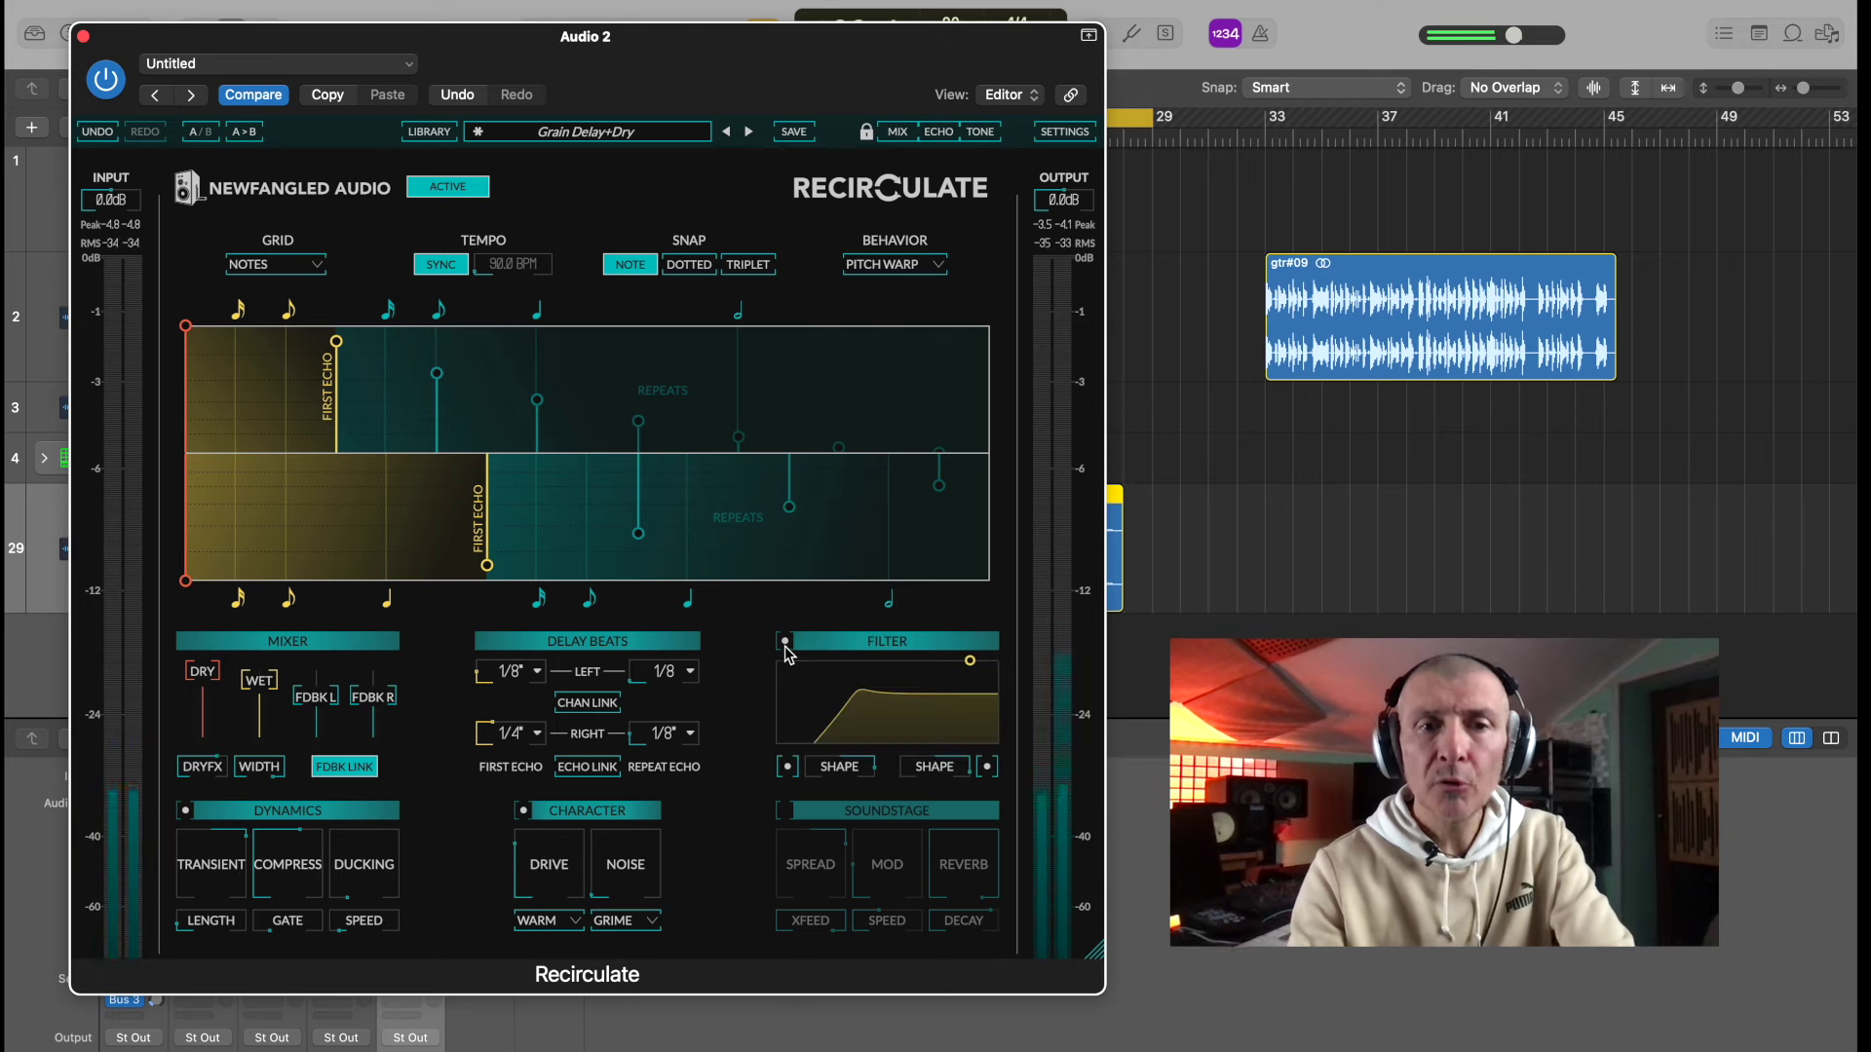
left_click_drag(969, 660, 899, 711)
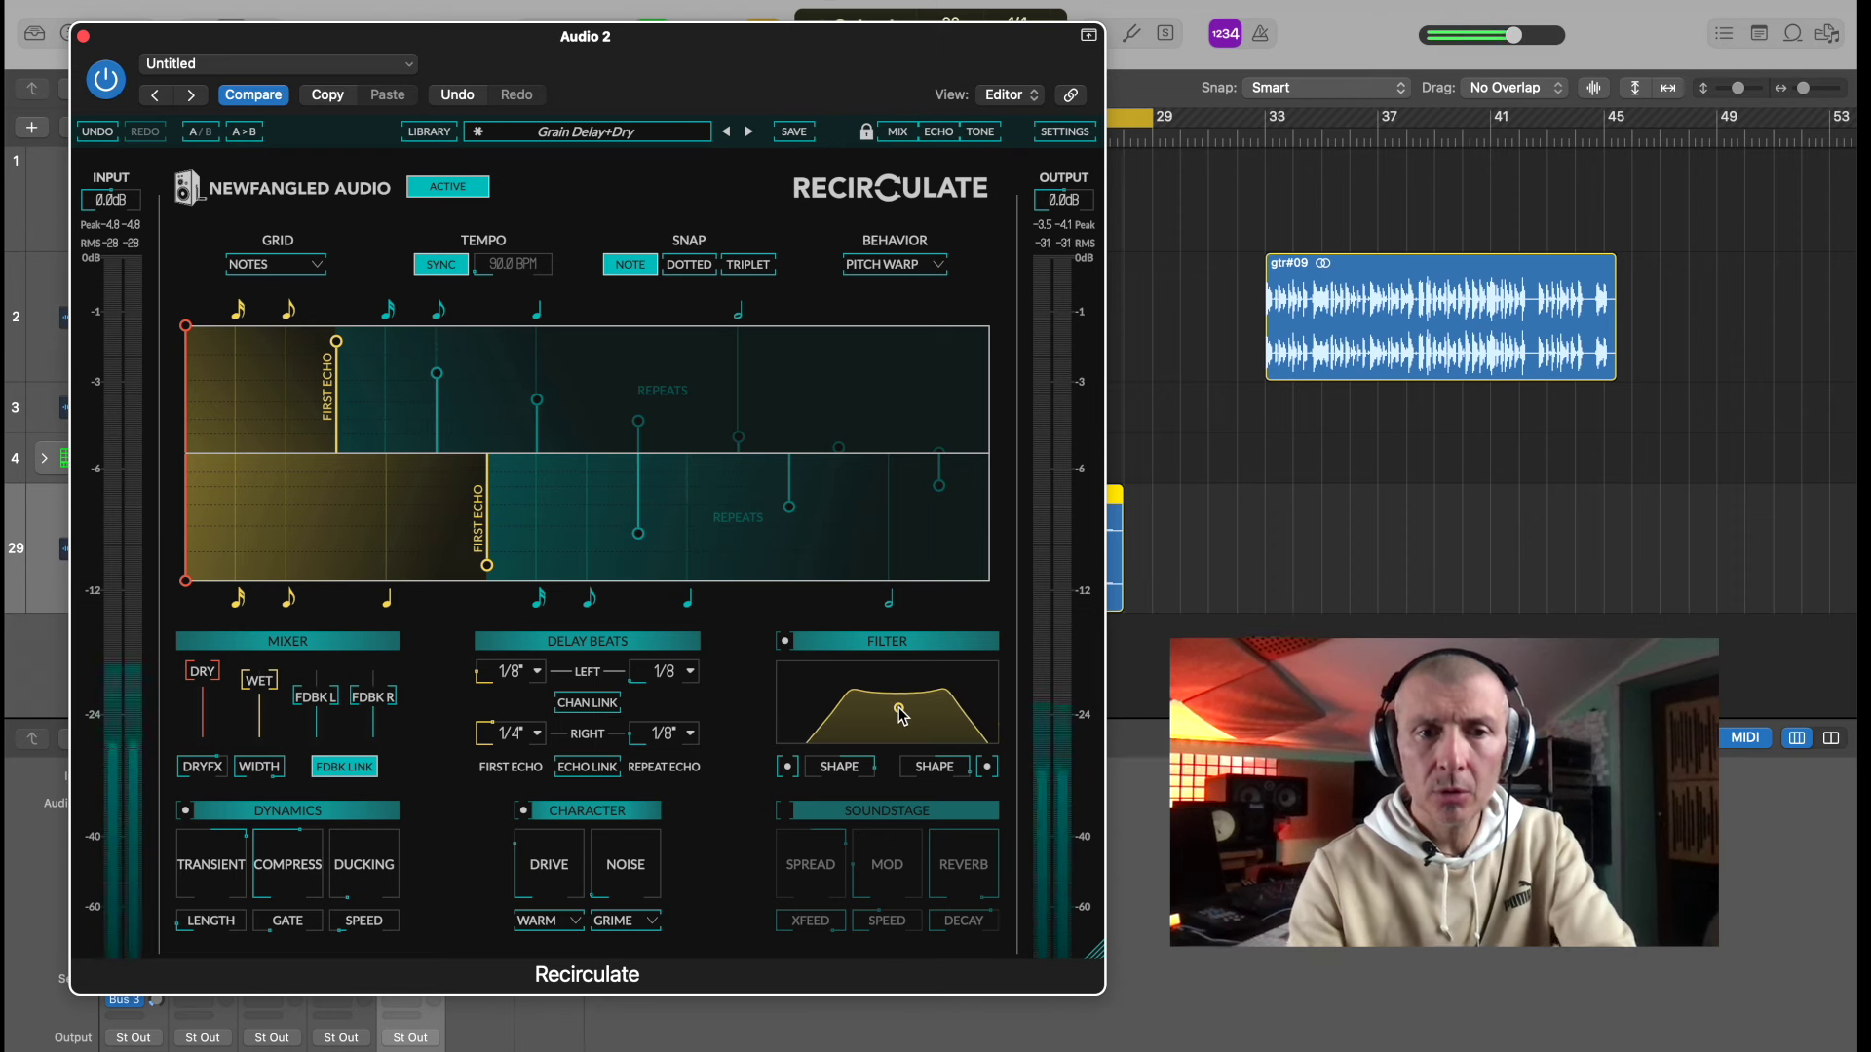
left_click(787, 811)
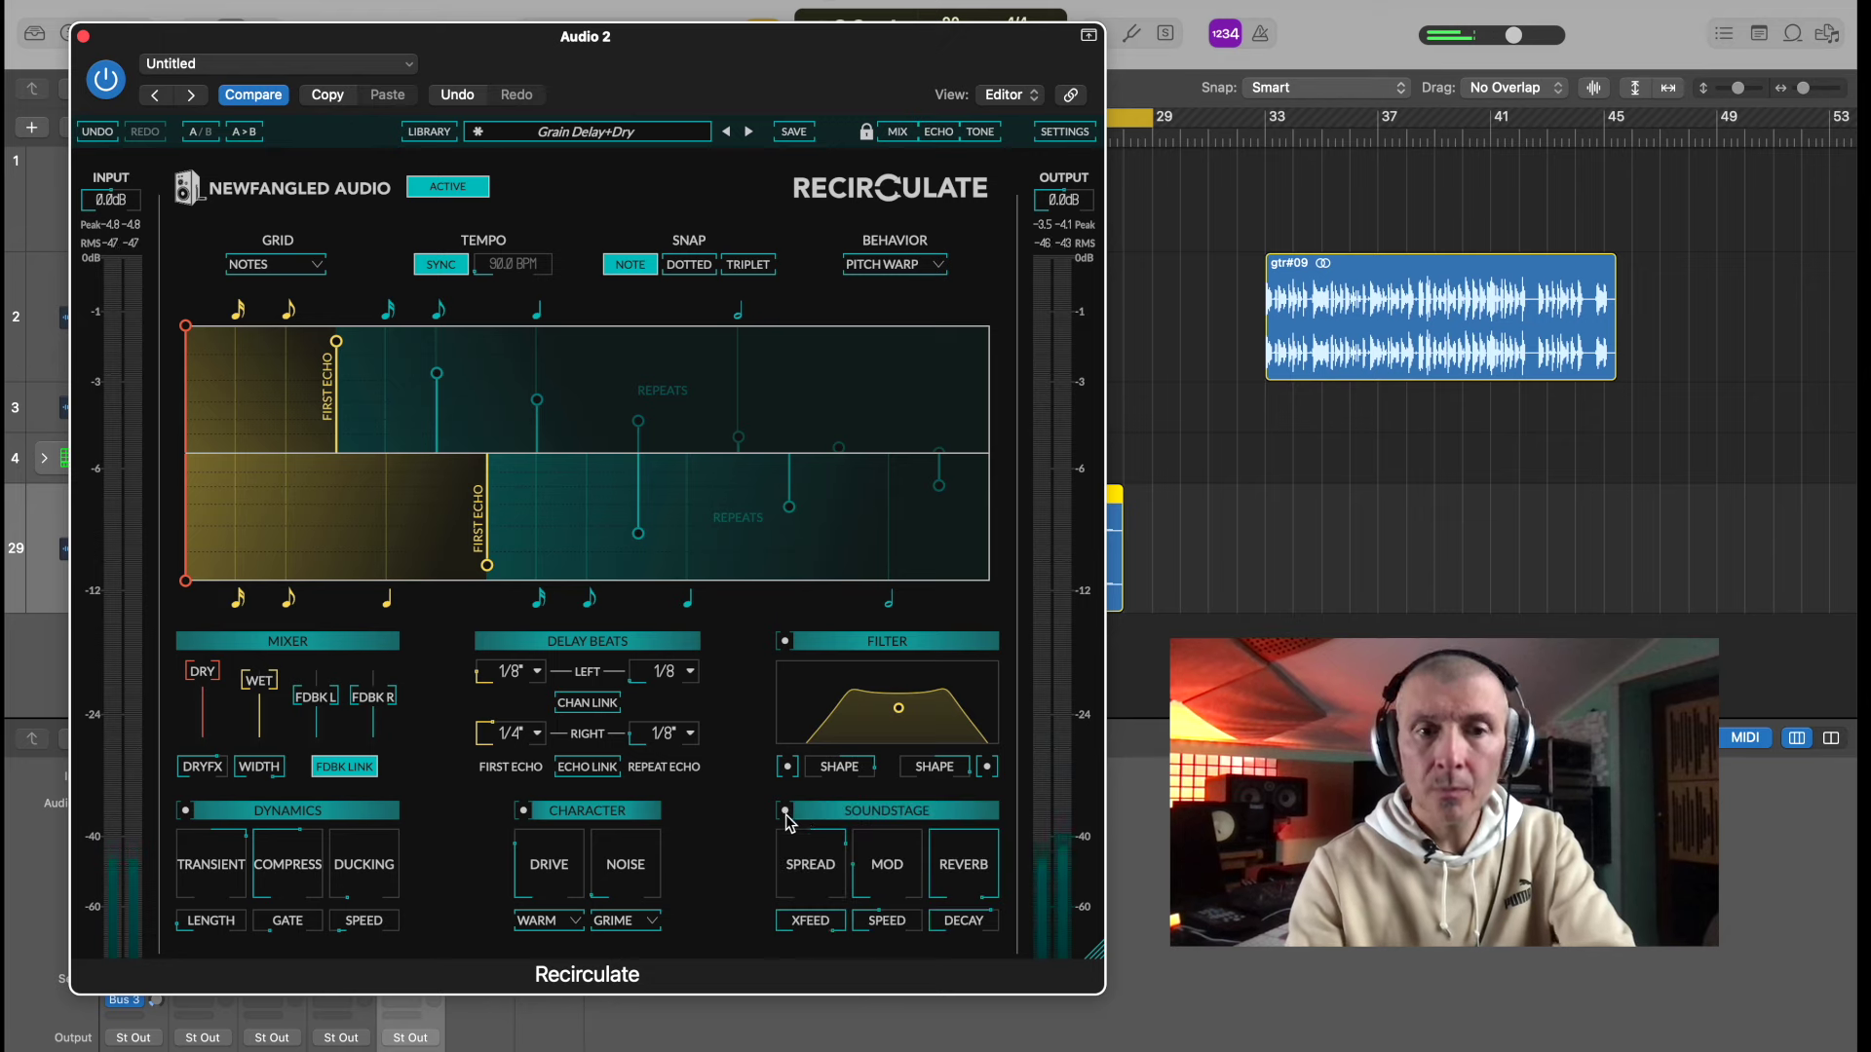
- Switch the delay behavior to Standard and play the track while setting the Soundstage spread to 28% and reverb to 40%
left_click(882, 265)
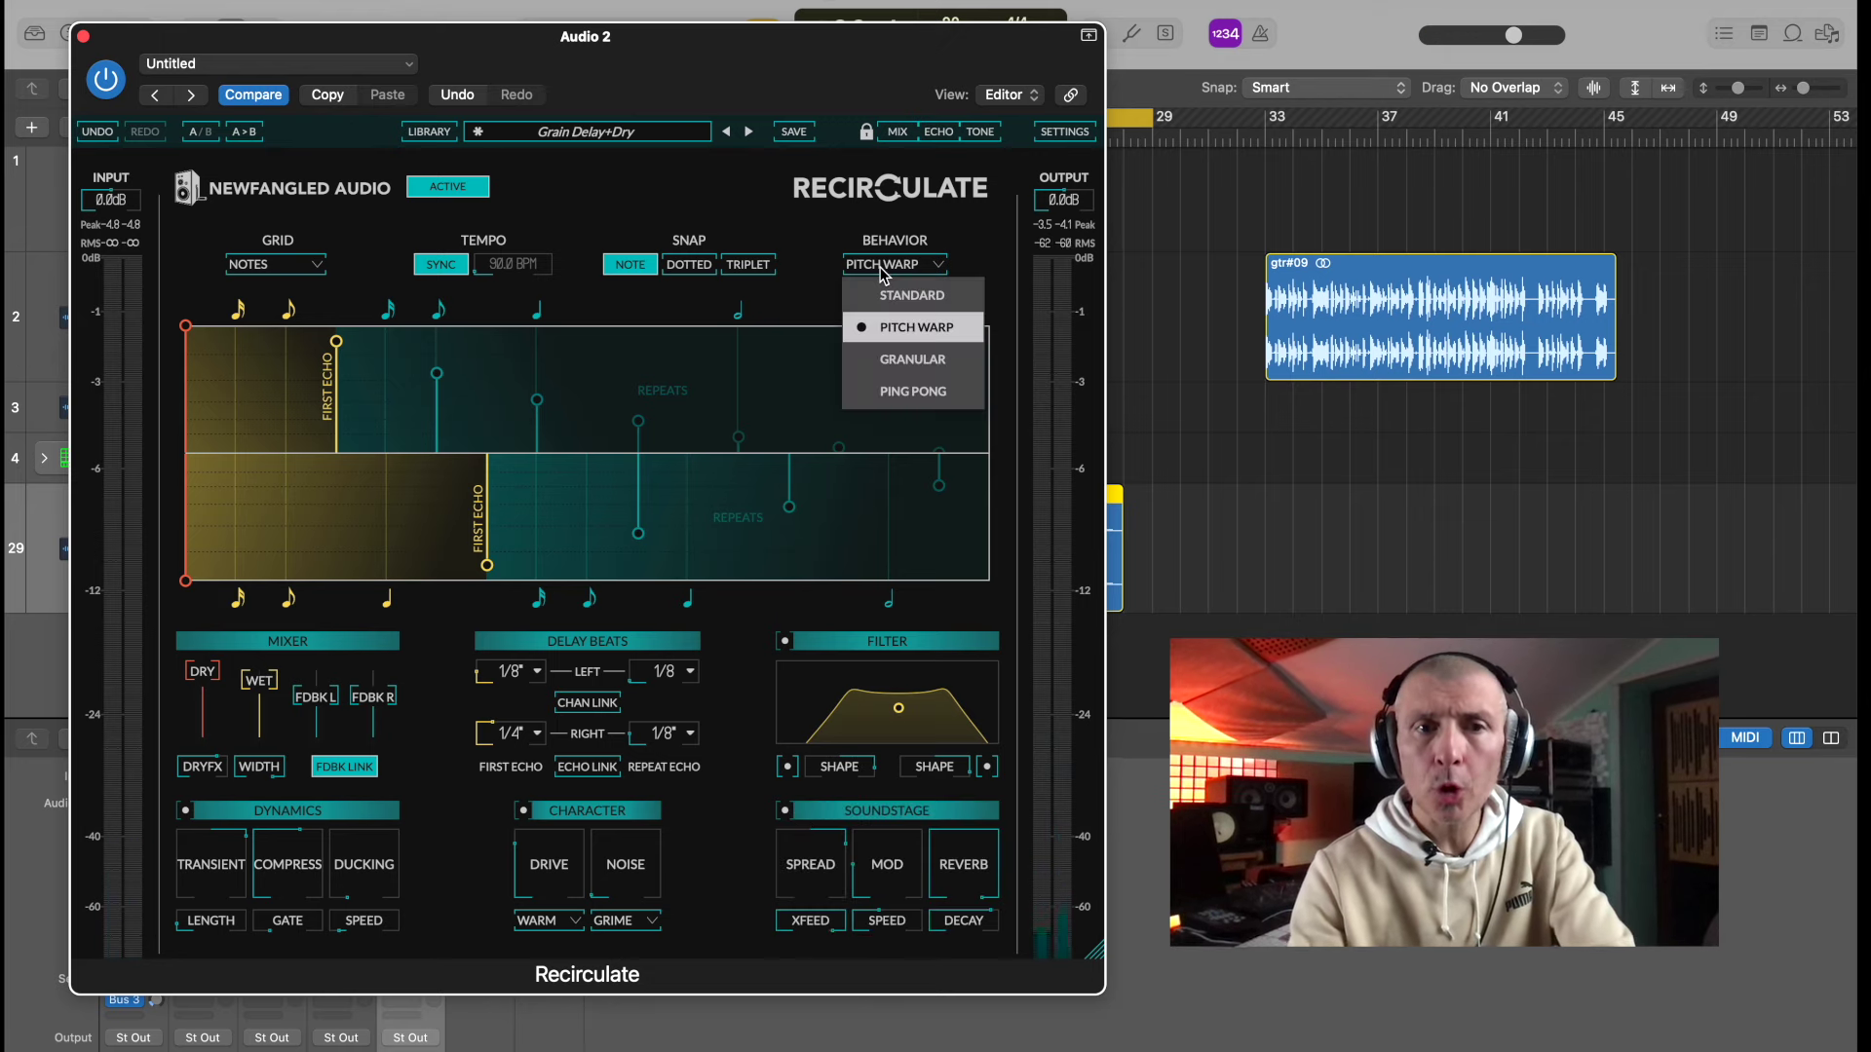
left_click(903, 289)
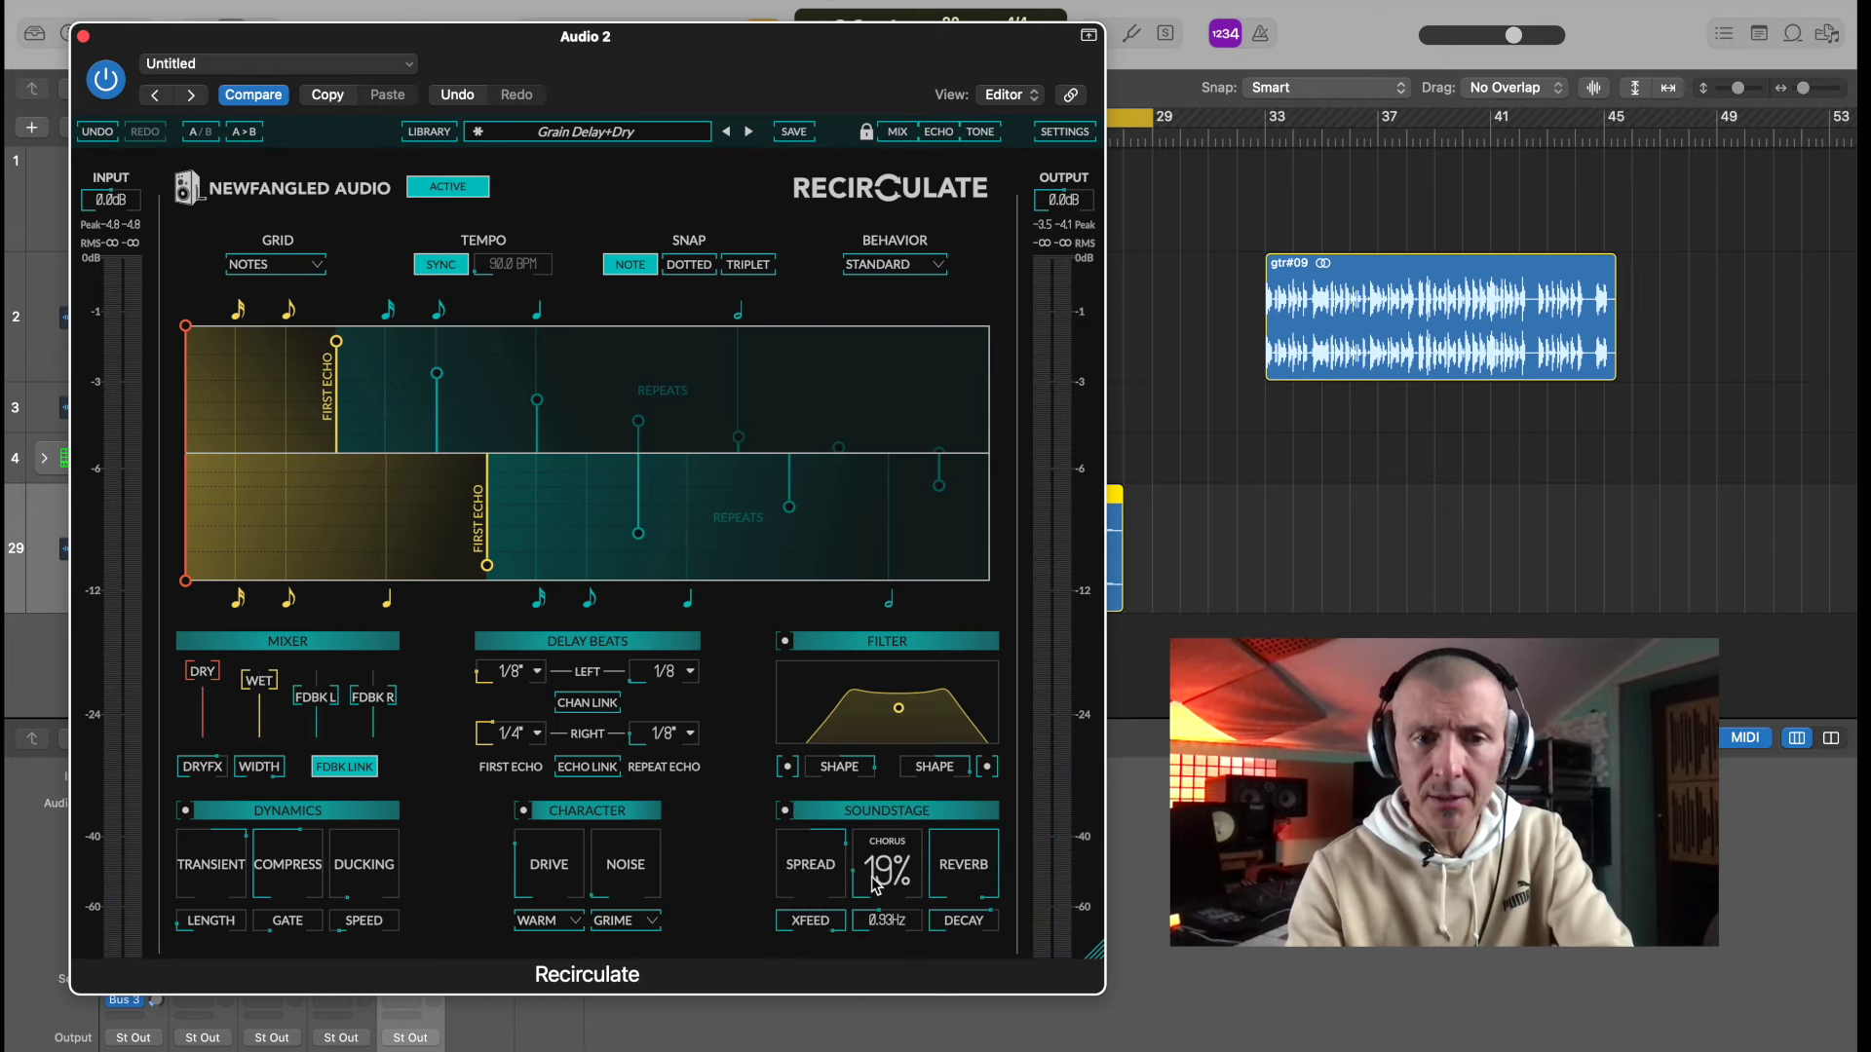
left_click_drag(875, 884, 821, 864)
key("space")
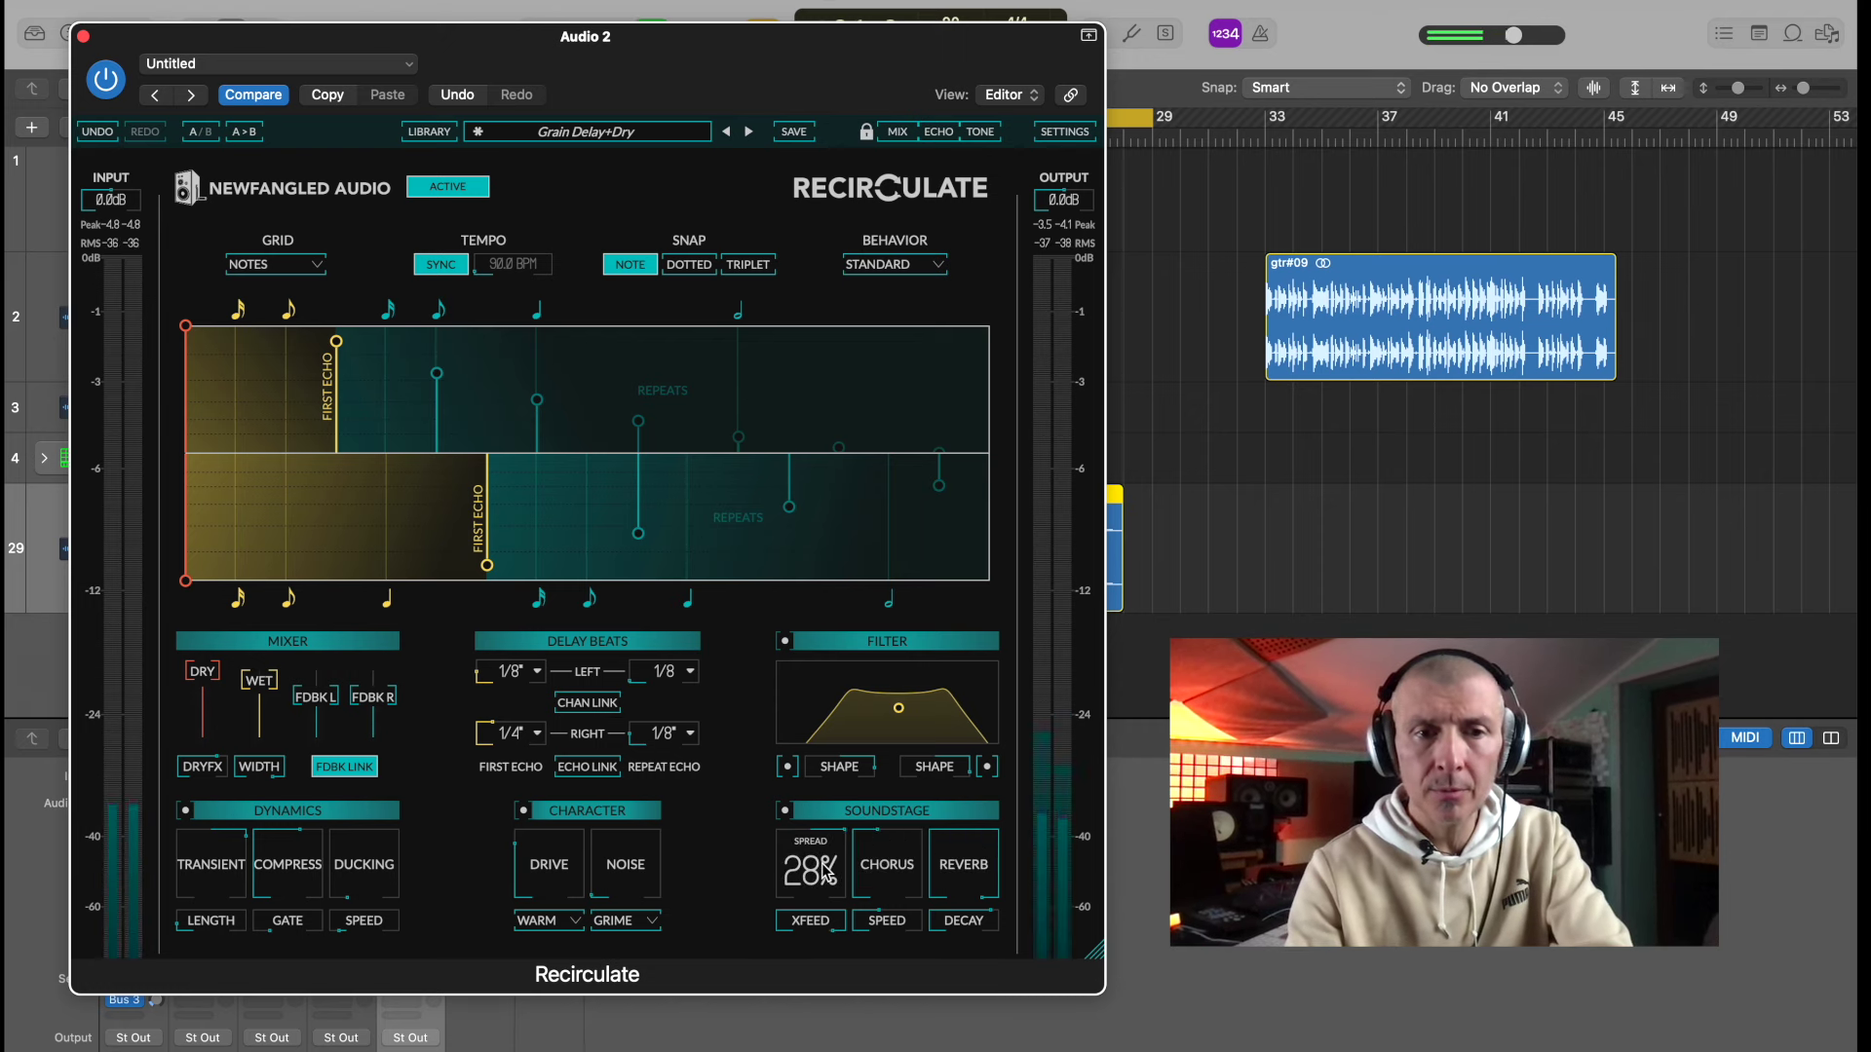
left_click_drag(961, 870, 950, 1006)
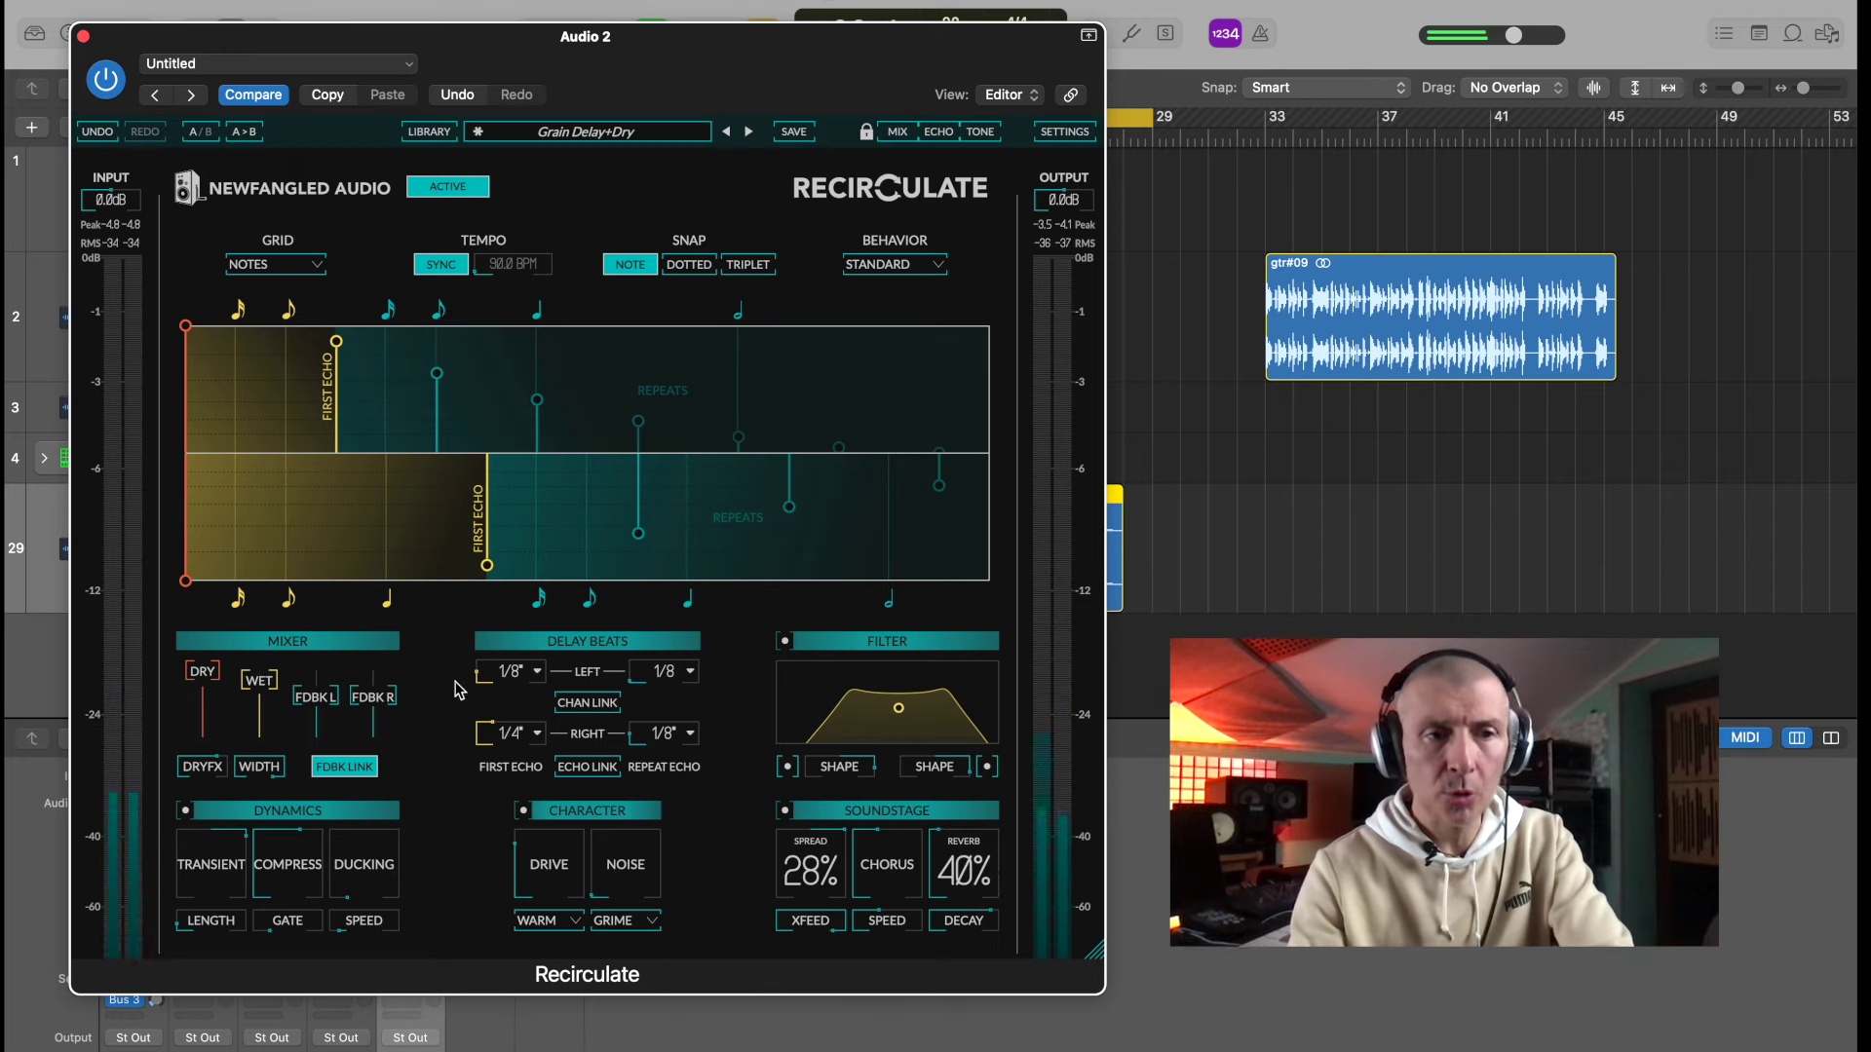
- Raise the wet level to its maximum and sweep the filter to a low-pass shape at the low-frequency end
left_click_drag(250, 680, 242, 651)
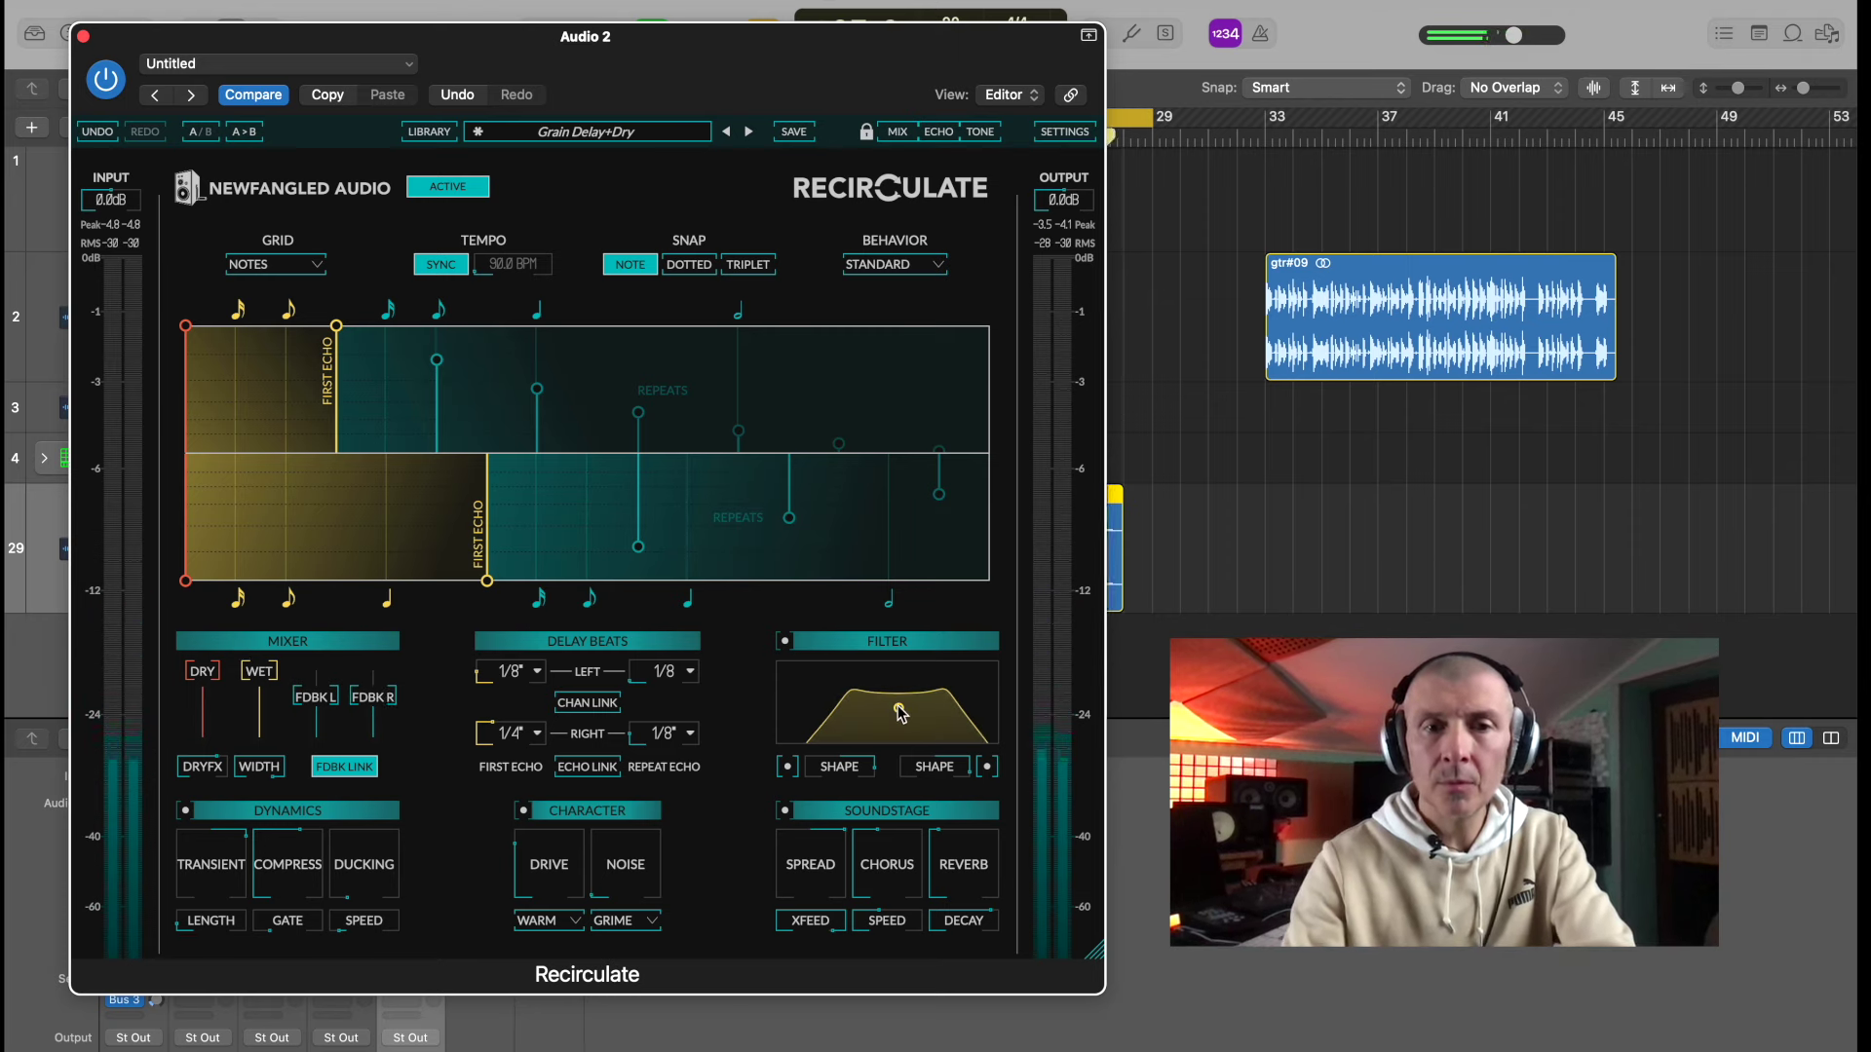
left_click_drag(898, 708, 847, 690)
left_click_drag(874, 668, 747, 685)
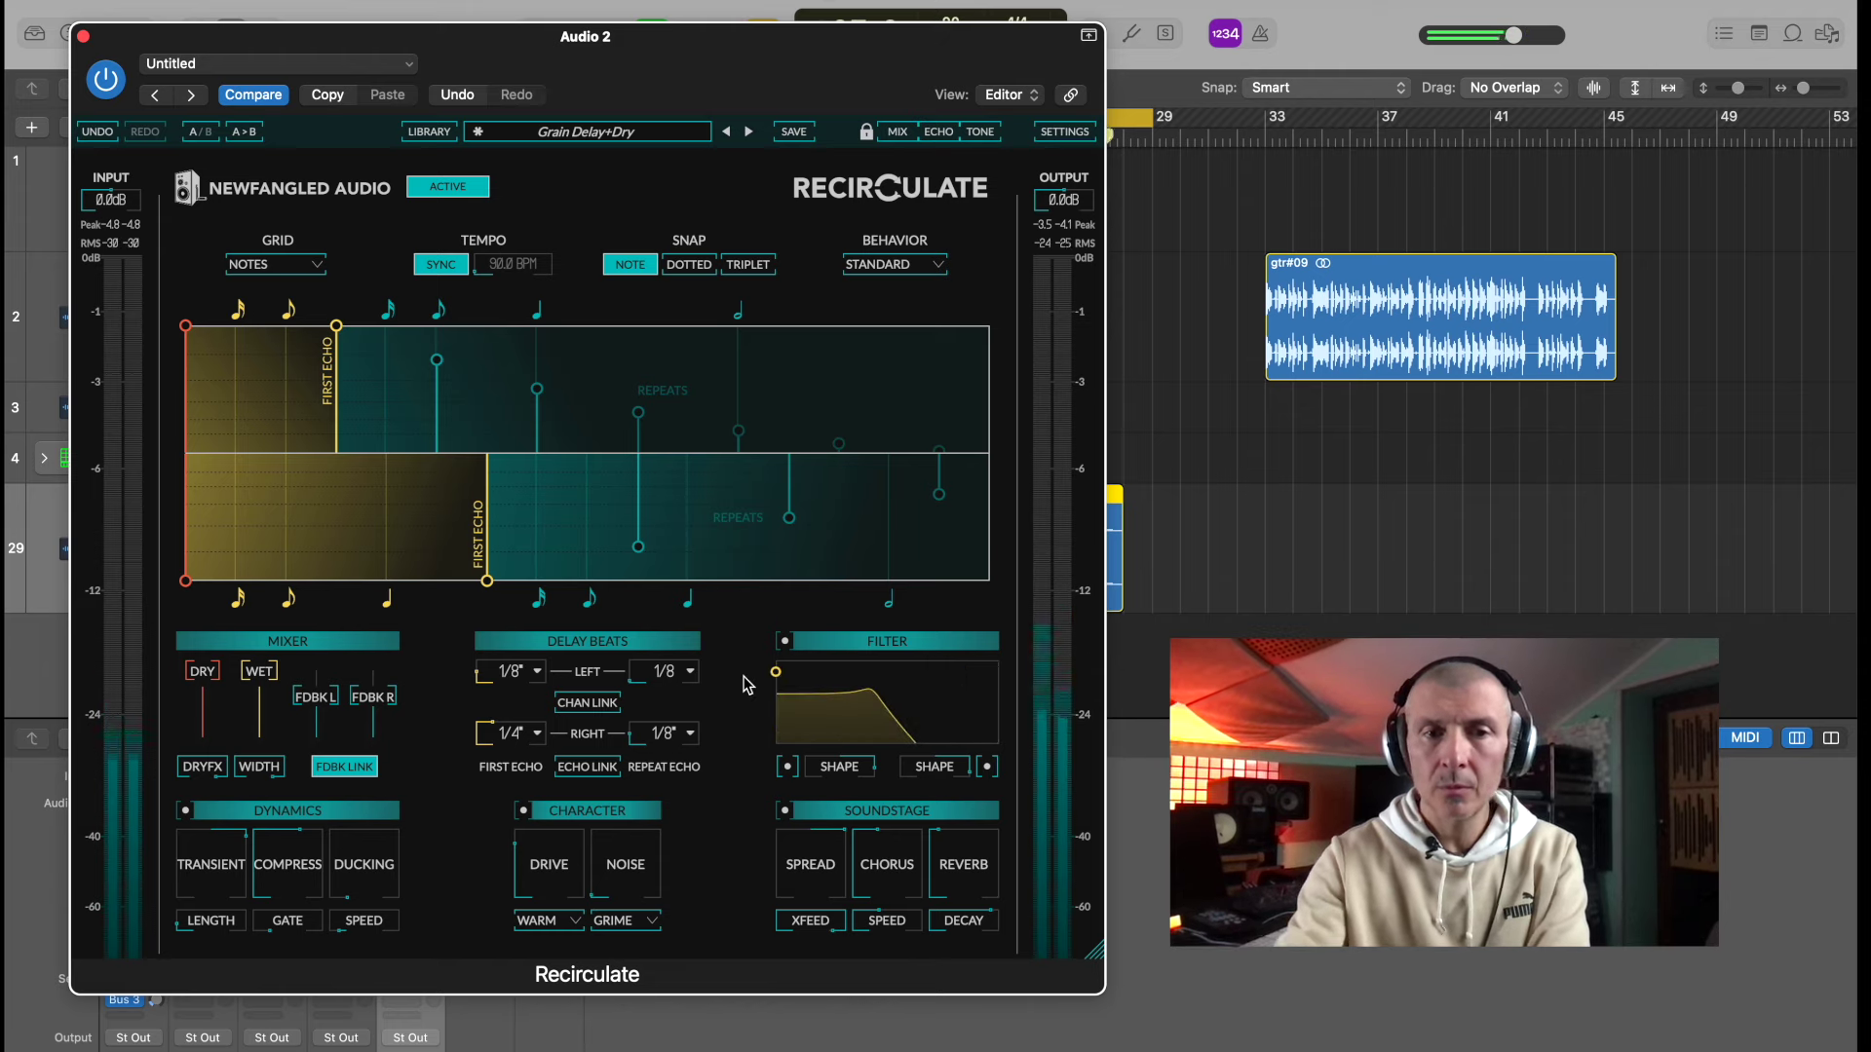